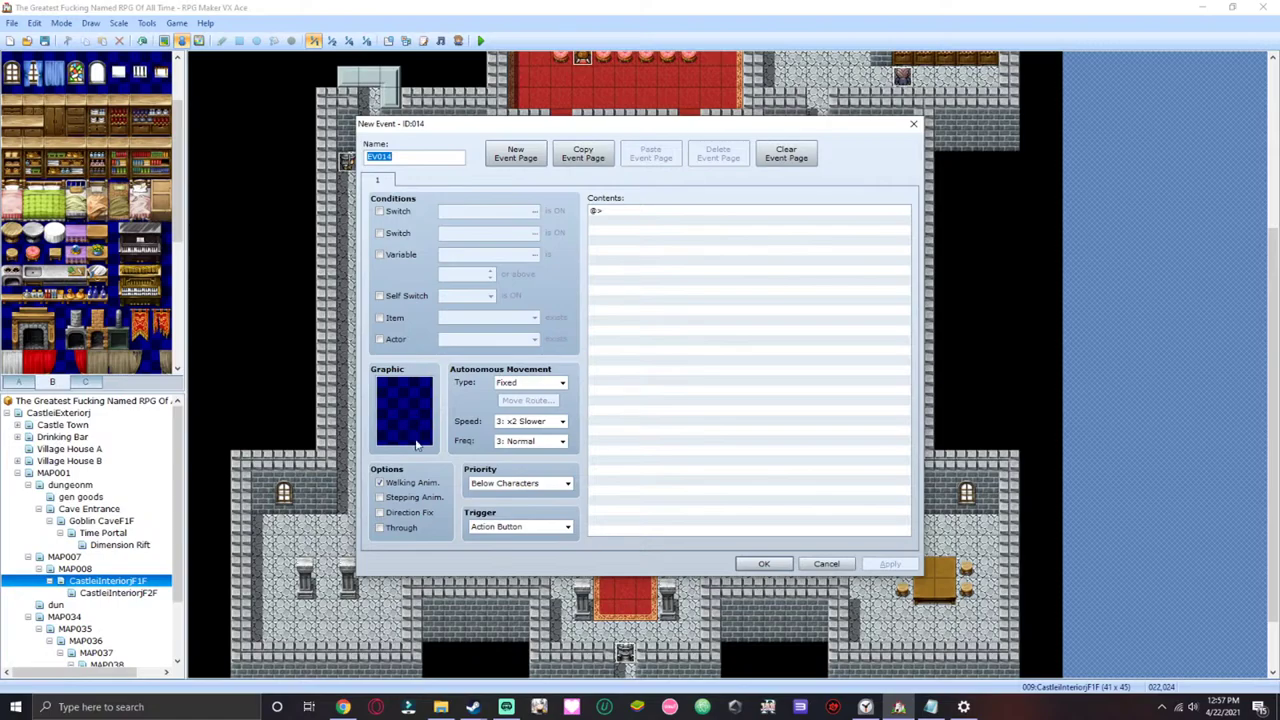
{"action": "left_click", "coordinate": [515, 153]}
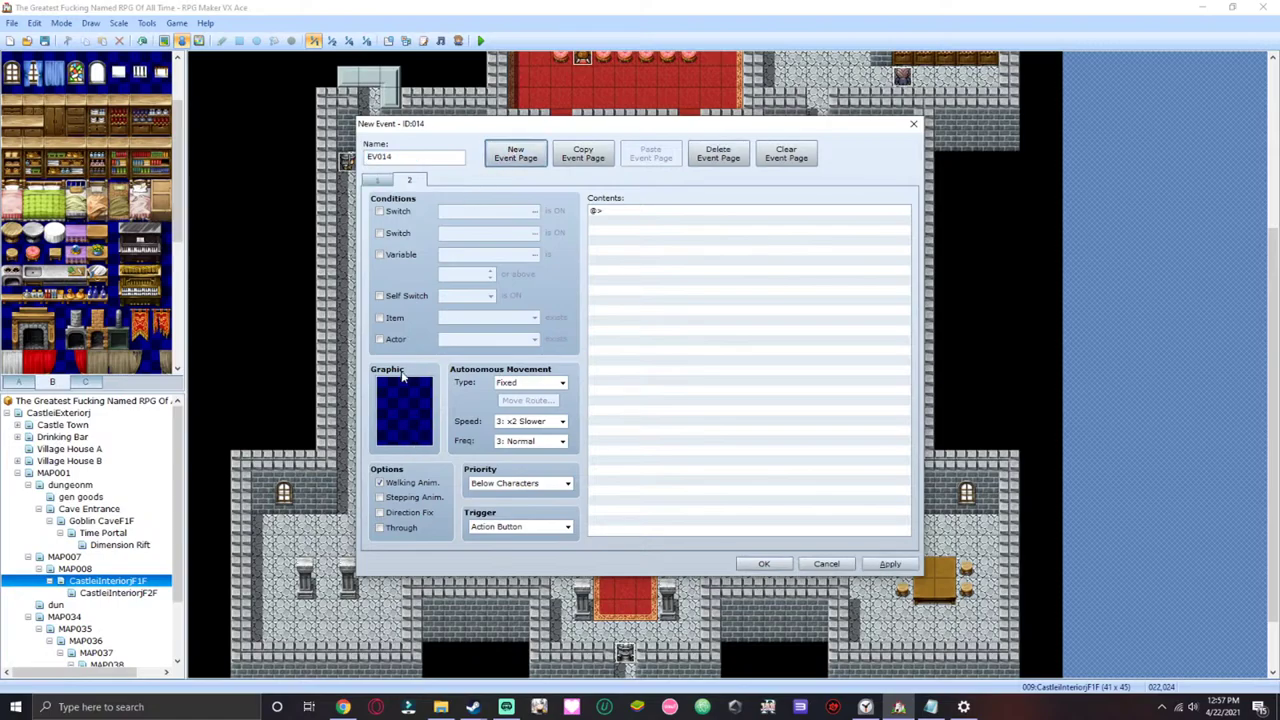
{"action": "left_click", "coordinate": [508, 484]}
{"action": "left_click", "coordinate": [513, 511]}
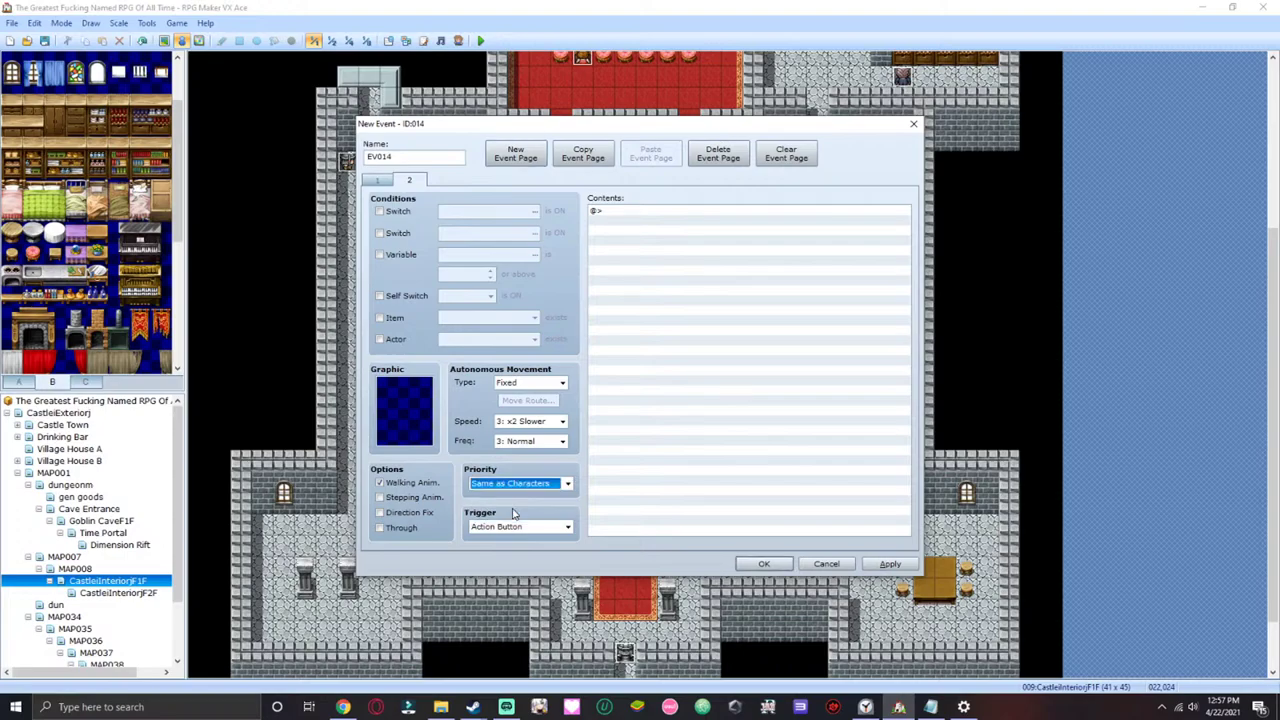
{"action": "left_click", "coordinate": [735, 215]}
{"action": "double_click", "coordinate": [727, 214]}
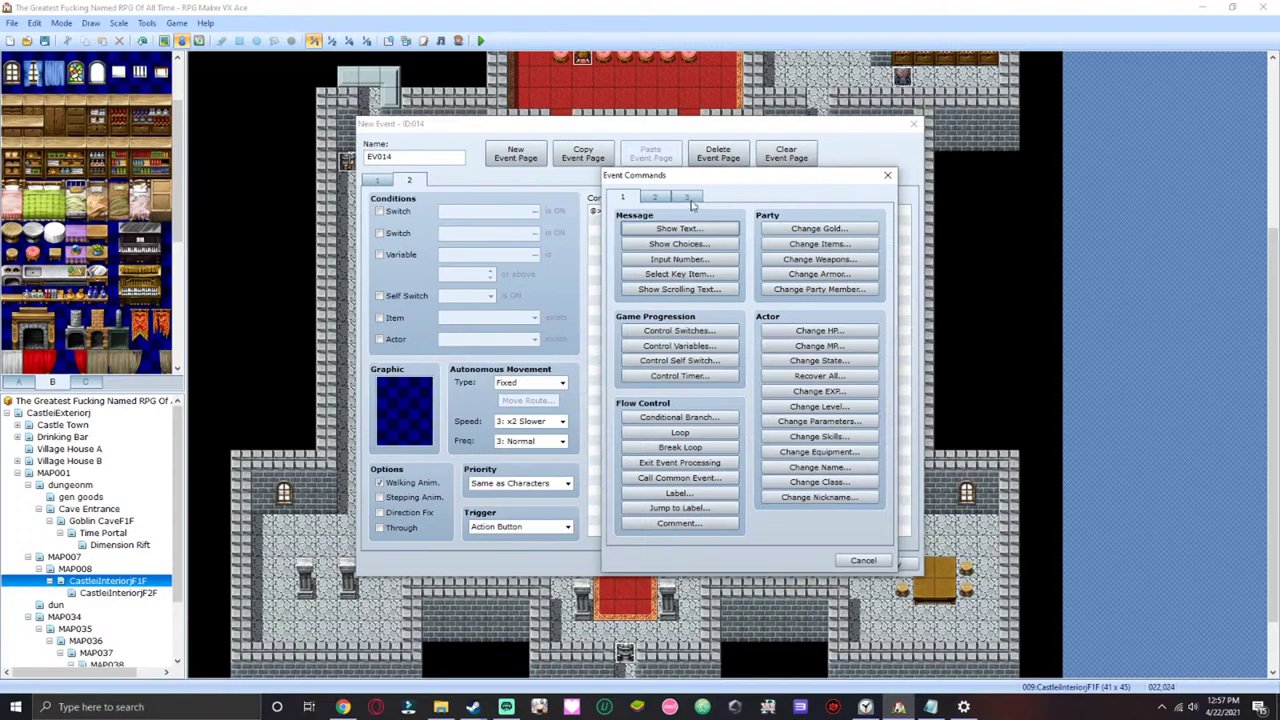
{"action": "left_click", "coordinate": [672, 228]}
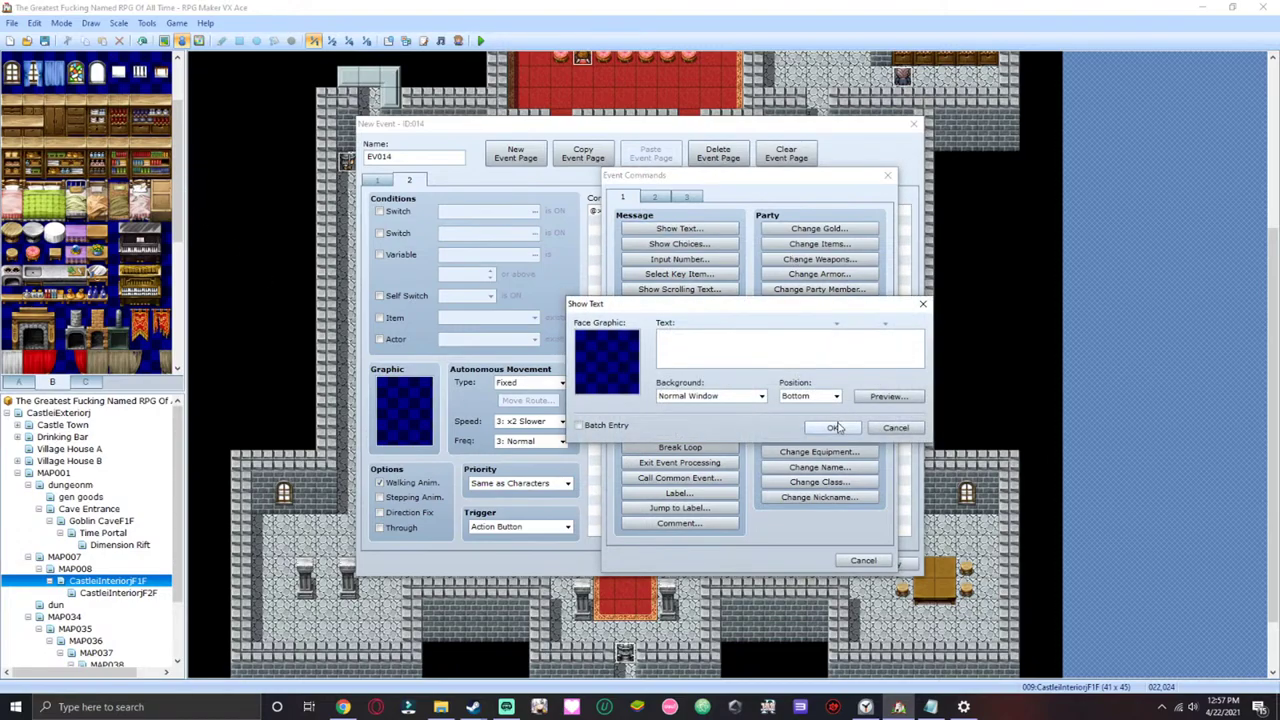
{"action": "left_click", "coordinate": [896, 427]}
{"action": "left_click", "coordinate": [863, 560]}
{"action": "left_click", "coordinate": [913, 126]}
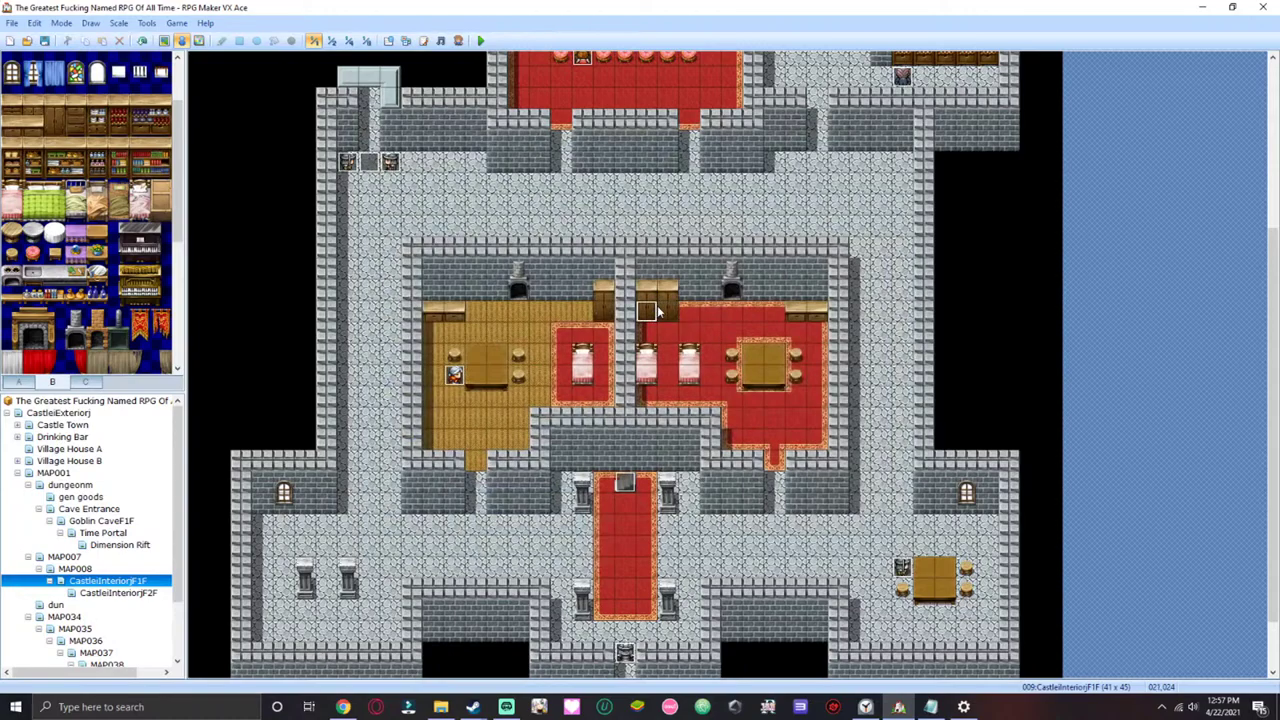
{"action": "mouse_move", "coordinate": [657, 312]}
{"action": "left_mouse_down"}
{"action": "mouse_move", "coordinate": [582, 292]}
{"action": "mouse_move", "coordinate": [603, 312]}
{"action": "left_mouse_up"}
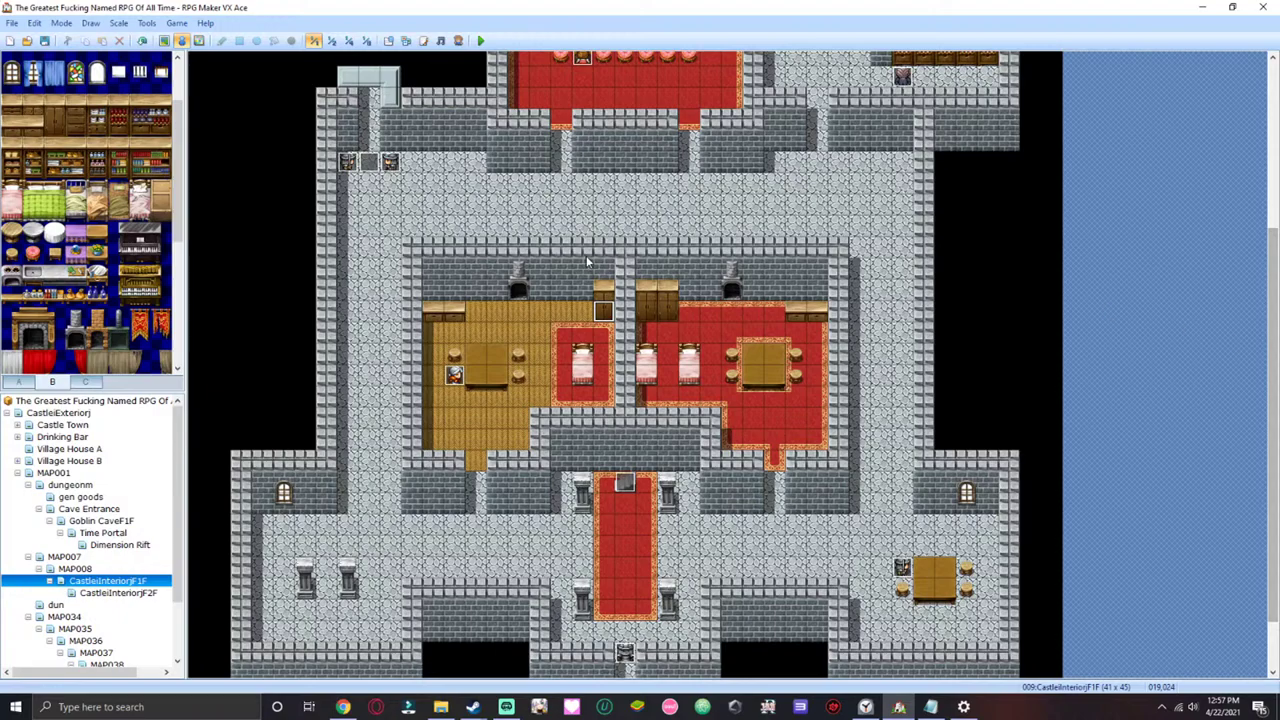
{"action": "left_click", "coordinate": [164, 41]}
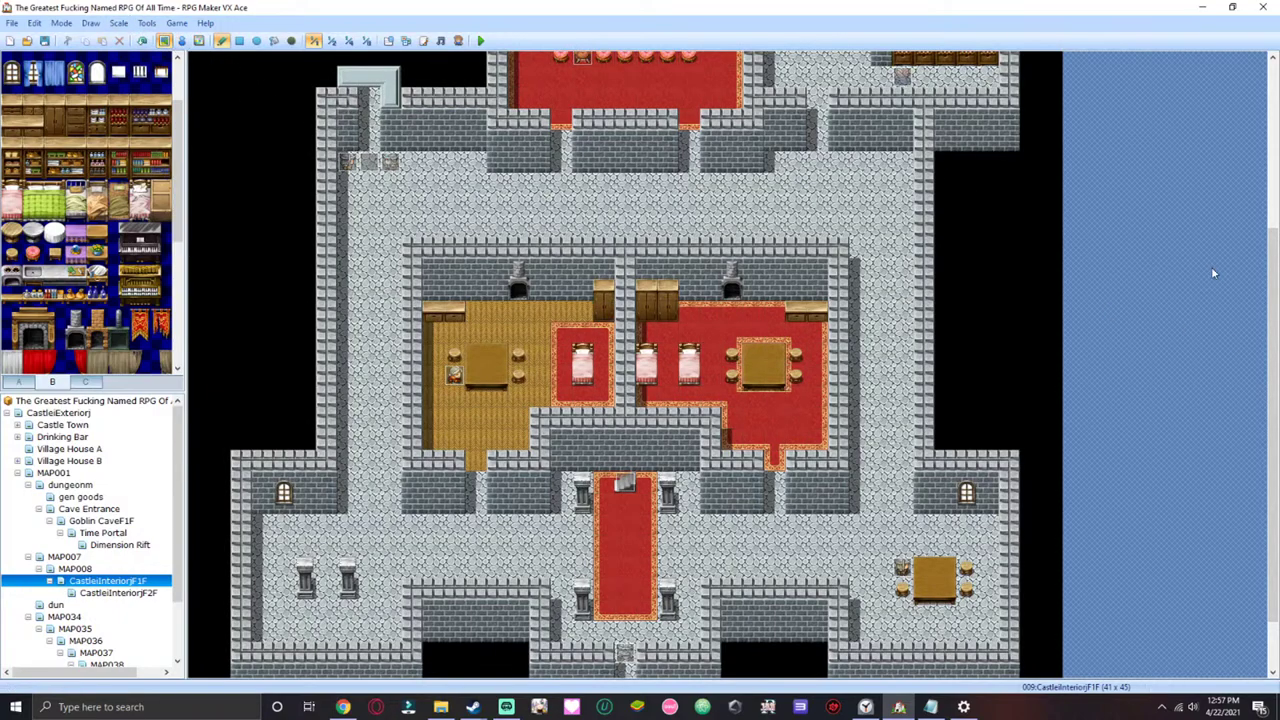
{"action": "left_click_drag", "start_coordinate": [1276, 270], "coordinate": [1259, 297]}
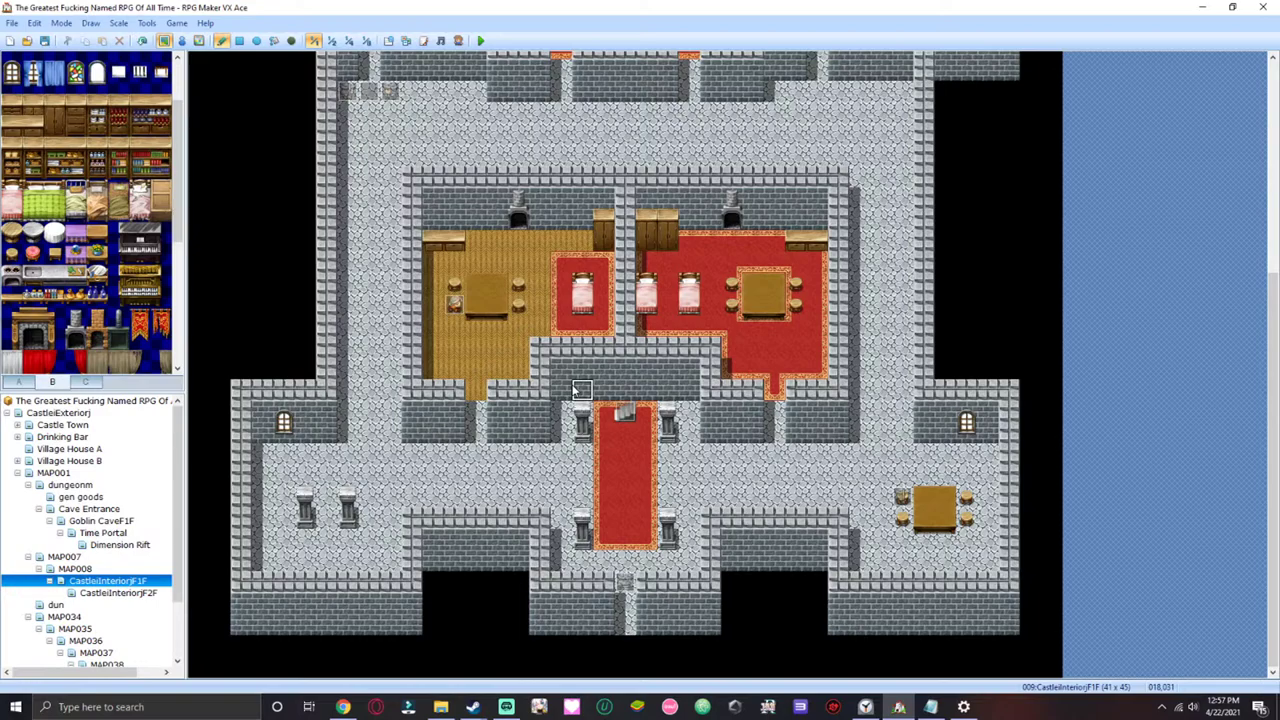
- Open the second page of the throne character's event on the CastleiInteriorjF2F map for editing
{"action": "left_click", "coordinate": [100, 594]}
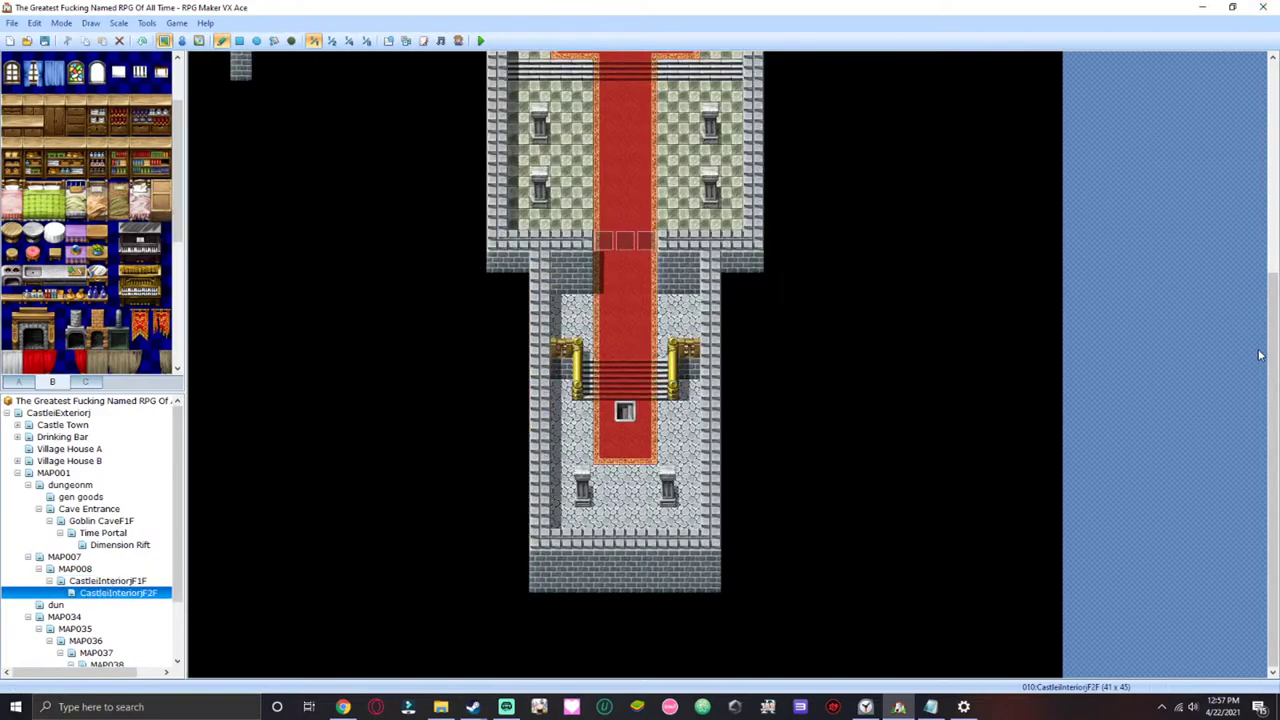
{"action": "left_click_drag", "start_coordinate": [1273, 272], "coordinate": [1273, 108]}
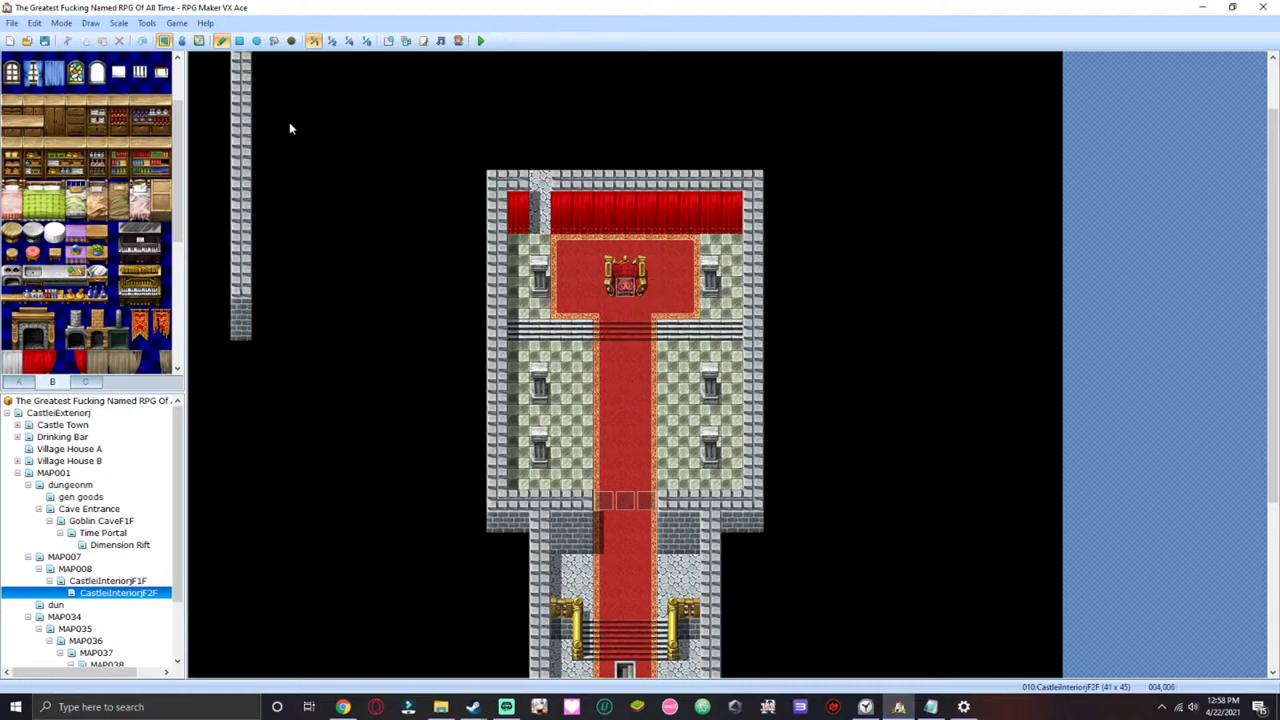
{"action": "left_click", "coordinate": [181, 43]}
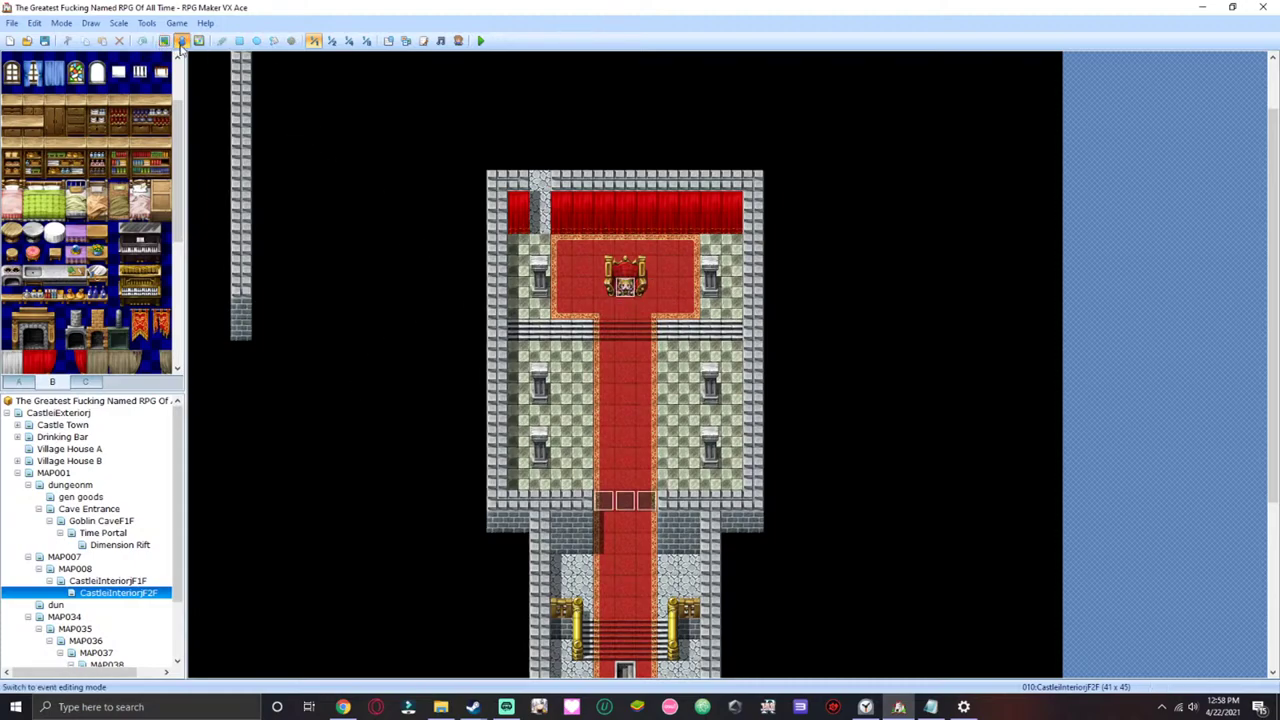
{"action": "right_click", "coordinate": [617, 296]}
{"action": "left_click", "coordinate": [630, 302]}
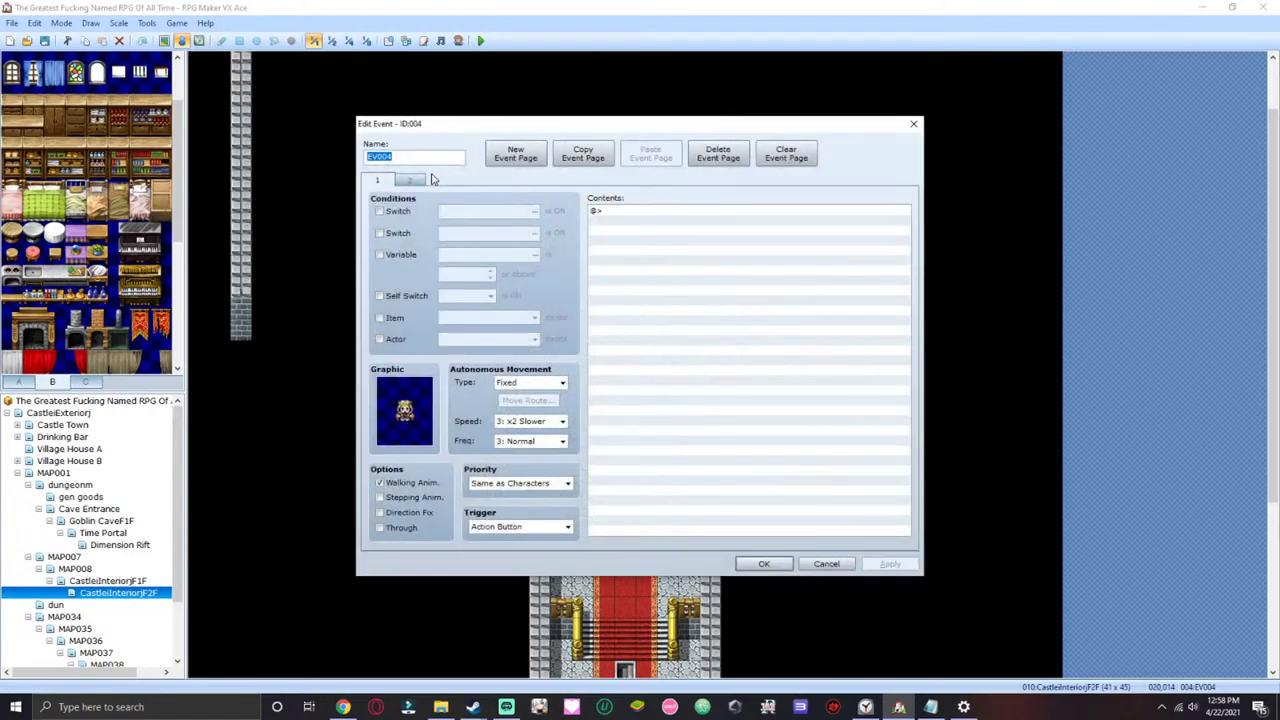
{"action": "left_click", "coordinate": [409, 179]}
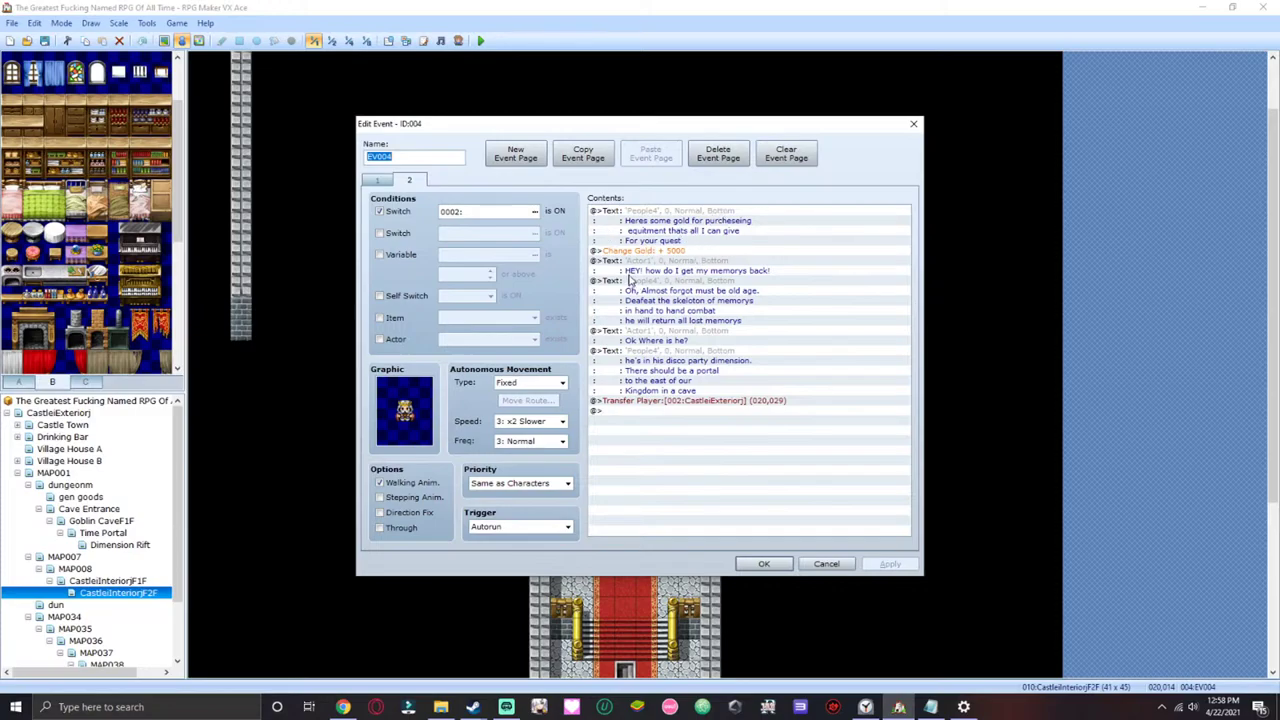
- Insert the message "Developer: I like this one" before the Transfer Player command and start another Show Text message there
{"action": "left_click", "coordinate": [634, 402]}
{"action": "double_click", "coordinate": [634, 410]}
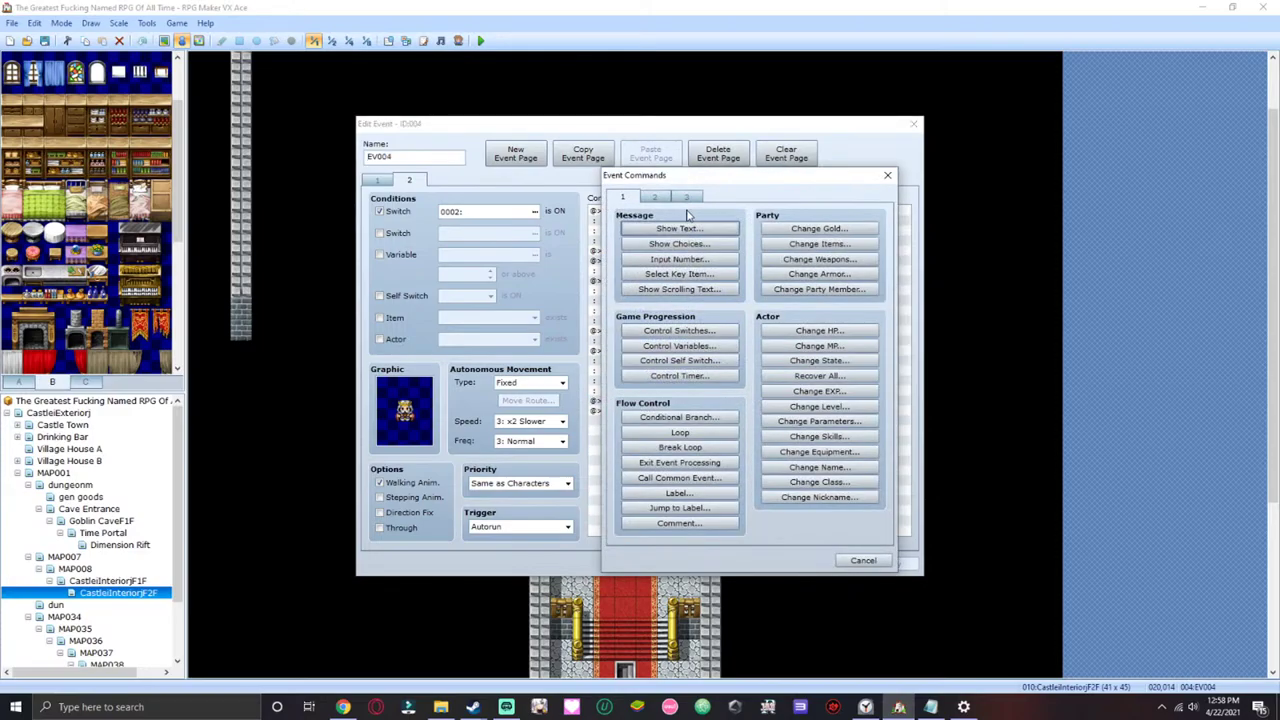
{"action": "left_click", "coordinate": [679, 228]}
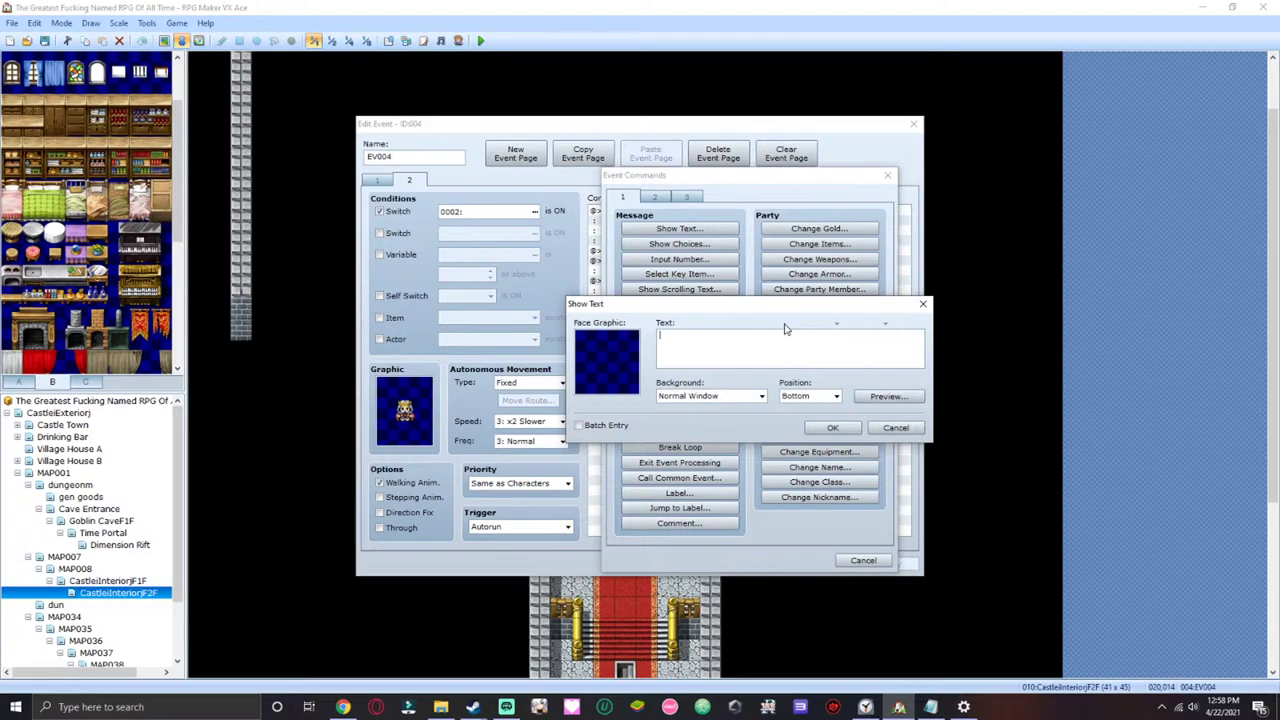
{"action": "type", "text": "Developer: I like this one"}
{"action": "left_click", "coordinate": [832, 427]}
{"action": "double_click", "coordinate": [662, 429]}
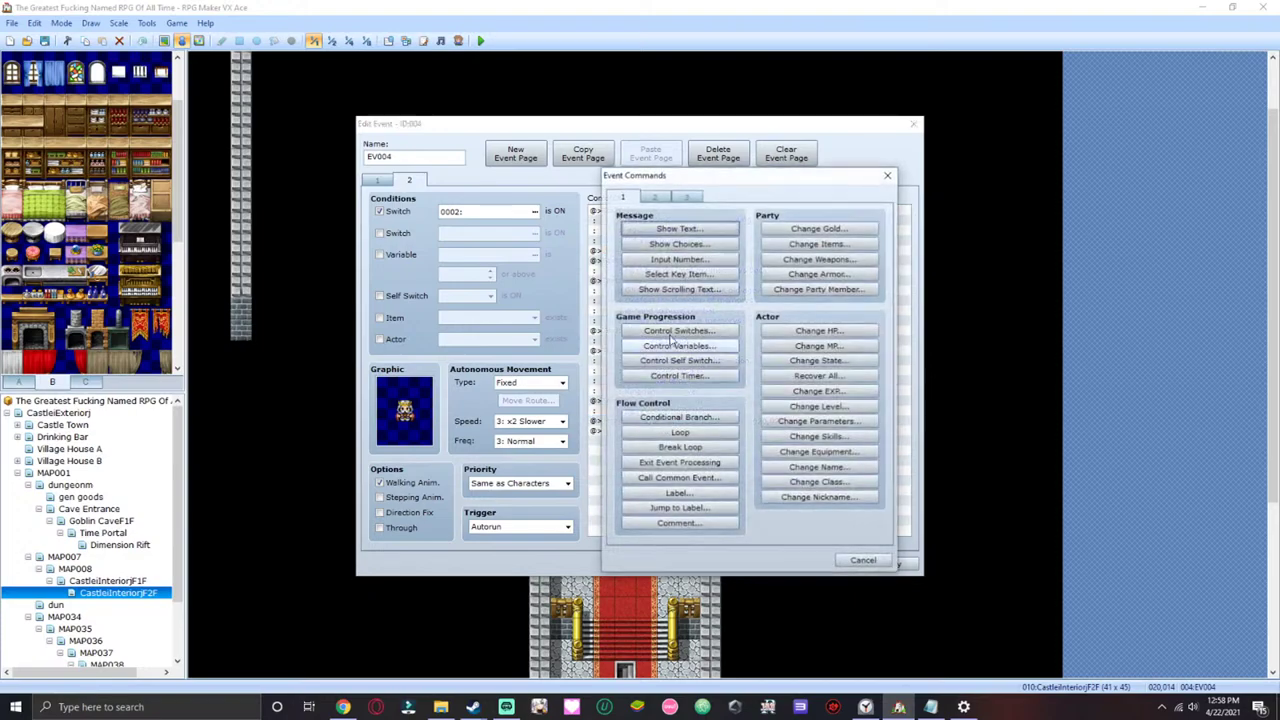
{"action": "left_click", "coordinate": [679, 228]}
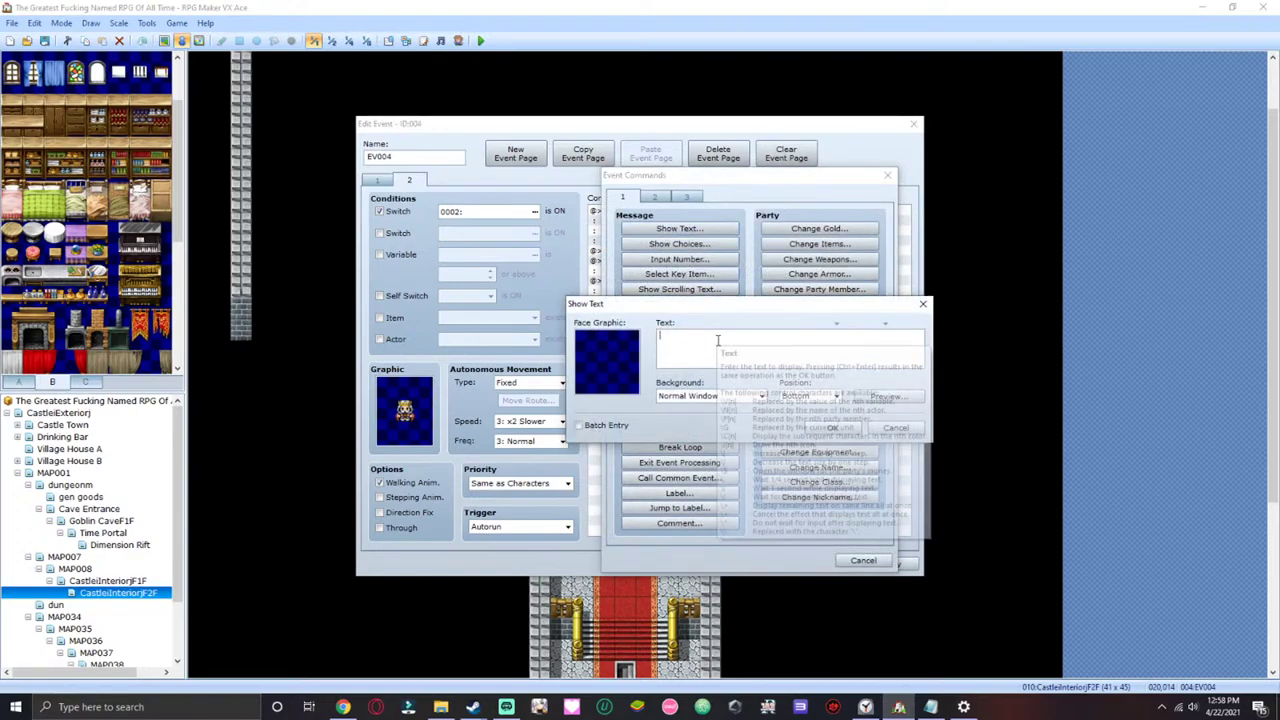
{"action": "type", "text": "Narr"}
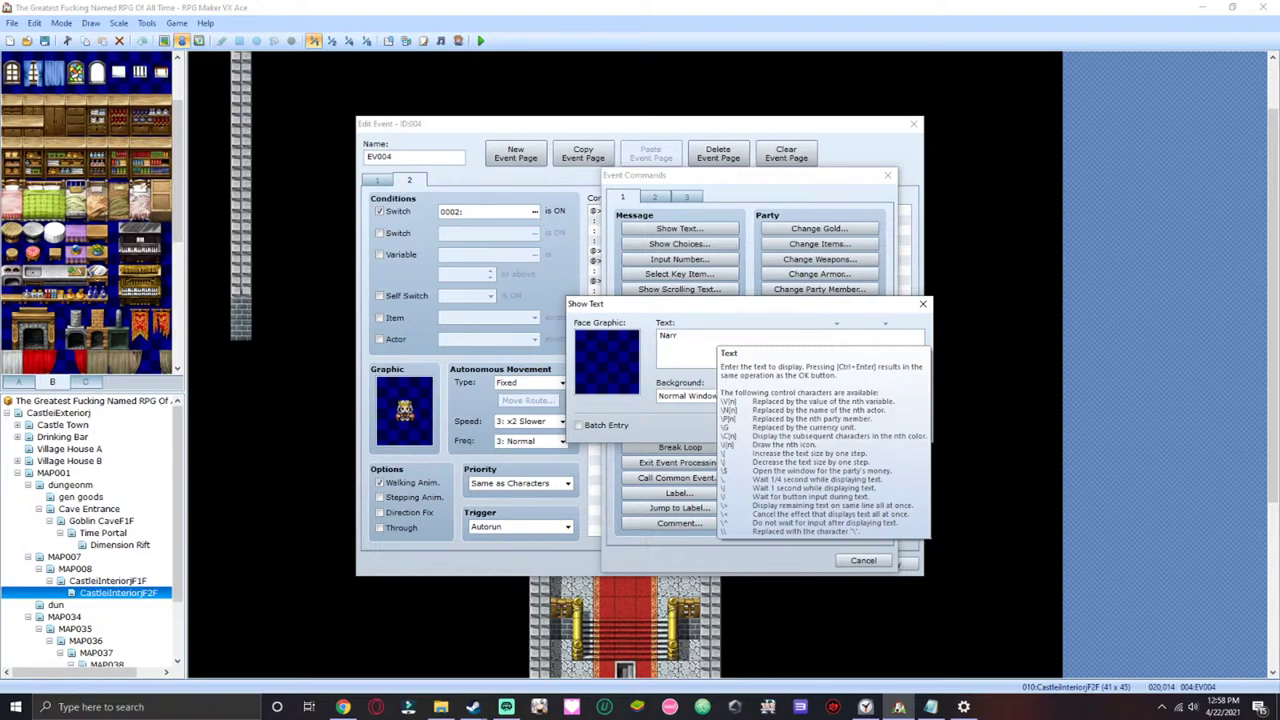
{"action": "type", "text": "arastor:"}
{"action": "type", "text": "Yeah wasn't has that guy thats"}
{"action": "key", "text": "BackSpace"}
{"action": "key", "text": "BackSpace"}
{"action": "key", "text": "BackSpace"}
{"action": "key", "text": "BackSpace"}
{"action": "key", "text": "BackSpace"}
{"action": "key", "text": "BackSpace"}
{"action": "key", "text": "BackSpace"}
{"action": "key", "text": "BackSpace"}
{"action": "key", "text": "BackSpace"}
{"action": "key", "text": "BackSpace"}
{"action": "key", "text": "BackSpace"}
{"action": "key", "text": "BackSpace"}
{"action": "key", "text": "BackSpace"}
{"action": "key", "text": "BackSpace"}
{"action": "key", "text": "BackSpace"}
{"action": "key", "text": "BackSpace"}
{"action": "key", "text": "BackSpace"}
{"action": "key", "text": "BackSpace"}
{"action": "key", "text": "BackSpace"}
{"action": "key", "text": "BackSpace"}
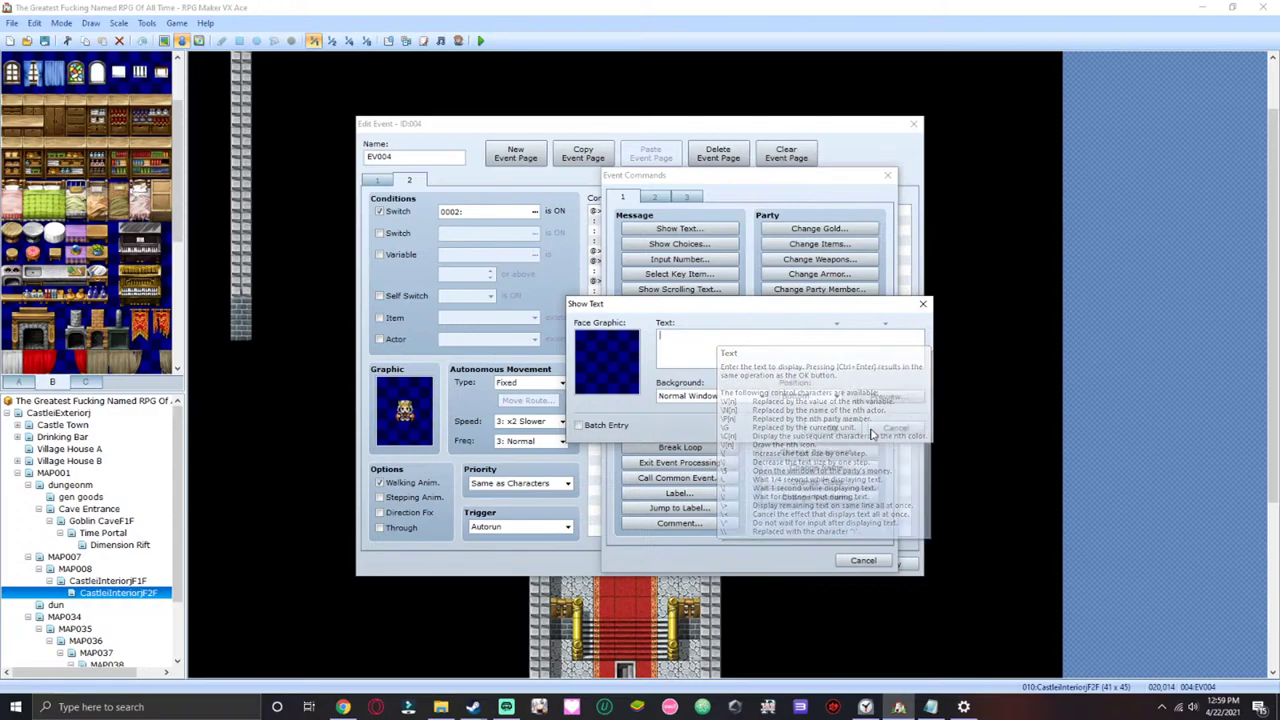
- Give the new message the first Actor1 face graphic and the text "Why?", and add it to the event
{"action": "double_click", "coordinate": [598, 352]}
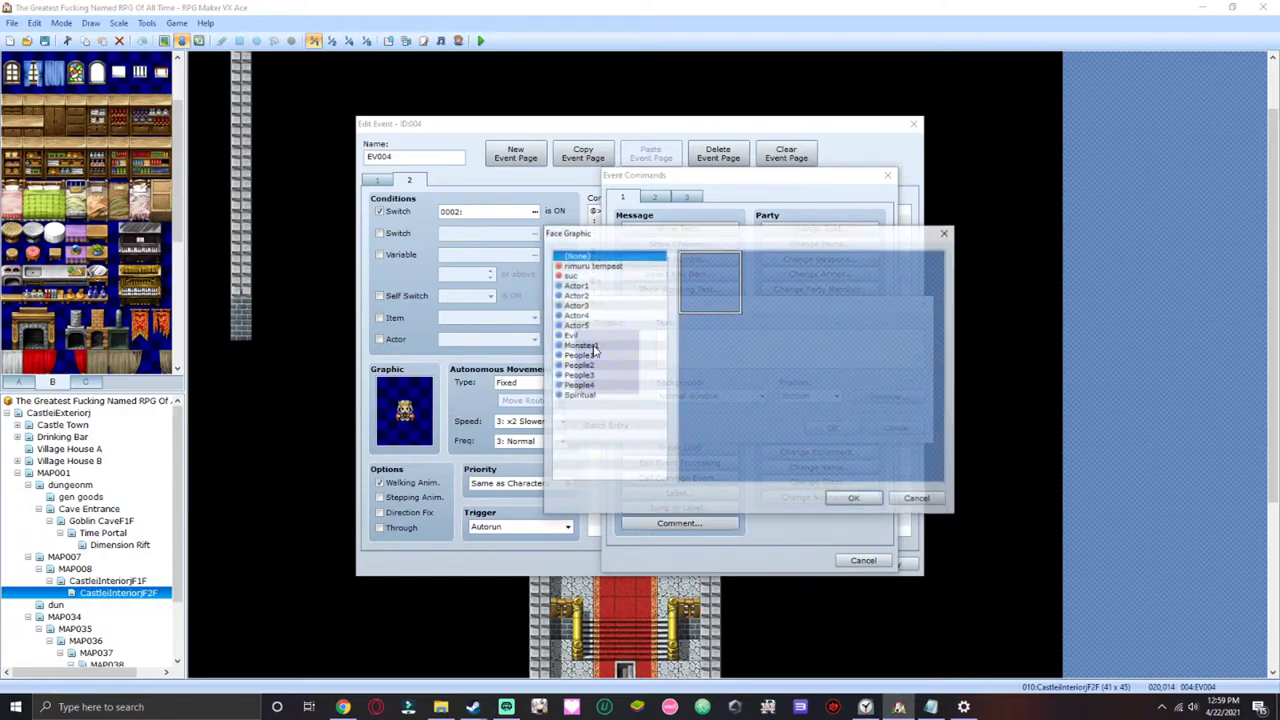
{"action": "left_click", "coordinate": [612, 286]}
{"action": "left_click", "coordinate": [854, 499]}
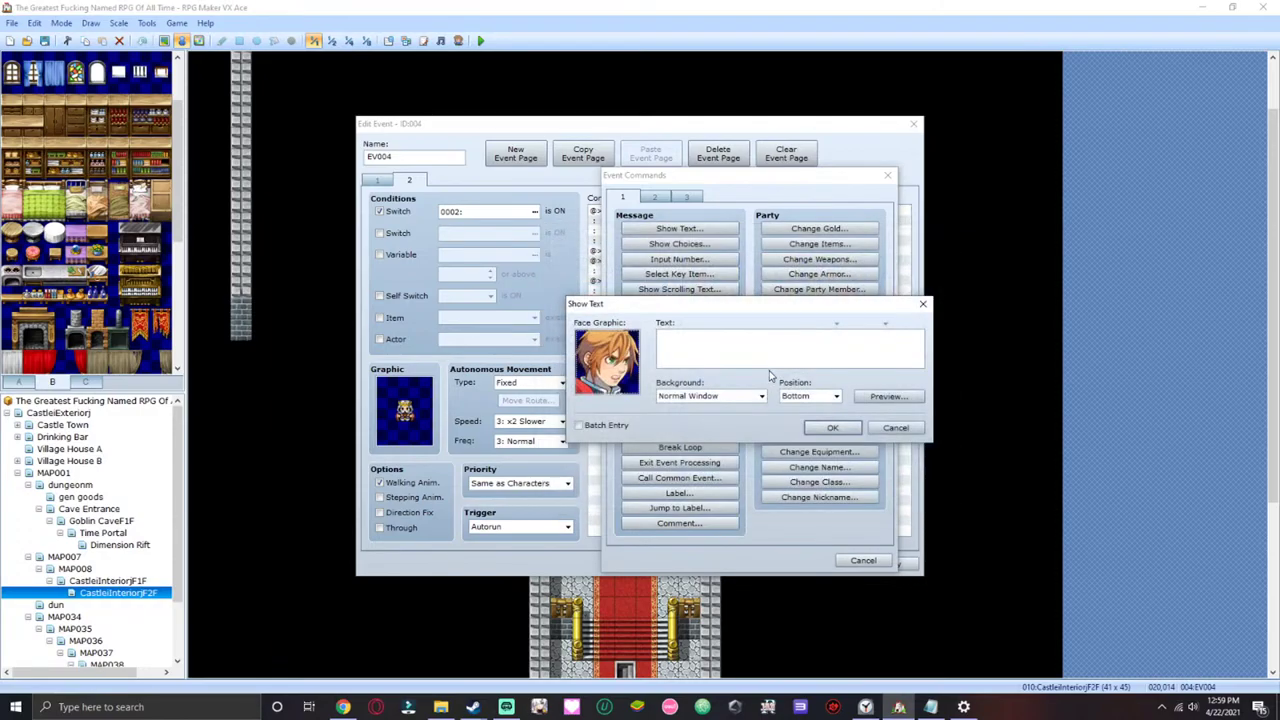
{"action": "type", "text": "Why"}
{"action": "key", "text": "super"}
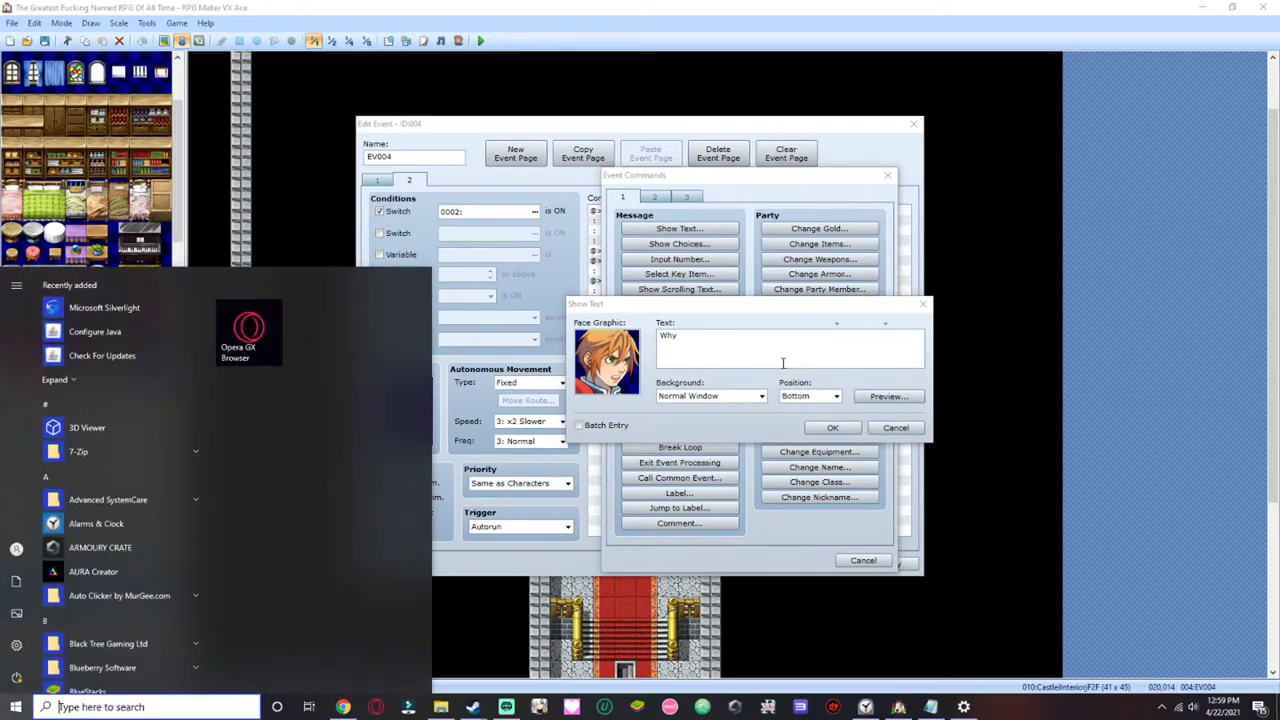
{"action": "left_click", "coordinate": [802, 364]}
{"action": "type", "text": "?"}
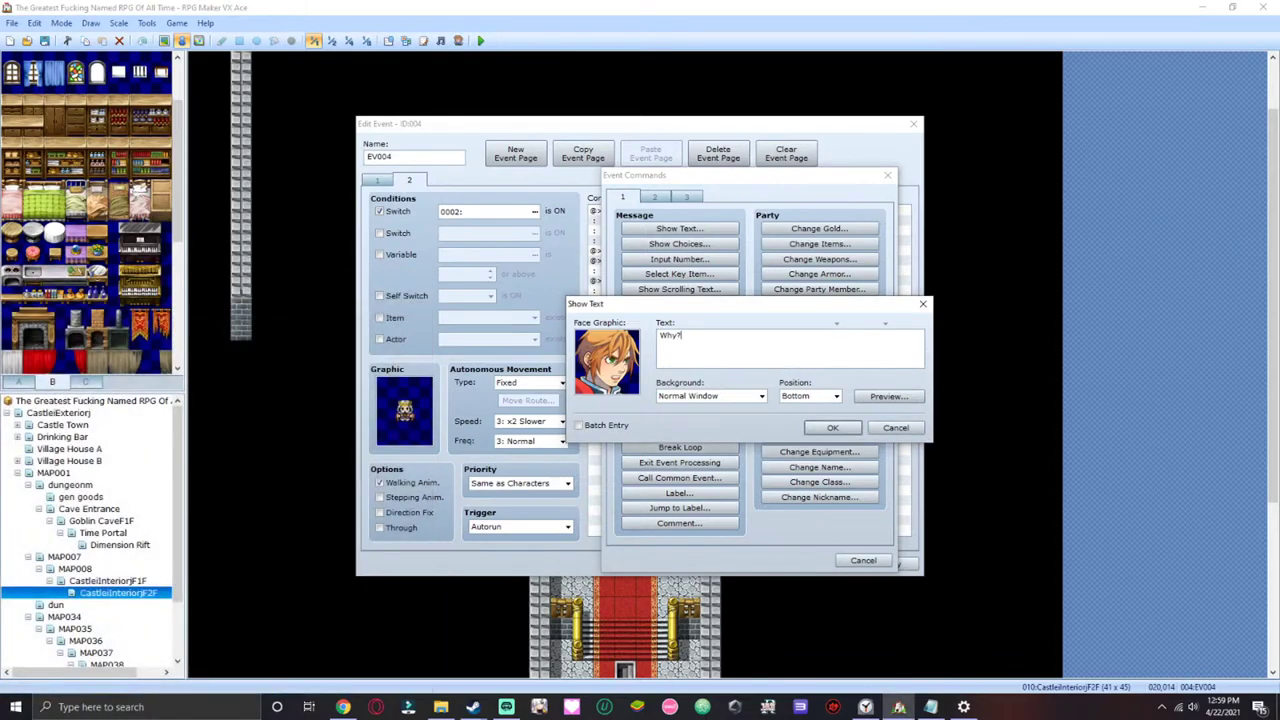
{"action": "left_click", "coordinate": [820, 428]}
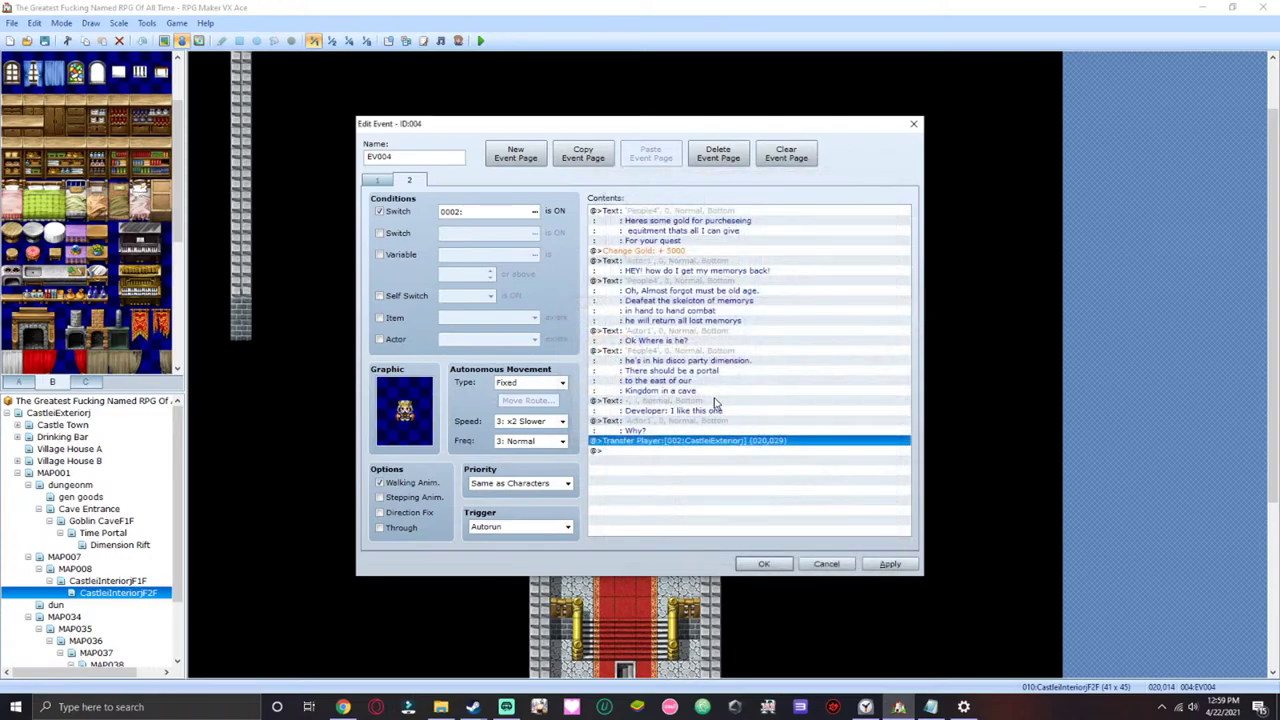
- Insert the message "Developer: You'll see" without a face graphic before the Transfer Player command
{"action": "double_click", "coordinate": [708, 440]}
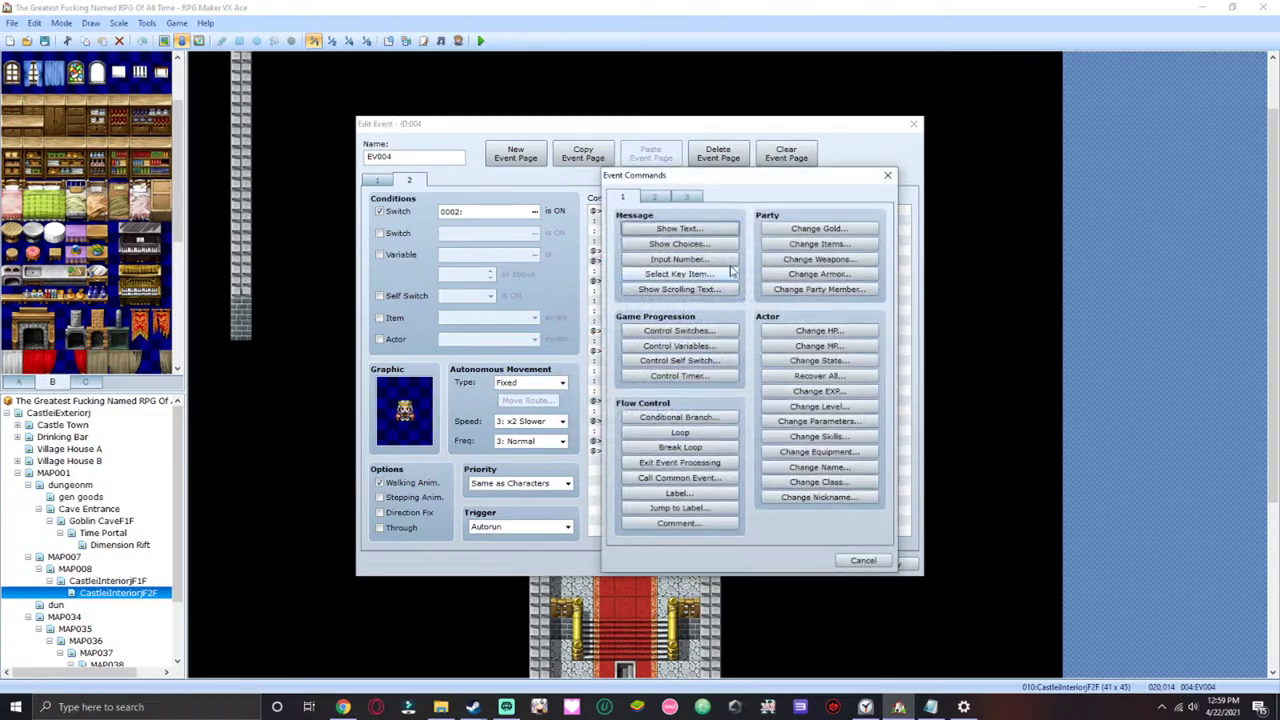
{"action": "left_click", "coordinate": [718, 229]}
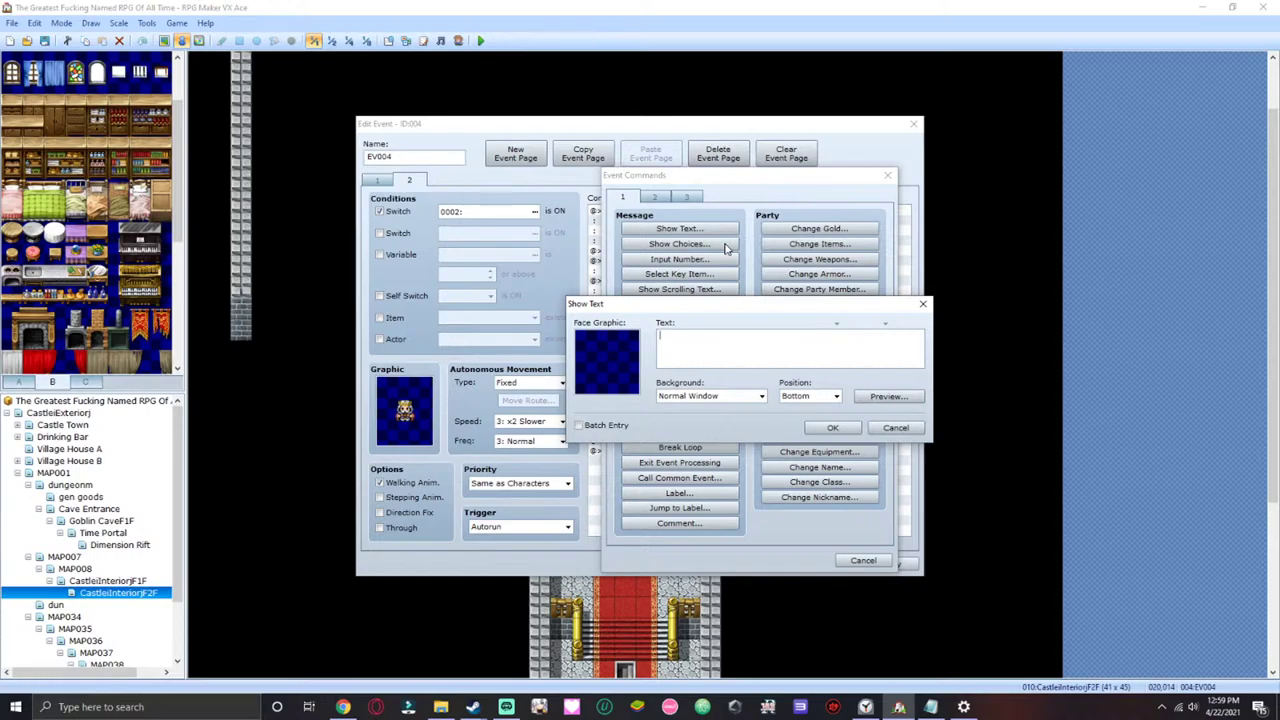
{"action": "type", "text": "Developer: You"}
{"action": "type", "text": "ll see"}
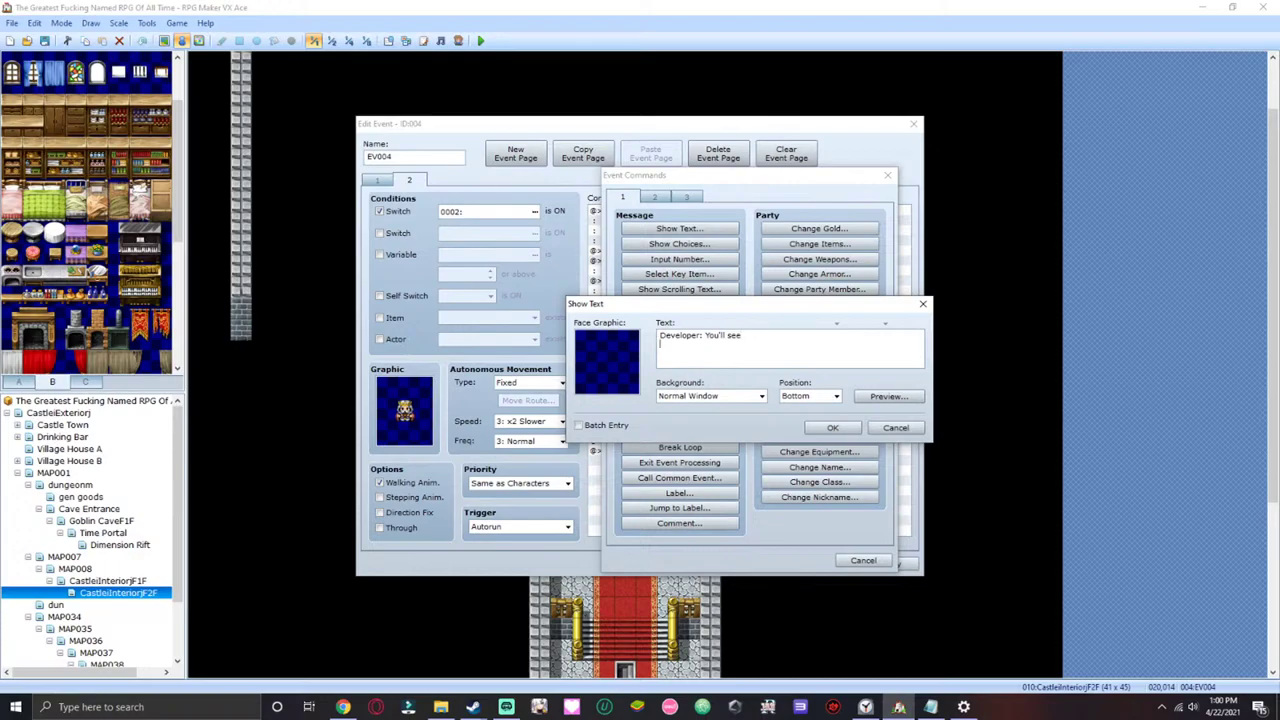
{"action": "left_click", "coordinate": [840, 429]}
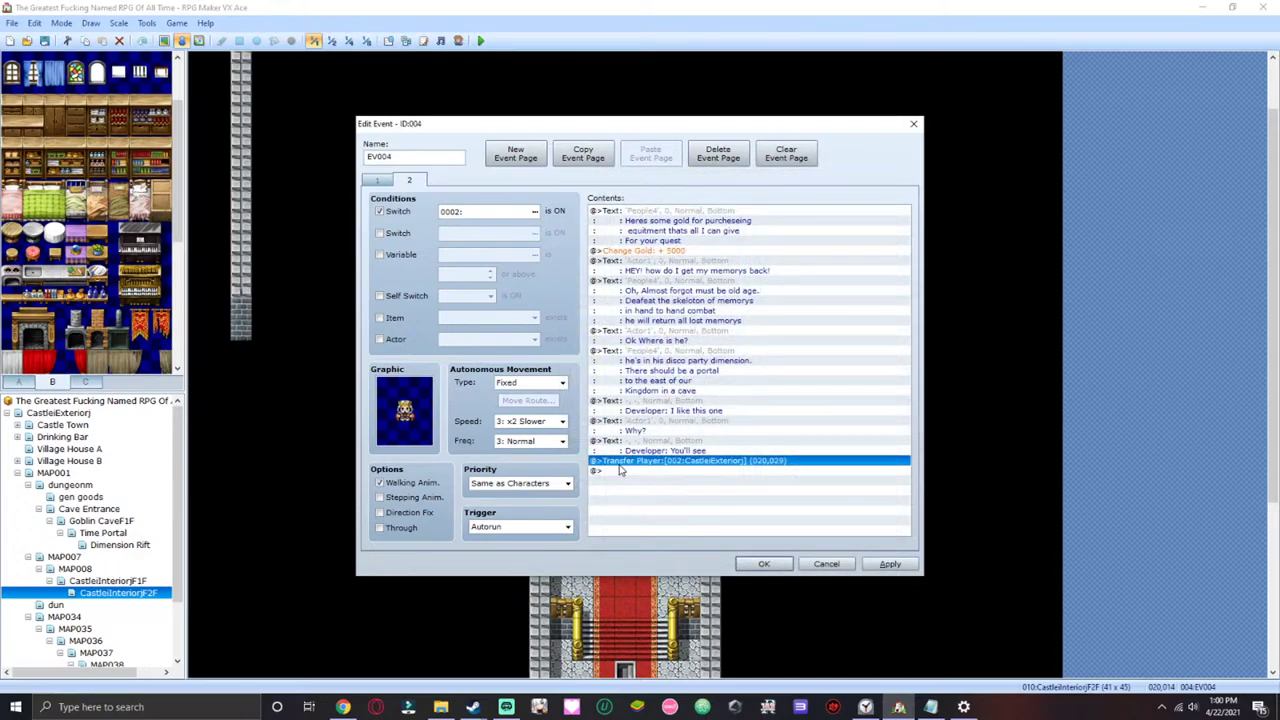
- Insert the message "Narrarator: ha yep" before the Transfer Player command and save the event's changes
{"action": "double_click", "coordinate": [620, 471]}
{"action": "left_click", "coordinate": [680, 228]}
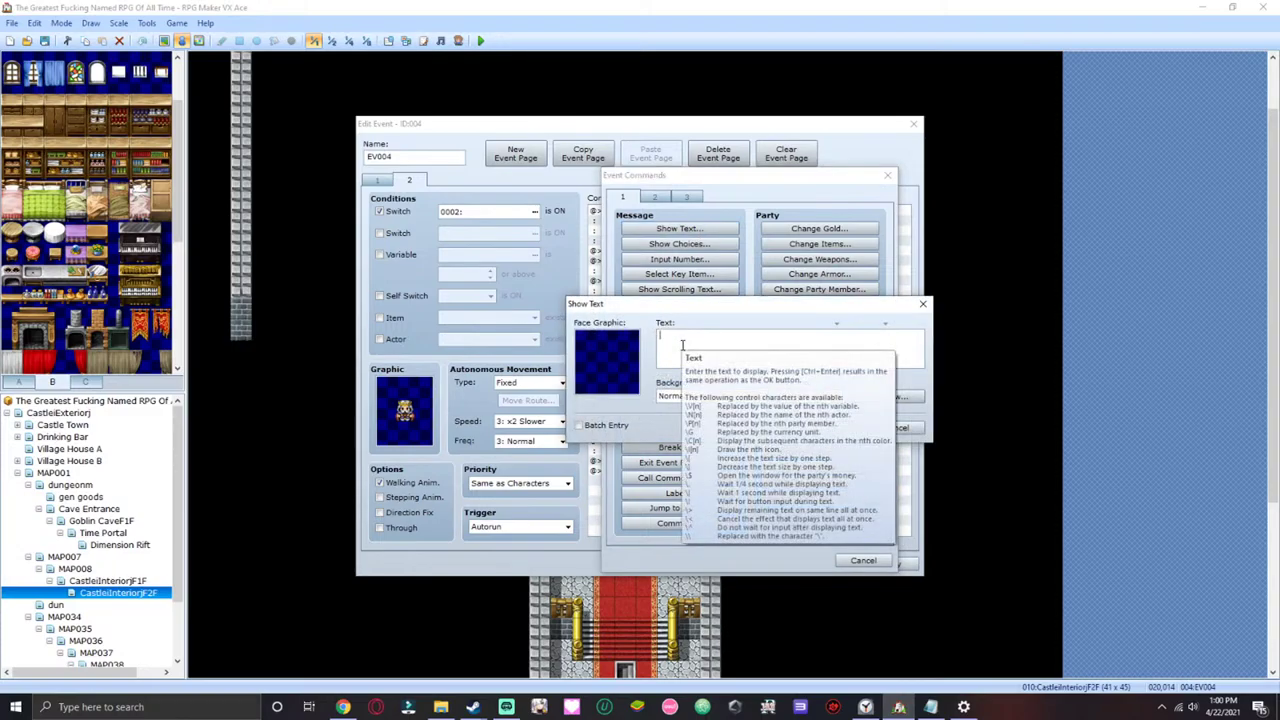
{"action": "type", "text": "Narrarator ha yep"}
{"action": "left_click", "coordinate": [698, 335]}
{"action": "type", "text": ":"}
{"action": "left_click", "coordinate": [840, 428]}
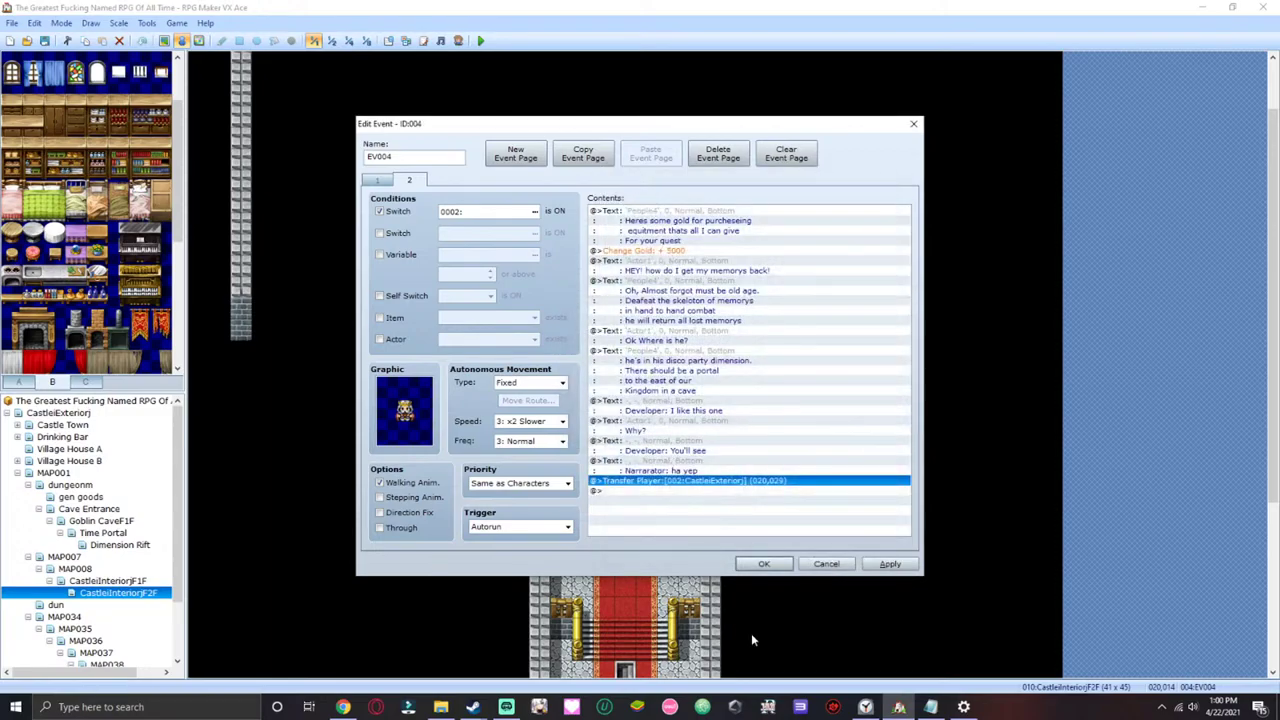
{"action": "left_click", "coordinate": [890, 565]}
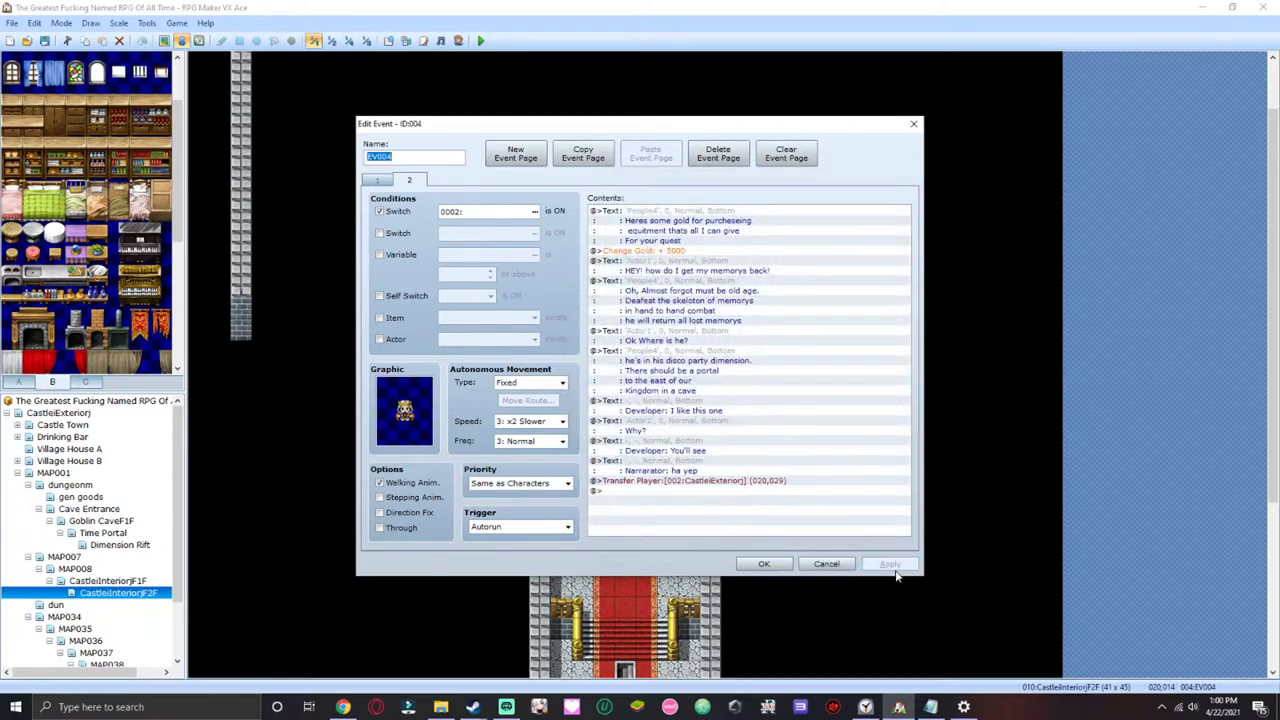
{"action": "left_click", "coordinate": [764, 564]}
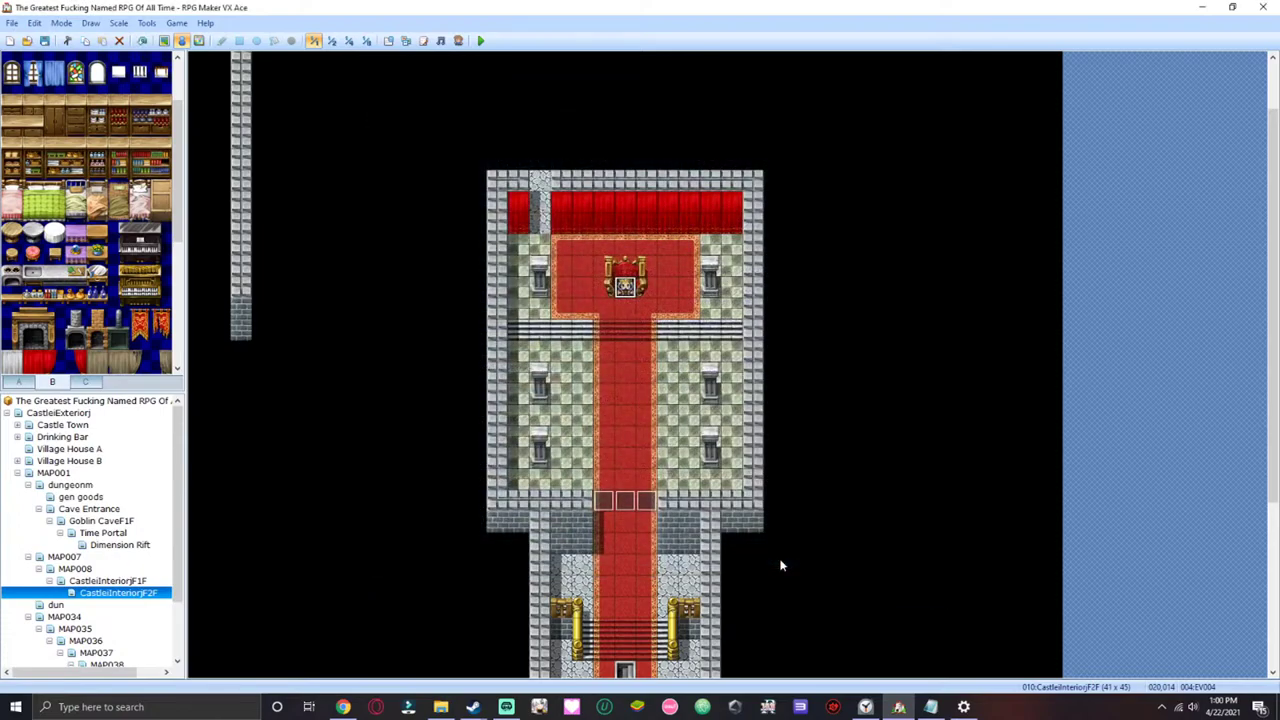
{"action": "scroll", "coordinate": [60, 470], "scroll_direction": "down", "scroll_amount": 2}
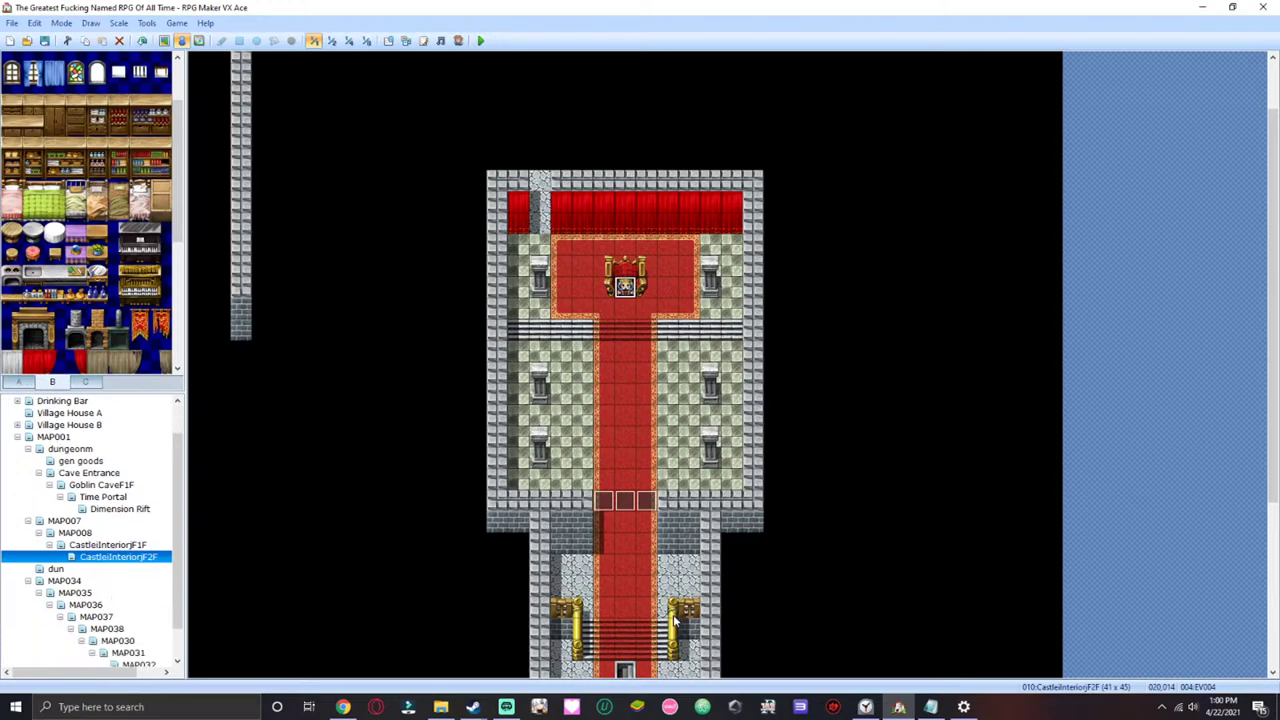
{"action": "right_click", "coordinate": [625, 287]}
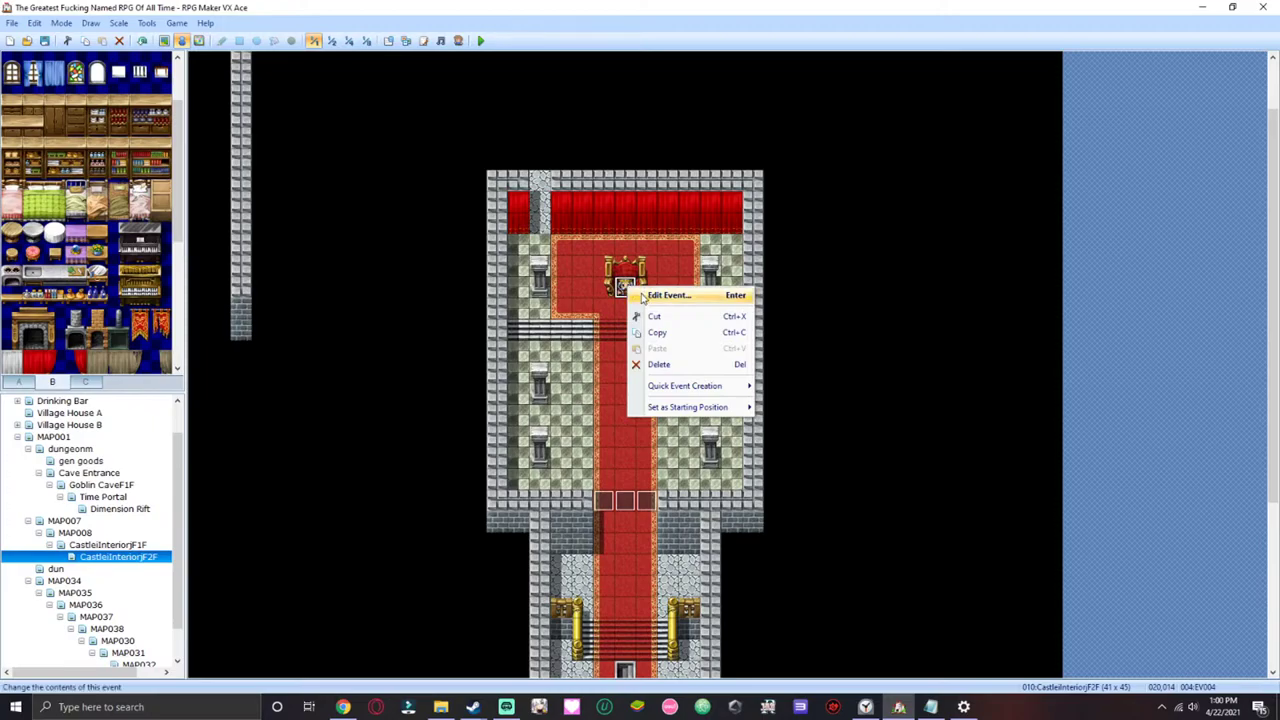
{"action": "left_click", "coordinate": [645, 294]}
{"action": "left_click", "coordinate": [802, 569]}
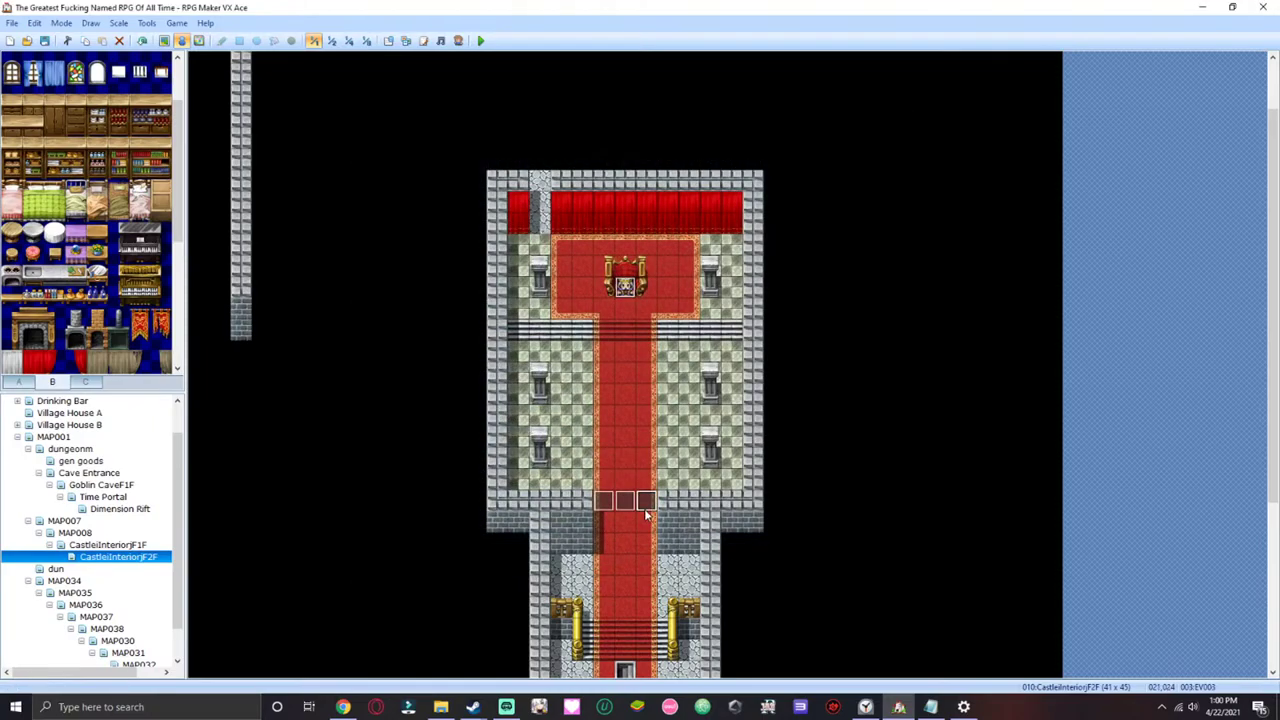
- Check the switch command and trigger of the rightmost carpet event at the throne room's entrance
{"action": "right_click", "coordinate": [643, 507]}
{"action": "left_click", "coordinate": [675, 517]}
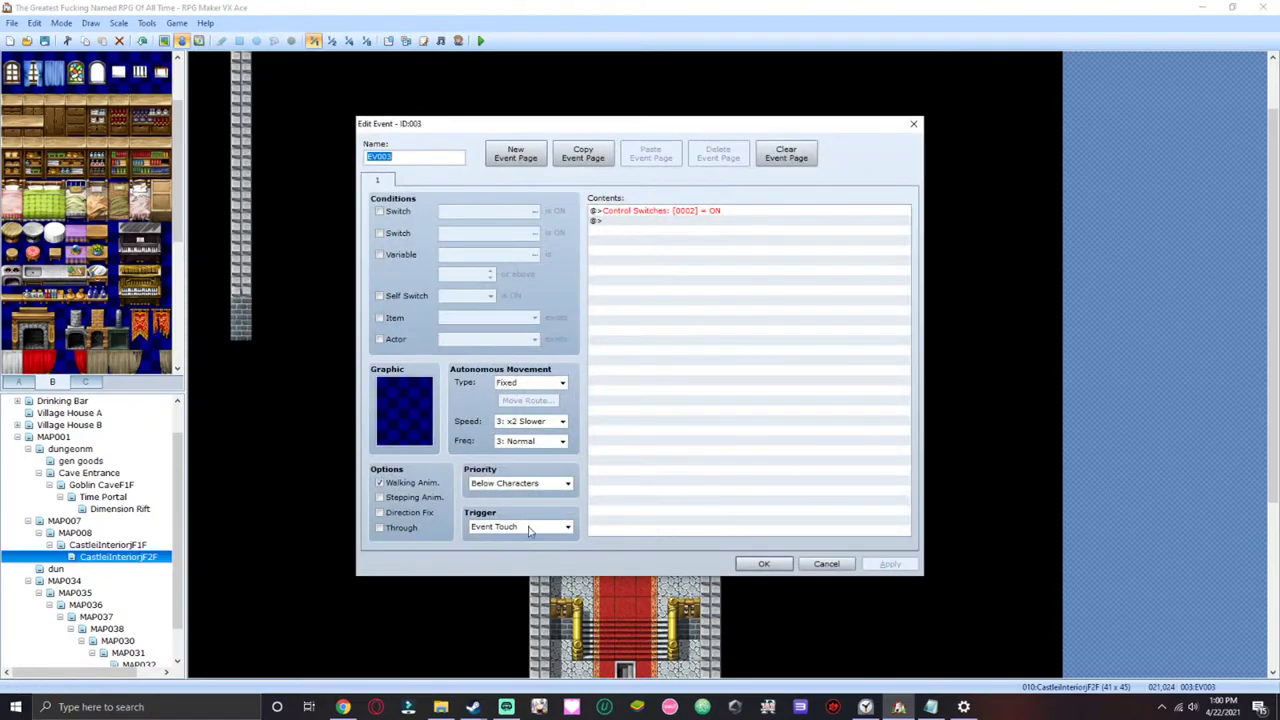
{"action": "left_click", "coordinate": [826, 564]}
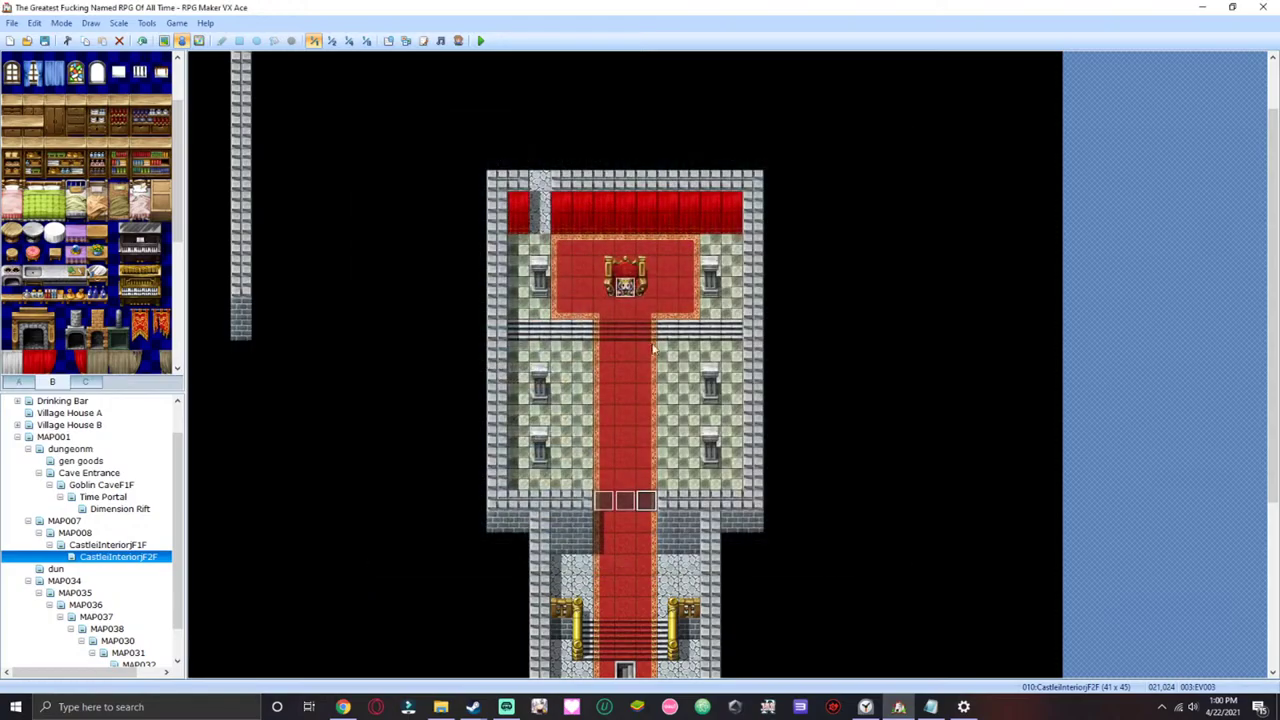
- Review the second page of the king's event on the throne, including its dialogue and Autorun trigger
{"action": "right_click", "coordinate": [621, 288]}
{"action": "left_click", "coordinate": [630, 298]}
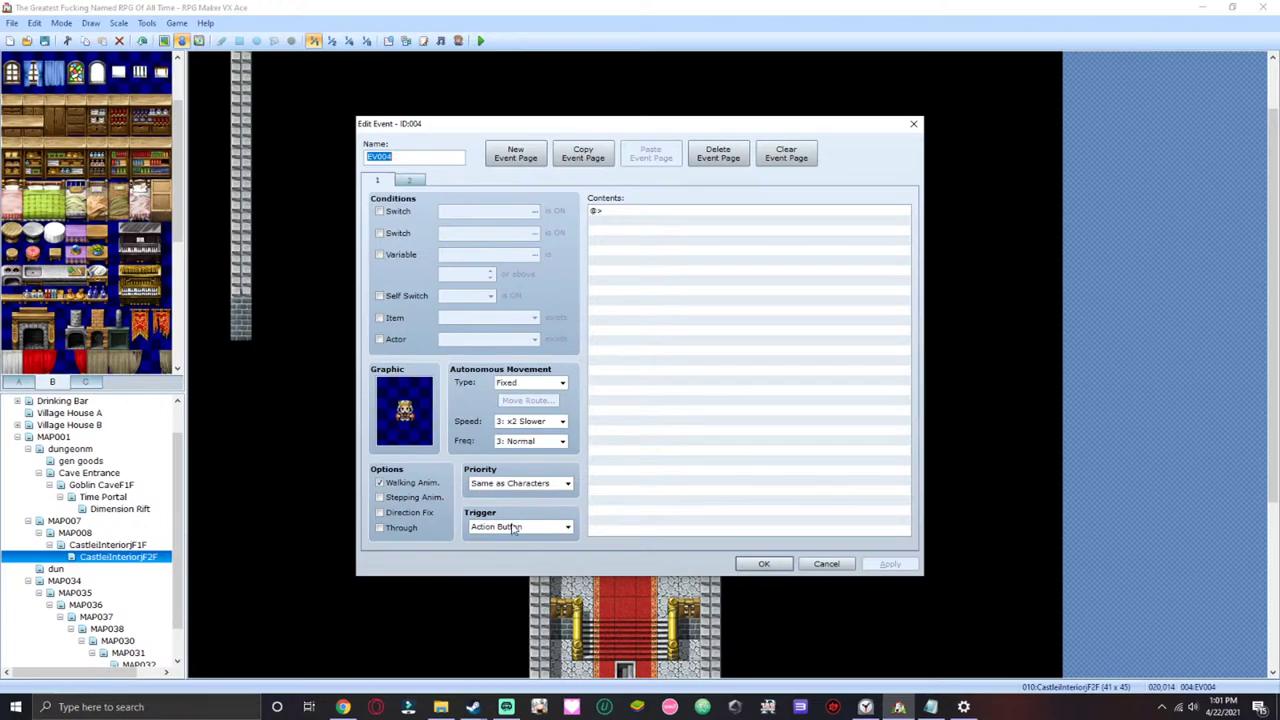
{"action": "left_click", "coordinate": [409, 183]}
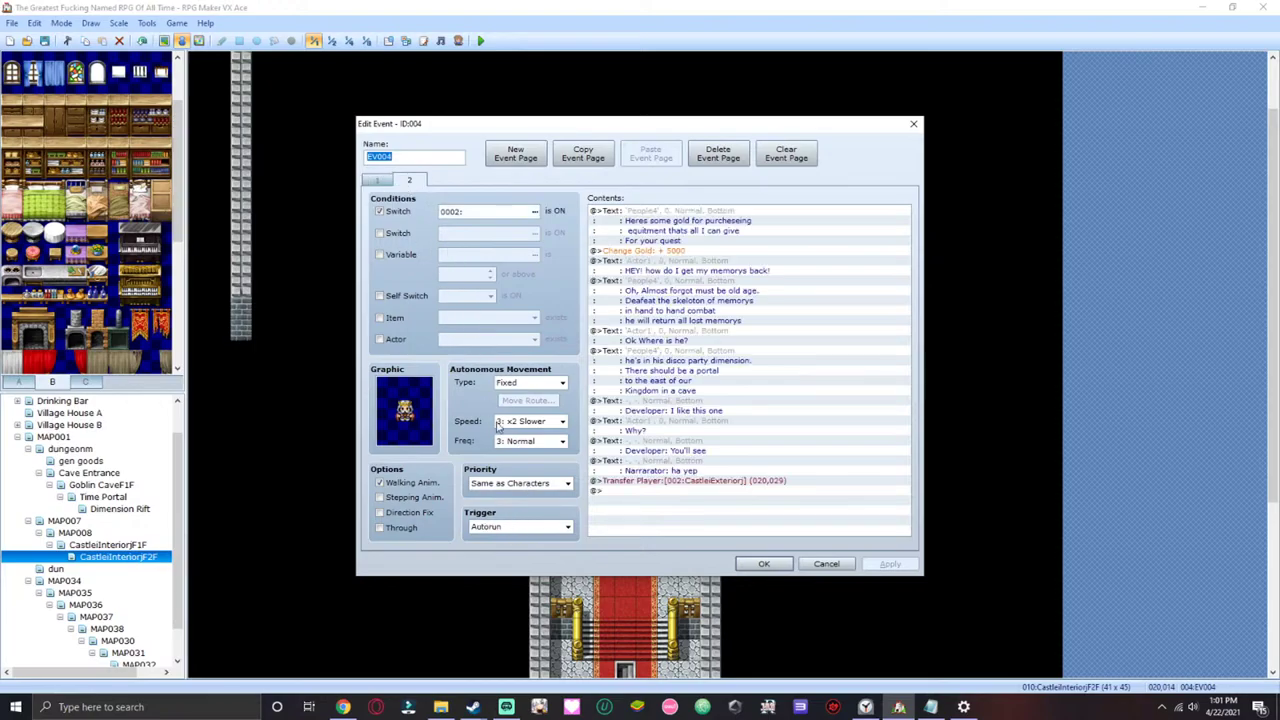
{"action": "left_click", "coordinate": [519, 525]}
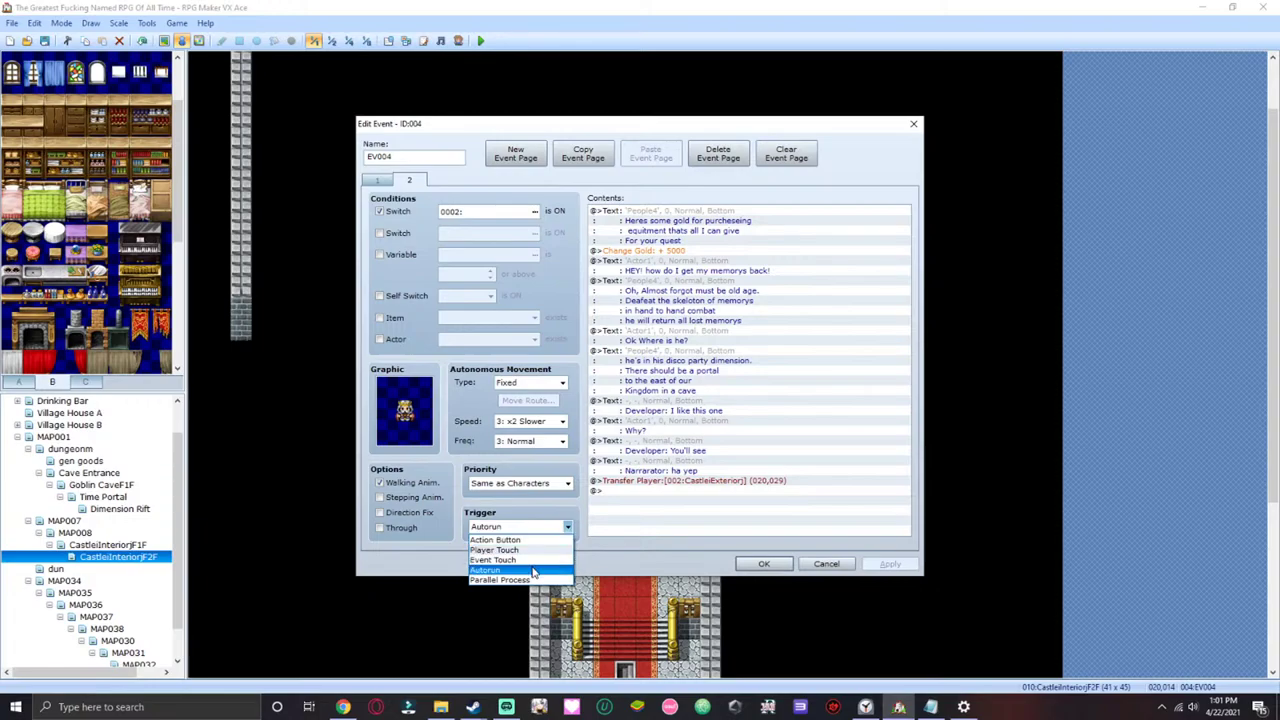
{"action": "left_click", "coordinate": [533, 572]}
{"action": "left_click", "coordinate": [535, 528]}
{"action": "left_click", "coordinate": [533, 573]}
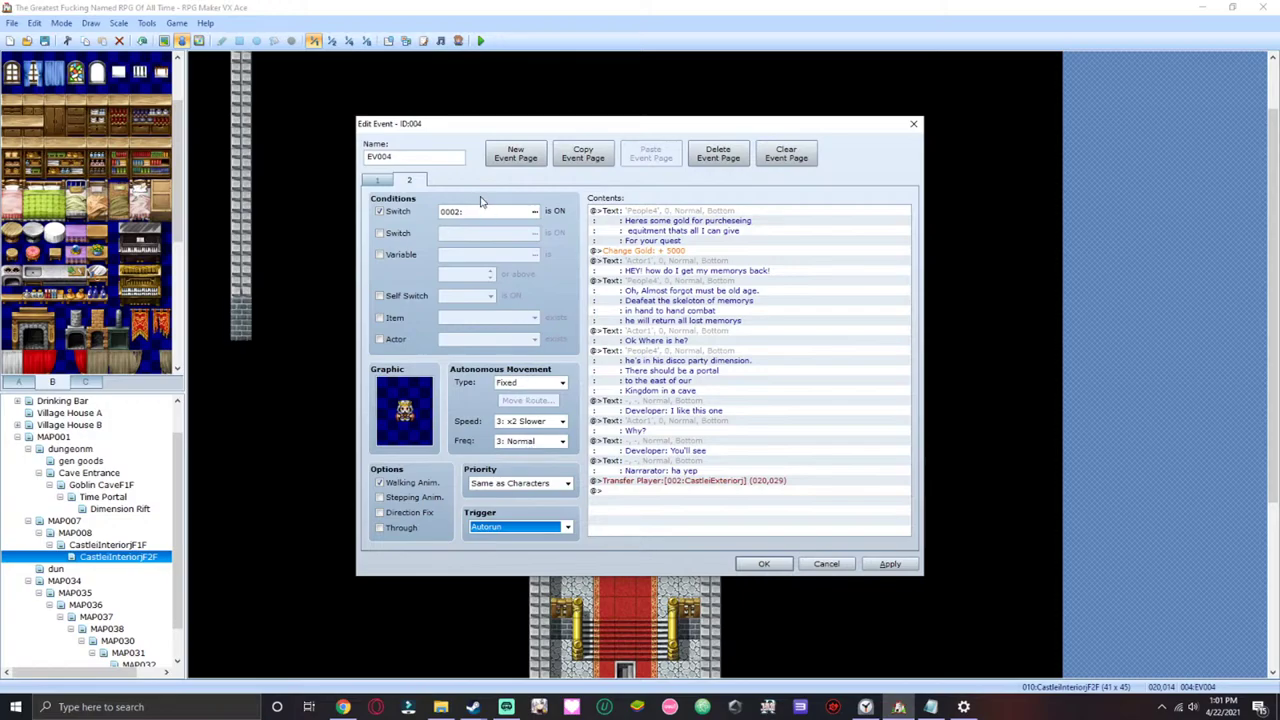
{"action": "left_click", "coordinate": [763, 563]}
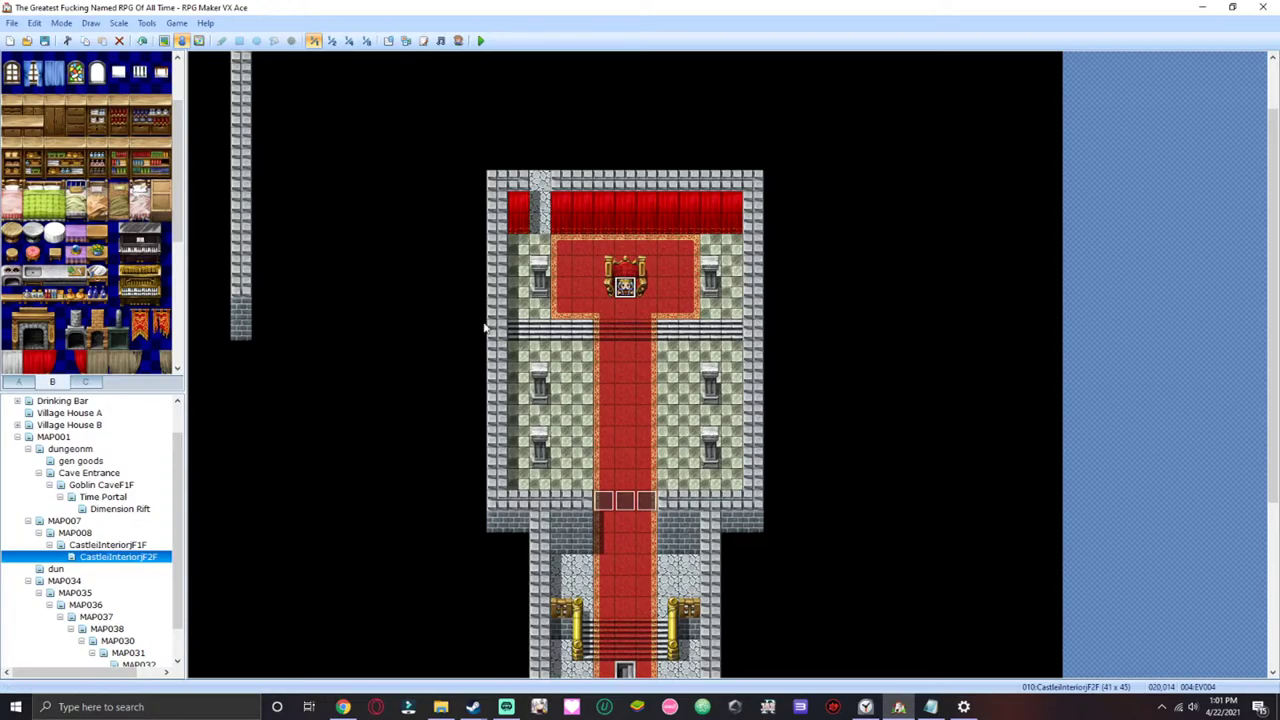
- Look through the dungeon maps from dun and MAP034 to MAP038, plus the Cave Entrance map
{"action": "left_click", "coordinate": [110, 569]}
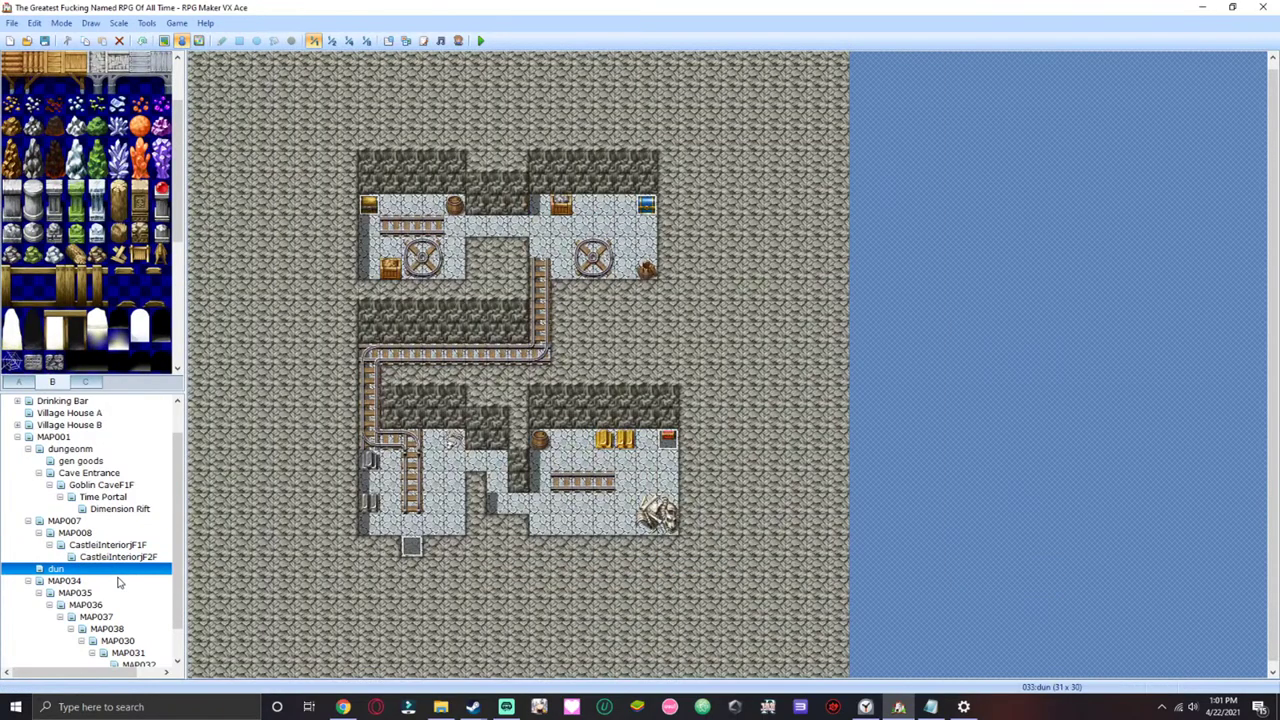
{"action": "left_click", "coordinate": [119, 584]}
{"action": "left_click", "coordinate": [120, 592]}
{"action": "left_click", "coordinate": [124, 604]}
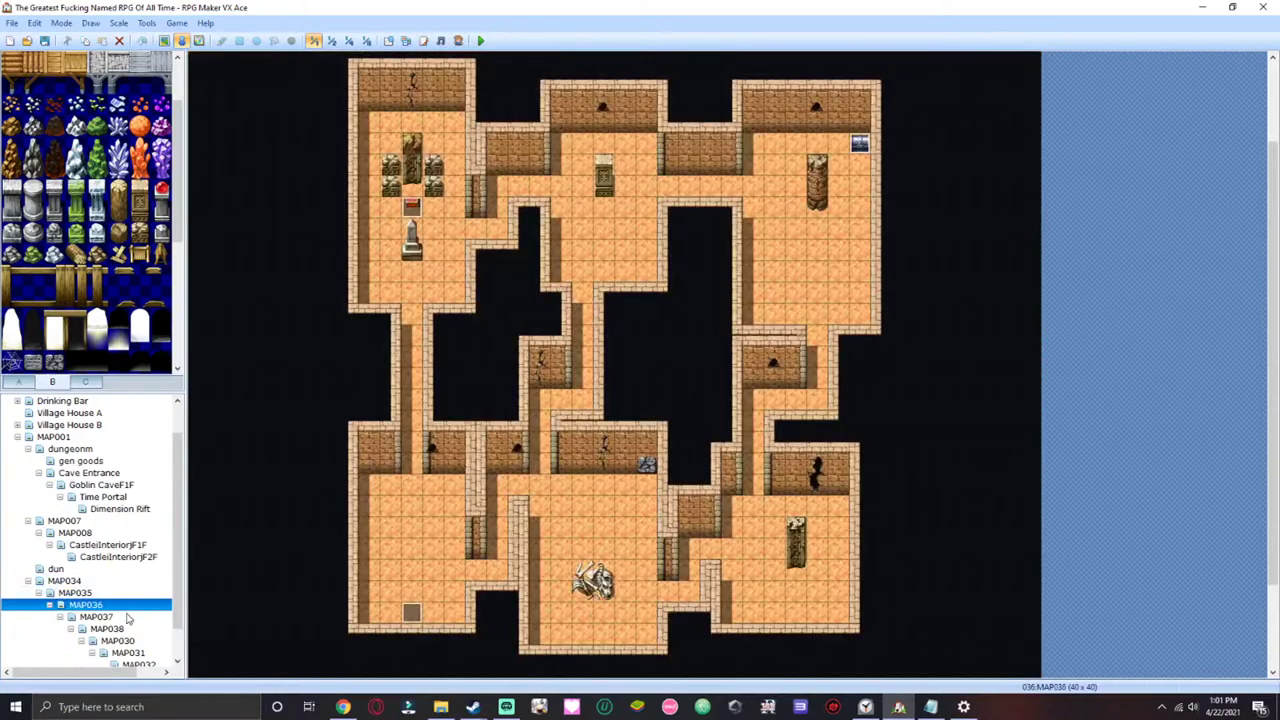
{"action": "left_click", "coordinate": [128, 616]}
{"action": "left_click", "coordinate": [130, 628]}
{"action": "left_click", "coordinate": [122, 472]}
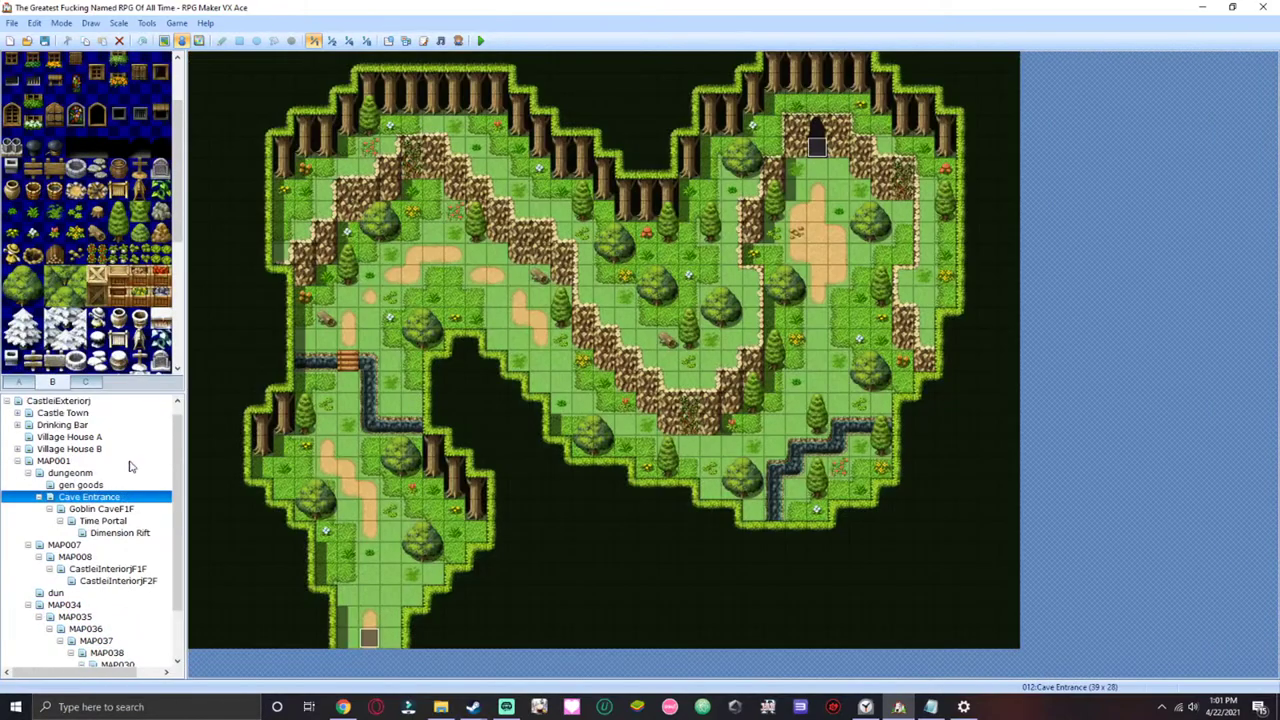
{"action": "scroll", "coordinate": [123, 455], "scroll_direction": "up", "scroll_amount": 1}
- Add the message "Hello Shesez" to the empty guard event on the castle exterior map and save the event
{"action": "left_click", "coordinate": [120, 411]}
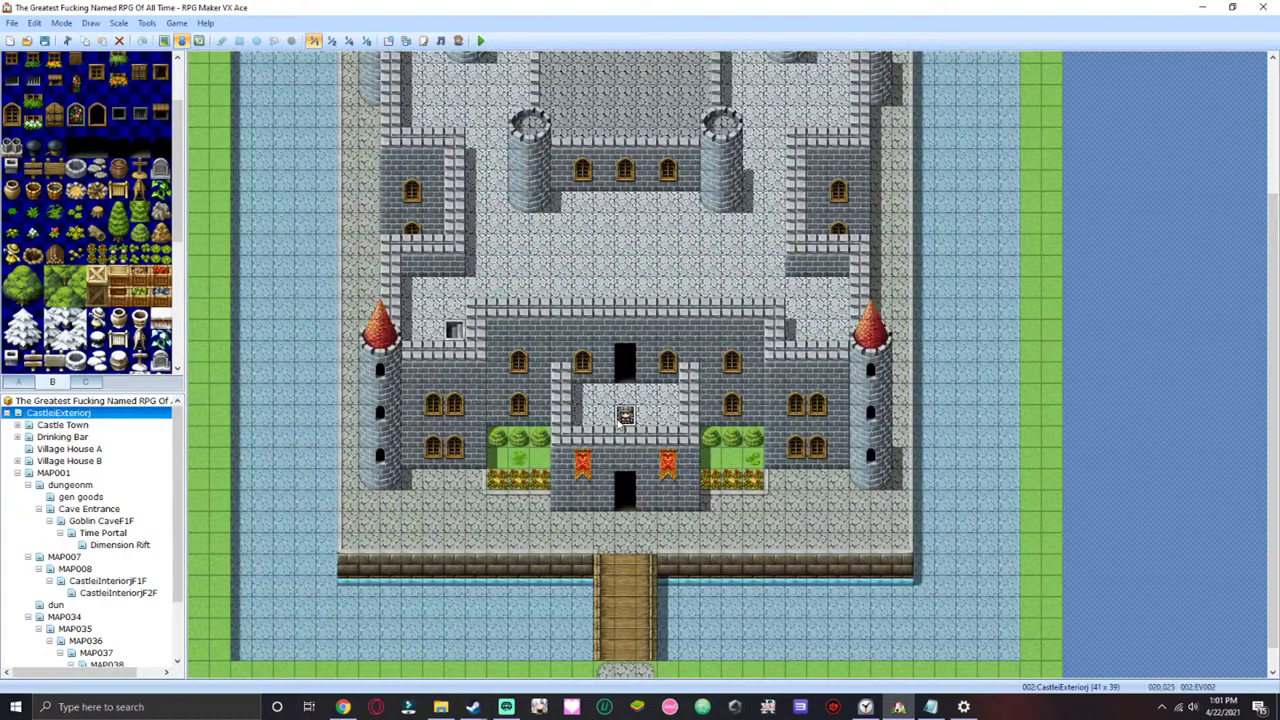
{"action": "double_click", "coordinate": [629, 436]}
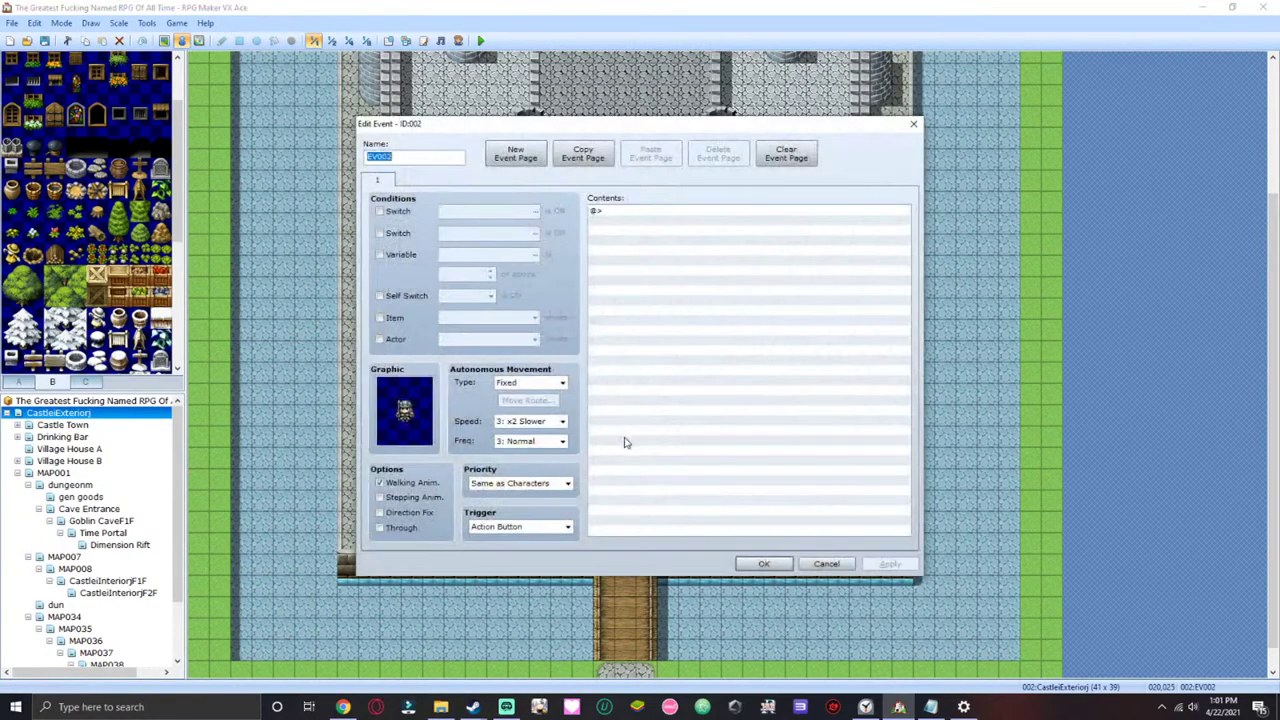
{"action": "left_click", "coordinate": [771, 211]}
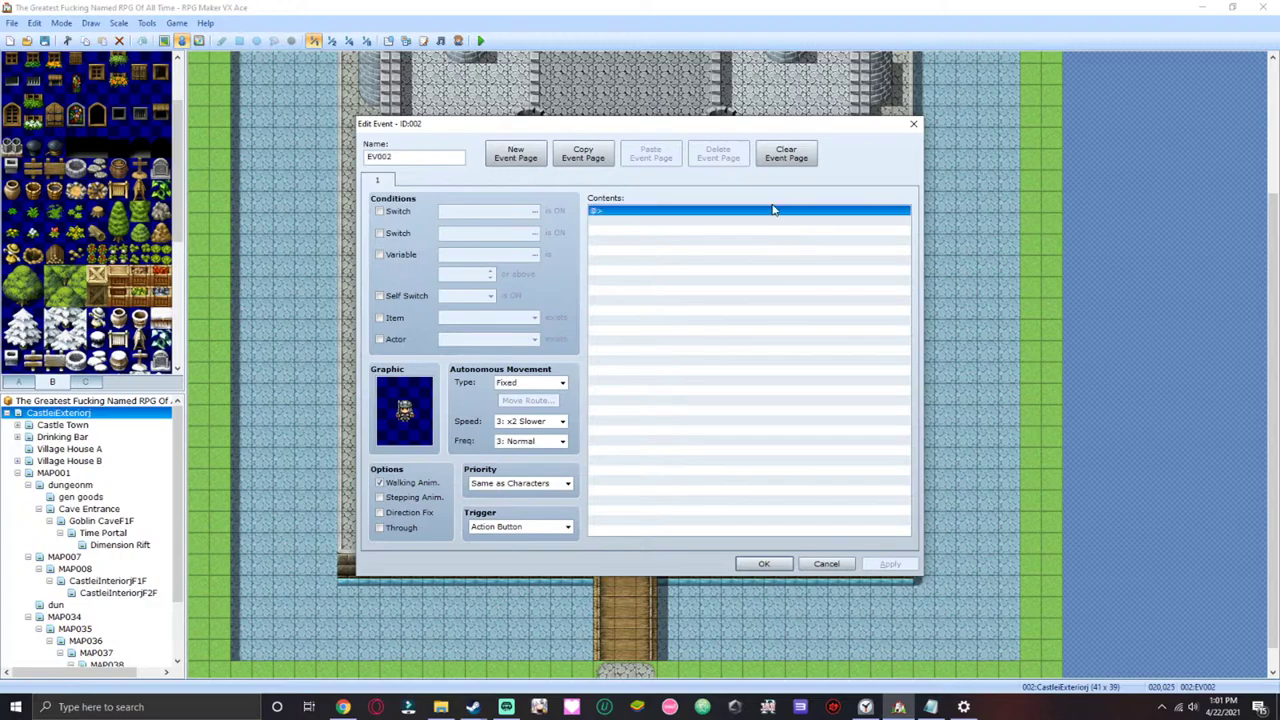
{"action": "double_click", "coordinate": [771, 214]}
{"action": "left_click", "coordinate": [679, 230]}
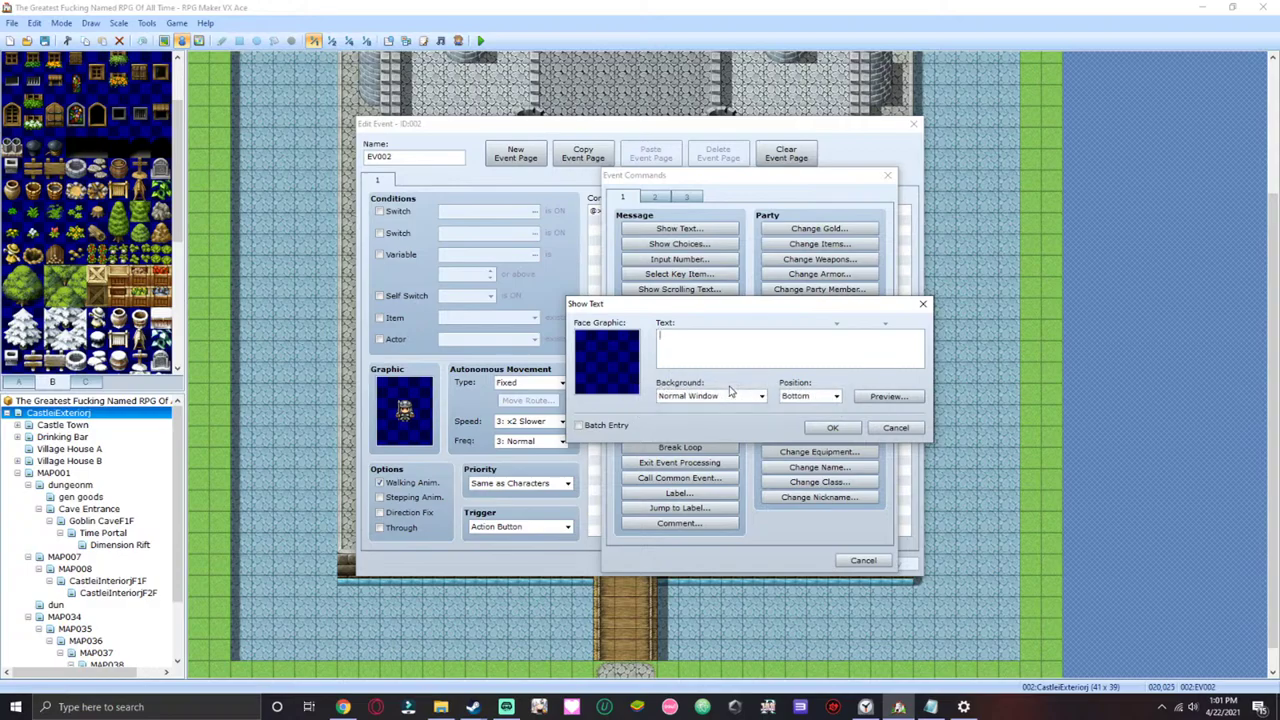
{"action": "type", "text": "Hello Sheesz"}
{"action": "left_click", "coordinate": [846, 427]}
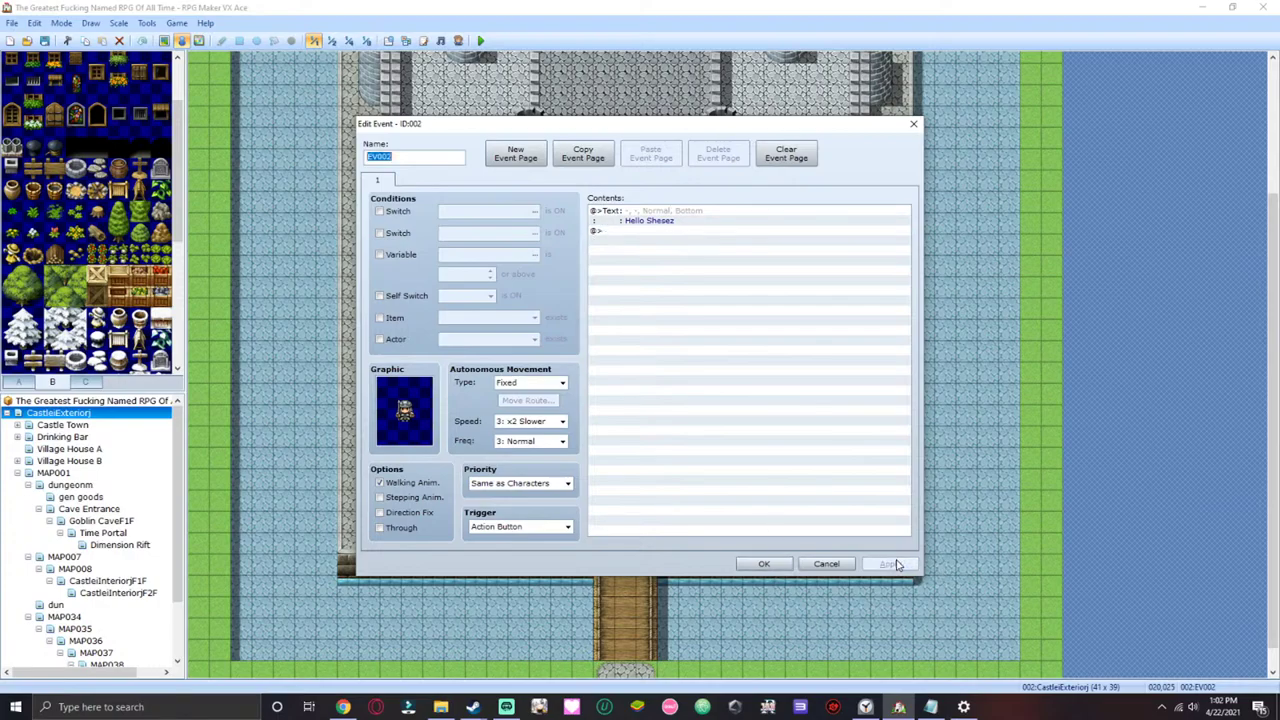
{"action": "left_click", "coordinate": [763, 563]}
- Look through Castle Town, its inn, MAP011, armor and Church submaps, the Drinking Bar and the neighbouring maps
{"action": "left_click_drag", "start_coordinate": [1276, 428], "coordinate": [1202, 165]}
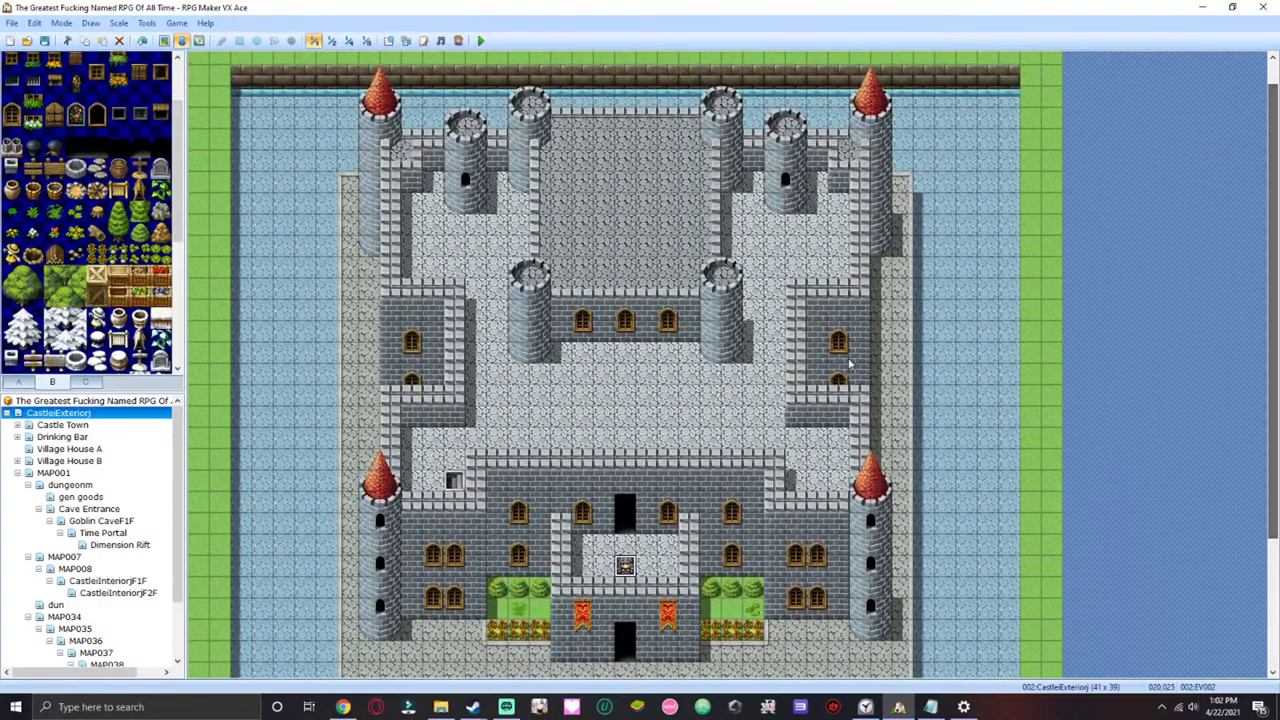
{"action": "left_click", "coordinate": [84, 427]}
{"action": "left_click", "coordinate": [28, 425]}
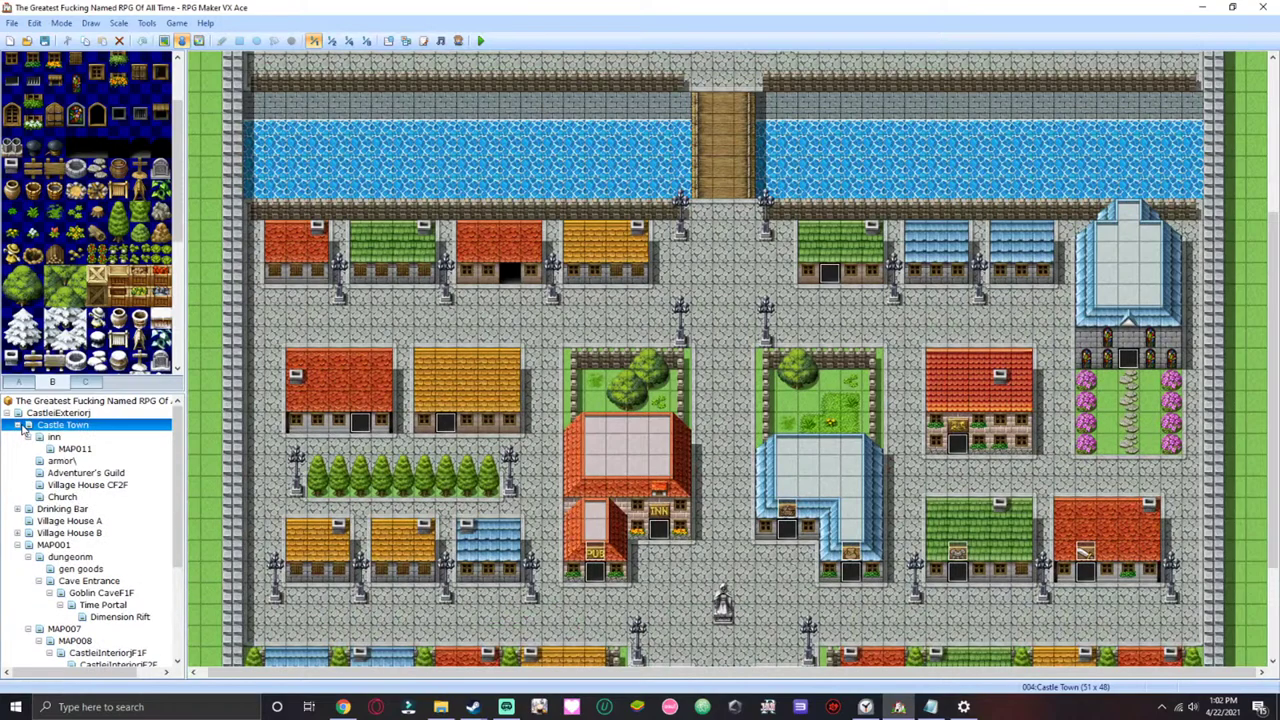
{"action": "left_click", "coordinate": [52, 439]}
{"action": "left_click", "coordinate": [75, 450]}
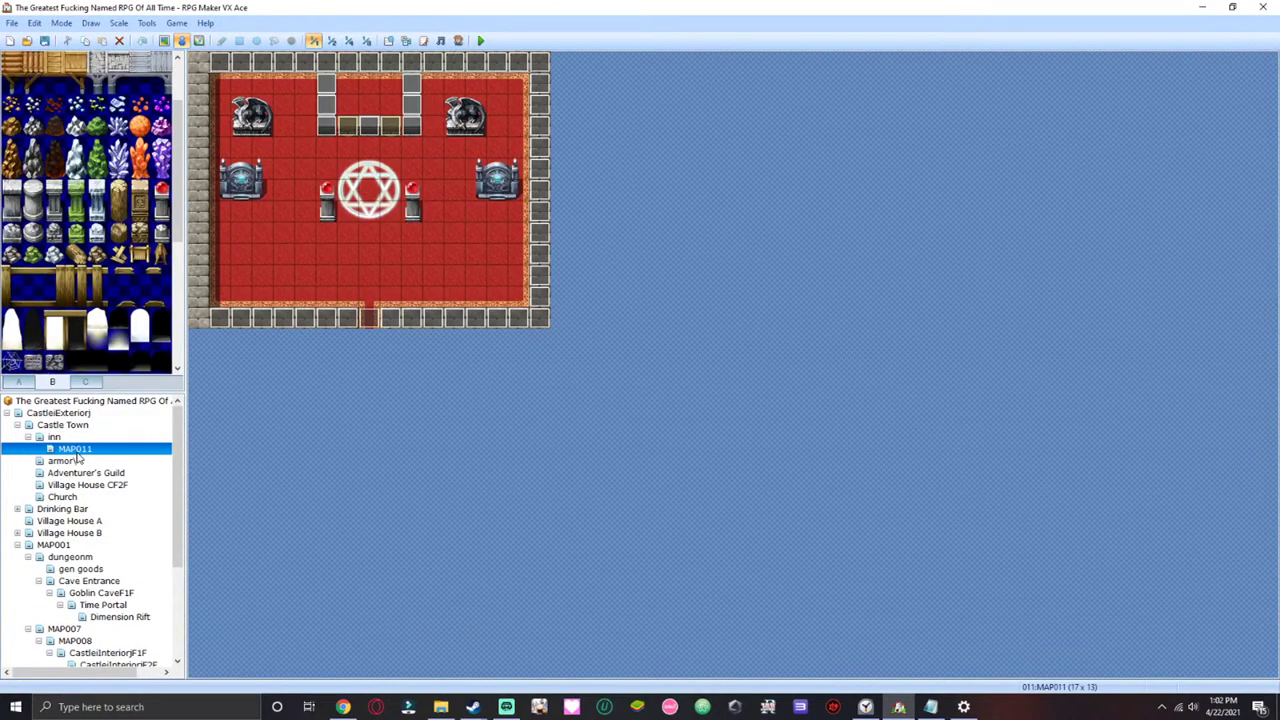
{"action": "left_click", "coordinate": [70, 461]}
{"action": "left_click", "coordinate": [72, 497]}
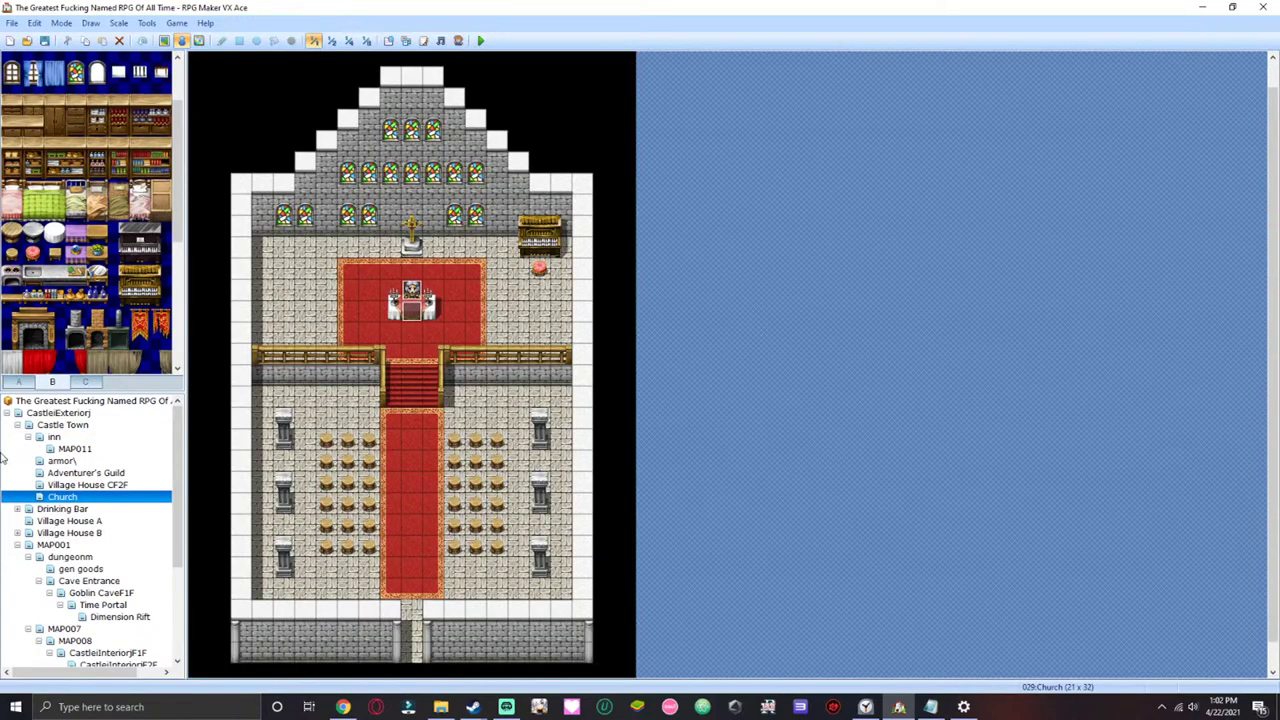
{"action": "left_click", "coordinate": [45, 509]}
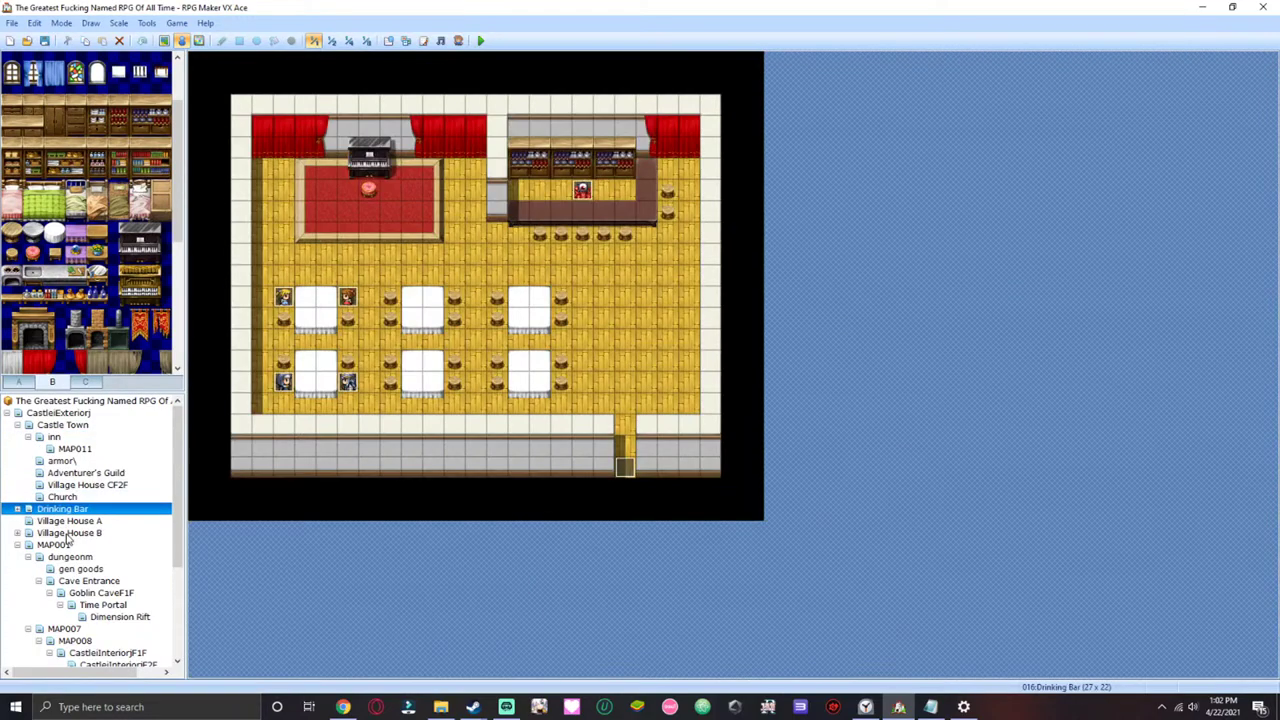
{"action": "left_click", "coordinate": [60, 542]}
{"action": "left_click", "coordinate": [60, 521]}
- Open the character event below the narrow corridor on the Church map nested under Drinking Bar and MAP017
{"action": "left_click", "coordinate": [20, 509]}
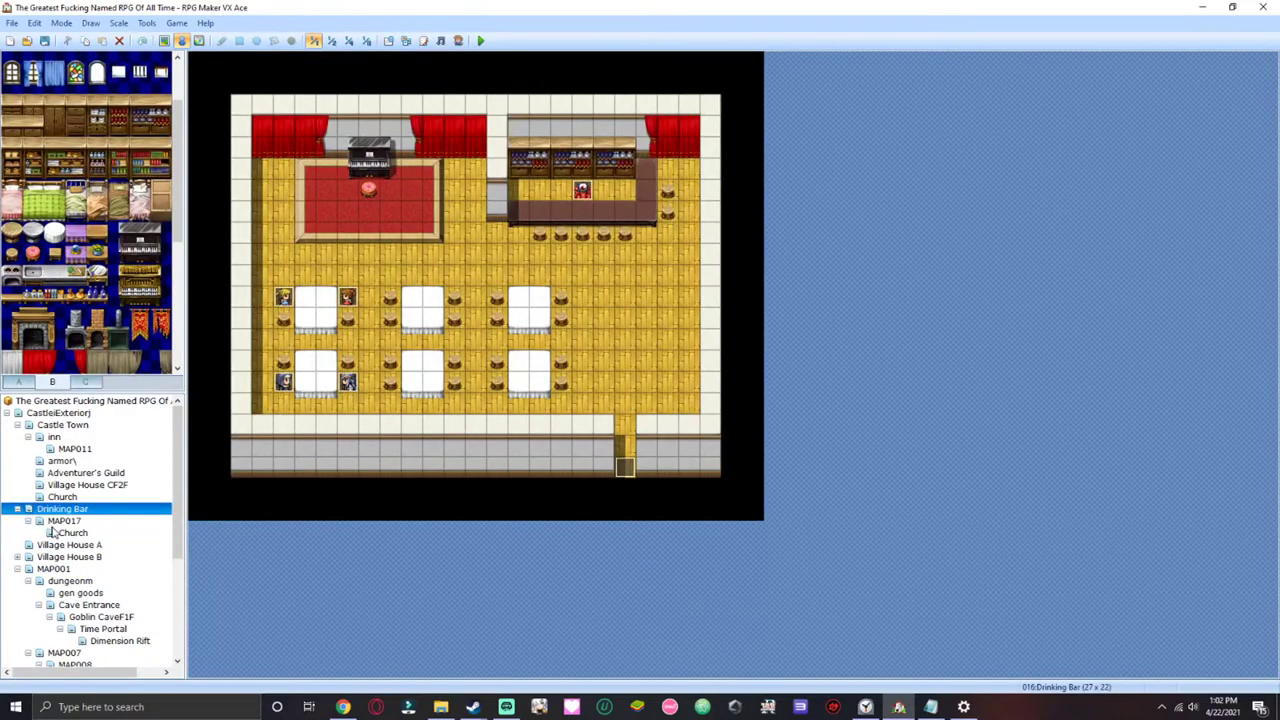
{"action": "left_click", "coordinate": [58, 533]}
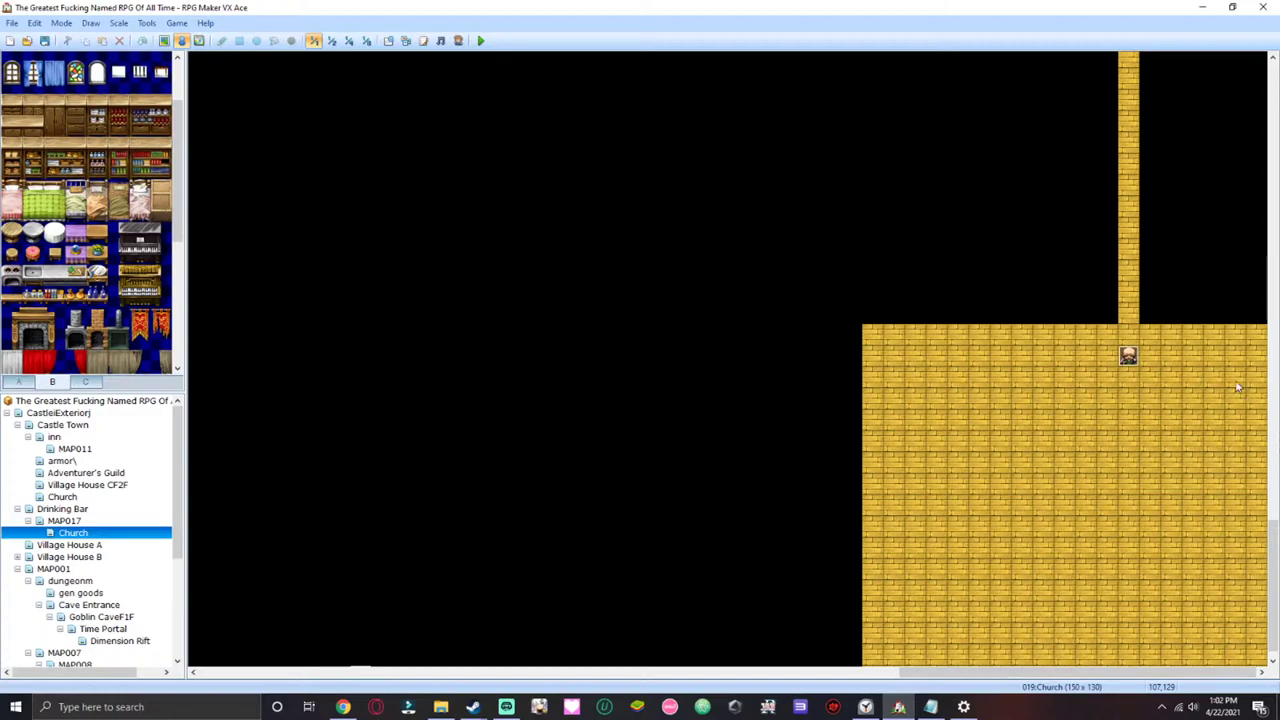
{"action": "right_click", "coordinate": [1124, 356]}
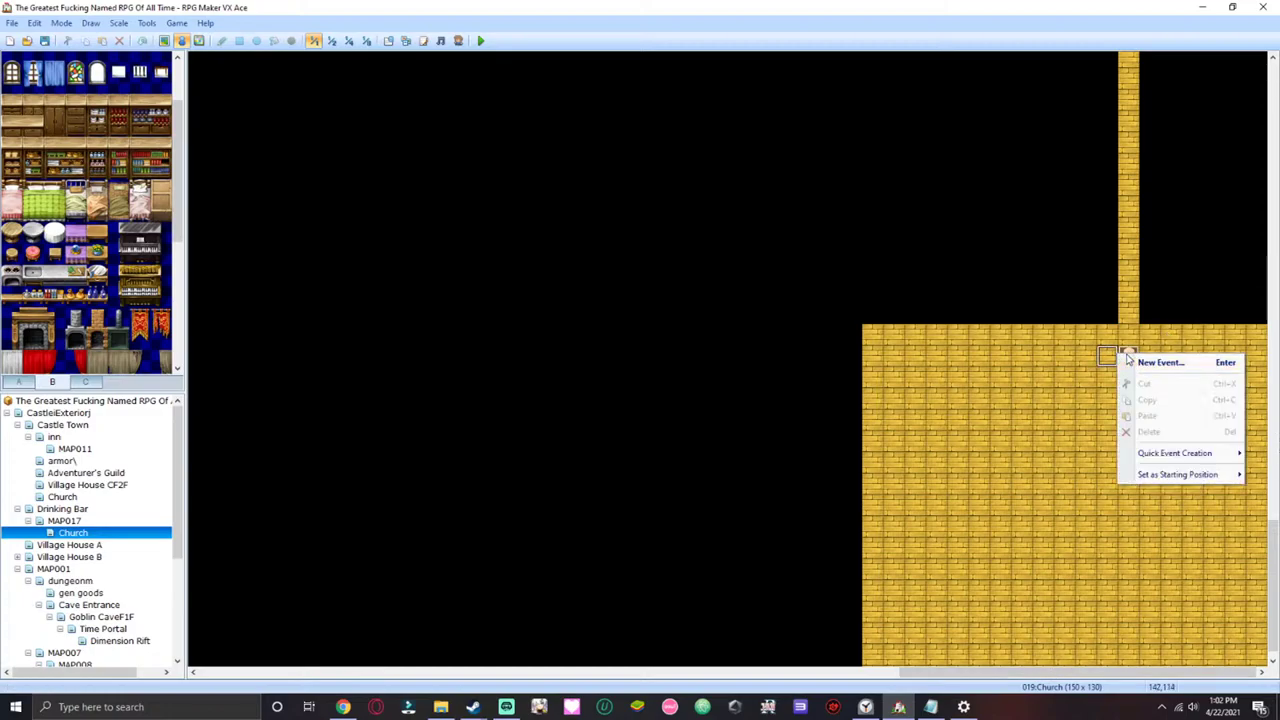
{"action": "left_click", "coordinate": [1140, 363]}
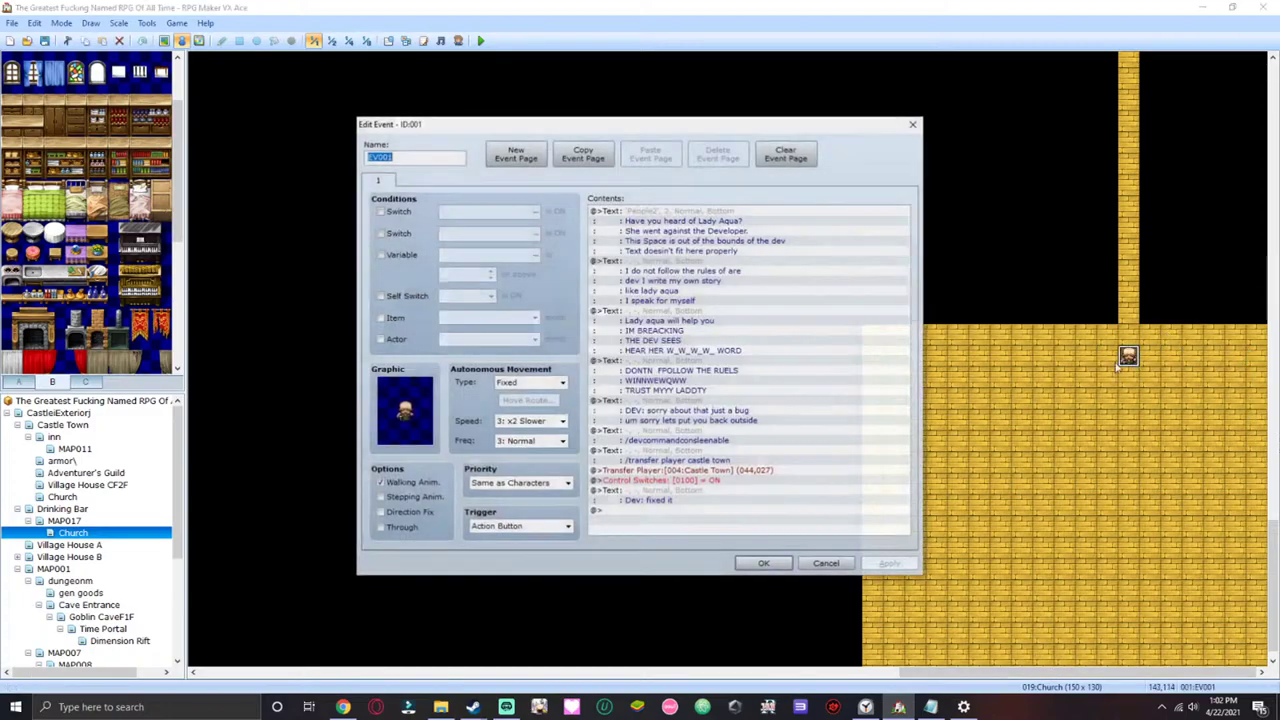
- Cut every text message that precedes the Transfer Player command from the Church character's event
{"action": "right_click", "coordinate": [707, 213]}
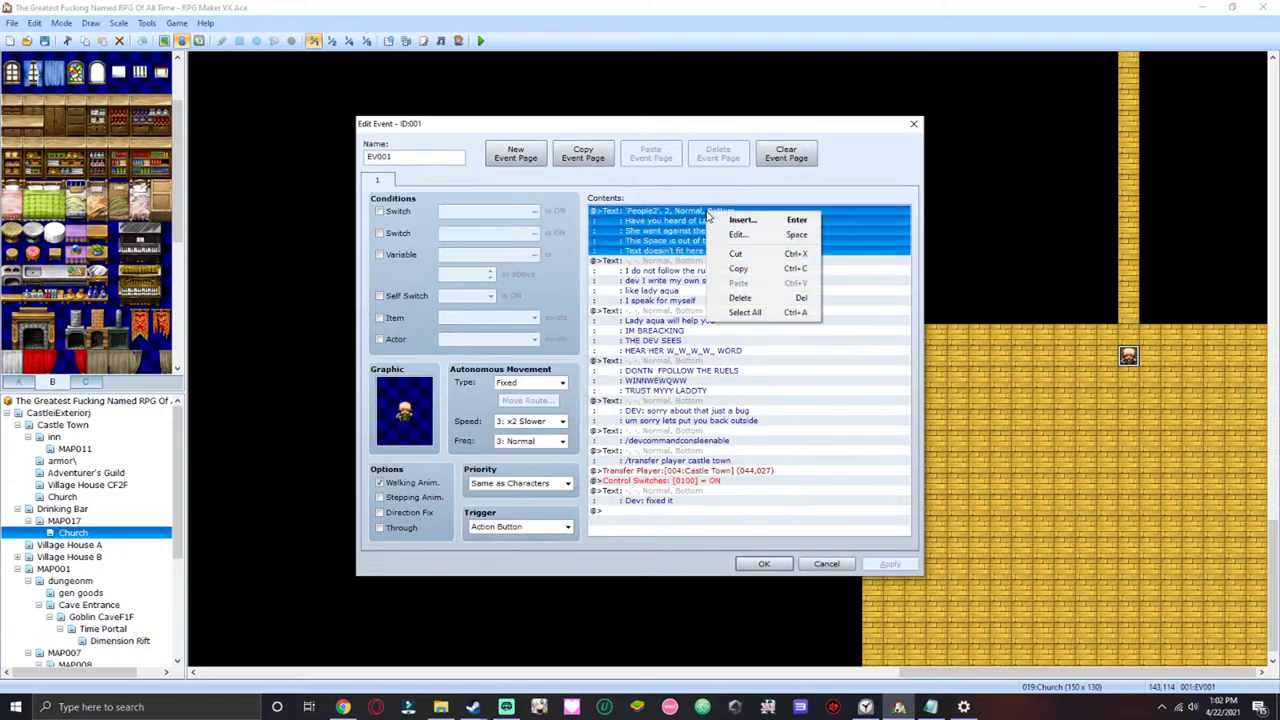
{"action": "left_click", "coordinate": [737, 247]}
{"action": "right_click", "coordinate": [712, 213]}
{"action": "left_click", "coordinate": [737, 250]}
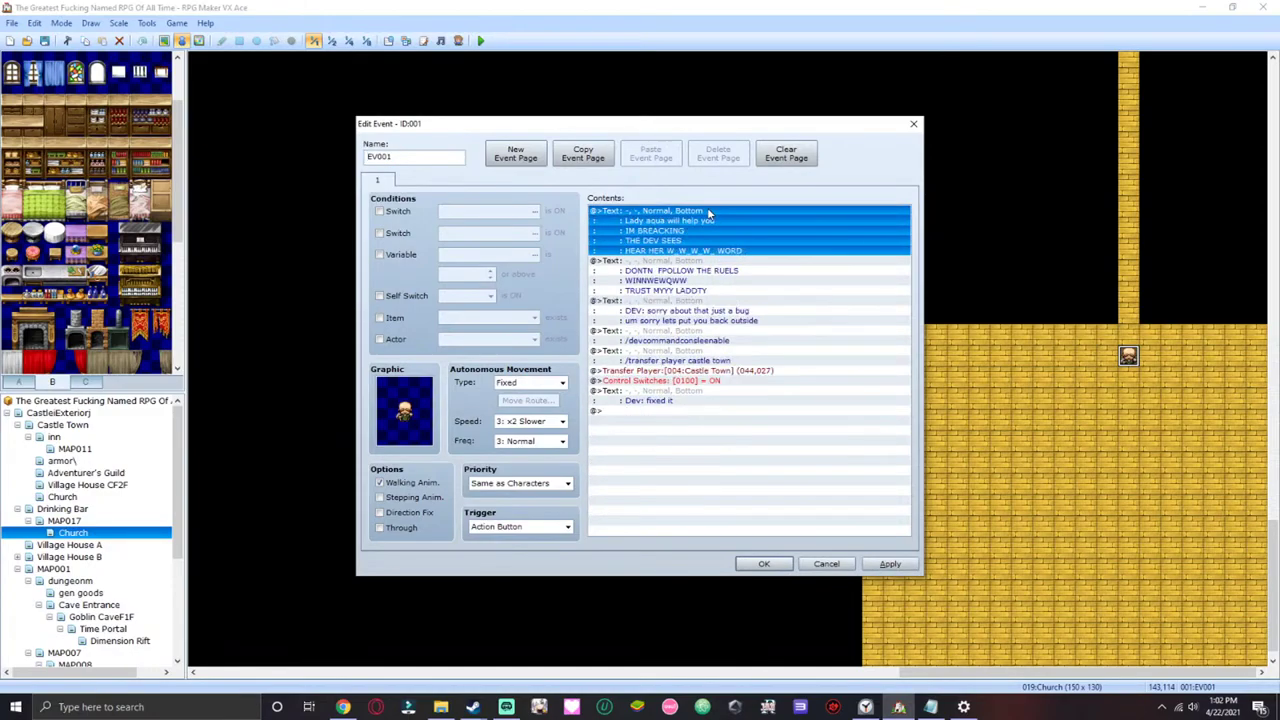
{"action": "right_click", "coordinate": [709, 212]}
{"action": "left_click", "coordinate": [737, 248]}
{"action": "right_click", "coordinate": [710, 212]}
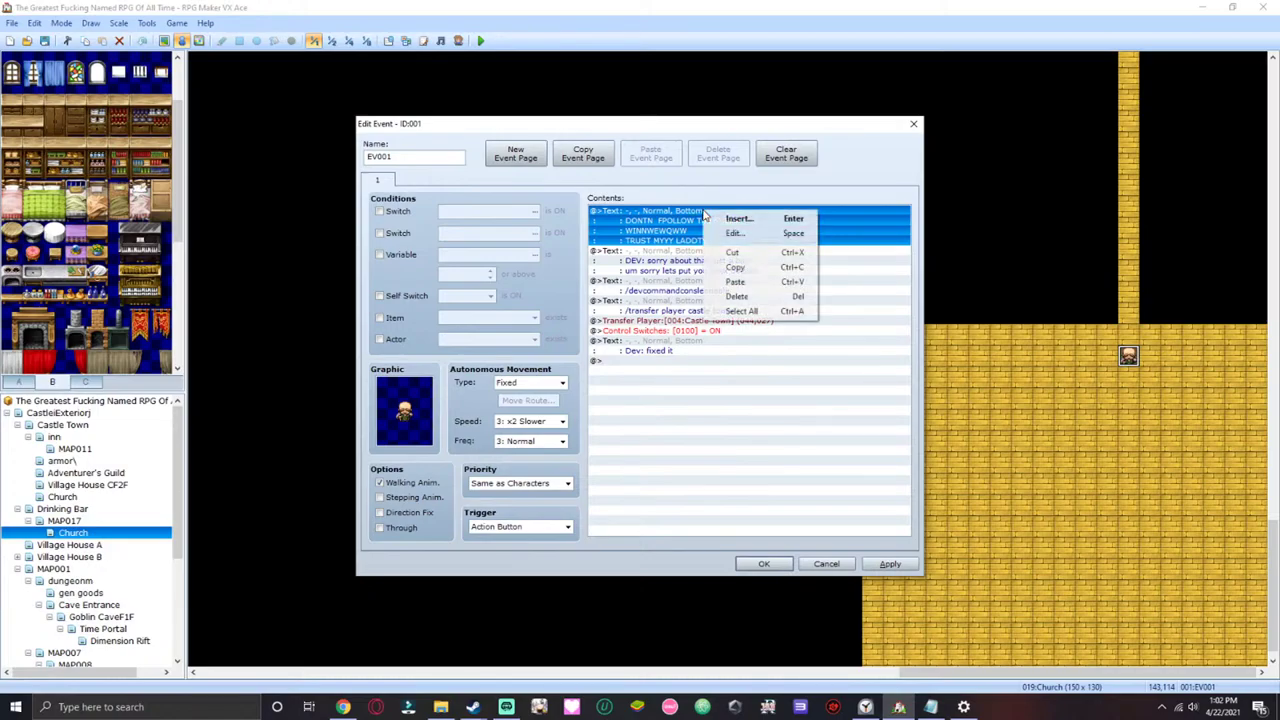
{"action": "left_click", "coordinate": [733, 251]}
{"action": "right_click", "coordinate": [707, 212]}
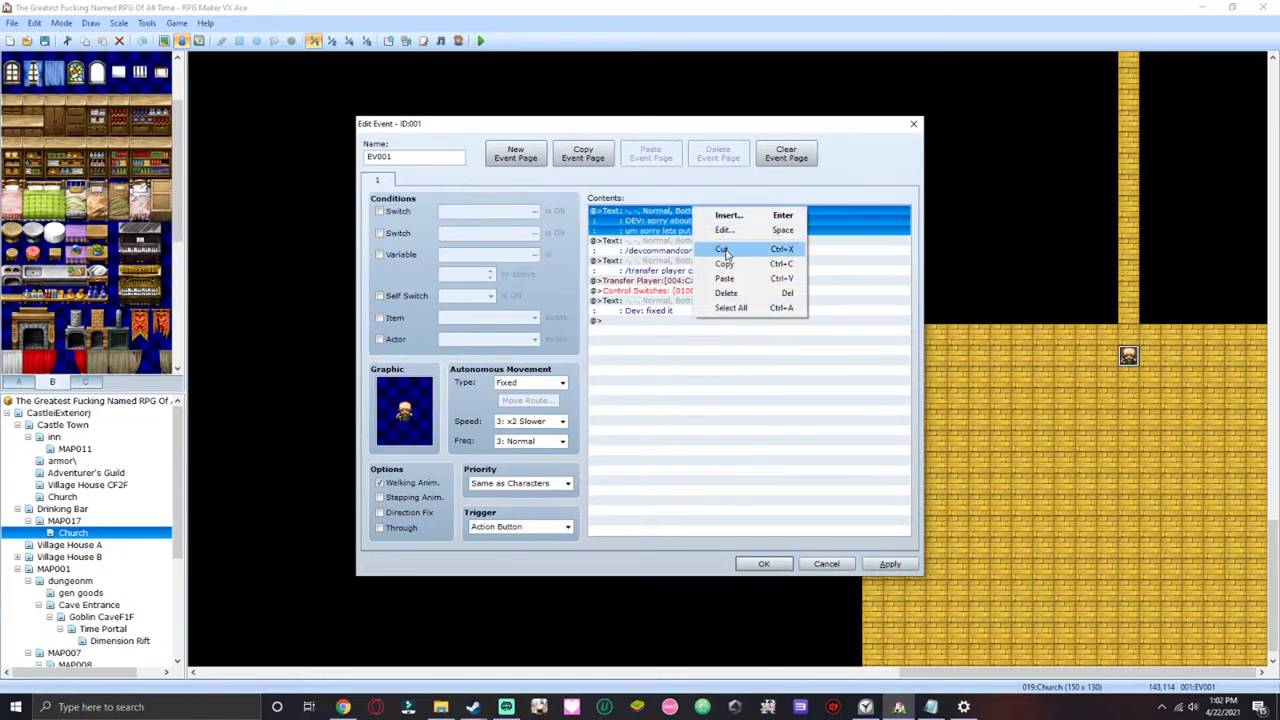
{"action": "left_click", "coordinate": [735, 251]}
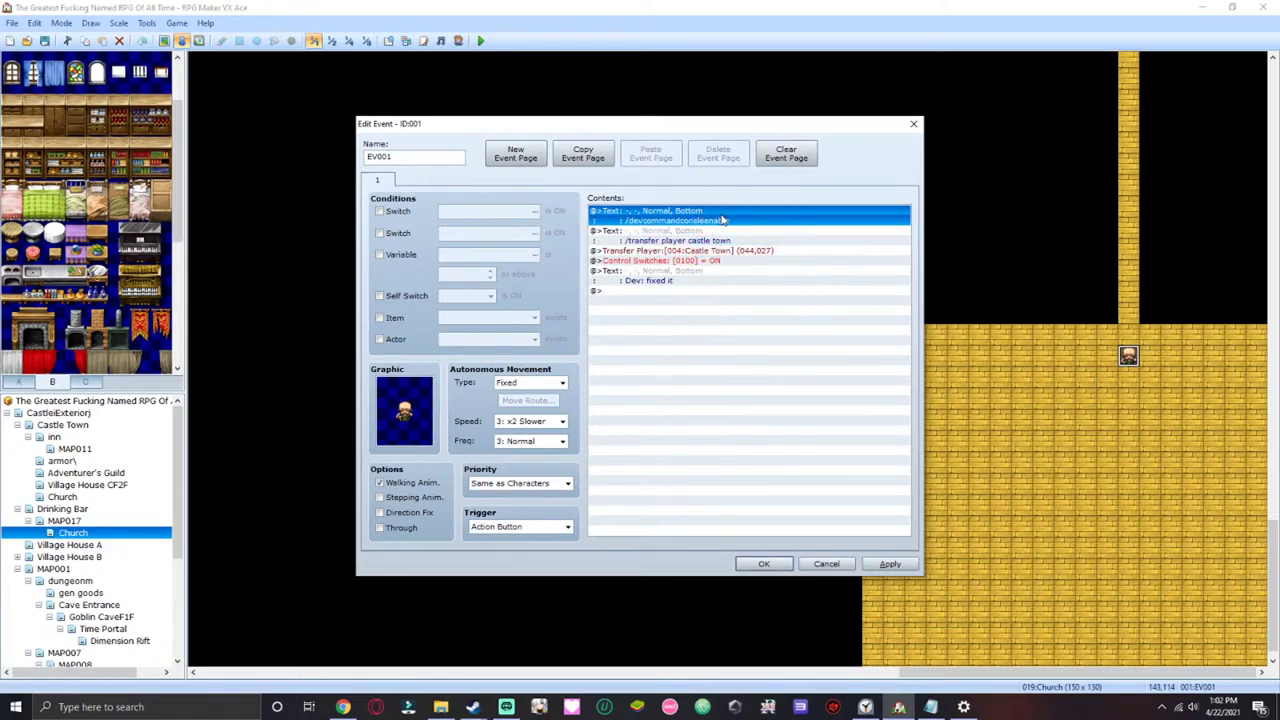
{"action": "right_click", "coordinate": [719, 214]}
{"action": "left_click", "coordinate": [746, 255]}
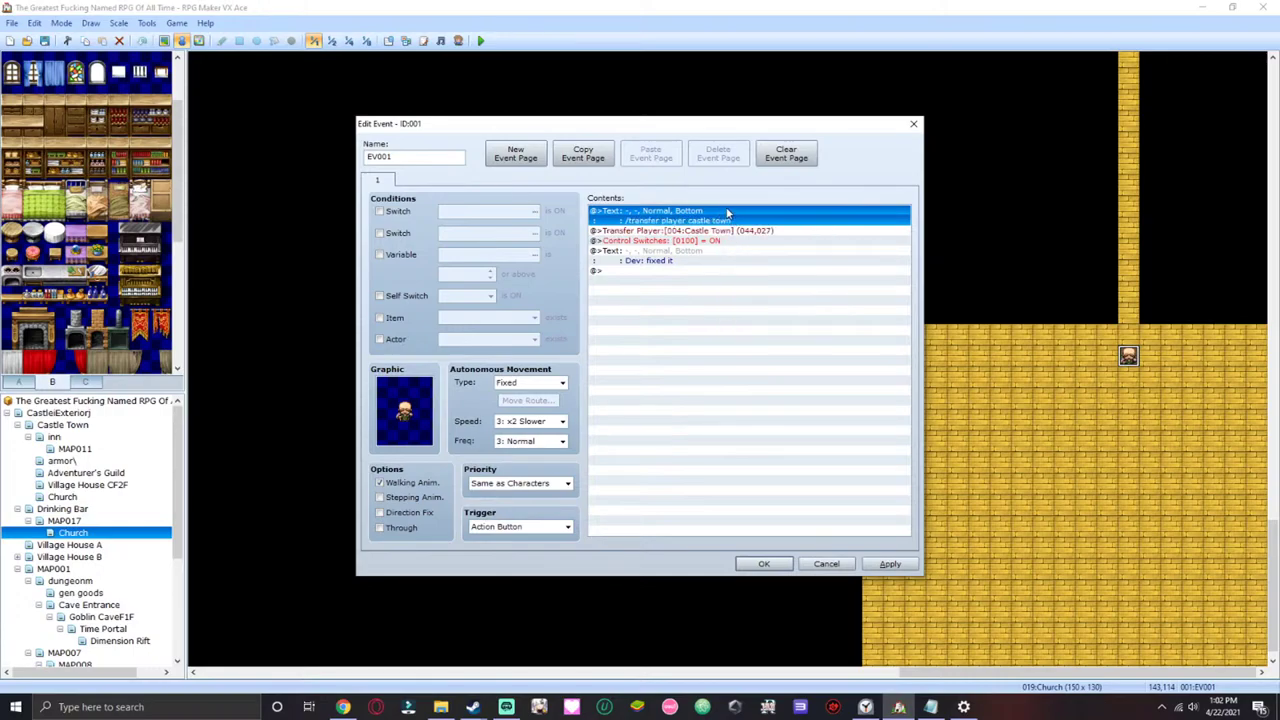
{"action": "right_click", "coordinate": [730, 214]}
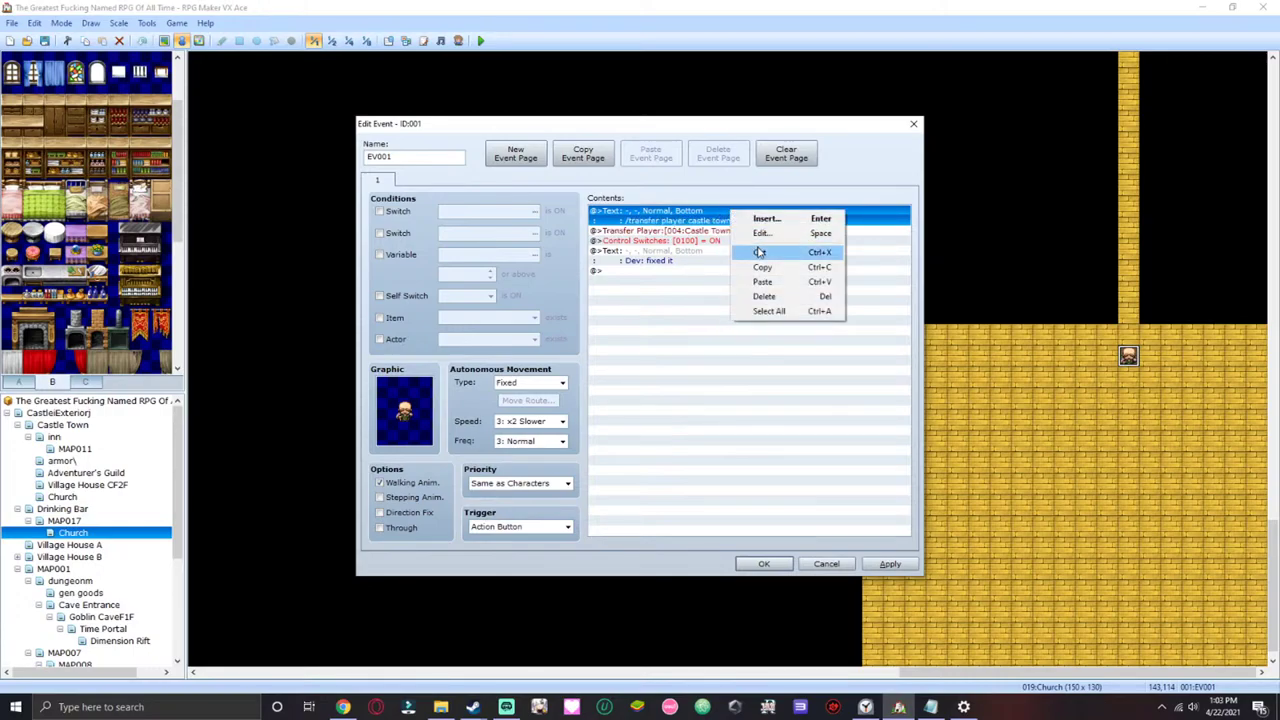
{"action": "left_click", "coordinate": [742, 253]}
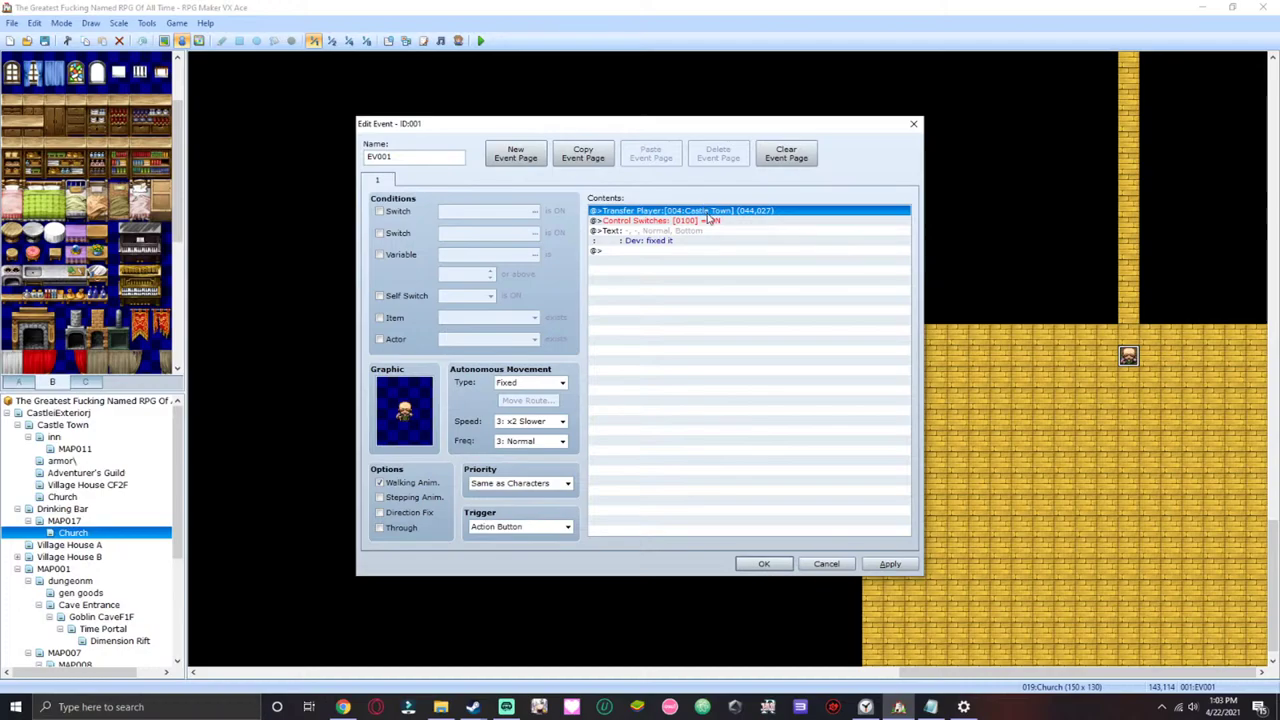
- Add a text message above the Transfer Player command, using the bald, white-bearded man from People1 as its face graphic
{"action": "key", "text": "Insert"}
{"action": "left_click", "coordinate": [703, 228]}
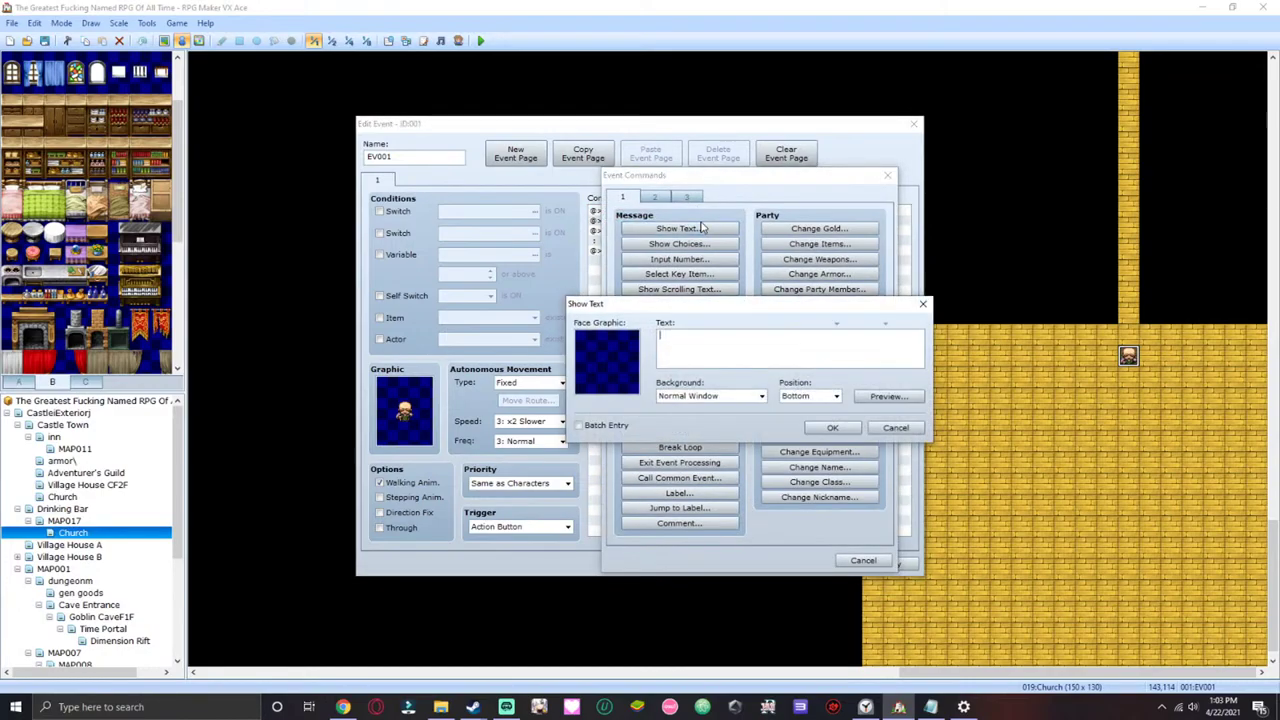
{"action": "double_click", "coordinate": [612, 378]}
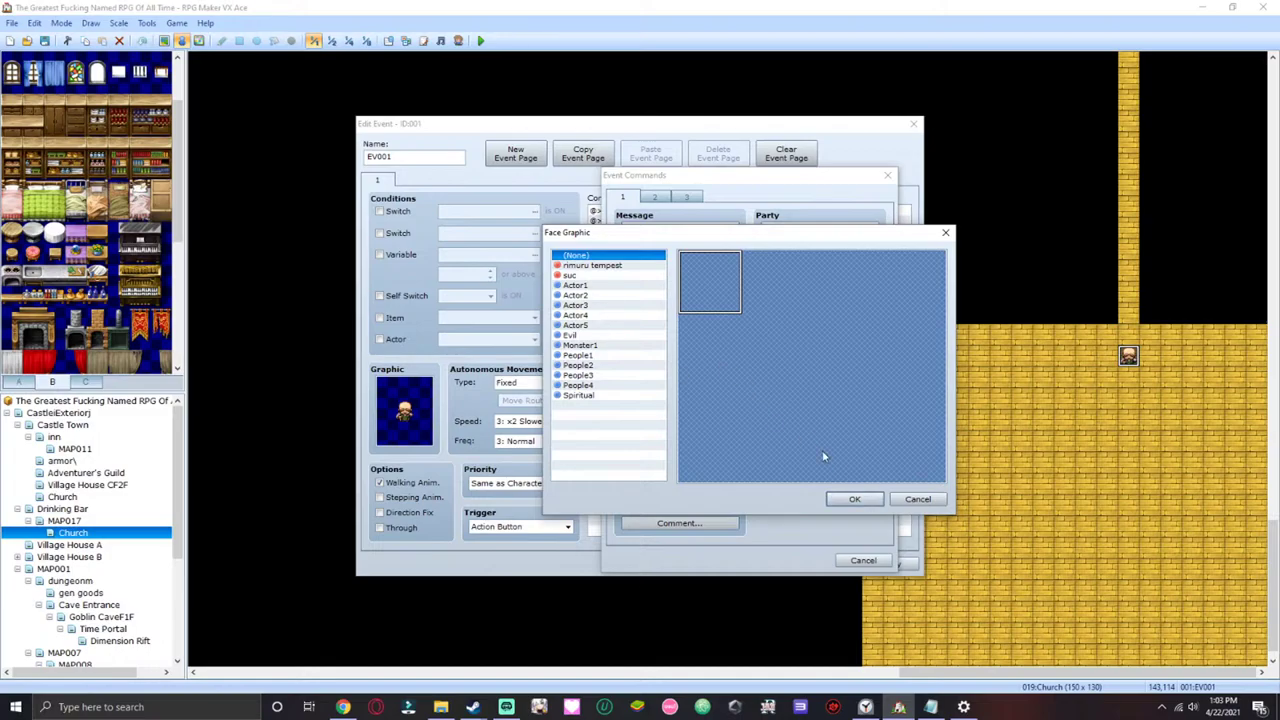
{"action": "left_click", "coordinate": [856, 499]}
{"action": "double_click", "coordinate": [604, 368]}
{"action": "left_click", "coordinate": [578, 386]}
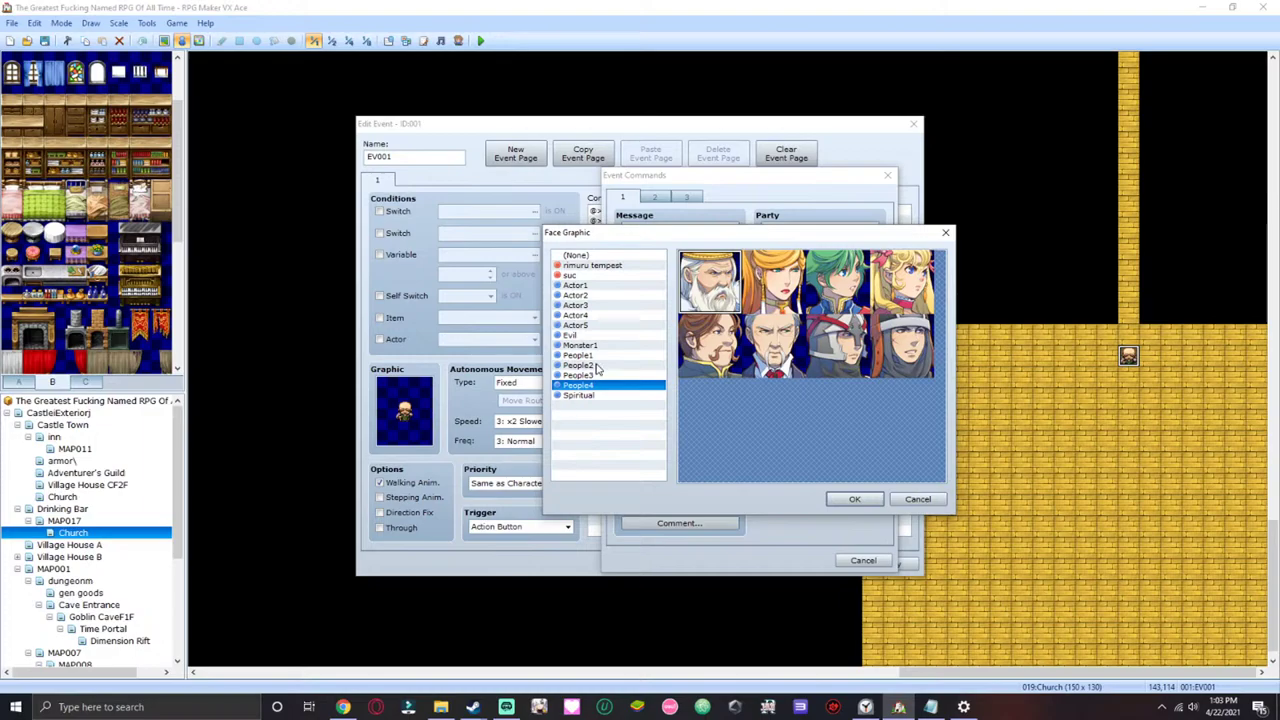
{"action": "left_click", "coordinate": [589, 377]}
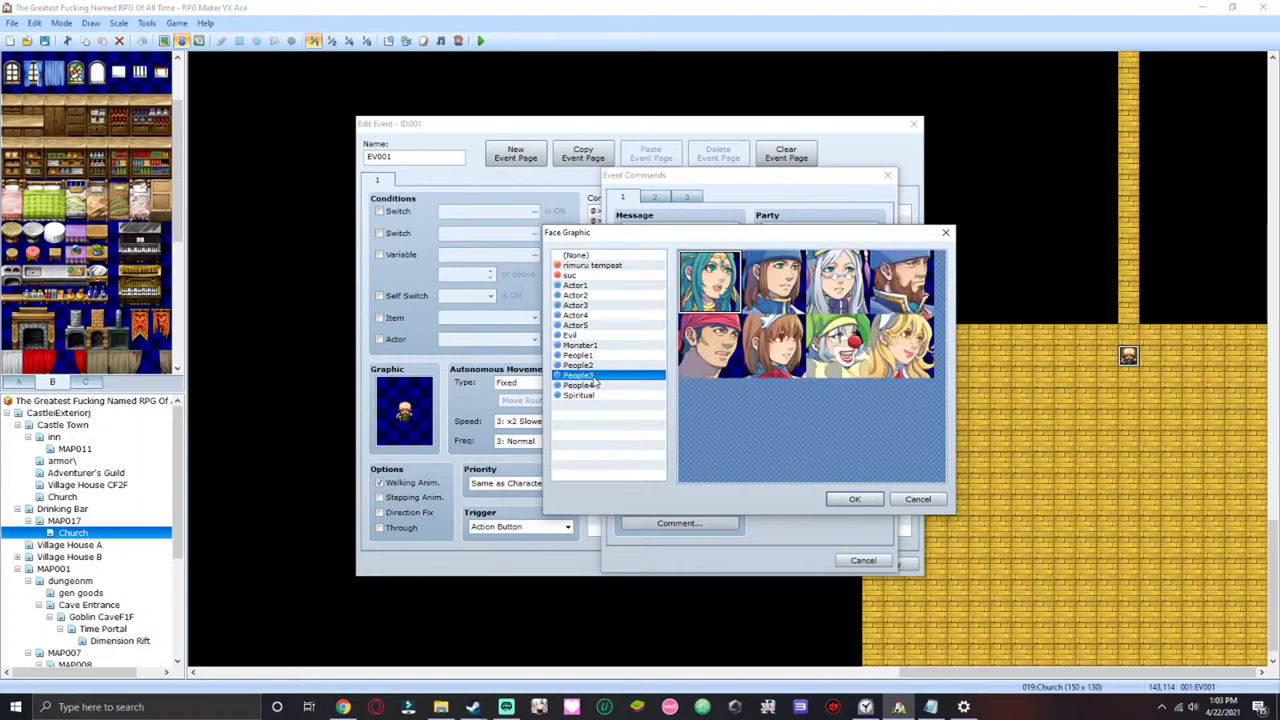
{"action": "left_click", "coordinate": [589, 367]}
{"action": "left_click", "coordinate": [586, 356]}
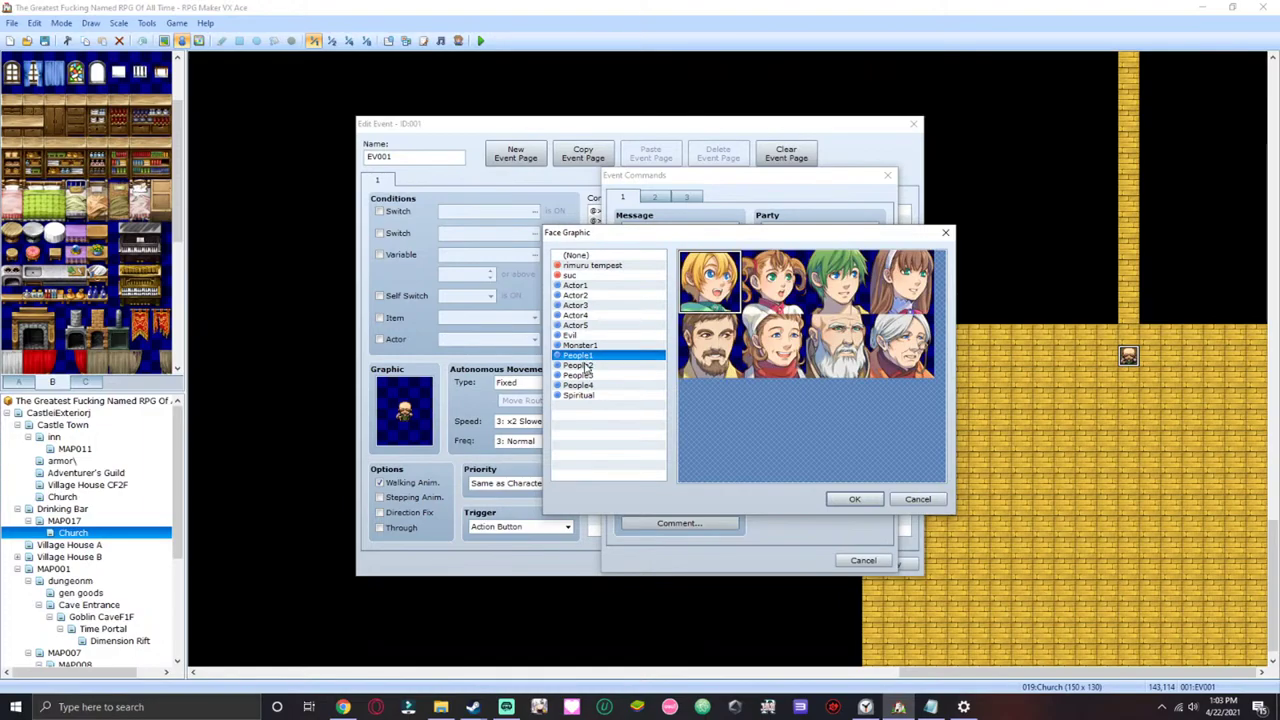
{"action": "left_click", "coordinate": [587, 367]}
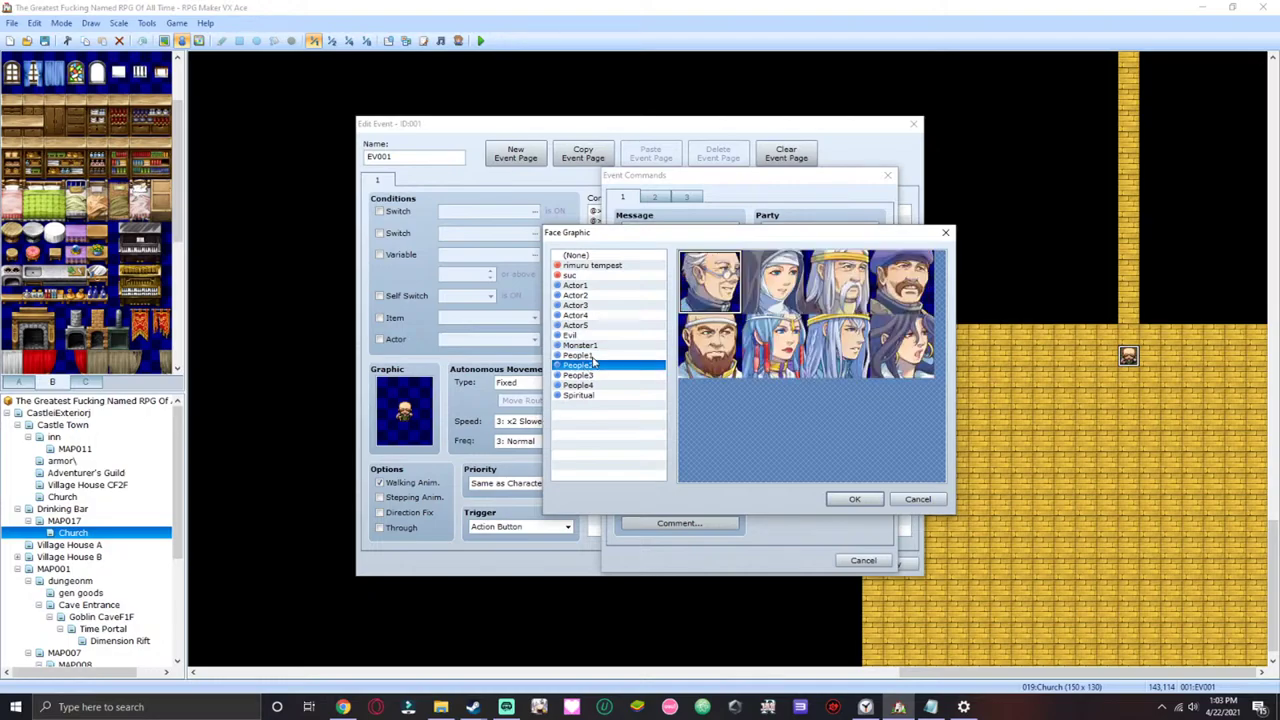
{"action": "left_click", "coordinate": [585, 345]}
{"action": "left_click", "coordinate": [587, 356]}
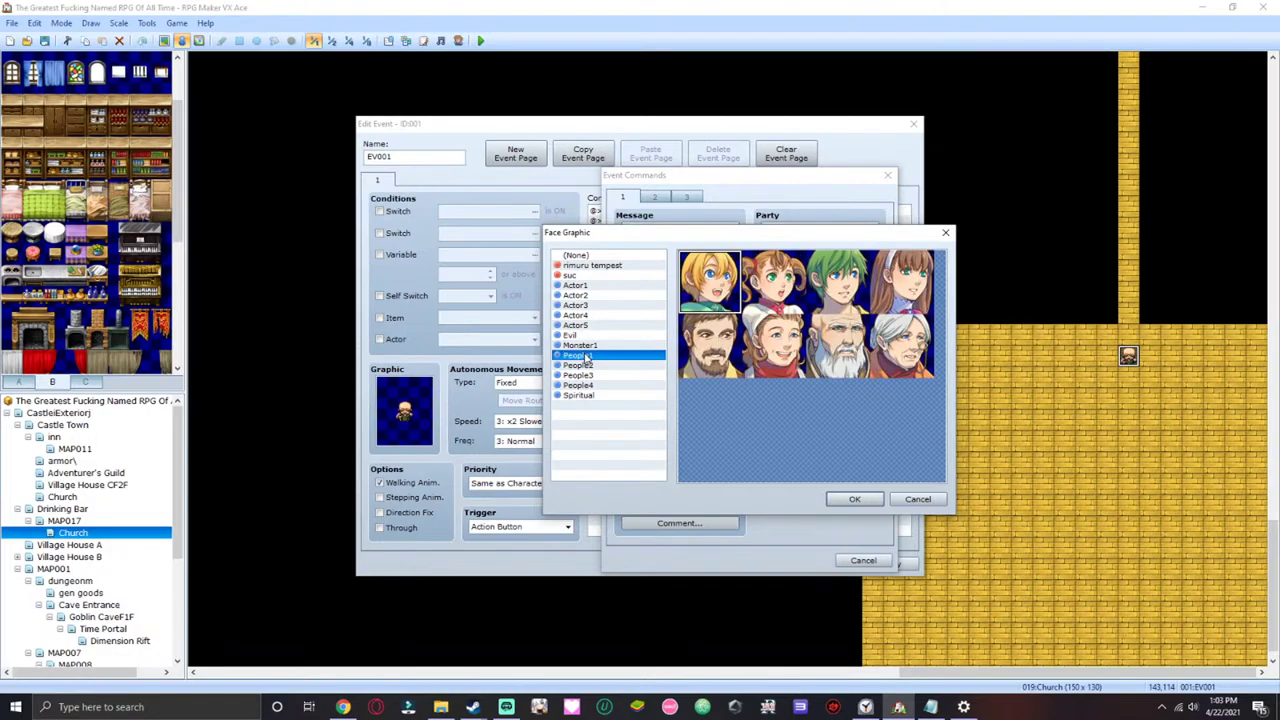
{"action": "left_click", "coordinate": [845, 345]}
{"action": "left_click", "coordinate": [855, 499]}
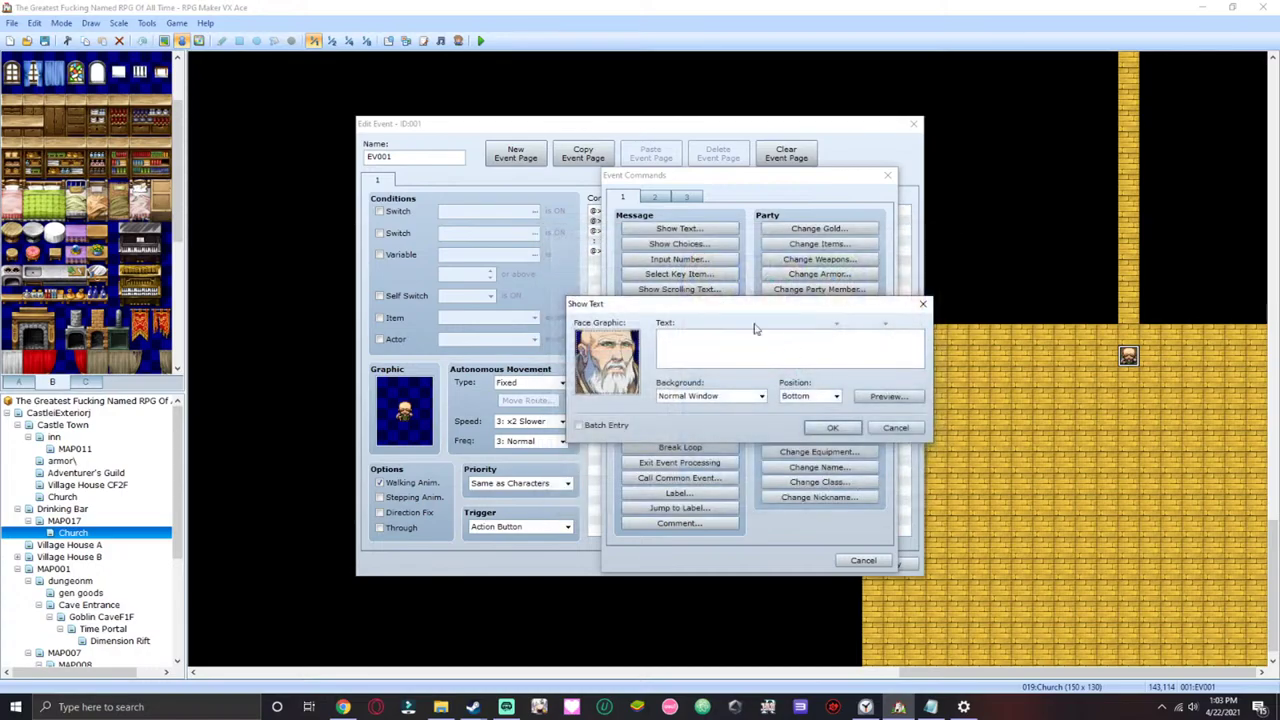
- Write Have you seen "it" as the message text and confirm the message
{"action": "left_click", "coordinate": [733, 354]}
{"action": "type", "text": "Have you seen"}
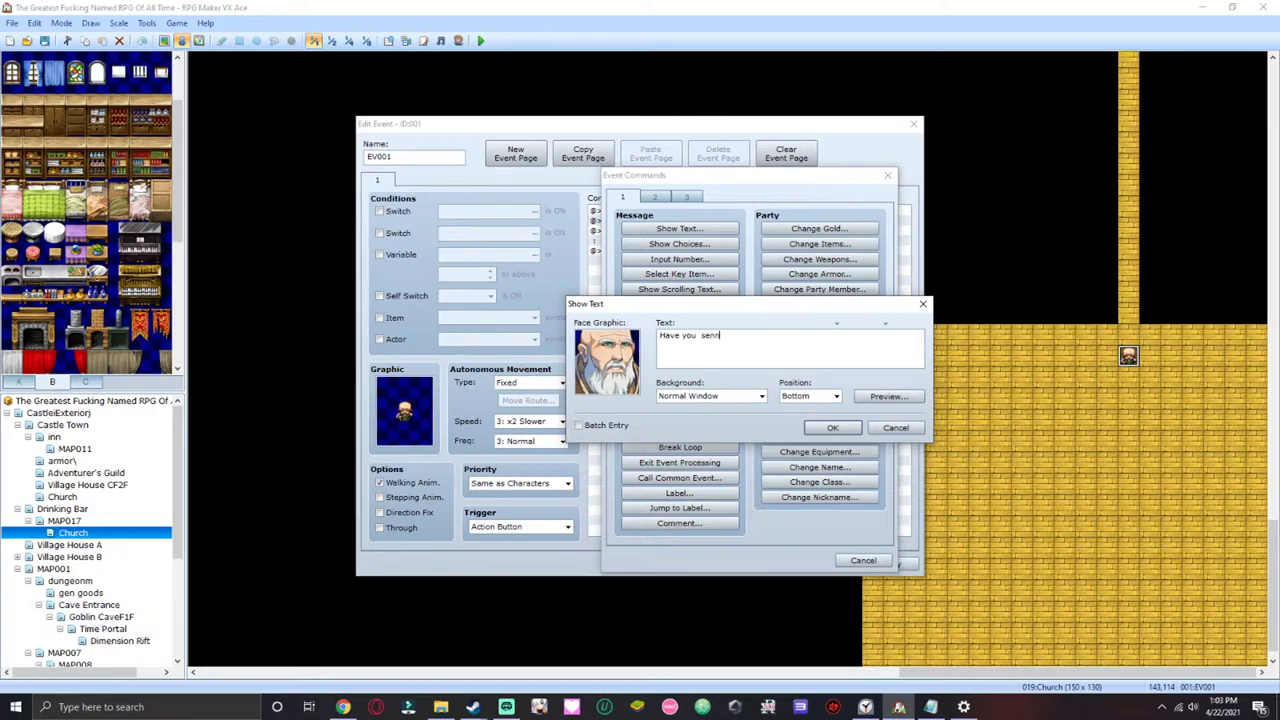
{"action": "key", "text": "BackSpace"}
{"action": "key", "text": "BackSpace"}
{"action": "type", "text": "\"it"}
{"action": "left_click", "coordinate": [832, 427]}
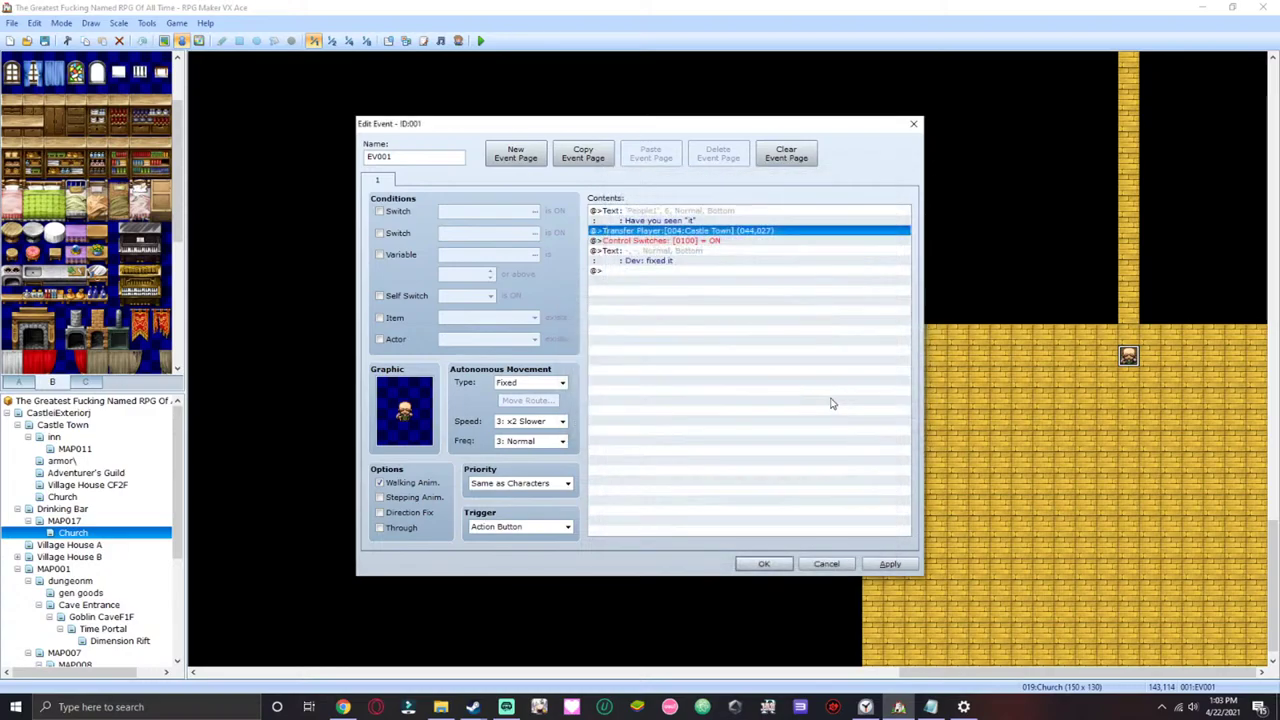
- Add the reply "What?" above the Transfer Player command, using the first Actor1 face graphic
{"action": "key", "text": "Insert"}
{"action": "left_click", "coordinate": [680, 228]}
{"action": "double_click", "coordinate": [630, 362]}
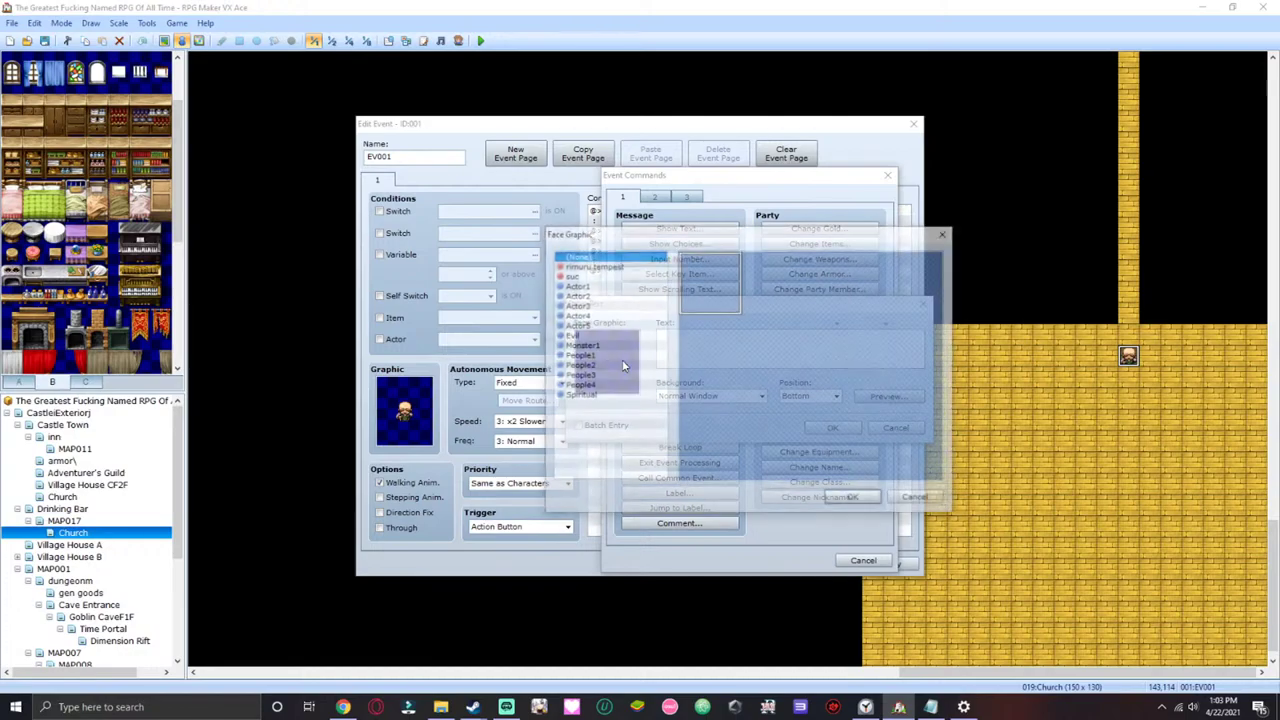
{"action": "left_click", "coordinate": [598, 266]}
{"action": "left_click", "coordinate": [598, 286]}
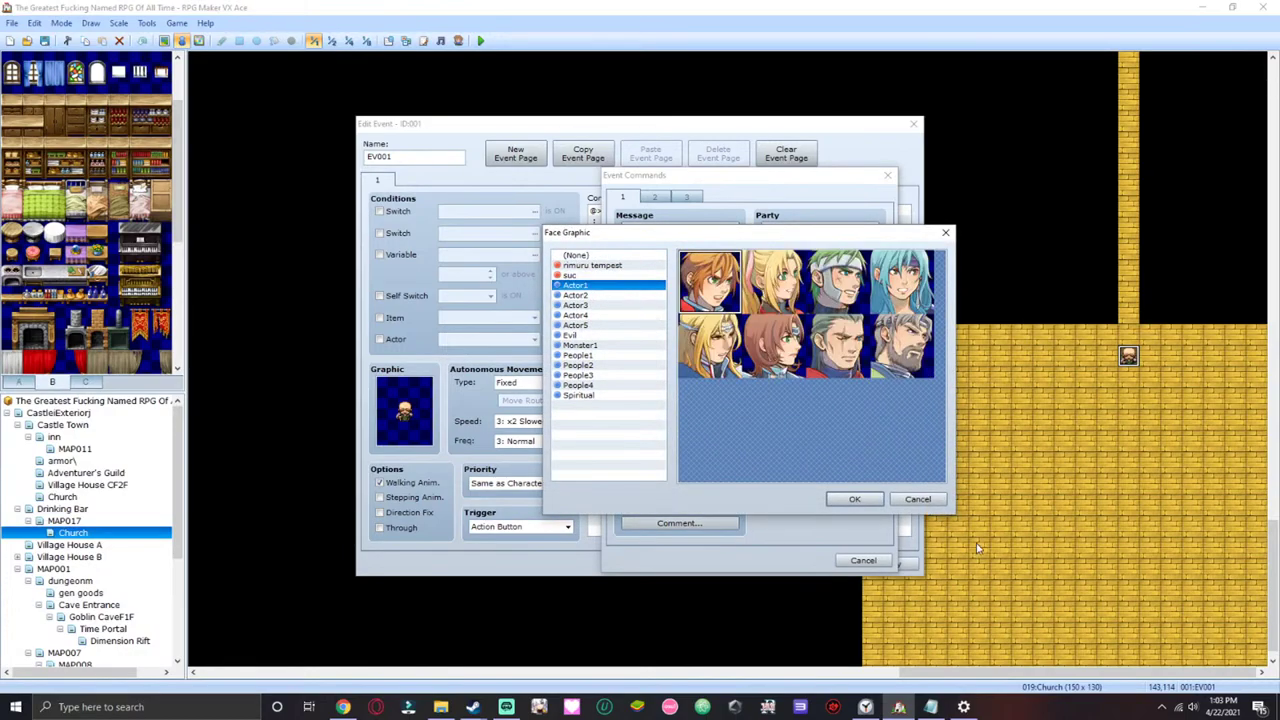
{"action": "left_click", "coordinate": [854, 498]}
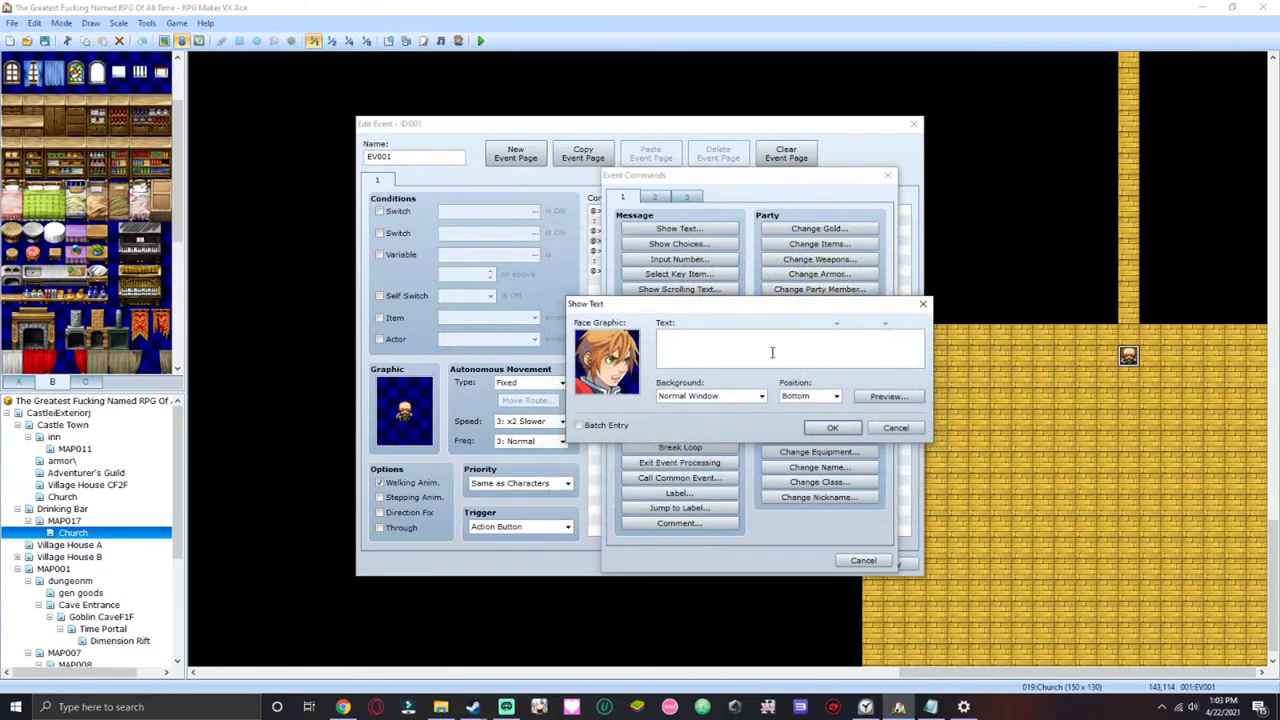
{"action": "type", "text": "W"}
{"action": "type", "text": "at?"}
{"action": "left_click", "coordinate": [836, 427]}
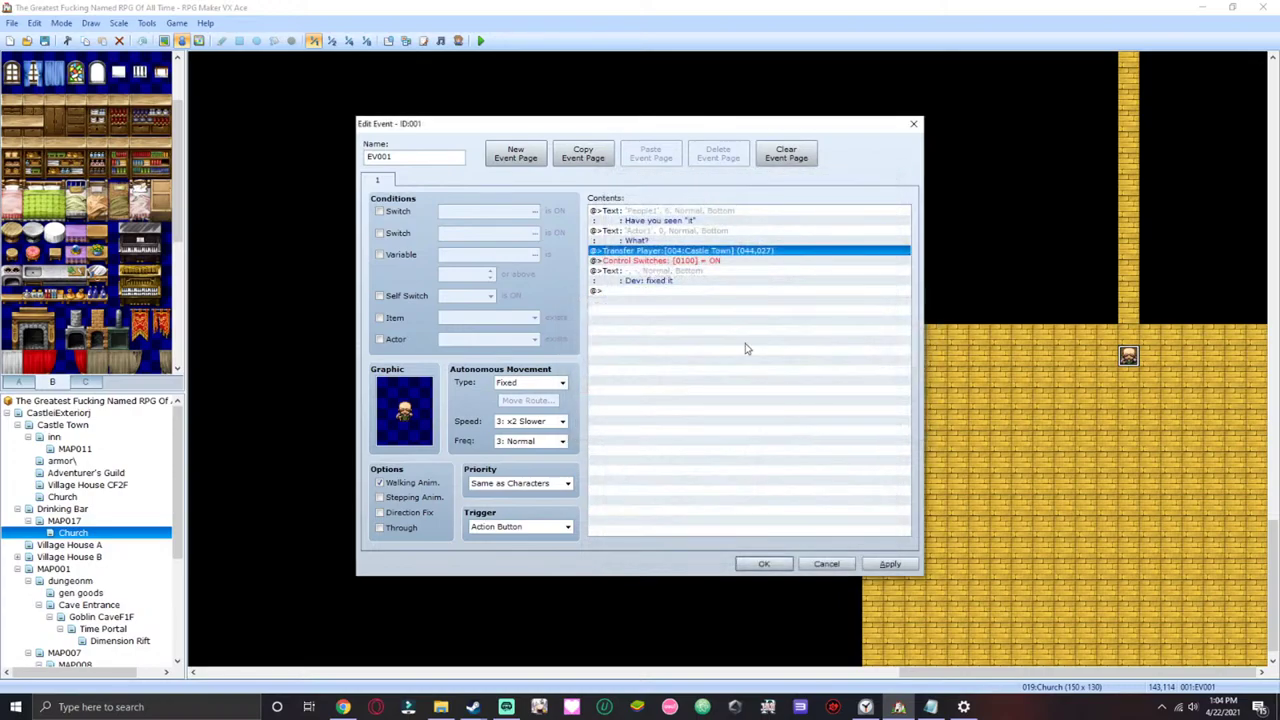
- Add another text message above the Transfer Player command with the bald, white-bearded People1 face graphic
{"action": "key", "text": "Insert"}
{"action": "left_click", "coordinate": [680, 228]}
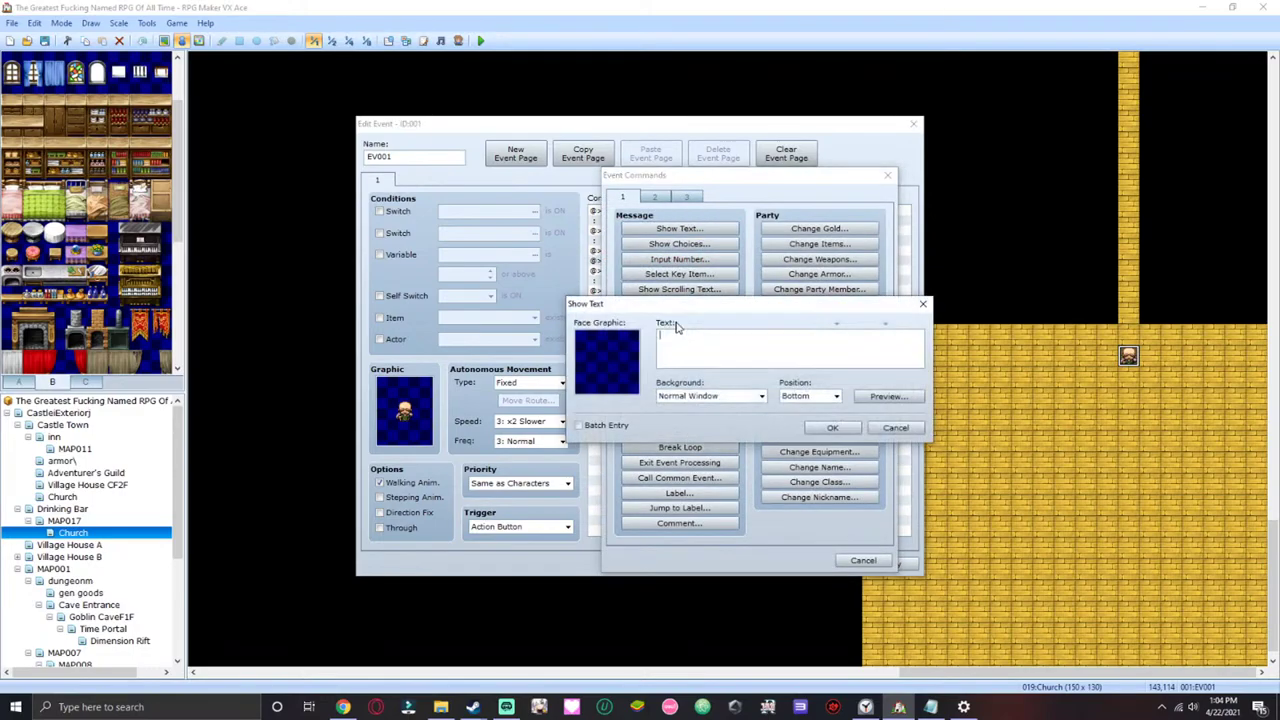
{"action": "double_click", "coordinate": [600, 340]}
{"action": "left_click", "coordinate": [596, 366]}
{"action": "left_click", "coordinate": [596, 385]}
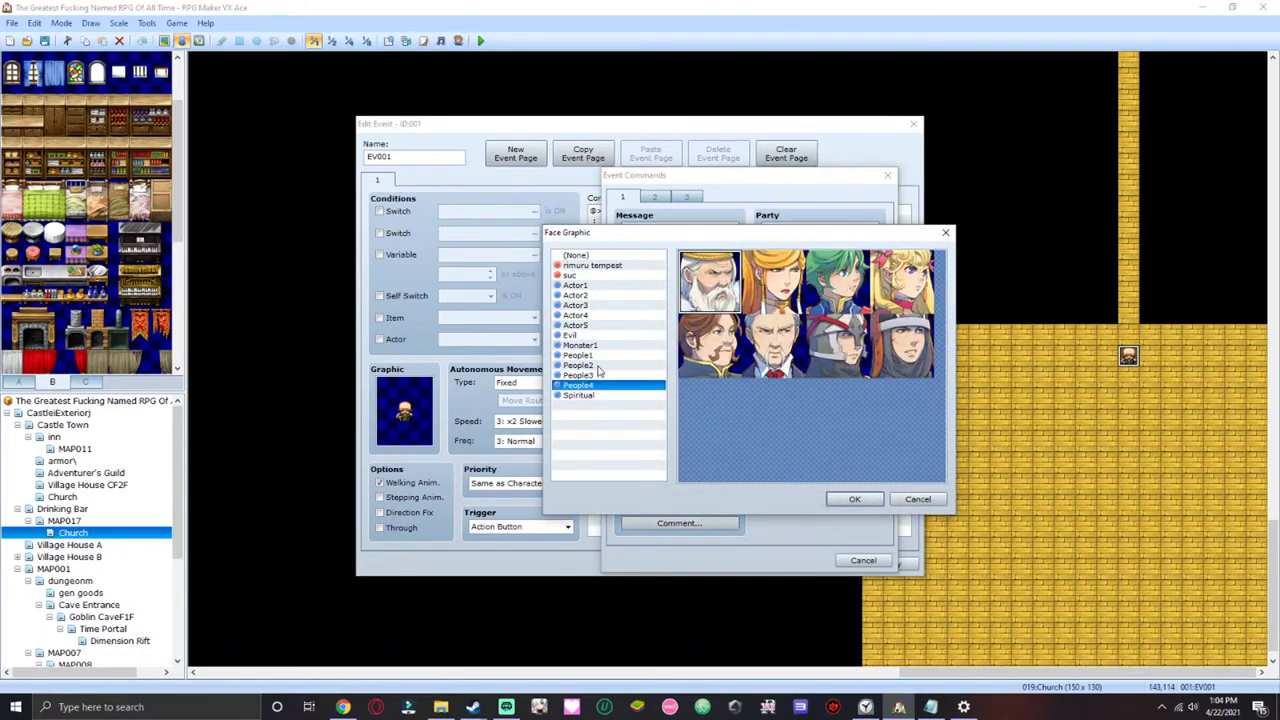
{"action": "left_click", "coordinate": [604, 355]}
{"action": "left_click", "coordinate": [880, 348]}
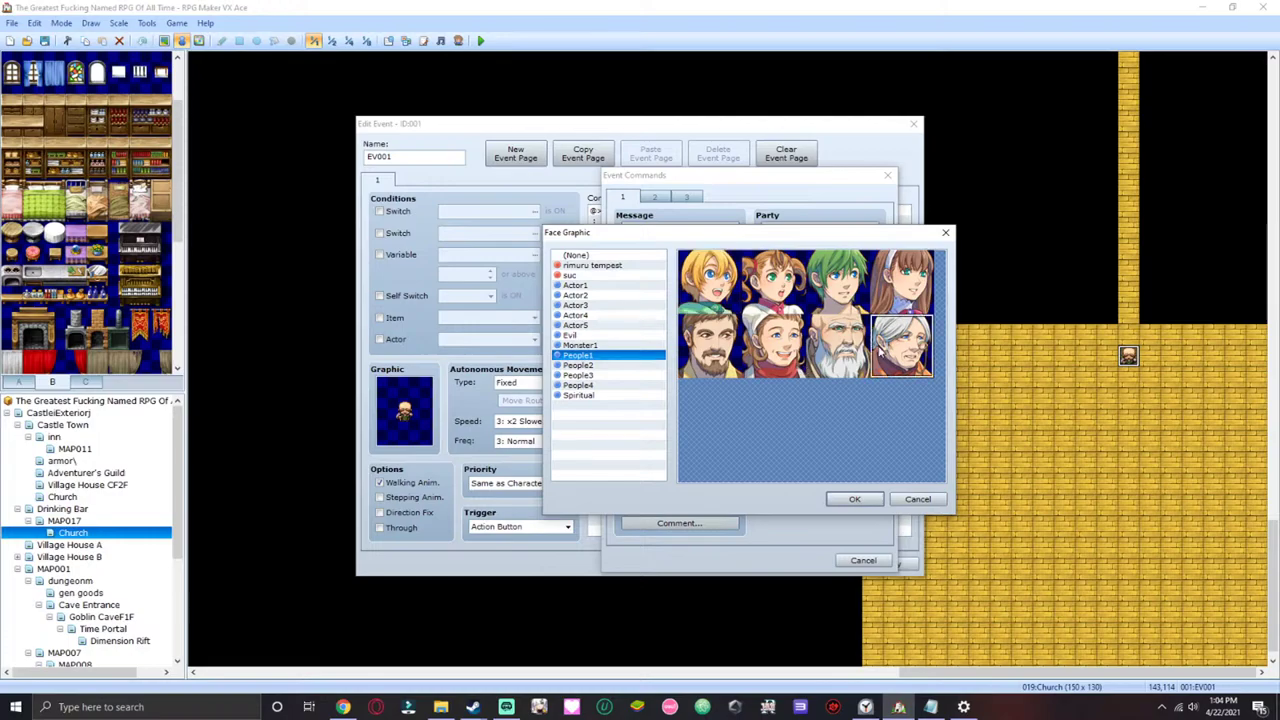
{"action": "left_click", "coordinate": [858, 352]}
{"action": "left_click", "coordinate": [854, 498]}
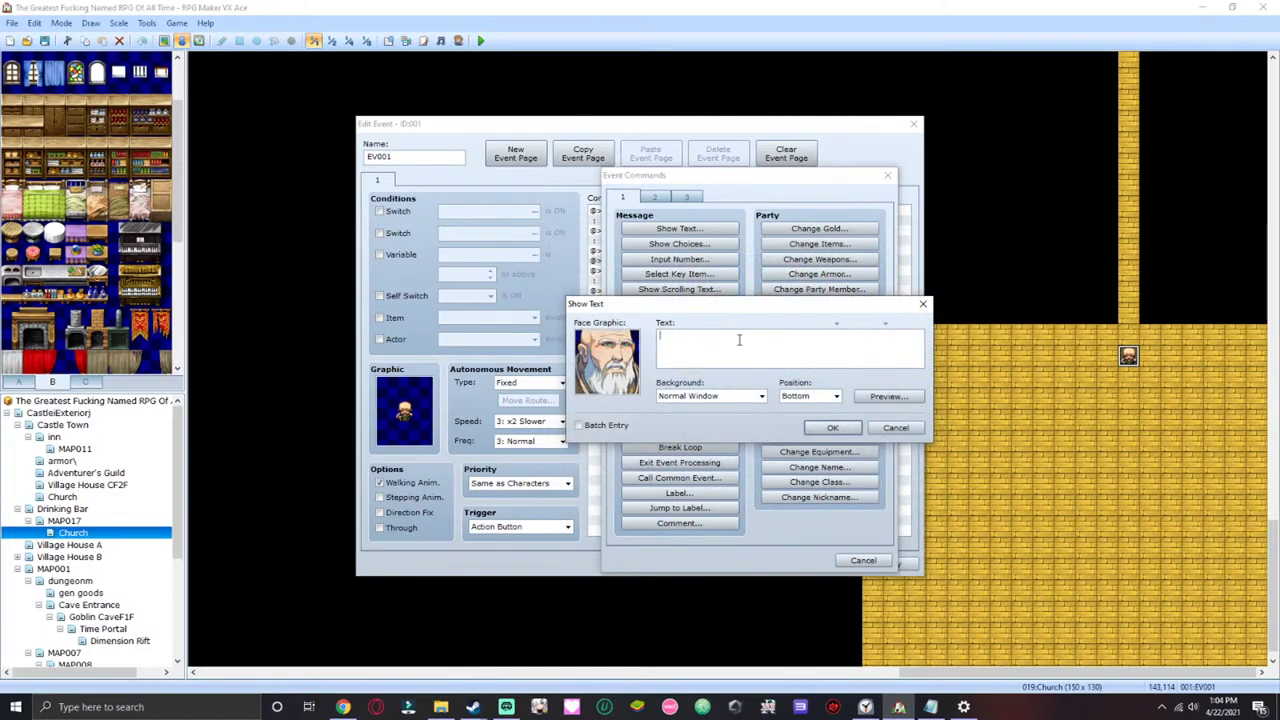
- Write "The force ripping across time and space" as the old man's message text and confirm it
{"action": "type", "text": "This"}
{"action": "key", "text": "BackSpace"}
{"action": "key", "text": "BackSpace"}
{"action": "type", "text": "e force i"}
{"action": "type", "text": "ipping across time ans"}
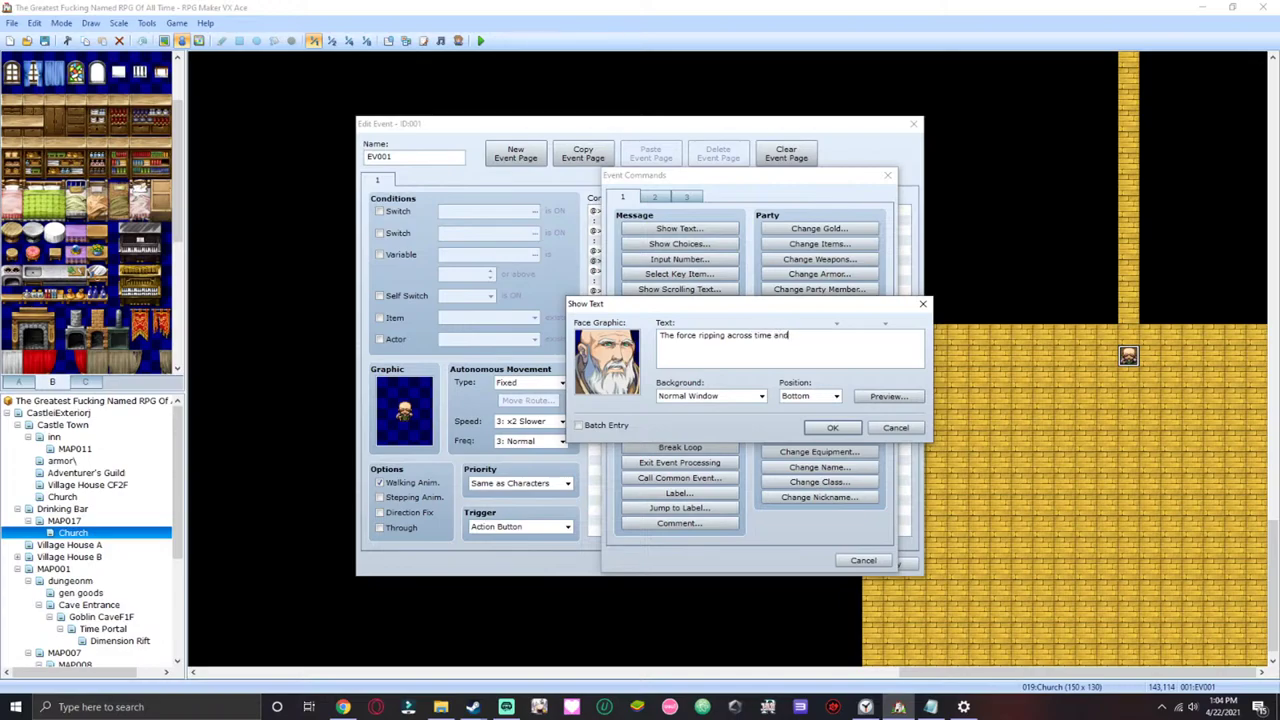
{"action": "type", "text": " space"}
{"action": "left_click", "coordinate": [830, 427]}
- Add a second "What?" reply with the first Actor1 face after the line about time and space
{"action": "left_click", "coordinate": [619, 262]}
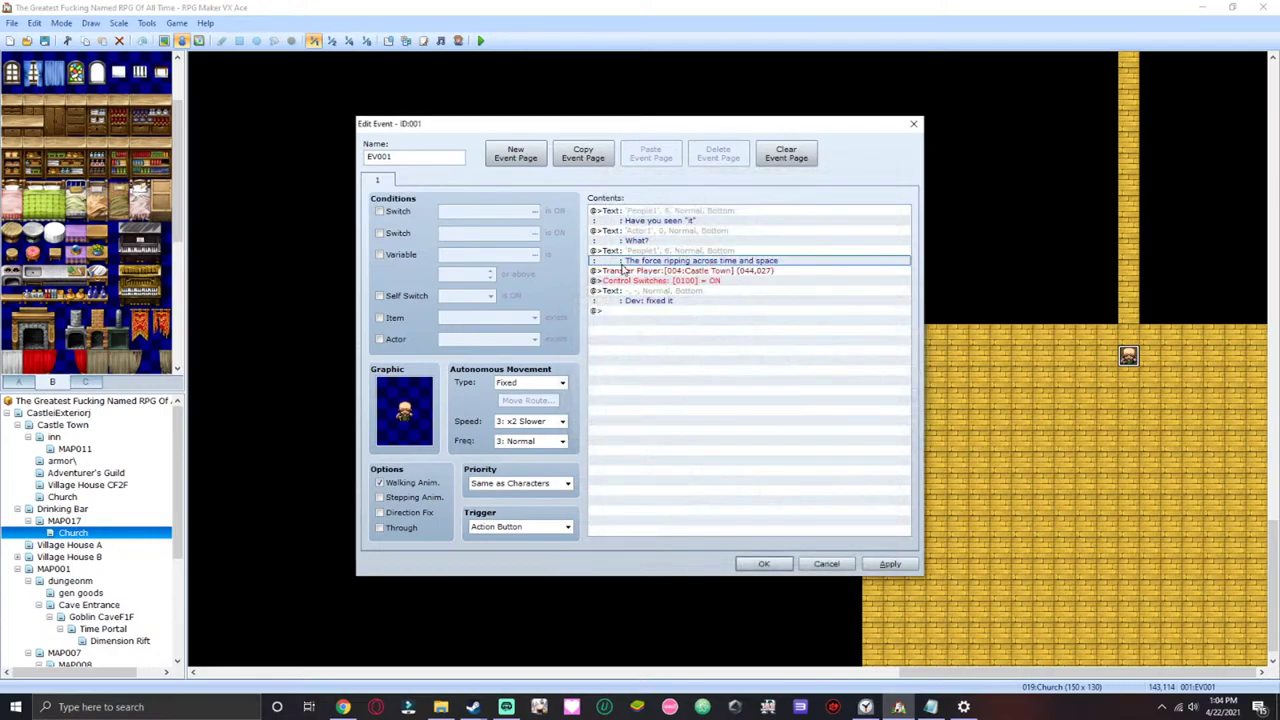
{"action": "double_click", "coordinate": [626, 274]}
{"action": "left_click", "coordinate": [624, 232]}
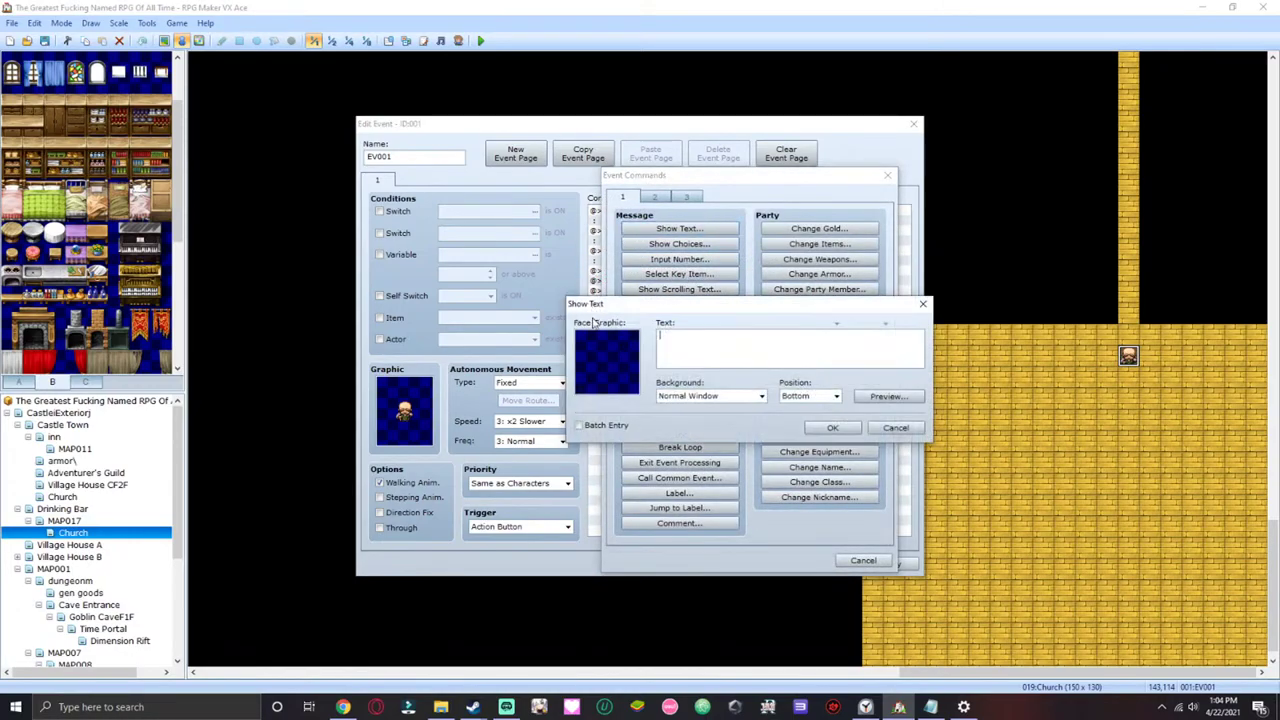
{"action": "double_click", "coordinate": [606, 362]}
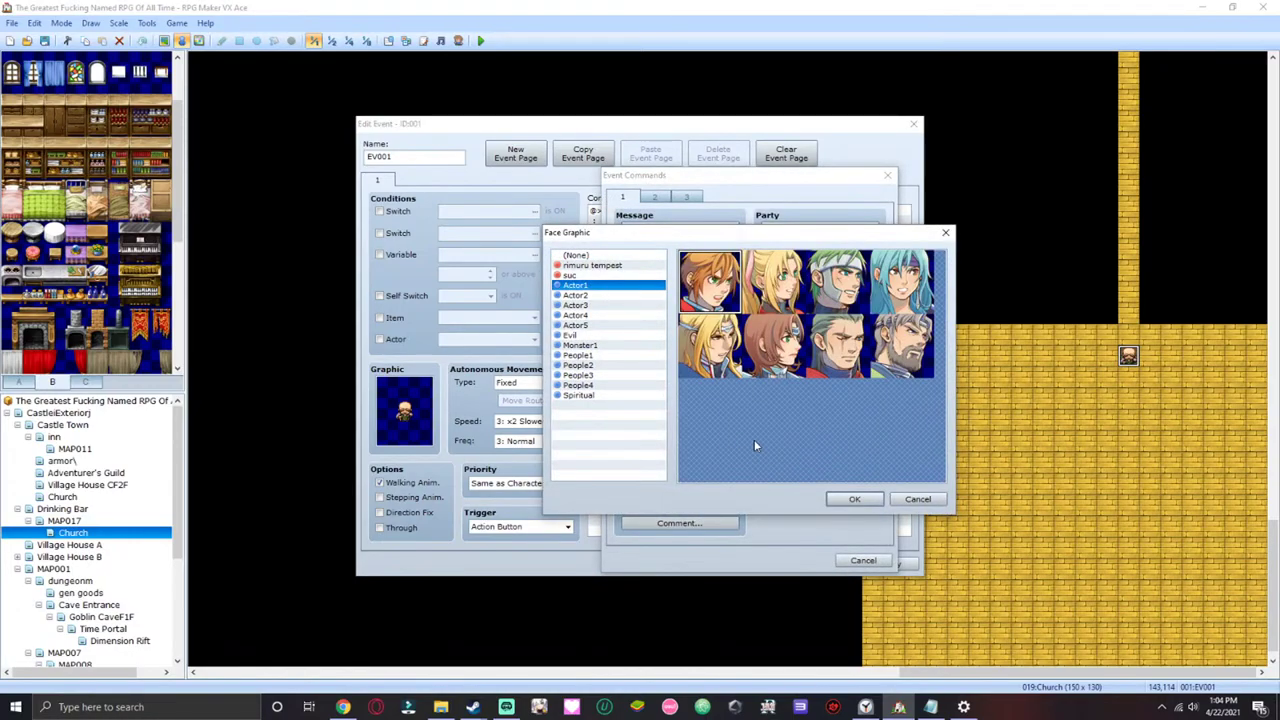
{"action": "left_click", "coordinate": [850, 499]}
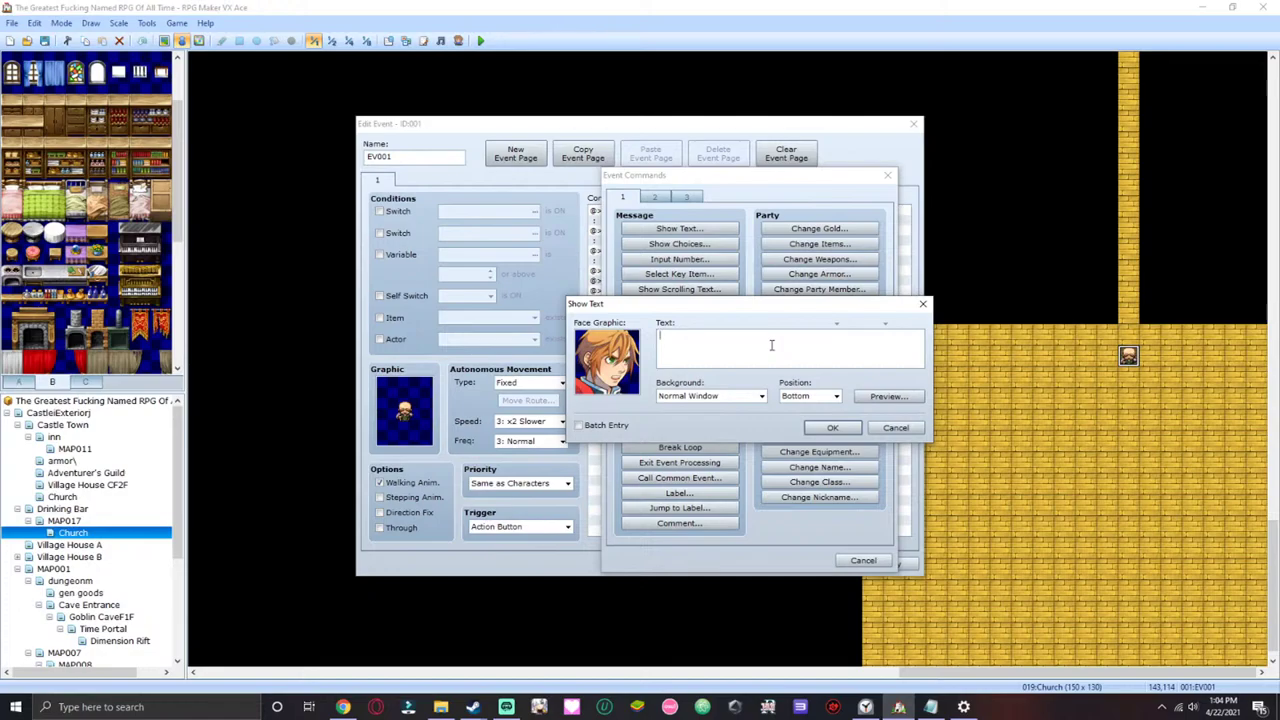
{"action": "type", "text": "What?"}
{"action": "left_click", "coordinate": [838, 430]}
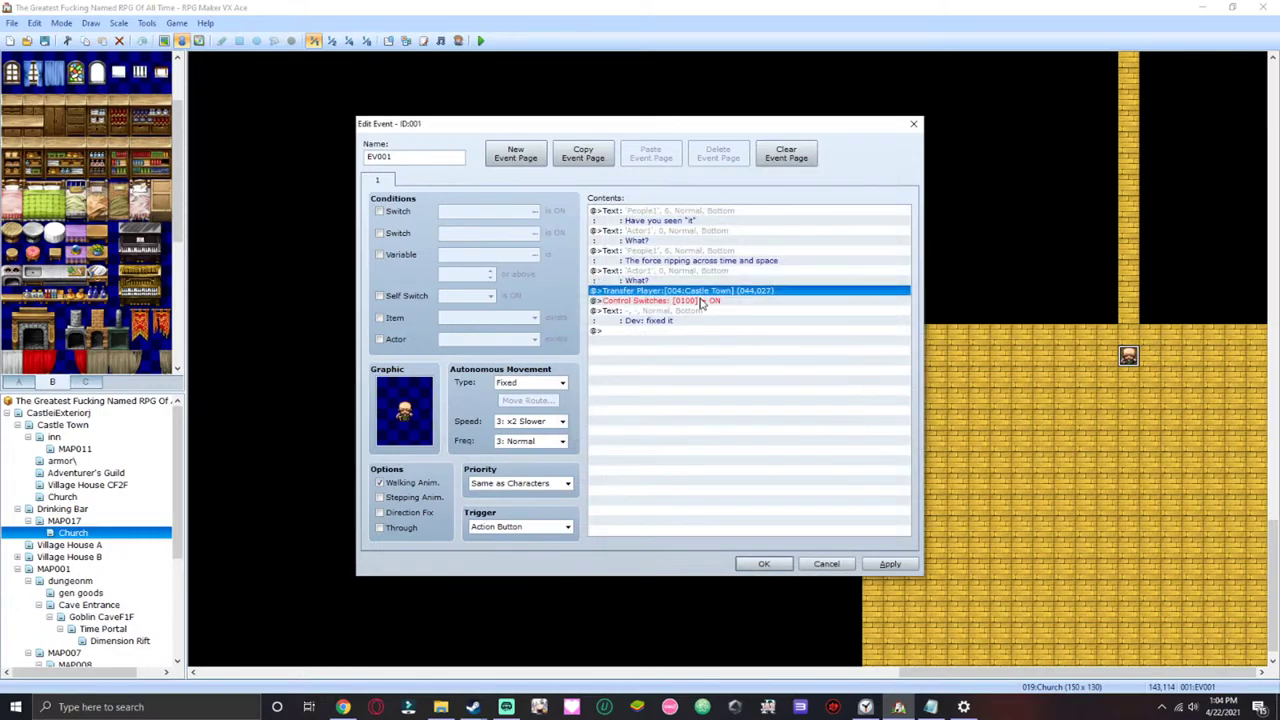
- Start a new text message above the Transfer Player command
{"action": "key", "text": "space"}
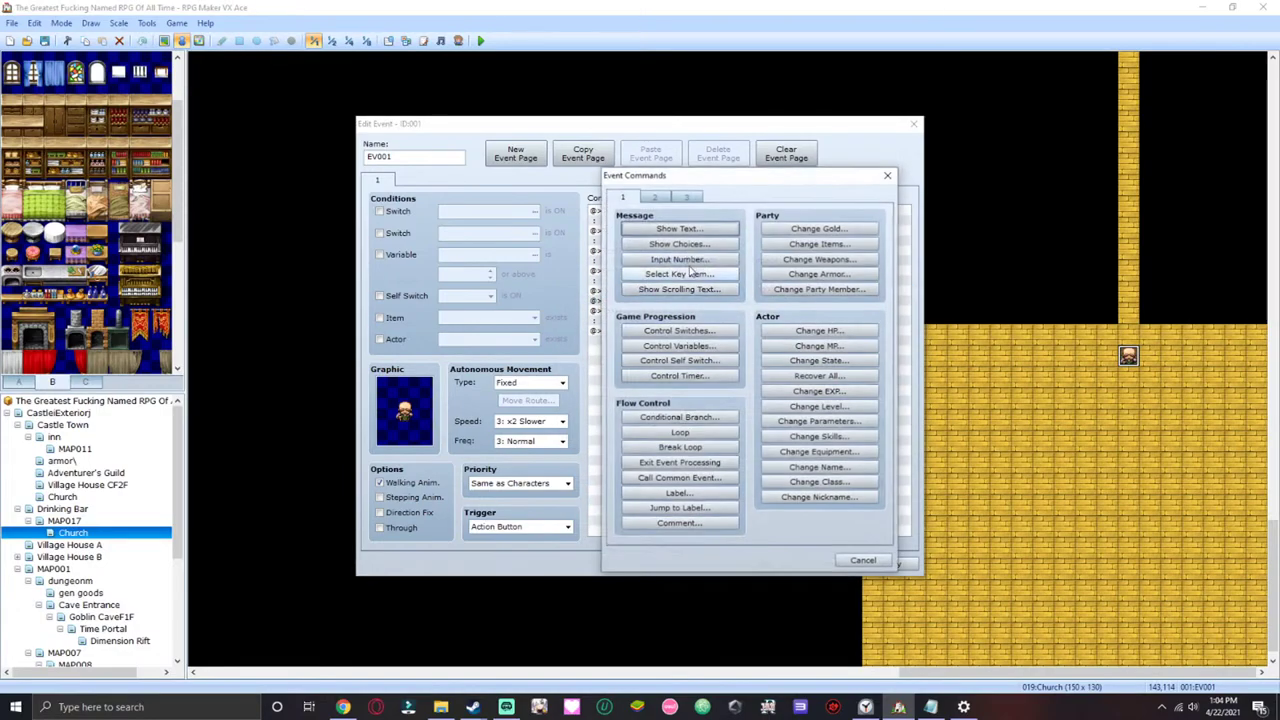
{"action": "left_click", "coordinate": [683, 230]}
{"action": "double_click", "coordinate": [602, 360]}
{"action": "left_click", "coordinate": [580, 385]}
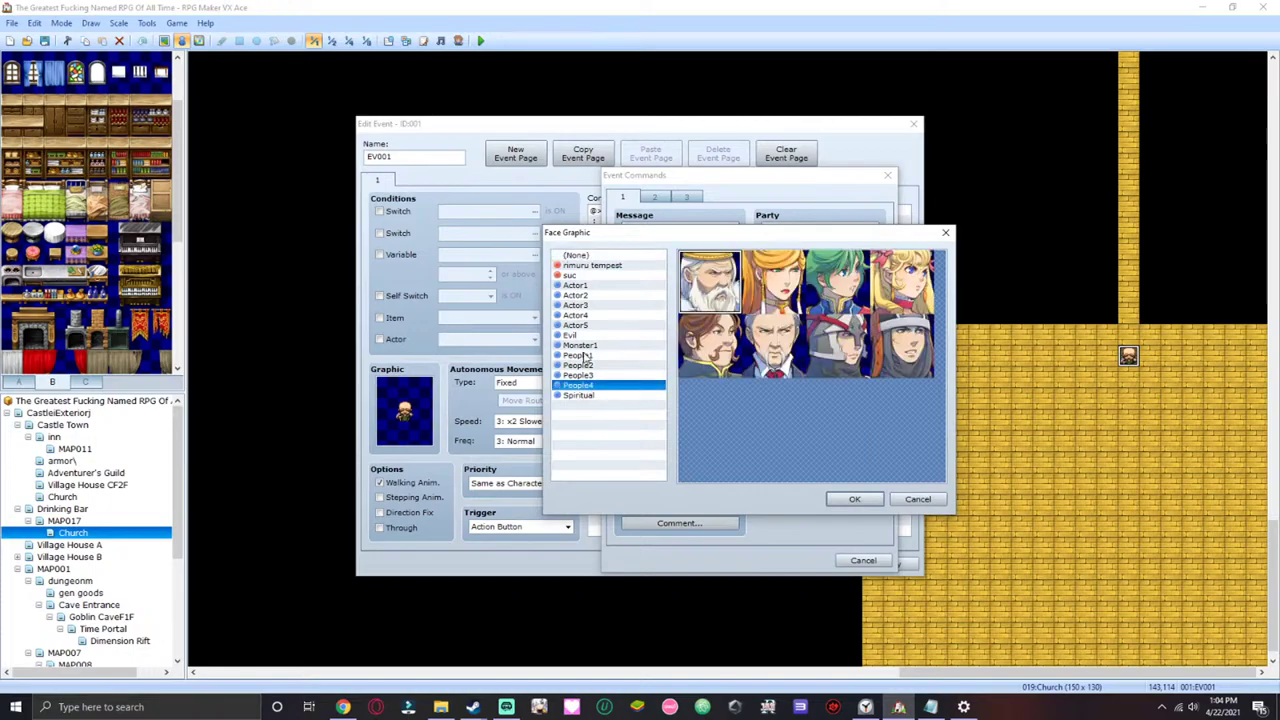
{"action": "left_click", "coordinate": [595, 345]}
{"action": "key", "text": "Down"}
{"action": "key", "text": "Down"}
{"action": "key", "text": "Down"}
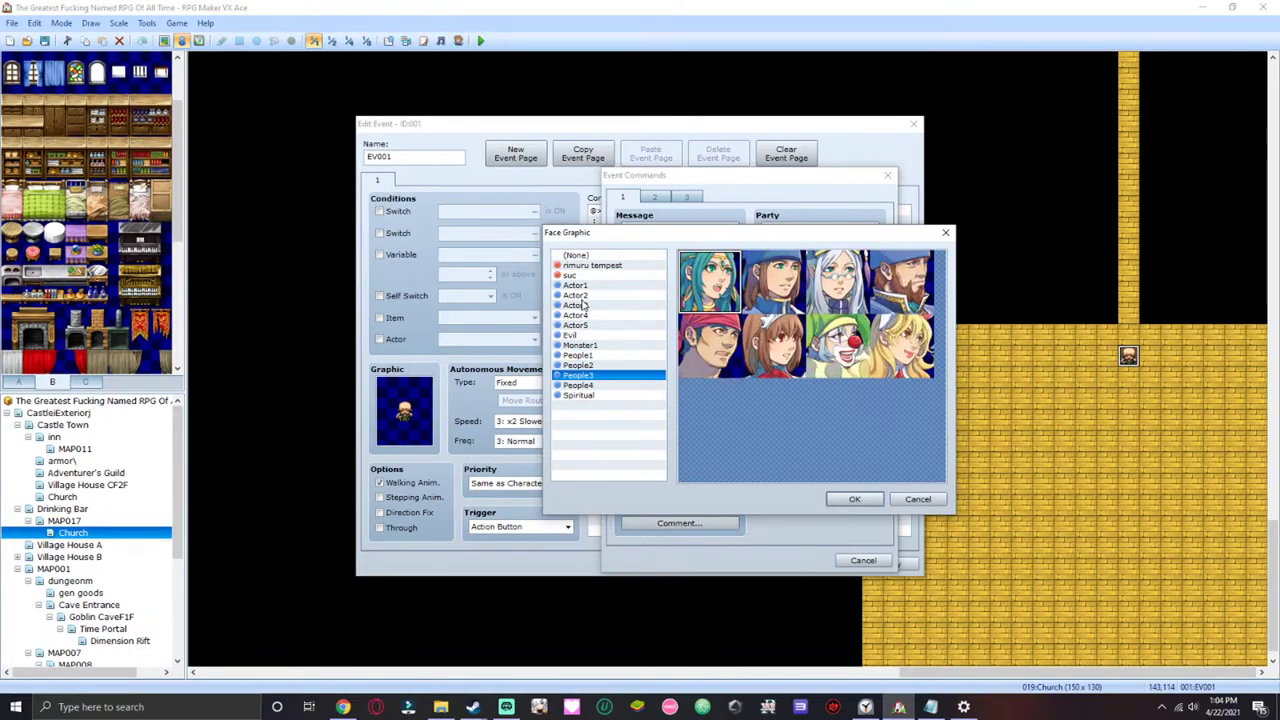
{"action": "left_click", "coordinate": [918, 499]}
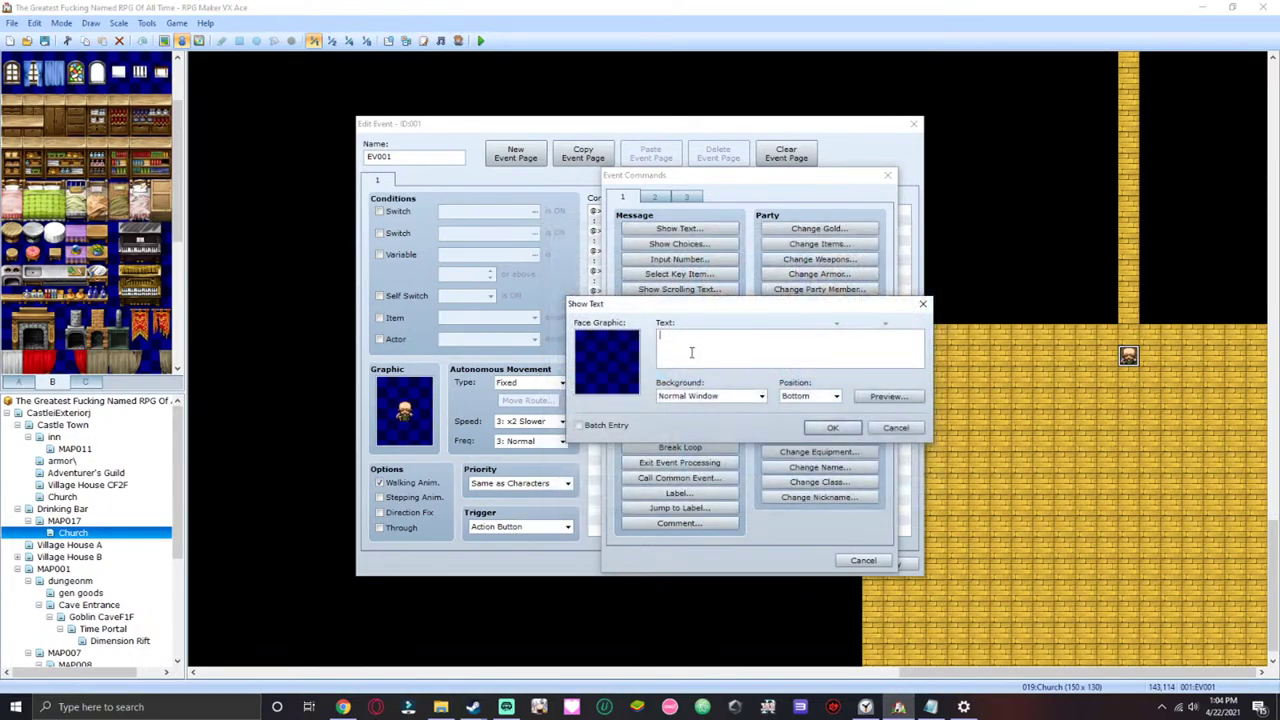
- Write "Developer: To my knowledge Im the only one capeble of" in the new message, leaving it without a face graphic
{"action": "type", "text": "Developer: To my know"}
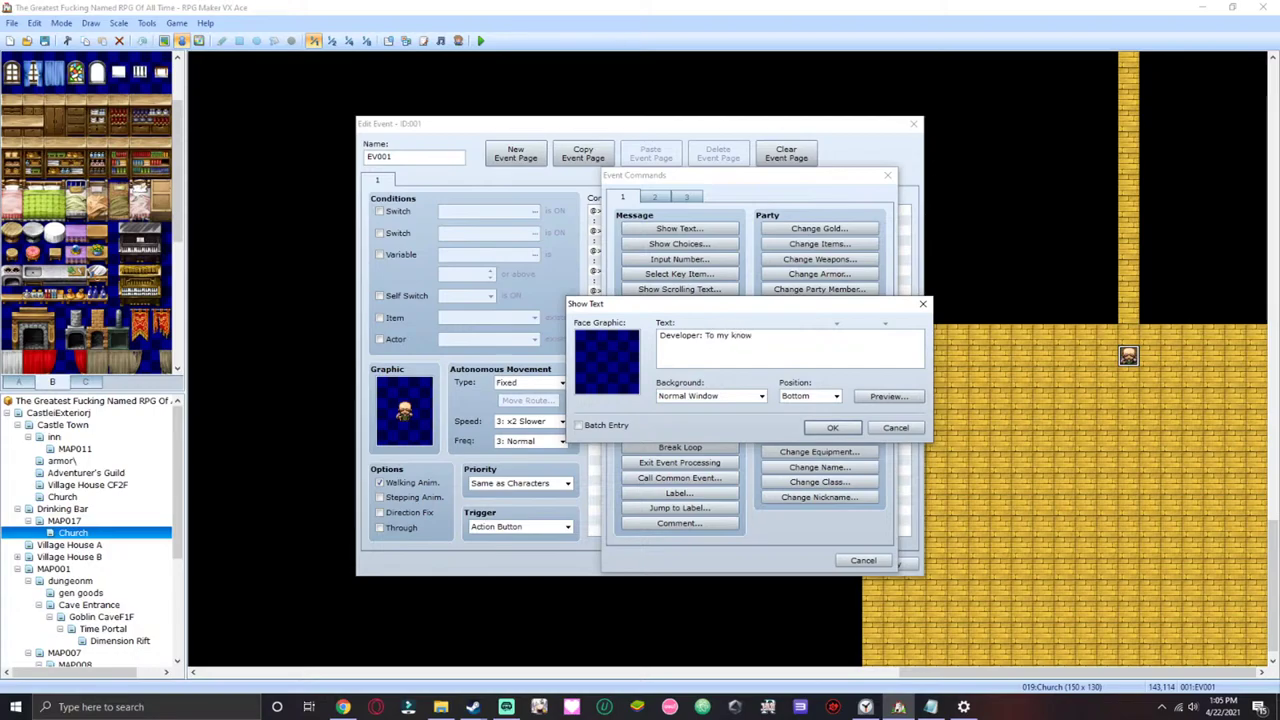
{"action": "type", "text": "ledge Im the only "}
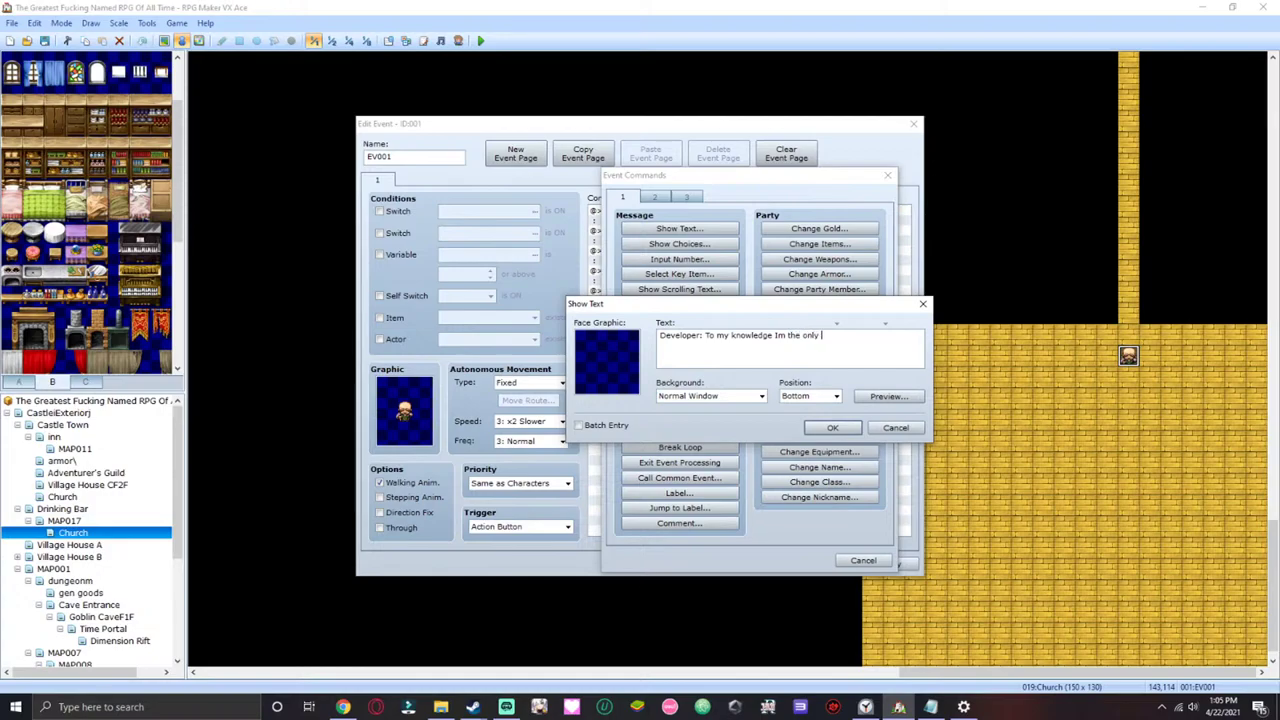
{"action": "type", "text": "one cap"}
{"action": "type", "text": "iple"}
{"action": "key", "text": "BackSpace"}
{"action": "key", "text": "BackSpace"}
{"action": "key", "text": "BackSpace"}
{"action": "key", "text": "BackSpace"}
{"action": "key", "text": "BackSpace"}
{"action": "key", "text": "BackSpace"}
{"action": "key", "text": "BackSpace"}
{"action": "key", "text": "BackSpace"}
{"action": "type", "text": "ca"}
{"action": "type", "text": "pe"}
{"action": "type", "text": "ble"}
{"action": "type", "text": " of "}
- Continue the developer's message with "inter-universal" and put "Travel" on a new line
{"action": "type", "text": "inter"}
{"action": "type", "text": "-univer"}
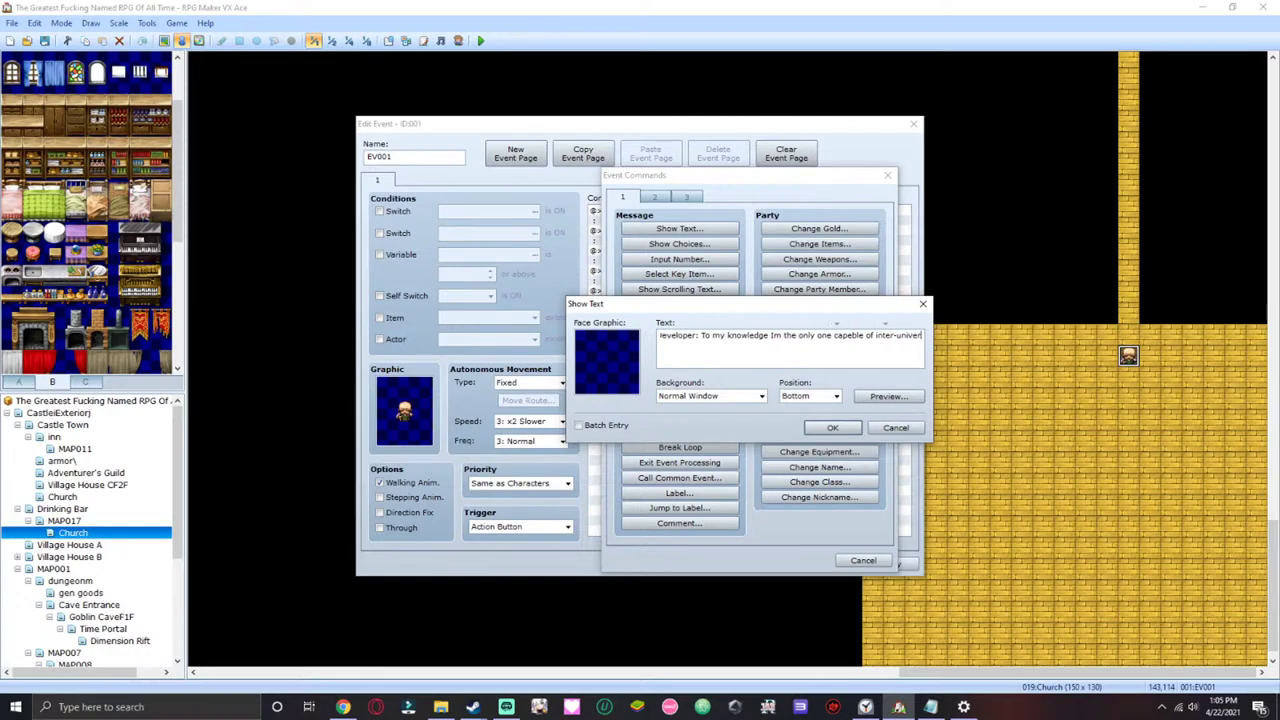
{"action": "type", "text": "sal"}
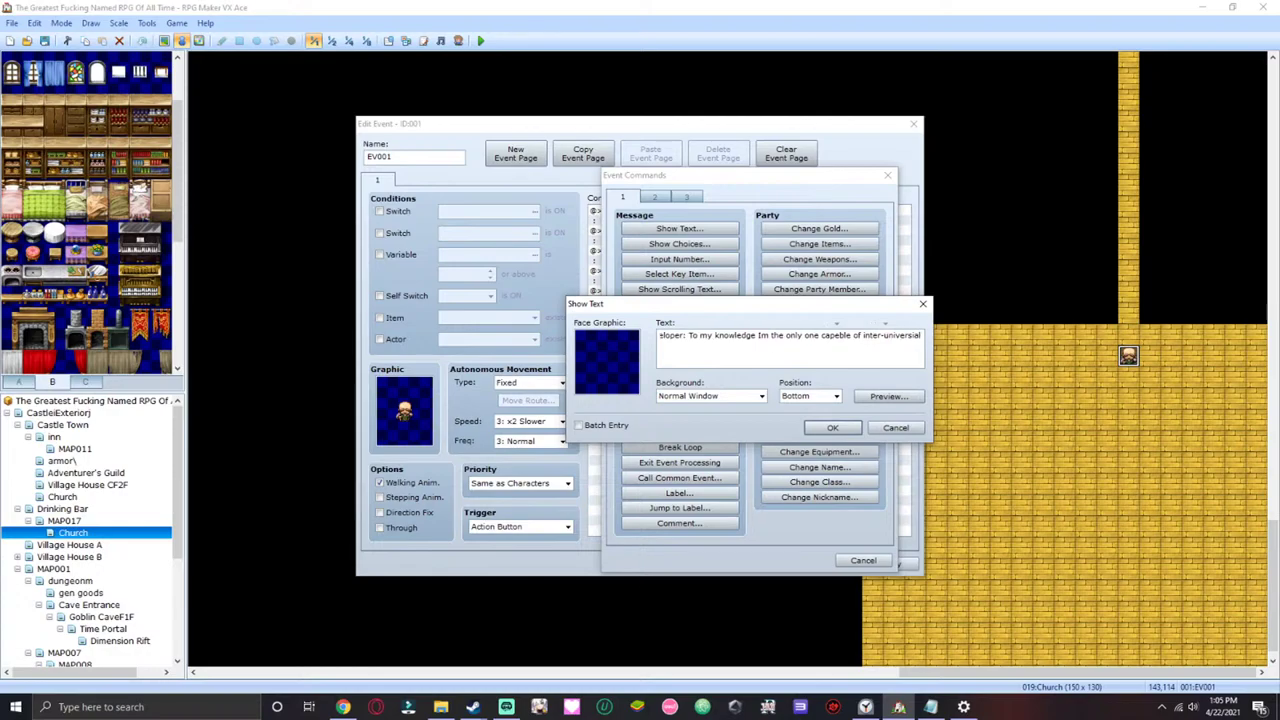
{"action": "key", "text": "BackSpace"}
{"action": "key", "text": "BackSpace"}
{"action": "key", "text": "BackSpace"}
{"action": "key", "text": "BackSpace"}
{"action": "key", "text": "BackSpace"}
{"action": "key", "text": "BackSpace"}
{"action": "key", "text": "BackSpace"}
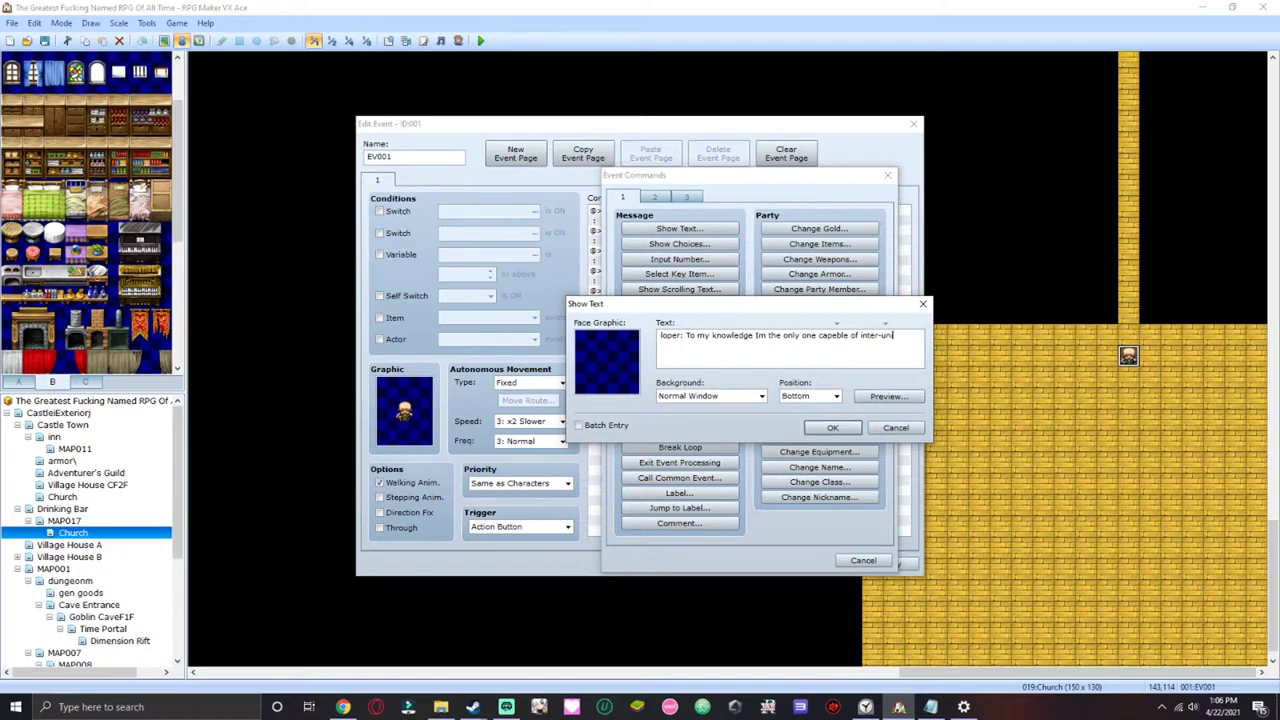
{"action": "type", "text": "versal"}
{"action": "key", "text": "Return"}
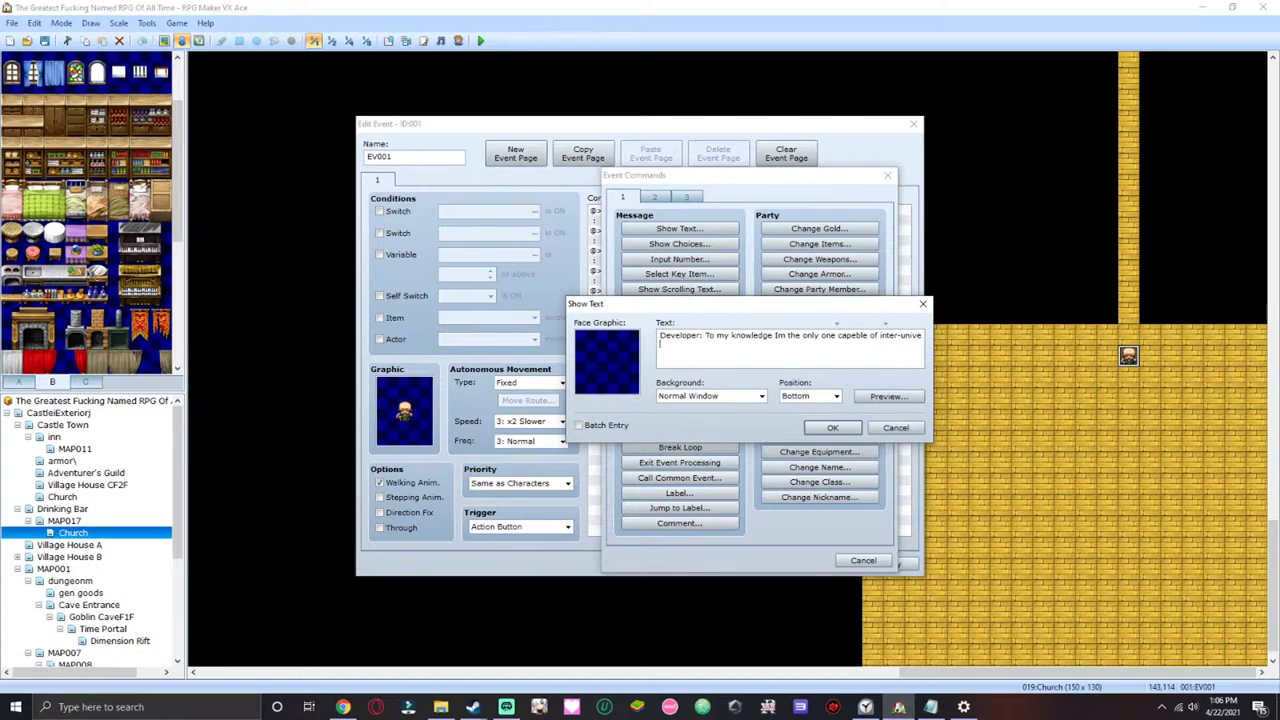
{"action": "type", "text": "Travell"}
- Break the developer's message after "the only one" so that "capeble of inter-universal" sits on its own line
{"action": "left_click", "coordinate": [673, 395]}
{"action": "left_click", "coordinate": [712, 420]}
{"action": "left_click", "coordinate": [837, 339]}
{"action": "key", "text": "Return"}
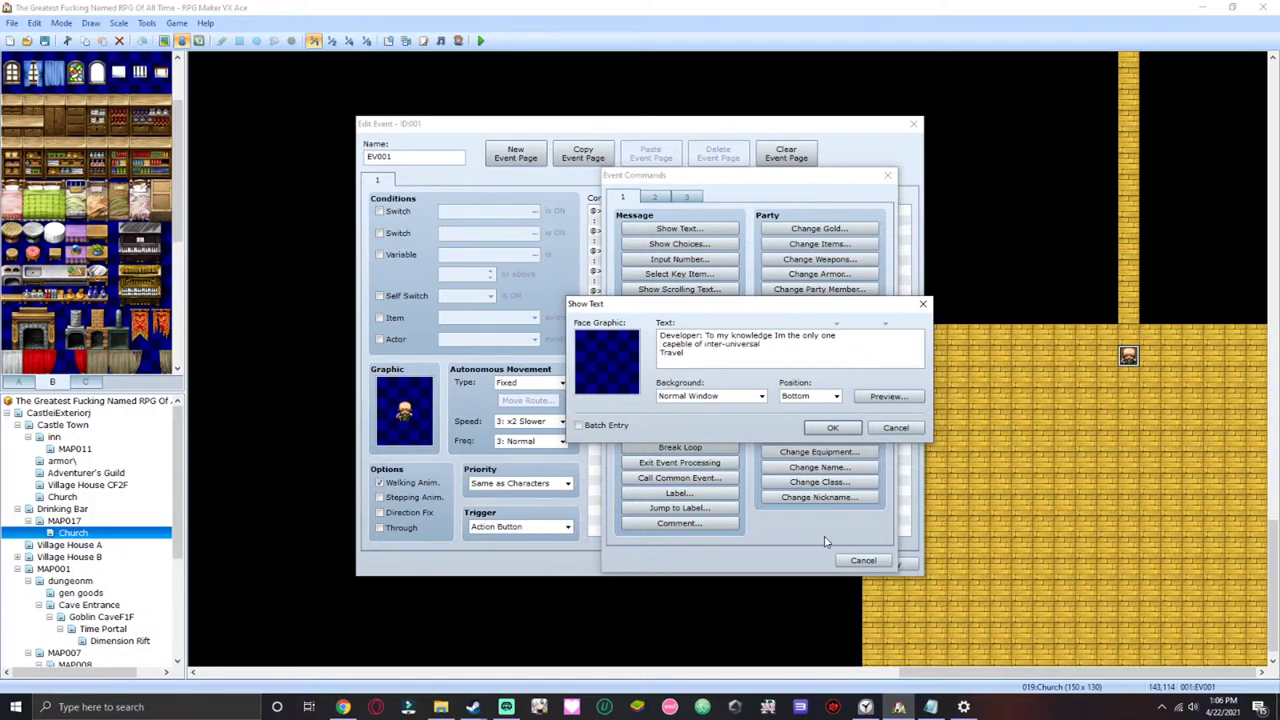
- Join "Travel" onto the developer message's second line, preview the message, and accept it
{"action": "key", "text": "BackSpace"}
{"action": "left_click", "coordinate": [888, 396]}
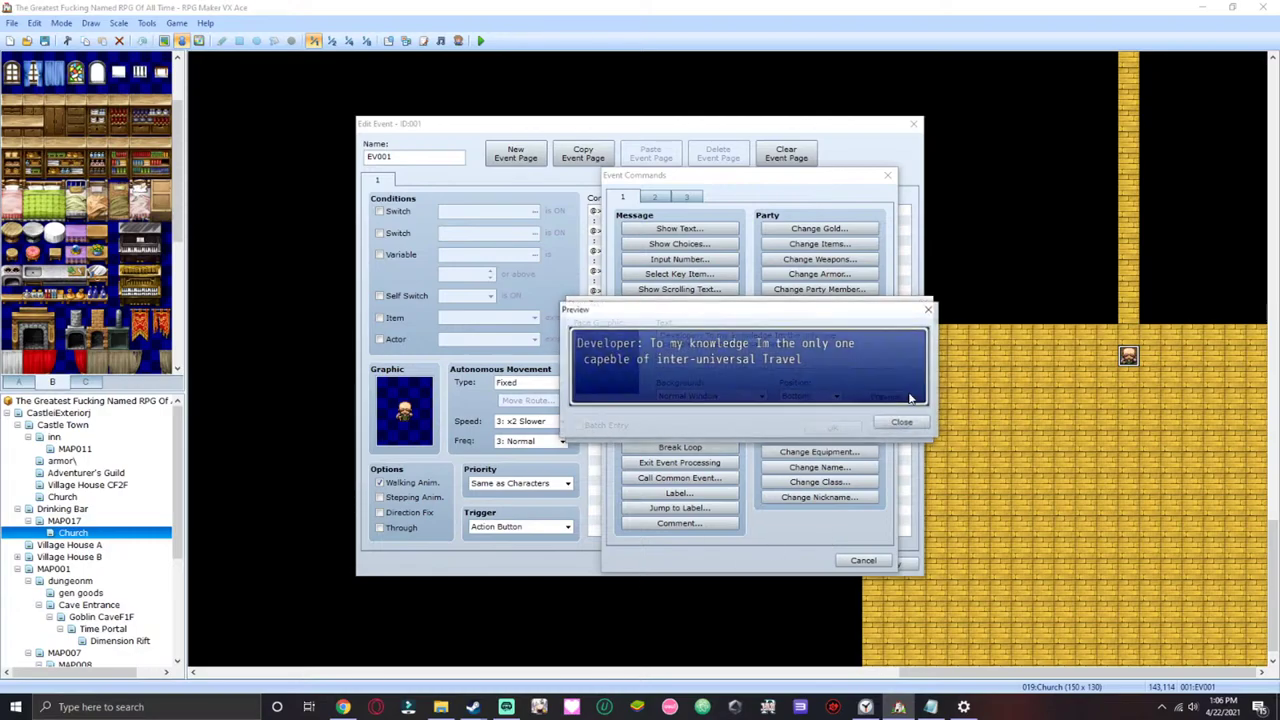
{"action": "left_click", "coordinate": [903, 422]}
{"action": "left_click", "coordinate": [834, 436]}
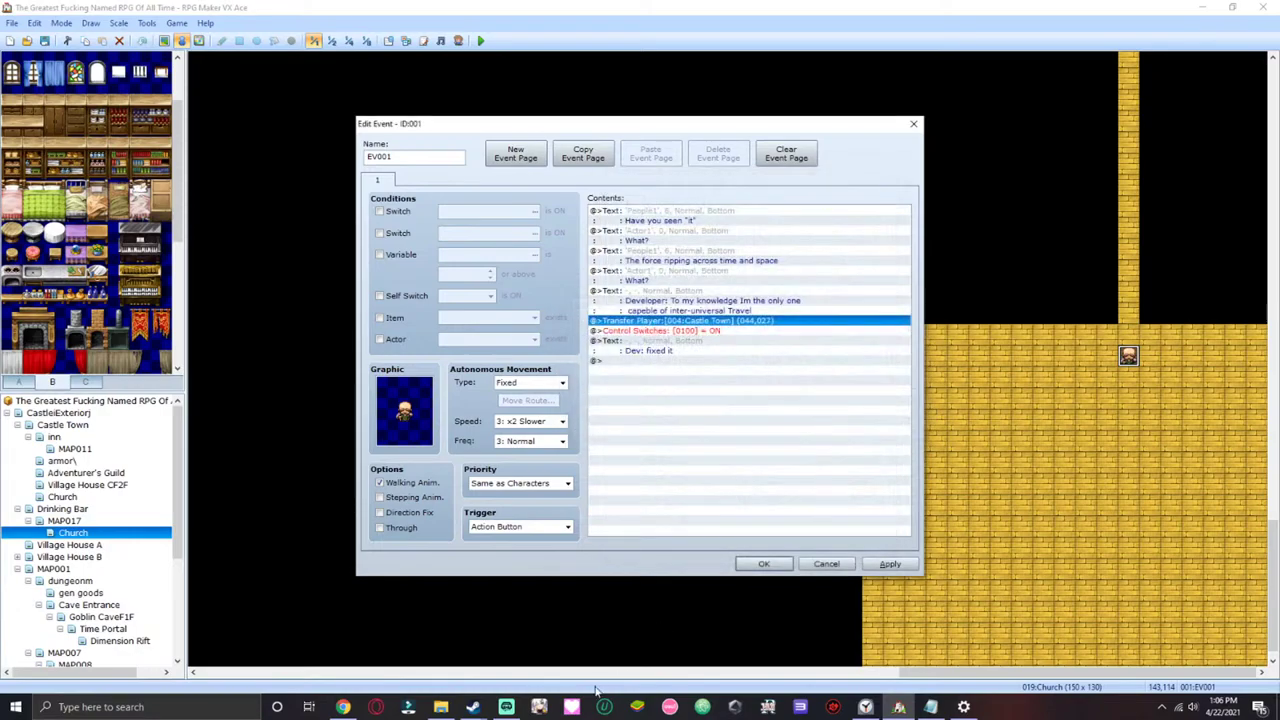
- Add a text message above the Transfer Player command with the hero's Actor1 face, saying "WHAT!"
{"action": "double_click", "coordinate": [620, 360]}
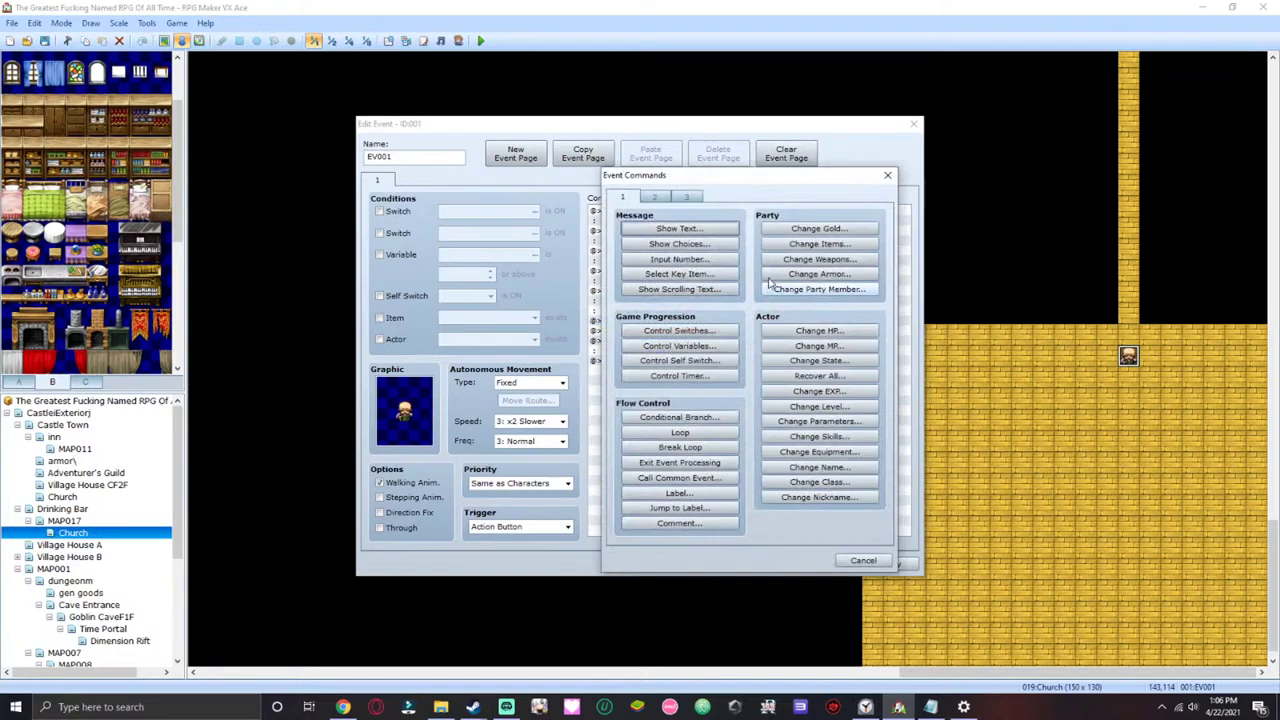
{"action": "left_click", "coordinate": [679, 228]}
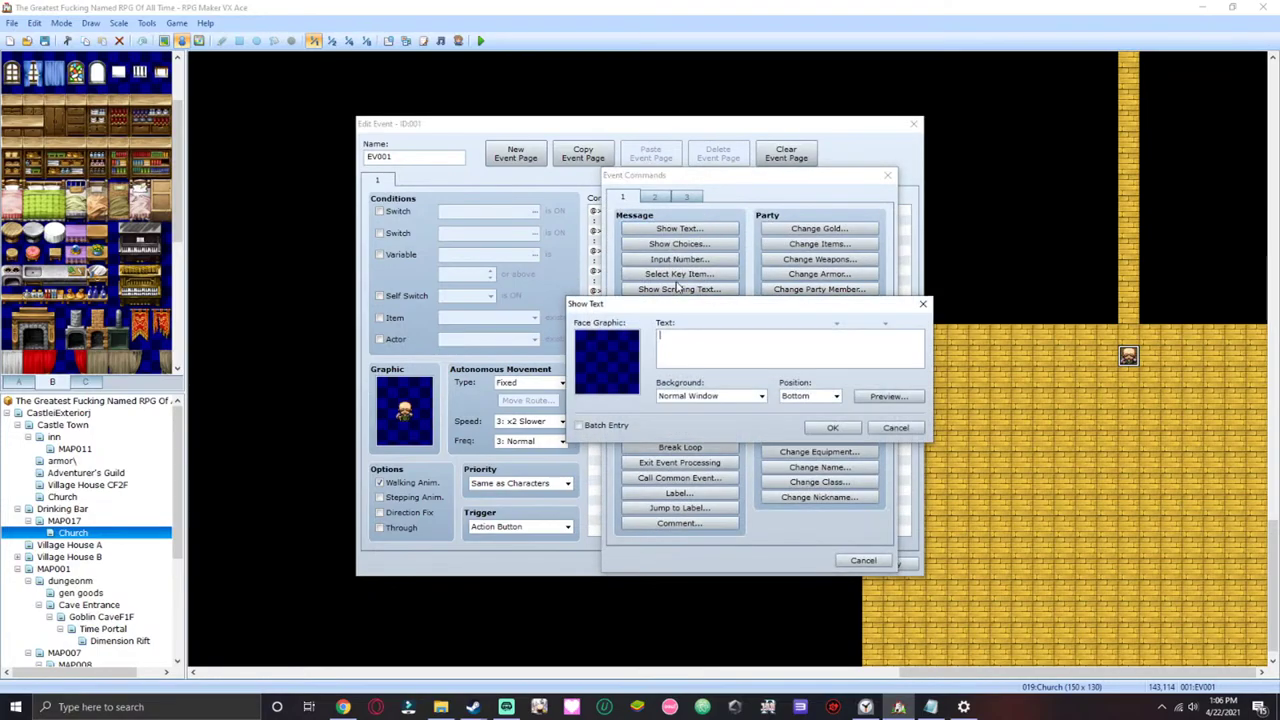
{"action": "double_click", "coordinate": [624, 352]}
{"action": "left_click", "coordinate": [575, 285]}
{"action": "left_click", "coordinate": [824, 499]}
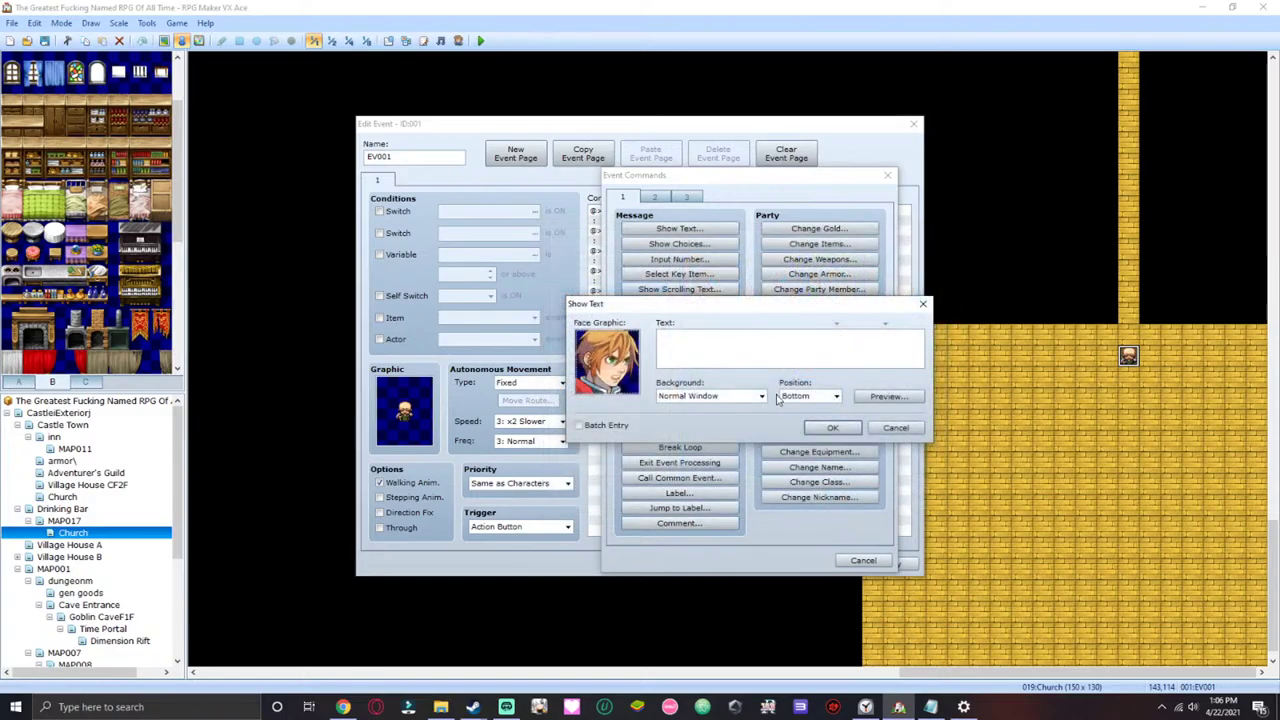
{"action": "type", "text": "WHAT!"}
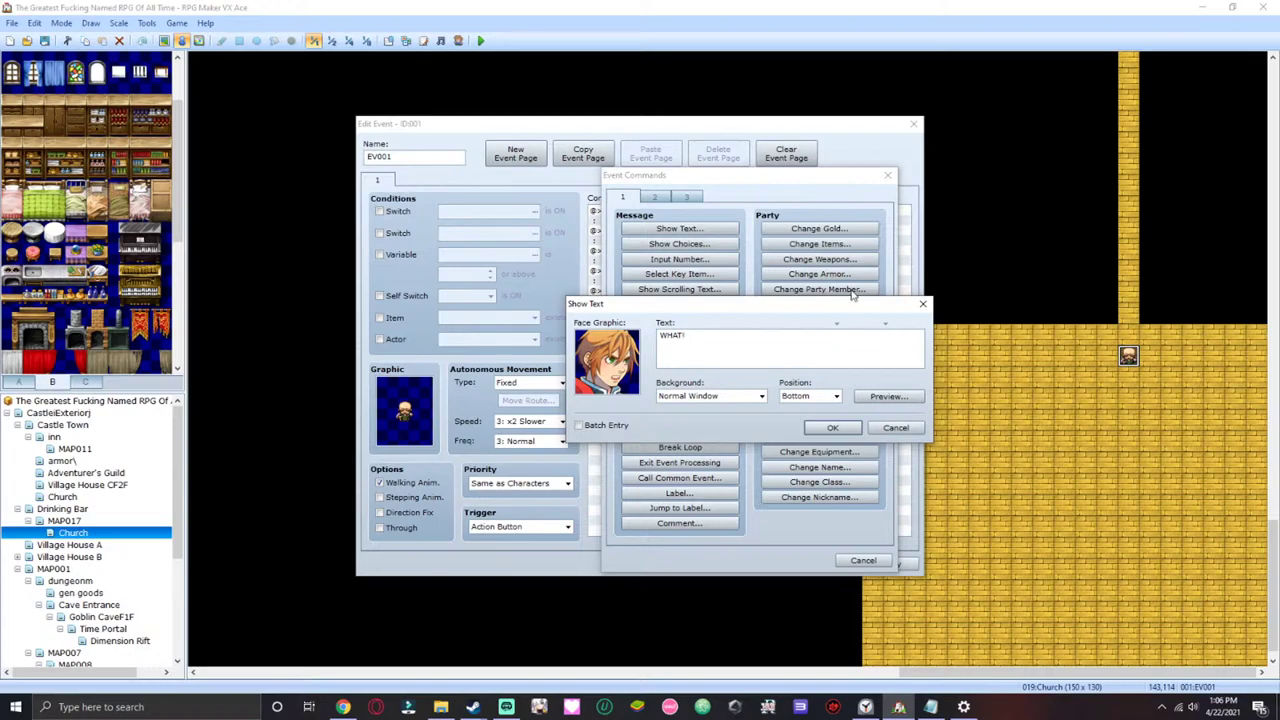
{"action": "left_click", "coordinate": [830, 428]}
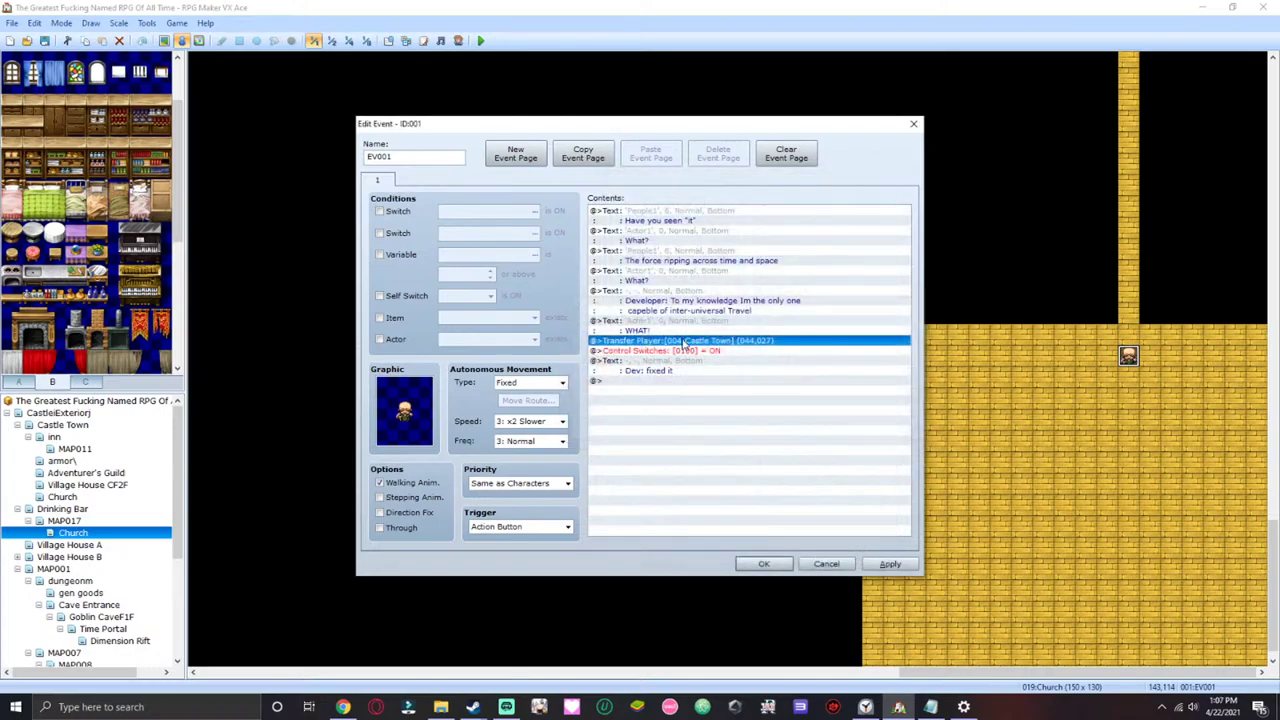
- Start another text message above the Transfer Player command, using the bearded old man's face from People1
{"action": "key", "text": "Insert"}
{"action": "left_click", "coordinate": [682, 229]}
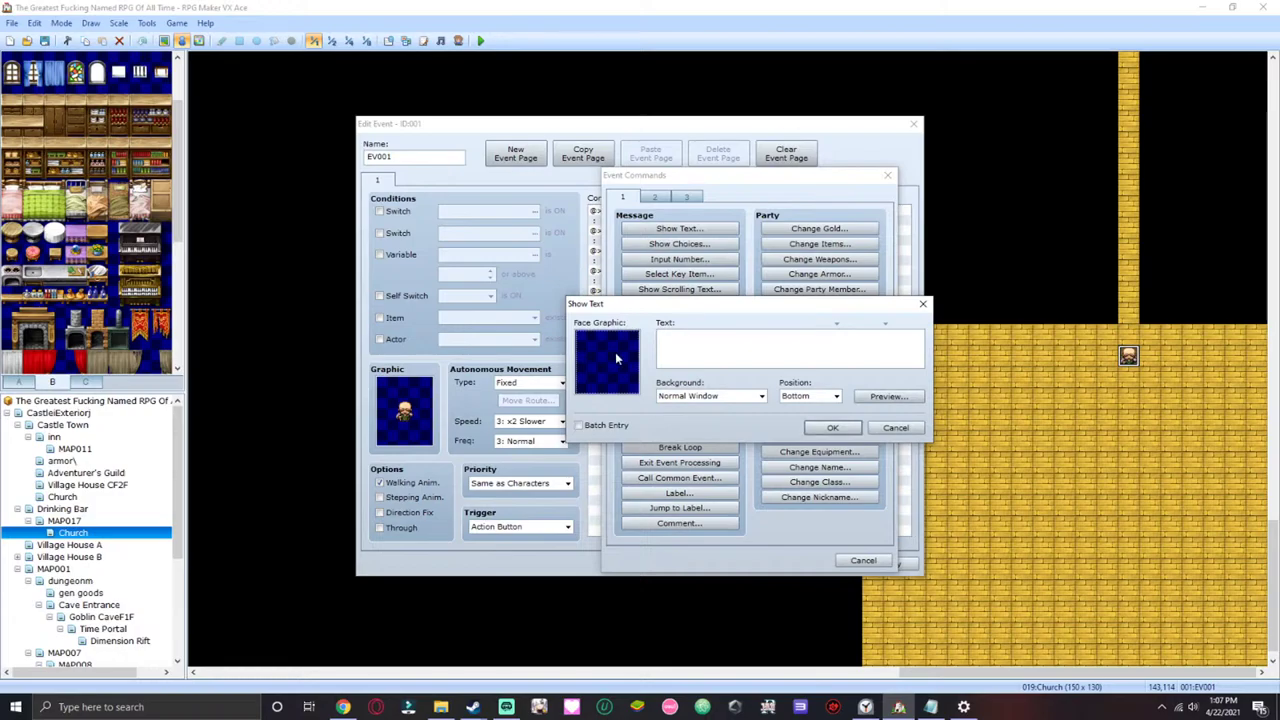
{"action": "double_click", "coordinate": [615, 352]}
{"action": "left_click", "coordinate": [597, 385]}
{"action": "left_click", "coordinate": [600, 366]}
{"action": "left_click", "coordinate": [604, 356]}
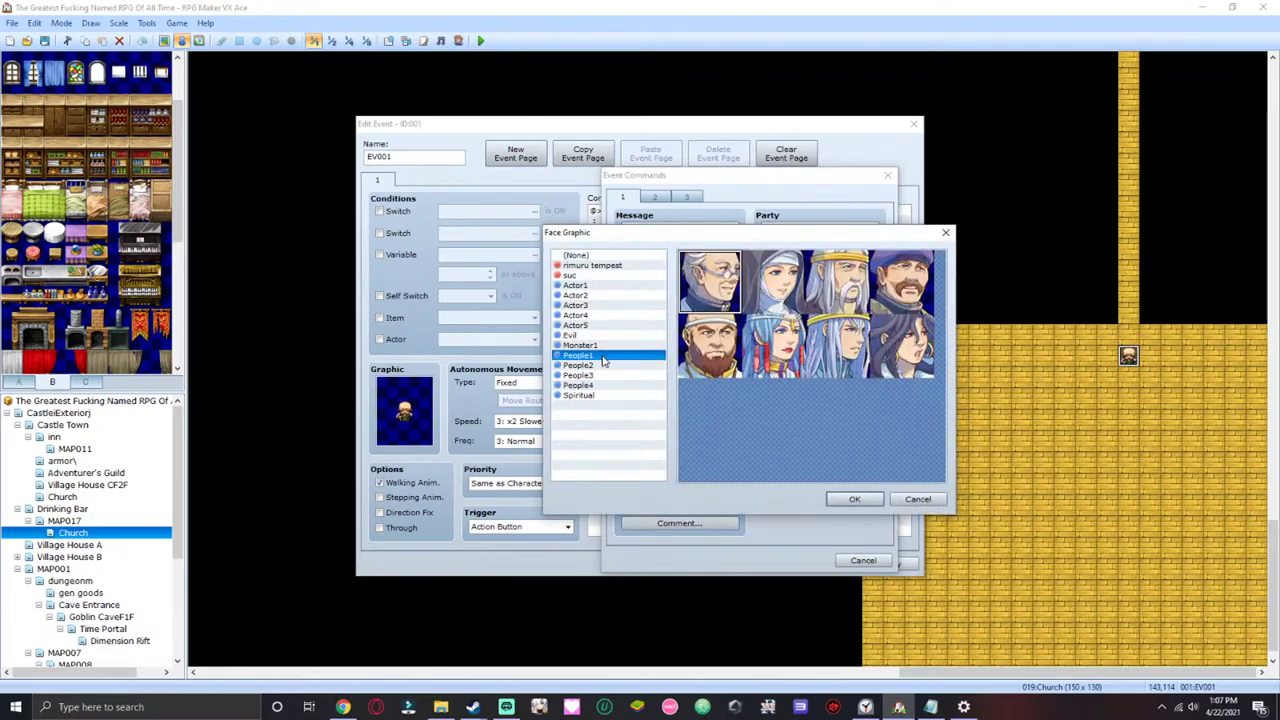
{"action": "left_click", "coordinate": [814, 358]}
{"action": "left_click", "coordinate": [830, 501]}
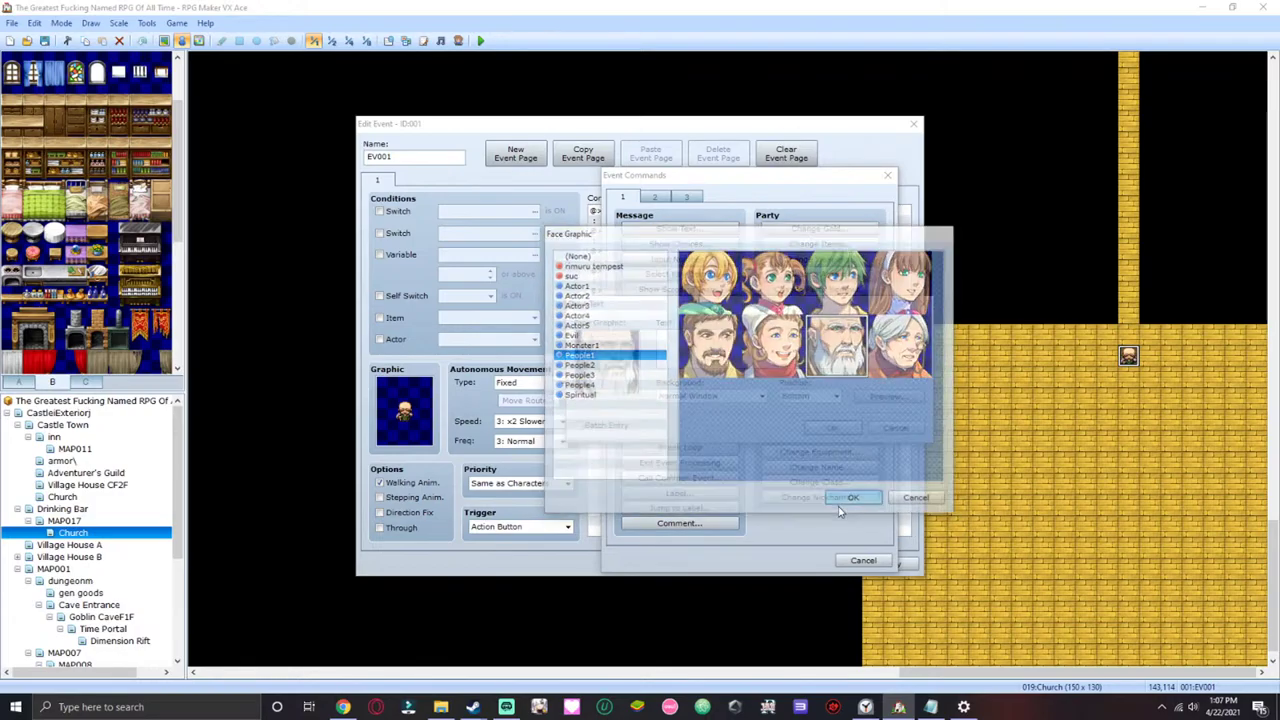
{"action": "left_click", "coordinate": [740, 372]}
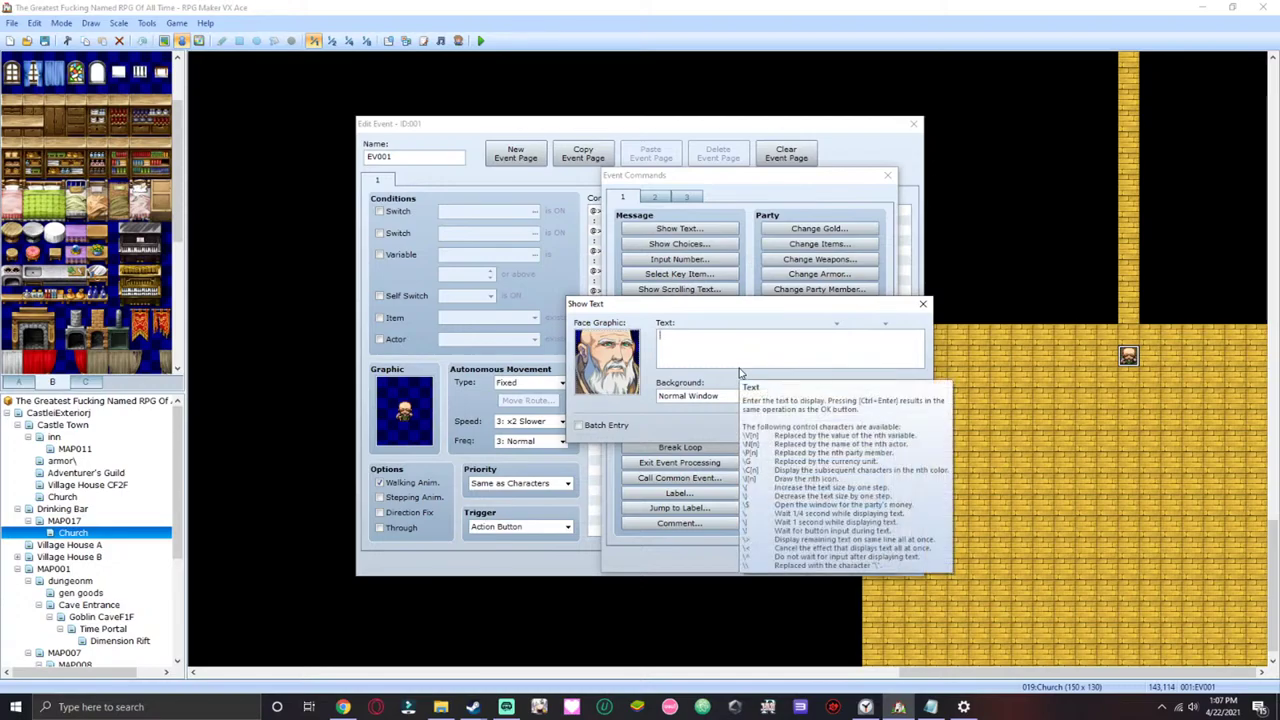
- Write "Ah I hear you divine one so you are tied to this boy I knew it" as the old man's message
{"action": "type", "text": "ah"}
{"action": "key", "text": "BackSpace"}
{"action": "type", "text": "Ah I hear you divine on"}
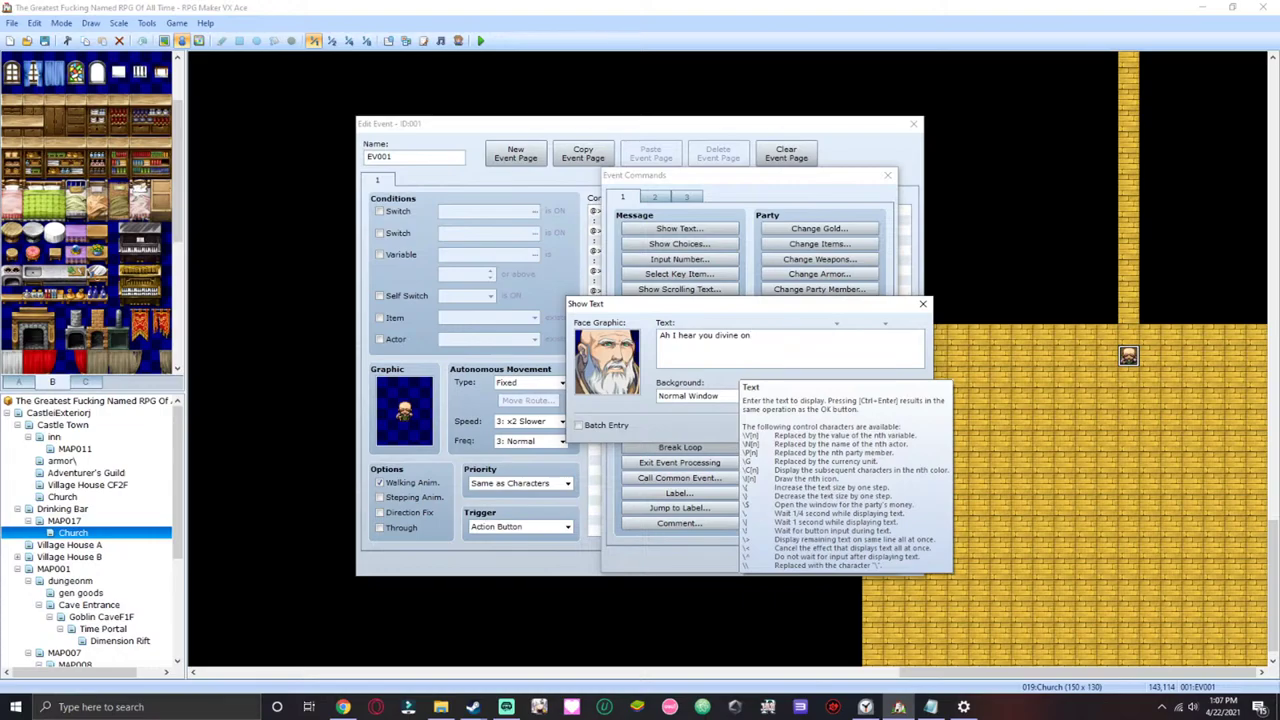
{"action": "type", "text": "so y"}
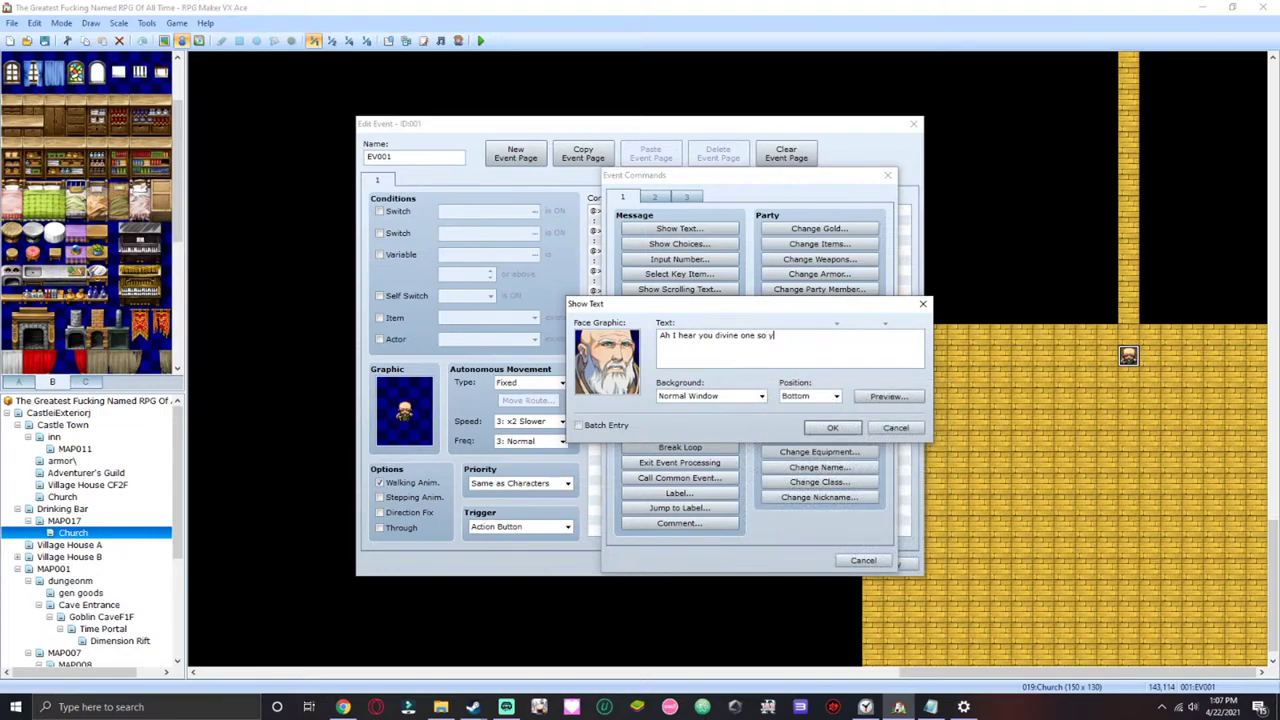
{"action": "type", "text": "ou are "}
{"action": "type", "text": "tied to"}
{"action": "type", "text": " this boy "}
{"action": "type", "text": "I knew it"}
{"action": "left_click", "coordinate": [835, 430]}
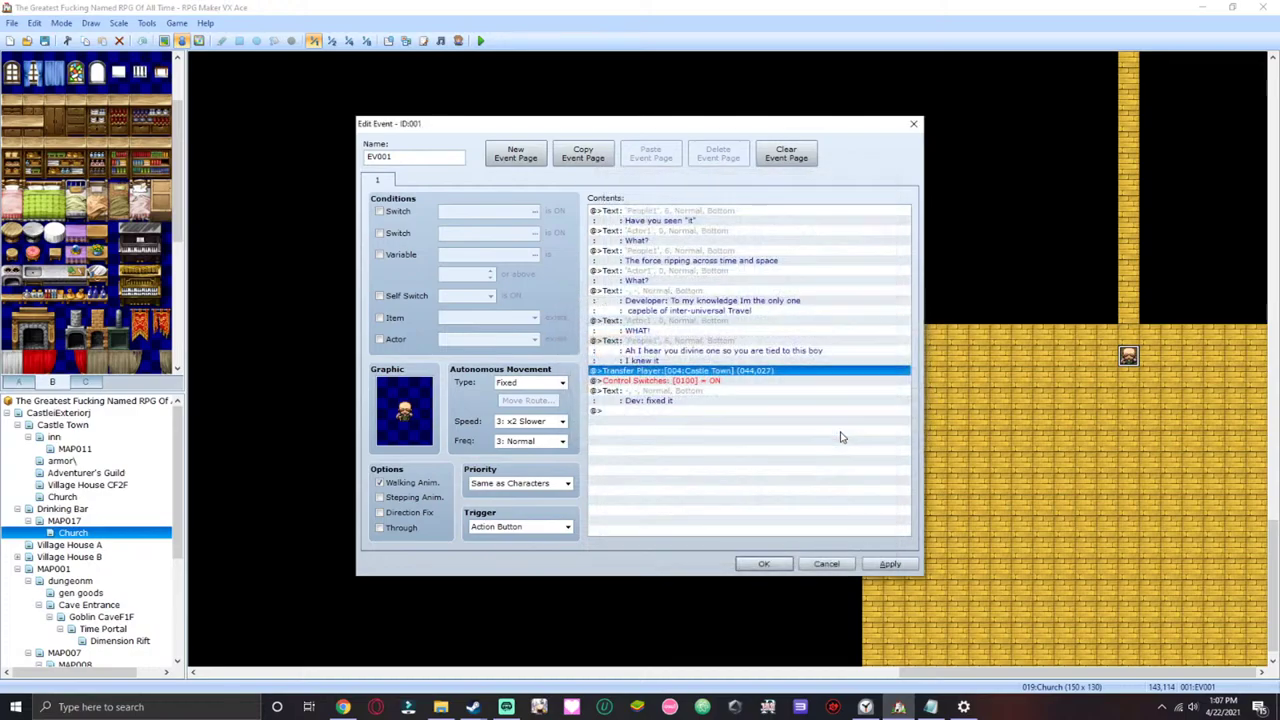
- Cut the old man's "Ah I hear you divine one" message from the event
{"action": "left_click", "coordinate": [723, 340]}
{"action": "key", "text": "Insert"}
{"action": "key", "text": "Escape"}
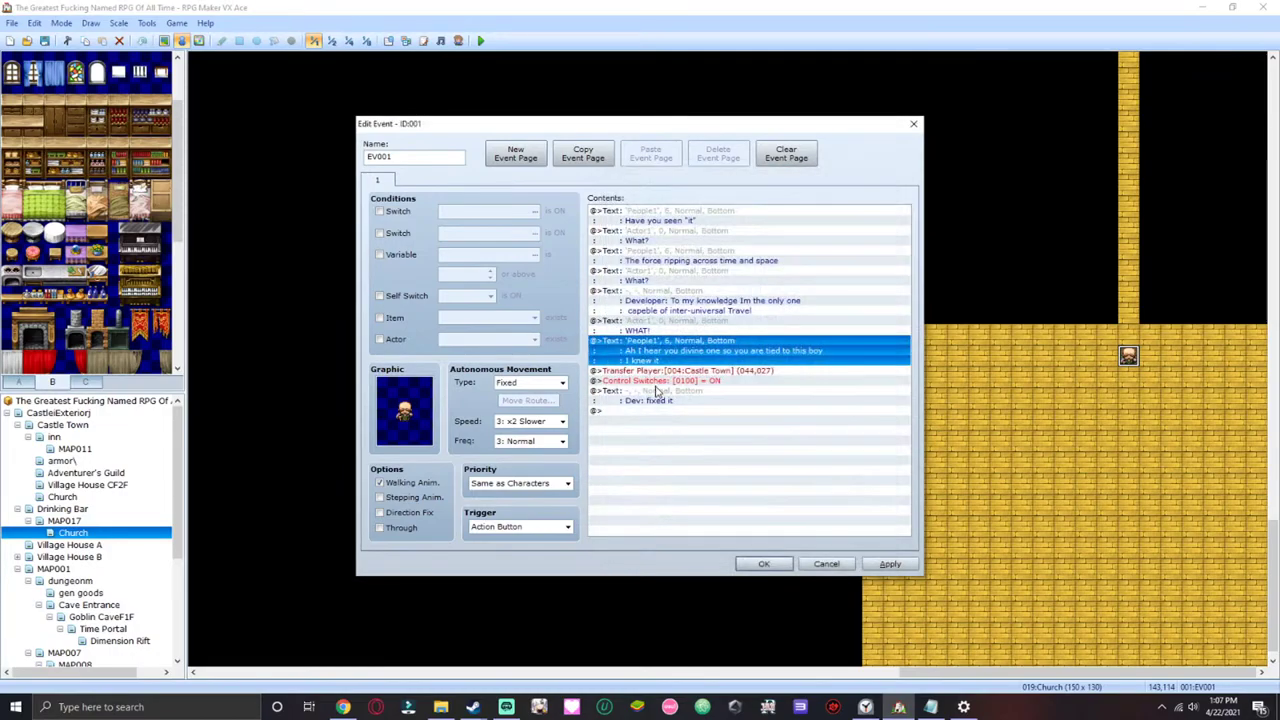
{"action": "right_click", "coordinate": [670, 352]}
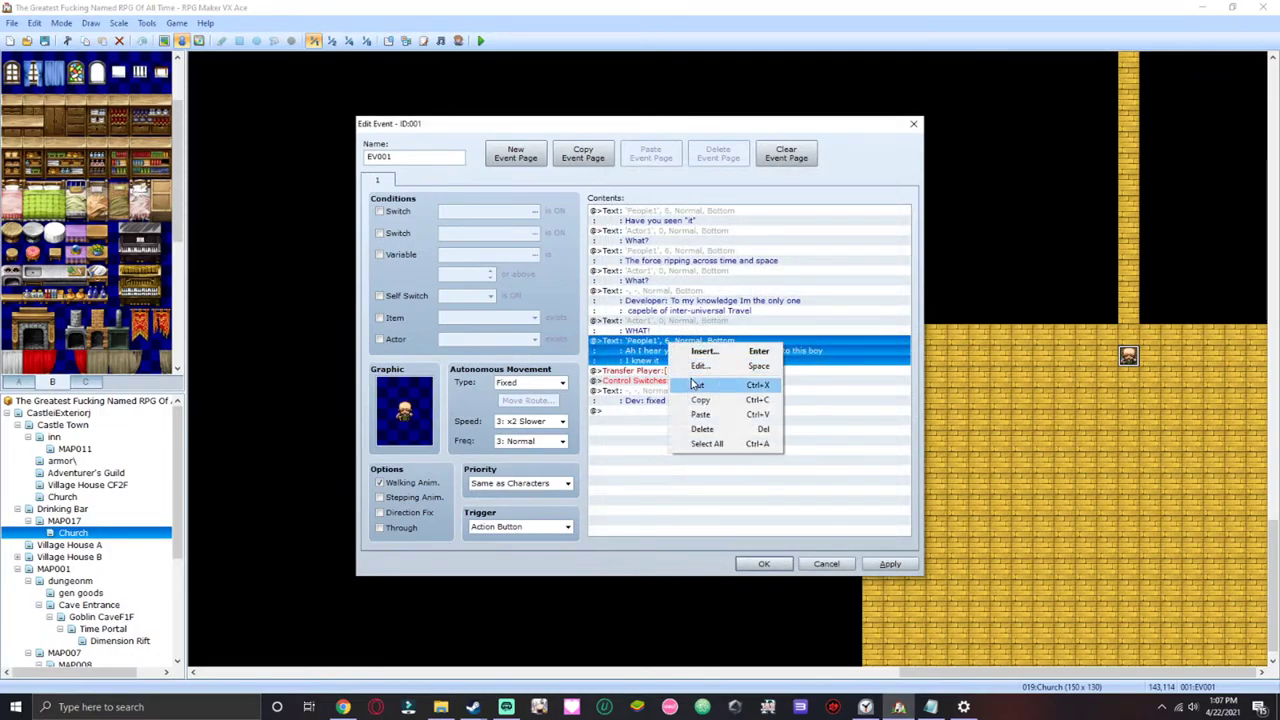
{"action": "left_click", "coordinate": [691, 378]}
- Insert a fresh text message above the Transfer Player command with the bearded old man's face from People1
{"action": "right_click", "coordinate": [669, 343]}
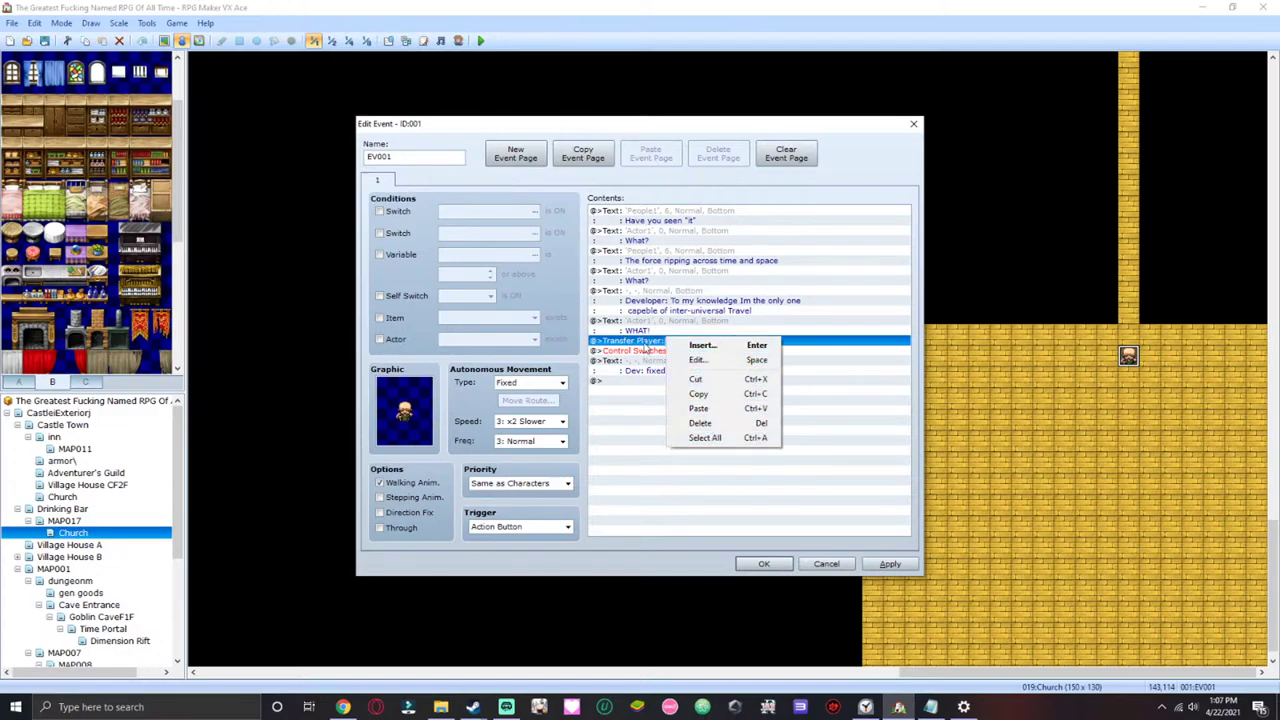
{"action": "left_click", "coordinate": [636, 345]}
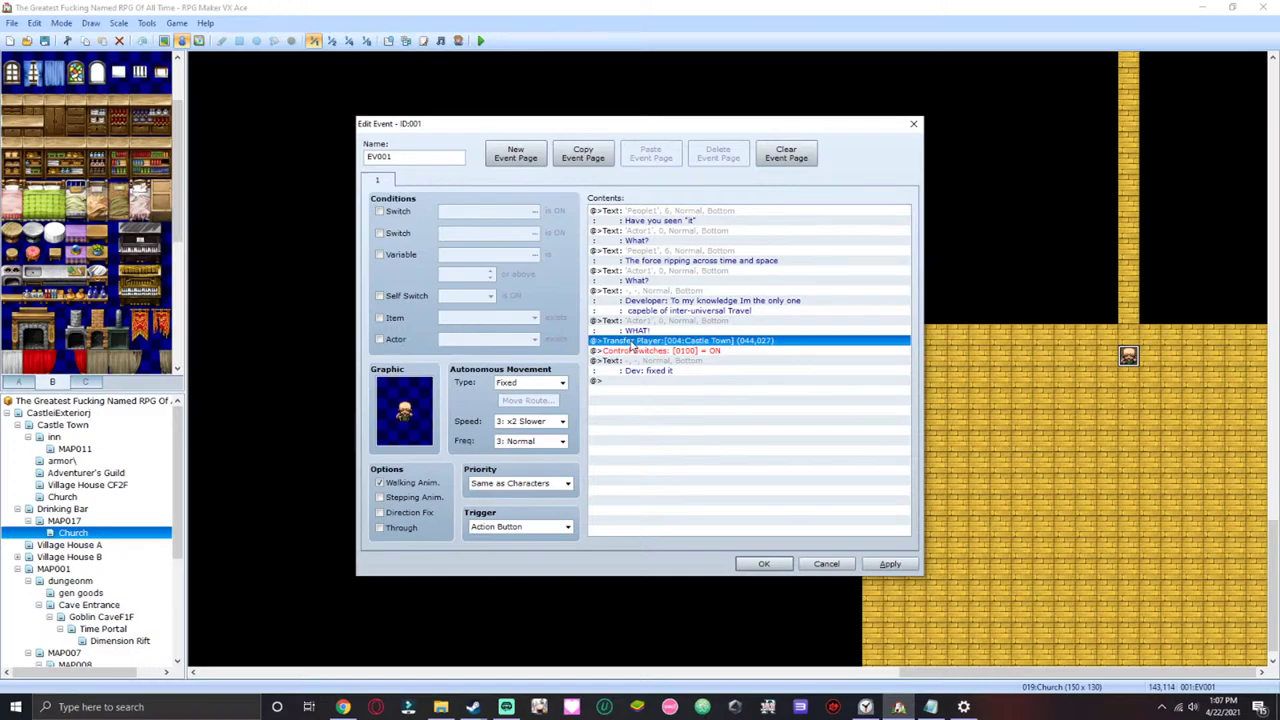
{"action": "right_click", "coordinate": [632, 345]}
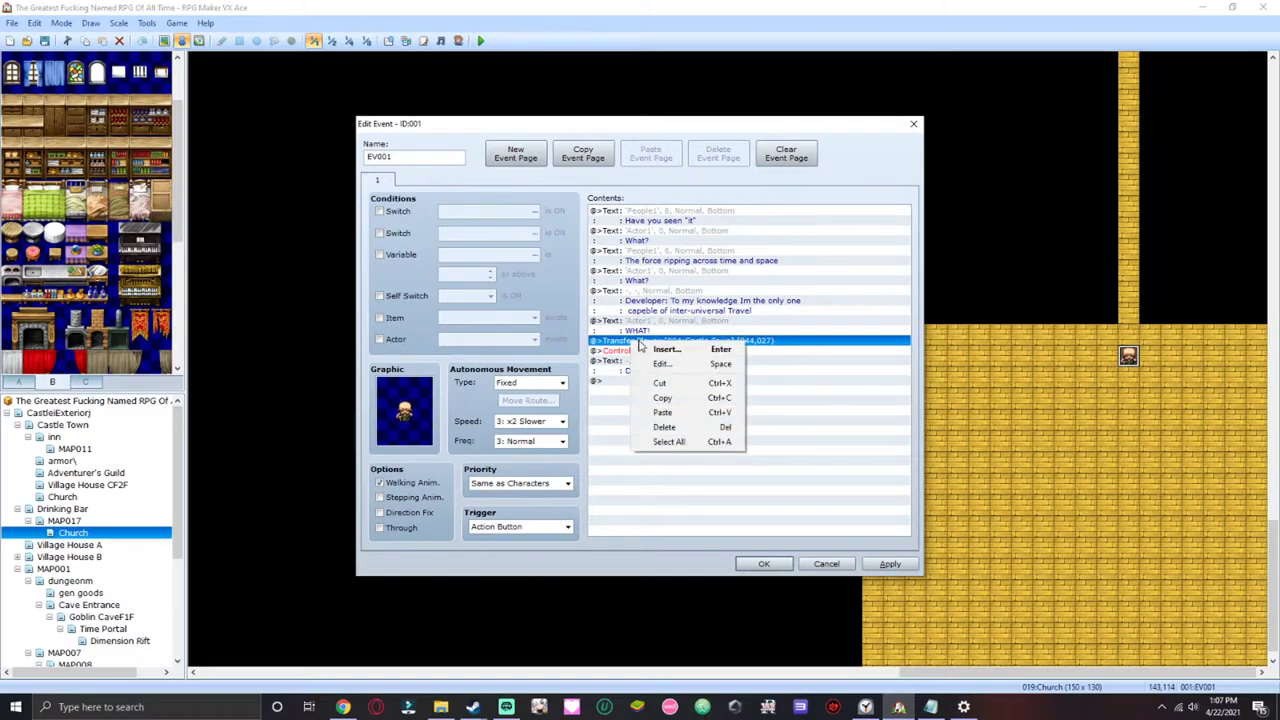
{"action": "left_click", "coordinate": [665, 349]}
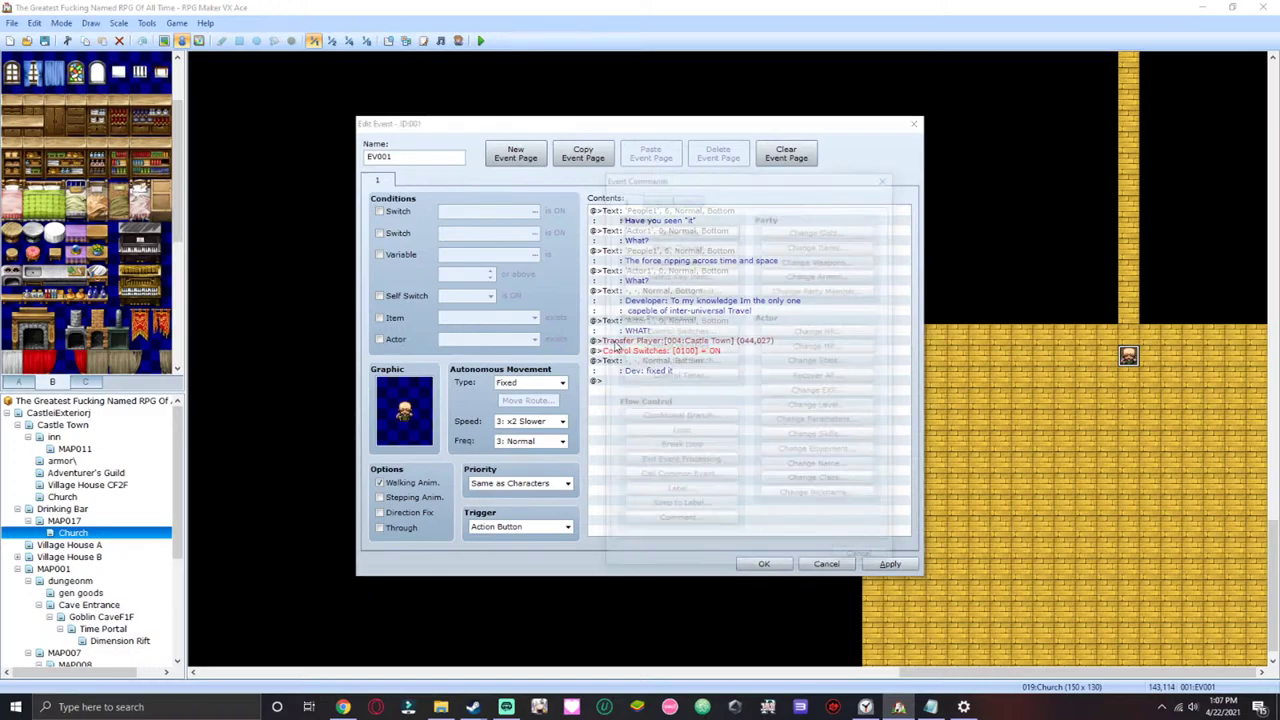
{"action": "left_click", "coordinate": [679, 231]}
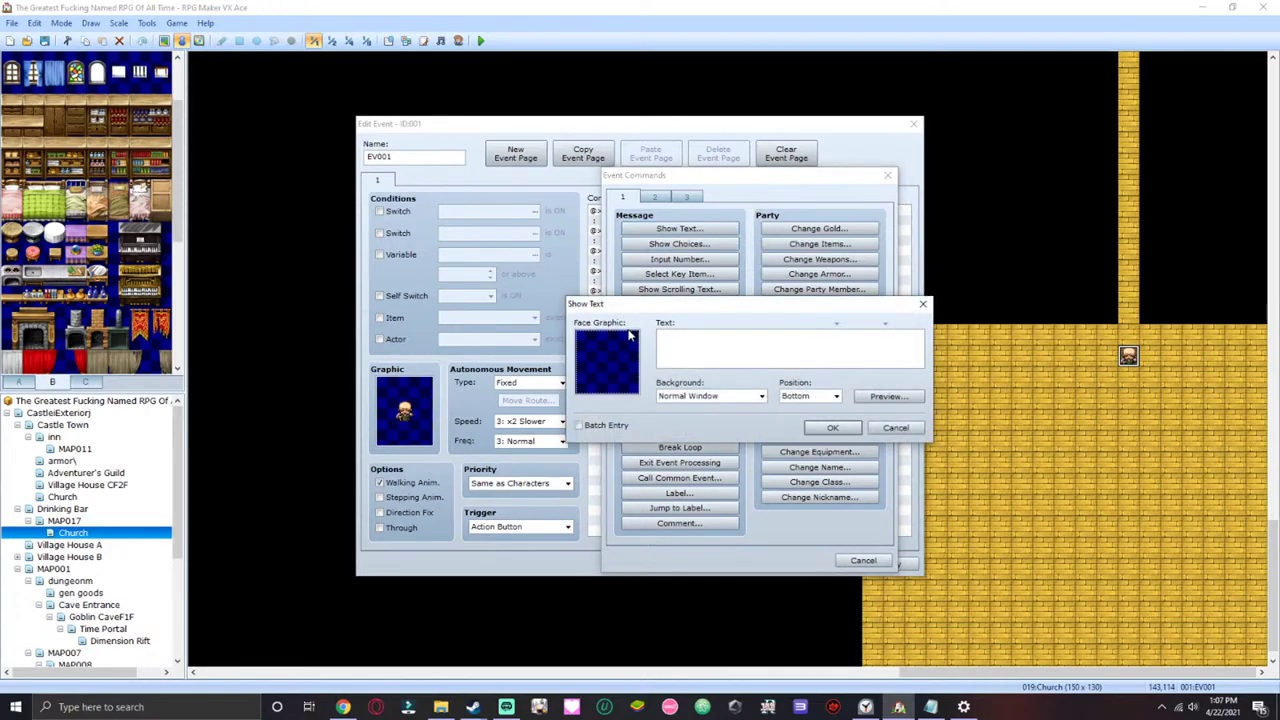
{"action": "double_click", "coordinate": [627, 352]}
{"action": "left_click", "coordinate": [613, 357]}
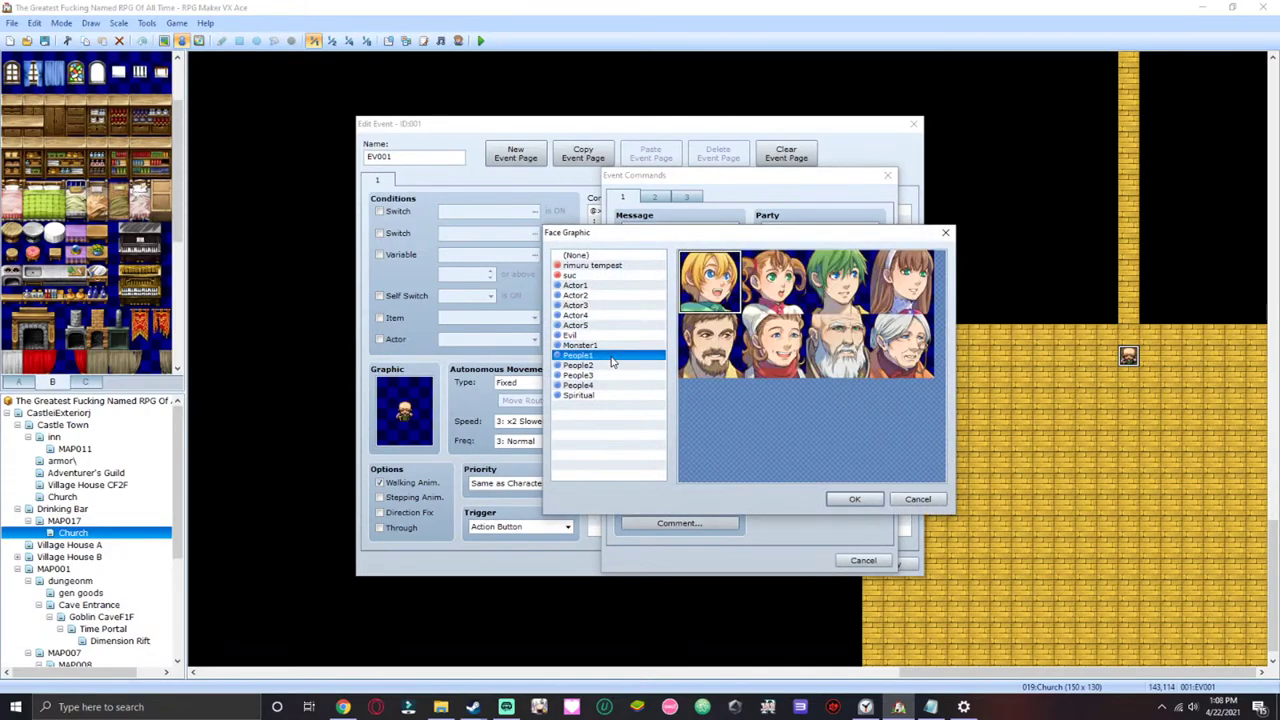
{"action": "left_click", "coordinate": [779, 359]}
{"action": "left_click", "coordinate": [808, 355]}
{"action": "left_click", "coordinate": [852, 498]}
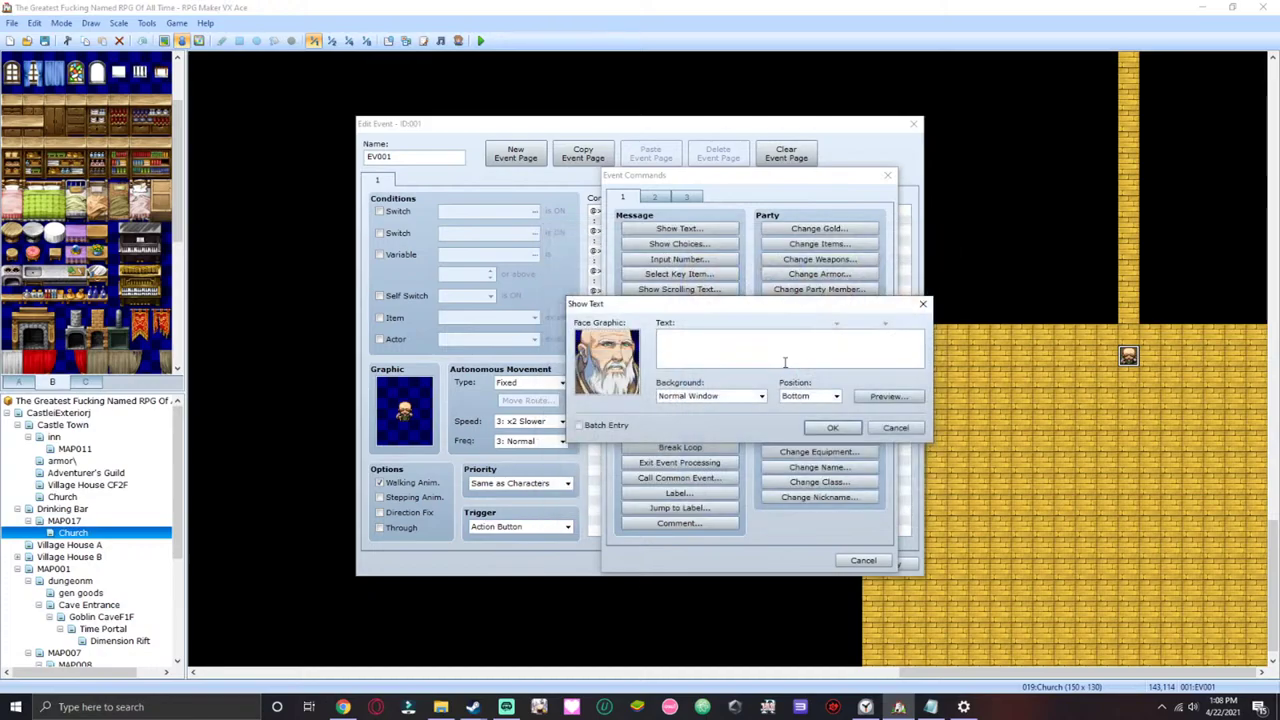
- Write "Ah Divine one so you are tied to this boy" with "I knew it" on a second line, and accept the message
{"action": "left_click", "coordinate": [785, 362]}
{"action": "type", "text": "Agh"}
{"action": "key", "text": "BackSpace"}
{"action": "key", "text": "BackSpace"}
{"action": "type", "text": "h Divine one so you are "}
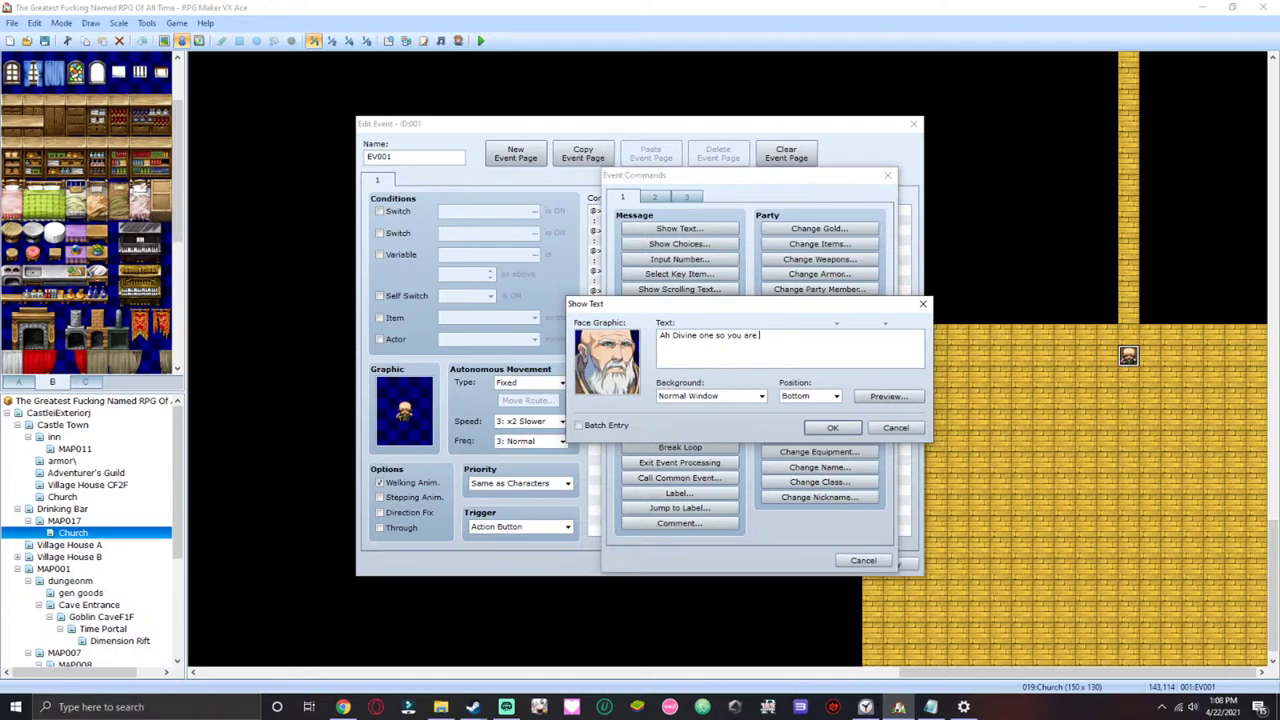
{"action": "type", "text": "tied to"}
{"action": "type", "text": " this bo"}
{"action": "type", "text": "y "}
{"action": "type", "text": "I"}
{"action": "type", "text": " knew"}
{"action": "type", "text": " it"}
{"action": "key", "text": "Return"}
{"action": "left_click", "coordinate": [832, 427]}
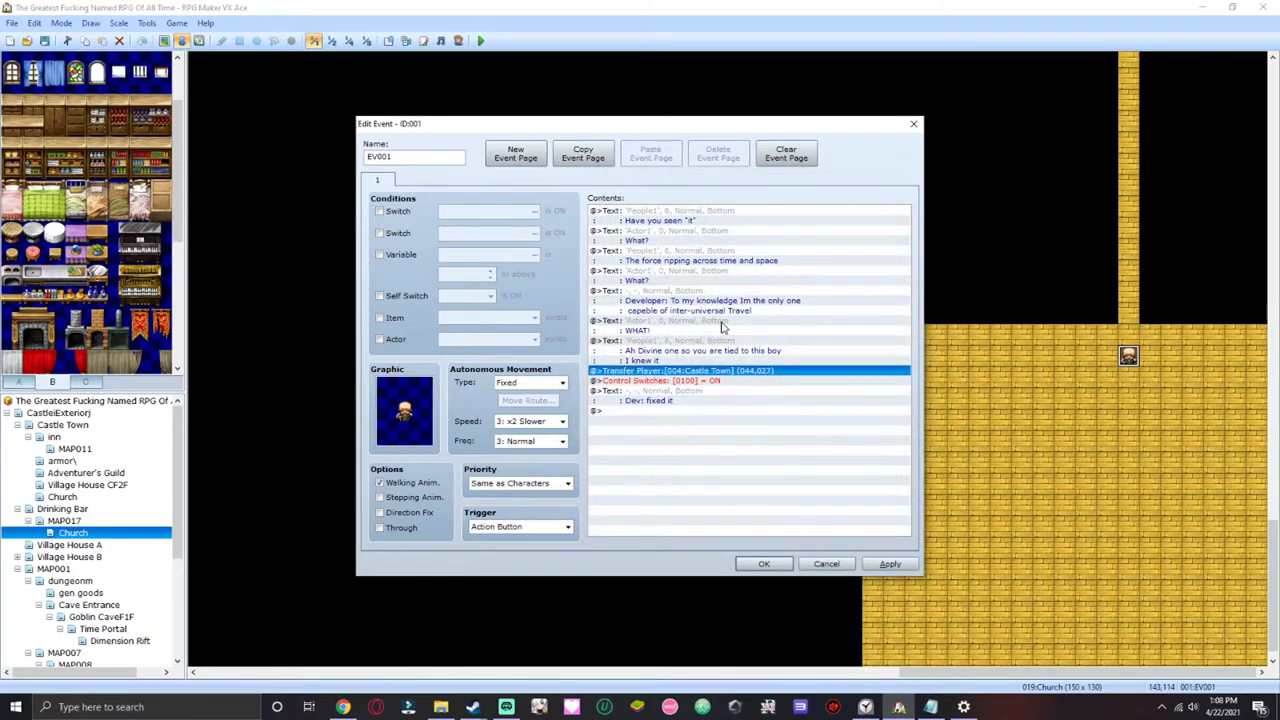
{"action": "left_click", "coordinate": [710, 381]}
{"action": "key", "text": "Insert"}
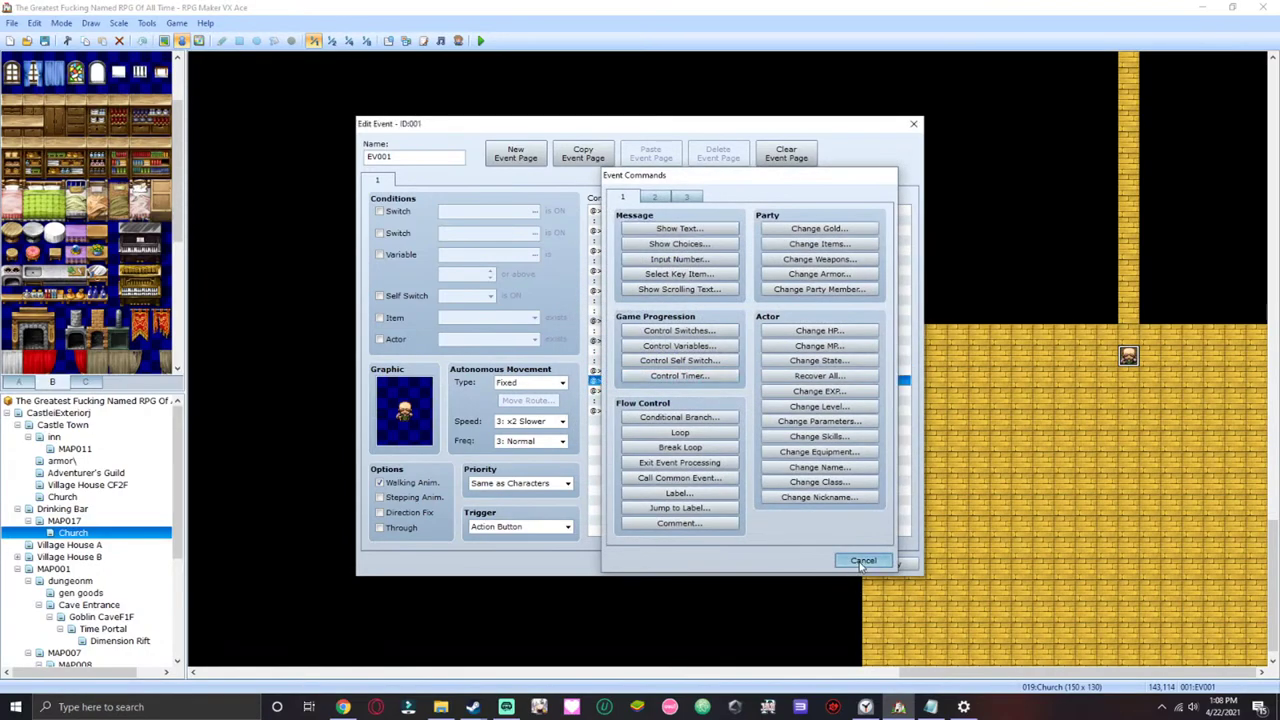
{"action": "left_click", "coordinate": [862, 562]}
- Start a text message above the Transfer Player command with the hero's Actor1 face
{"action": "double_click", "coordinate": [676, 378]}
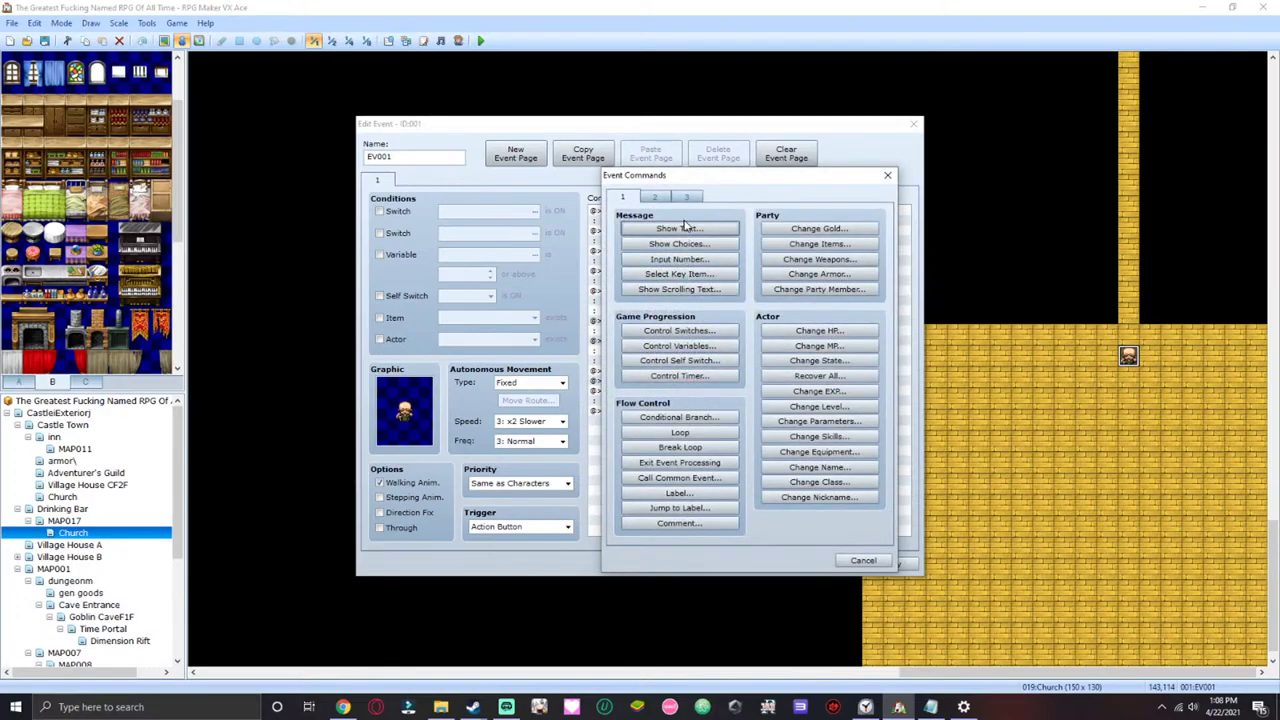
{"action": "left_click", "coordinate": [686, 226]}
{"action": "double_click", "coordinate": [624, 356]}
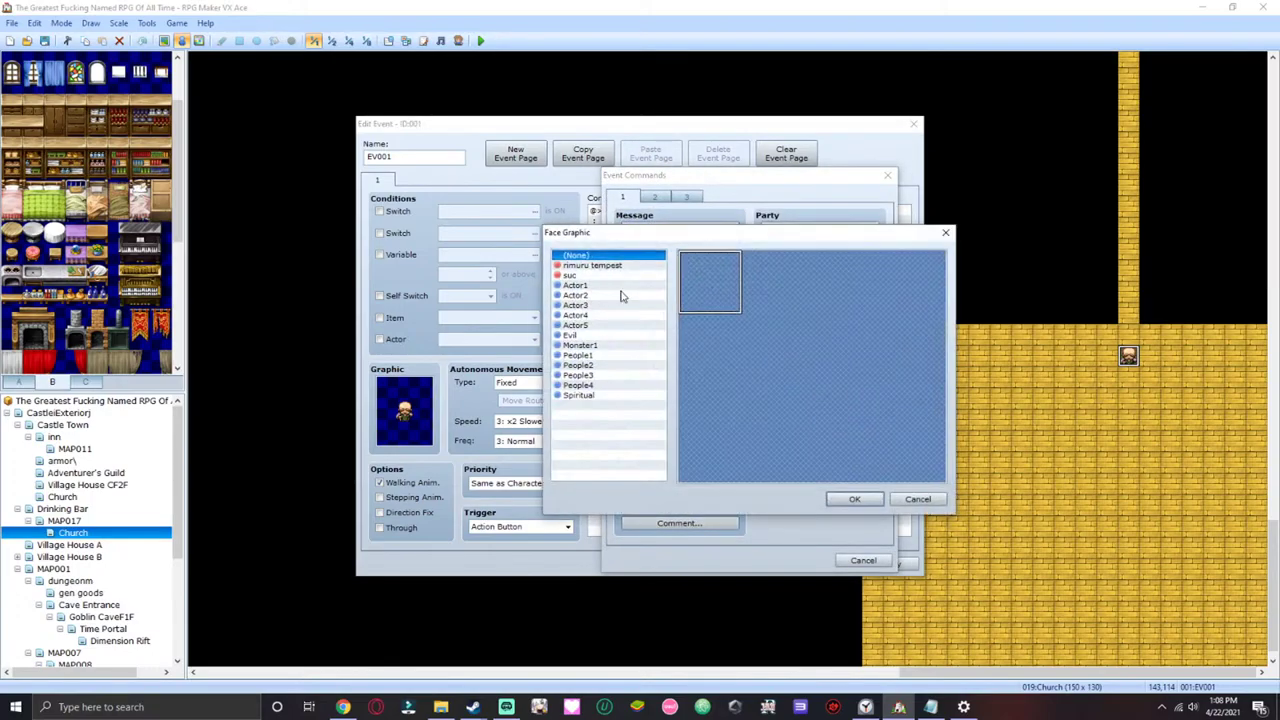
{"action": "left_click", "coordinate": [620, 295]}
{"action": "left_click", "coordinate": [854, 499]}
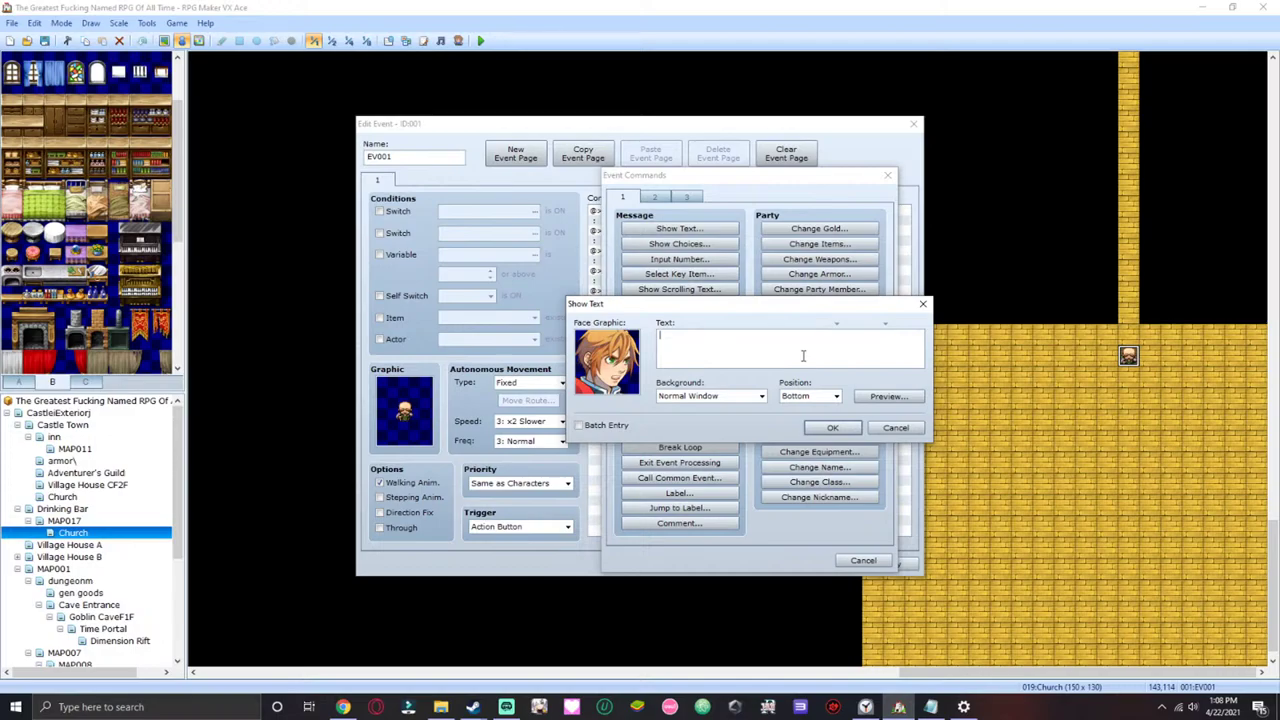
- Write "How, What When where how?" as the hero's reply and accept the message
{"action": "left_click", "coordinate": [802, 355]}
{"action": "type", "text": "How"}
{"action": "type", "text": ", wHAT"}
{"action": "key", "text": "super"}
{"action": "key", "text": "super"}
{"action": "key", "text": "BackSpace"}
{"action": "key", "text": "BackSpace"}
{"action": "key", "text": "BackSpace"}
{"action": "key", "text": "BackSpace"}
{"action": "type", "text": "What When where how?"}
{"action": "left_click", "coordinate": [833, 428]}
- Add a message without a face above the Transfer Player command: "Narrarator: He does not appear to be of this world."
{"action": "double_click", "coordinate": [636, 347]}
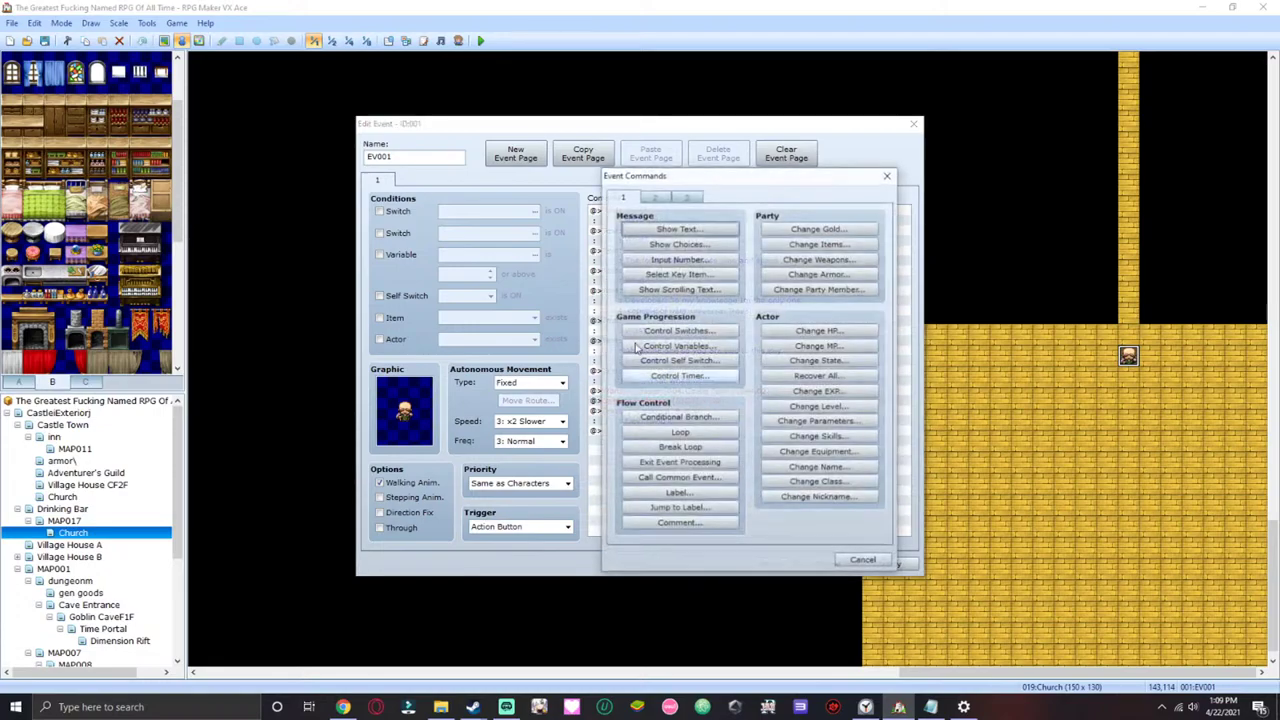
{"action": "left_click", "coordinate": [679, 229]}
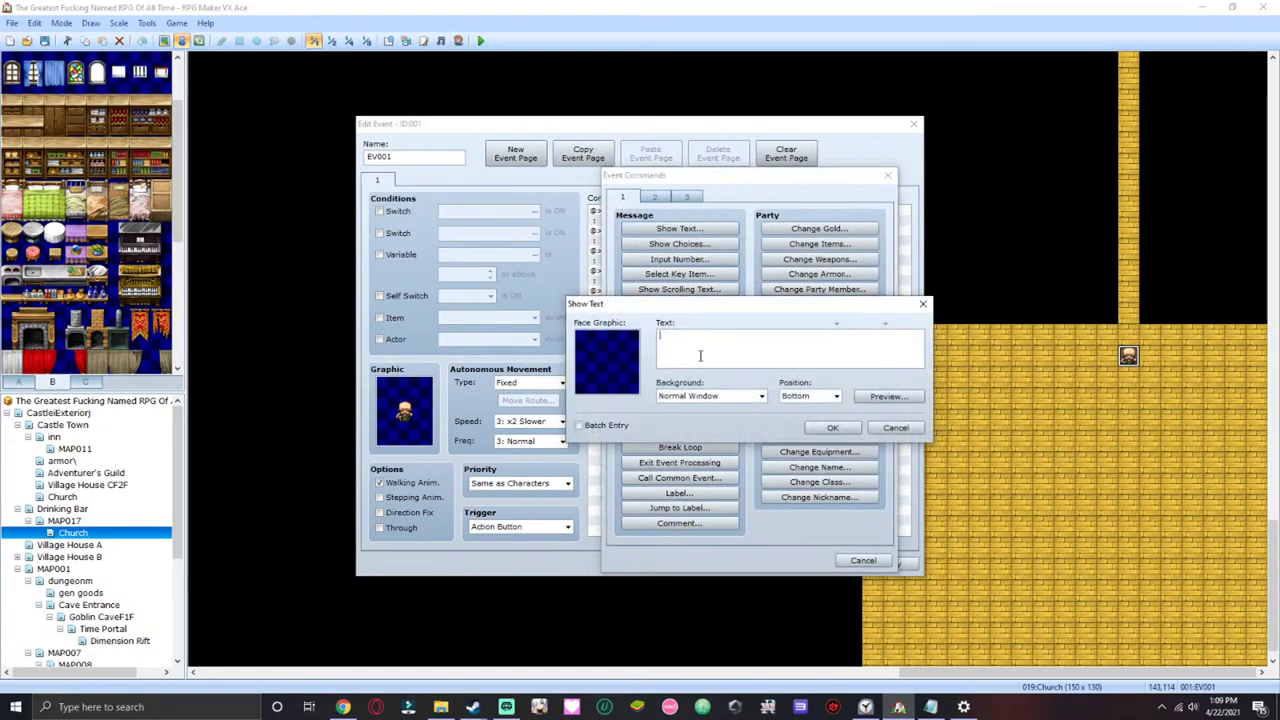
{"action": "type", "text": "Na"}
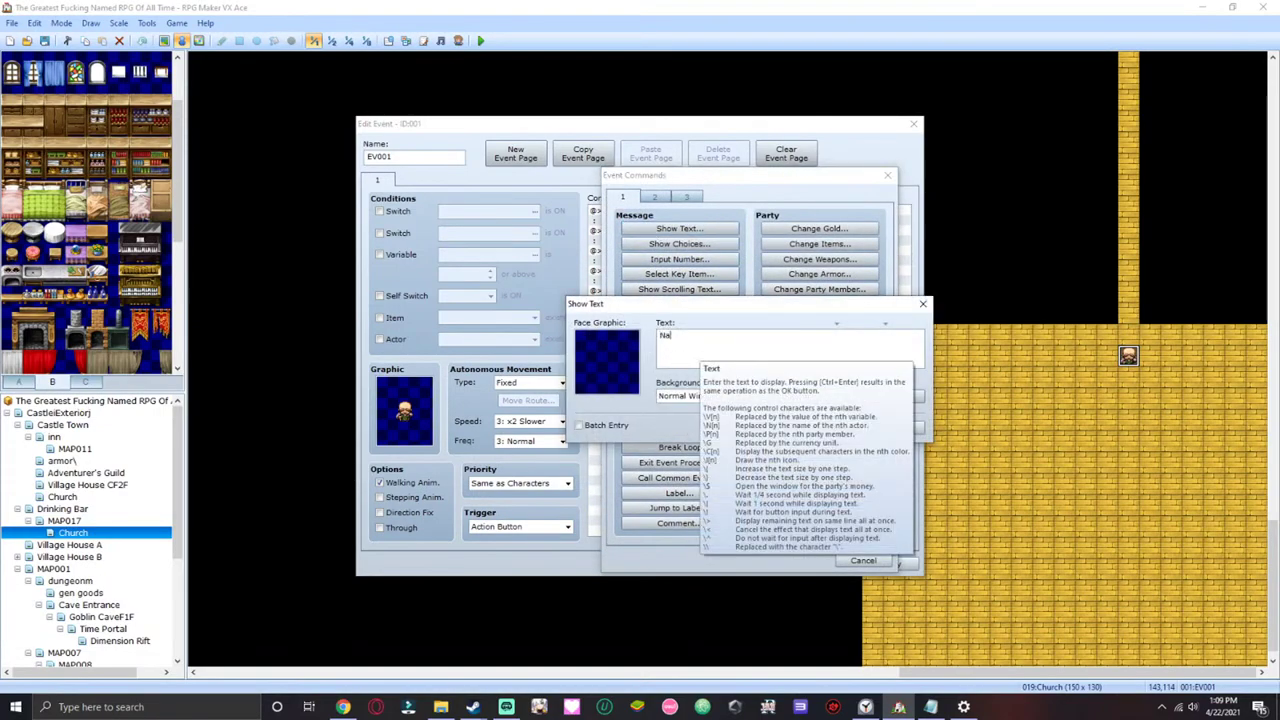
{"action": "type", "text": "rrarator: He does no"}
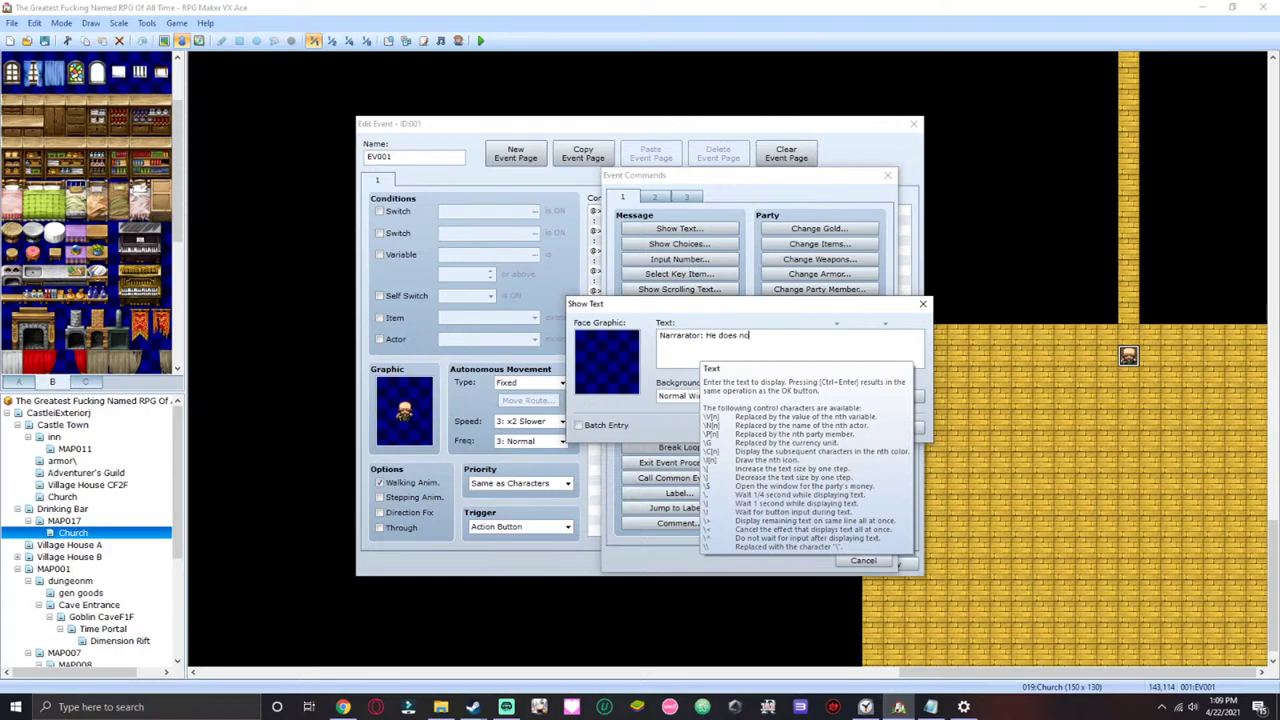
{"action": "type", "text": "t appear to be of this world."}
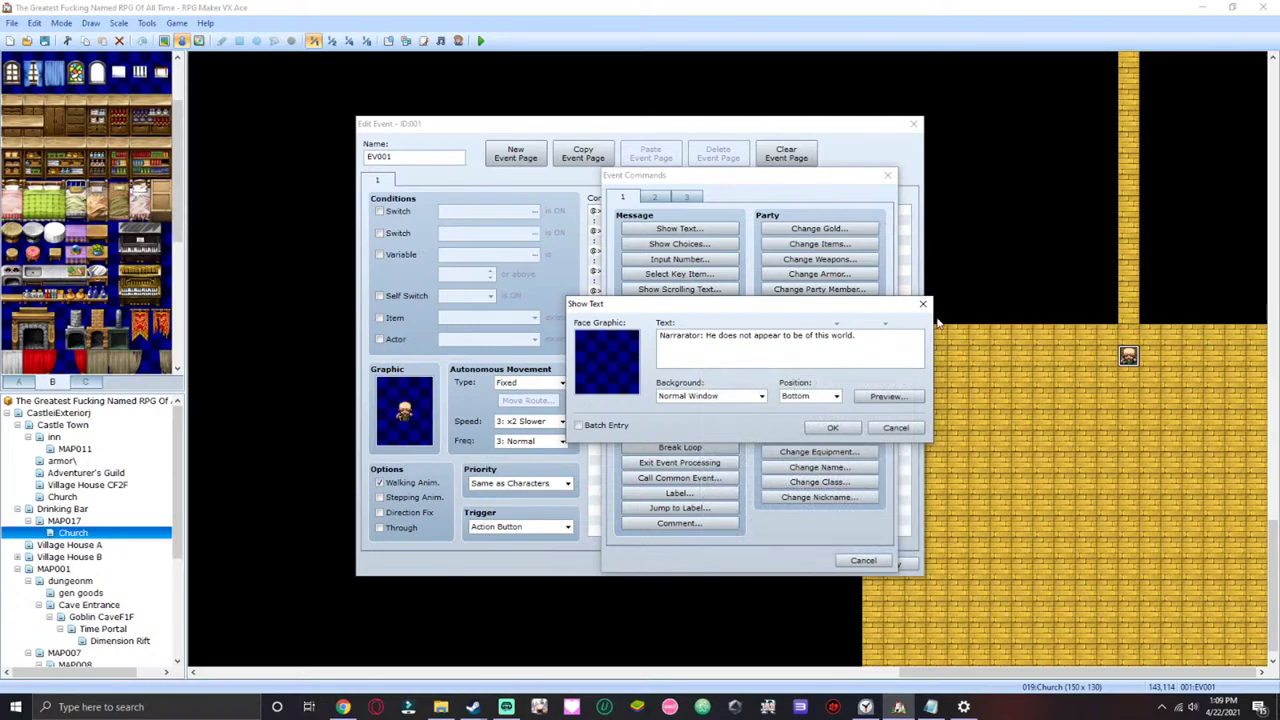
{"action": "left_click", "coordinate": [832, 428]}
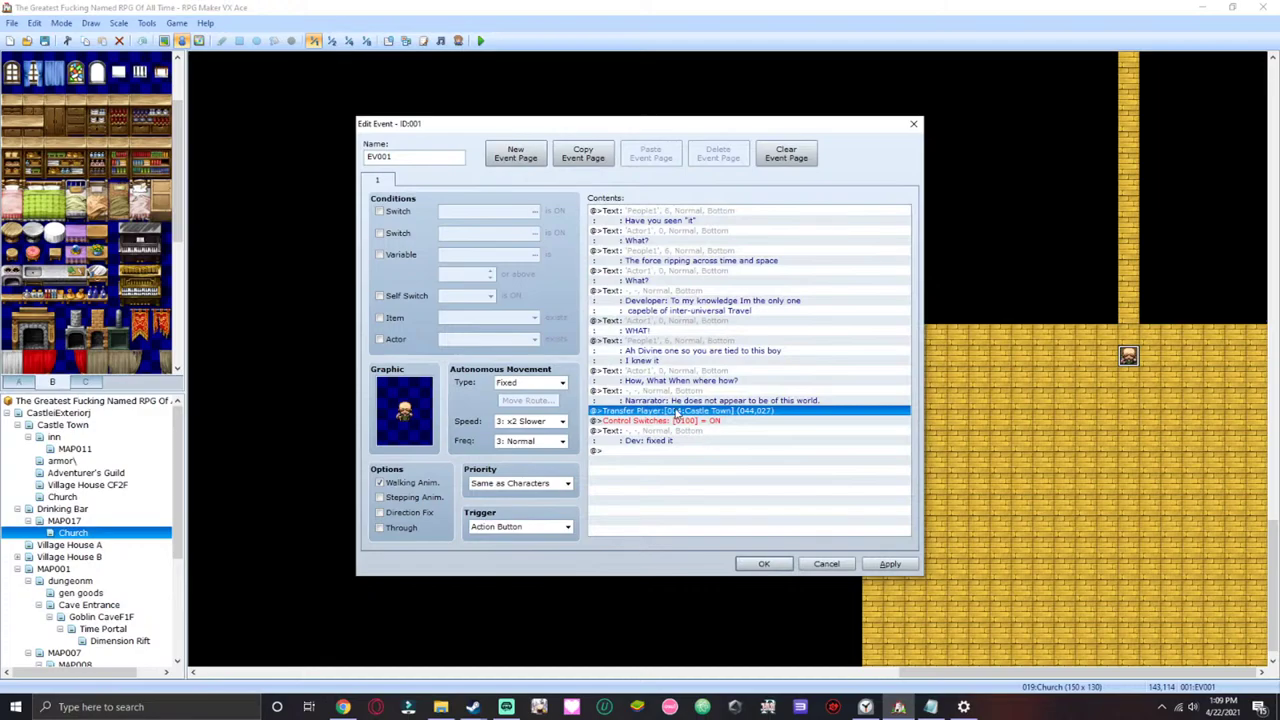
- Start a text message above the Transfer Player command with the old man's People1 face
{"action": "key", "text": "Insert"}
{"action": "left_click", "coordinate": [695, 228]}
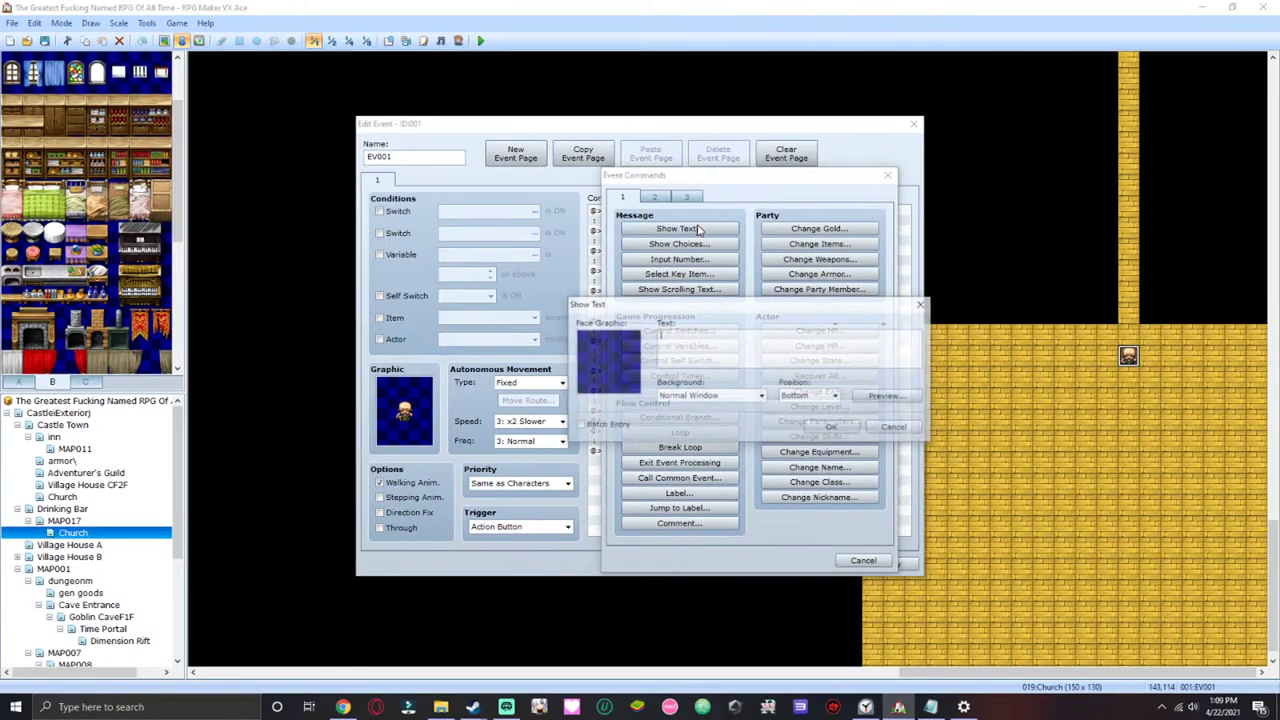
{"action": "double_click", "coordinate": [616, 365]}
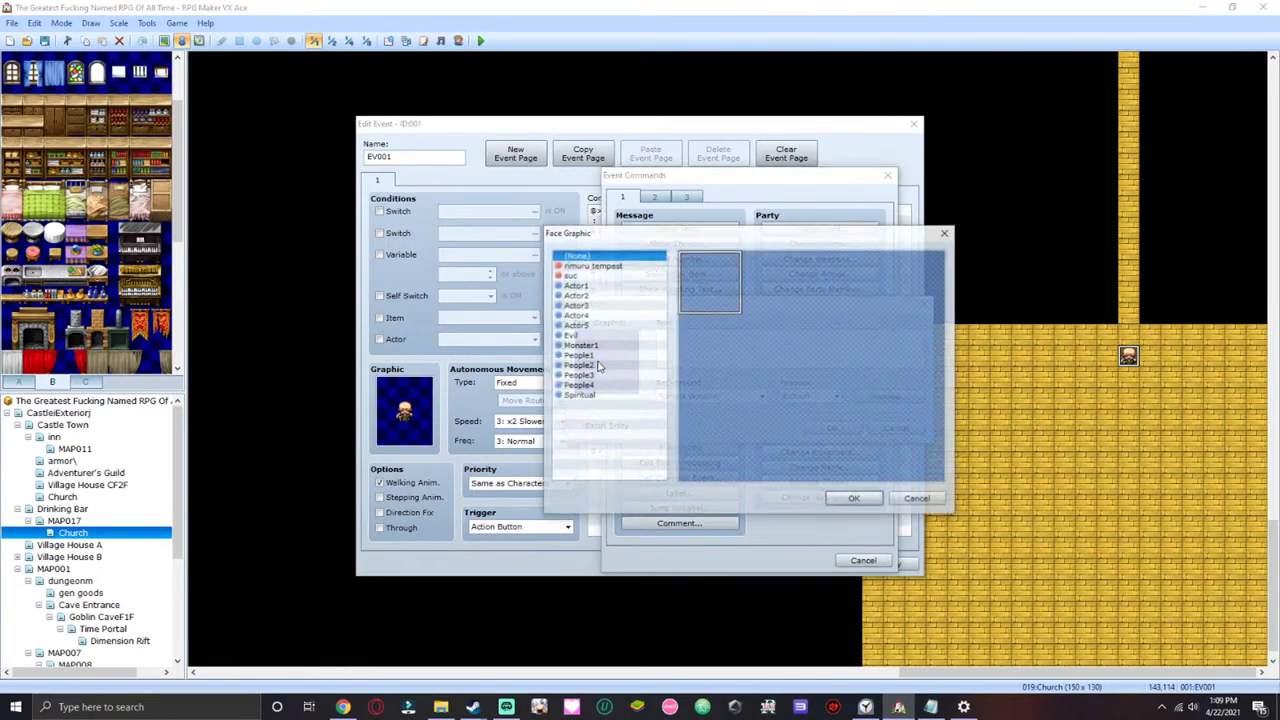
{"action": "left_click", "coordinate": [606, 346]}
{"action": "left_click", "coordinate": [606, 355]}
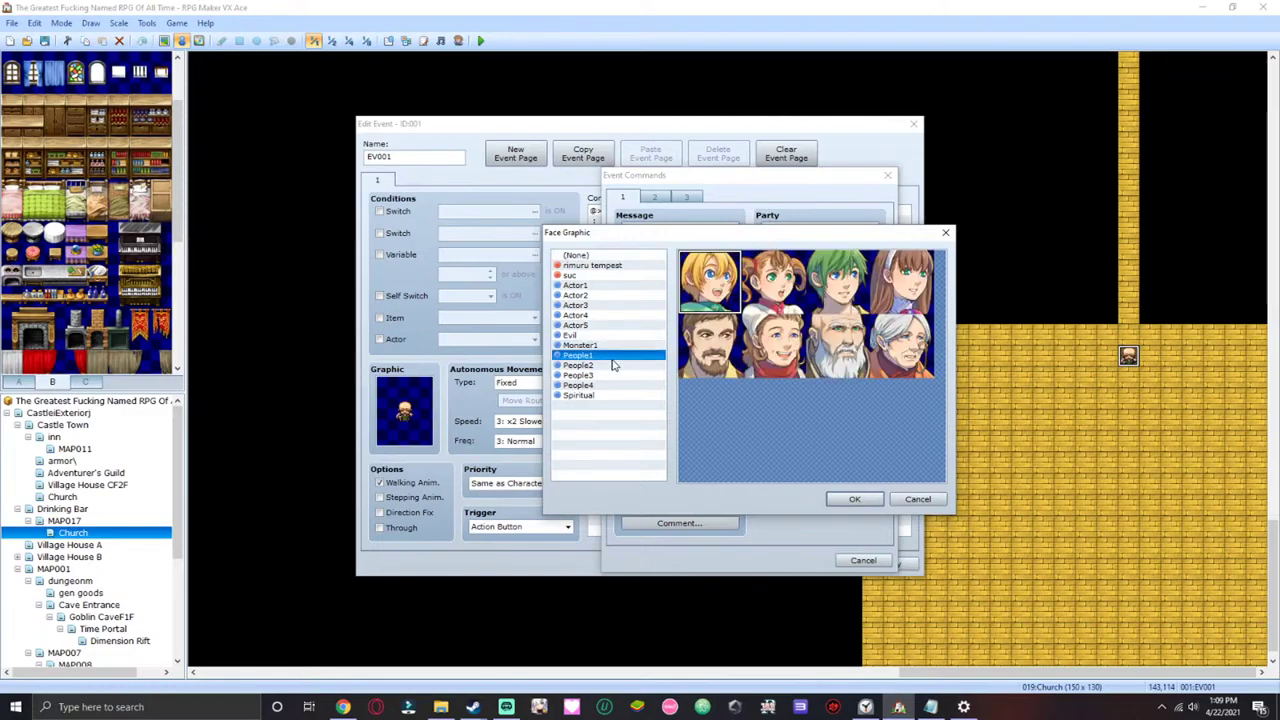
{"action": "left_click", "coordinate": [824, 340]}
{"action": "left_click", "coordinate": [855, 499]}
{"action": "left_click", "coordinate": [825, 347]}
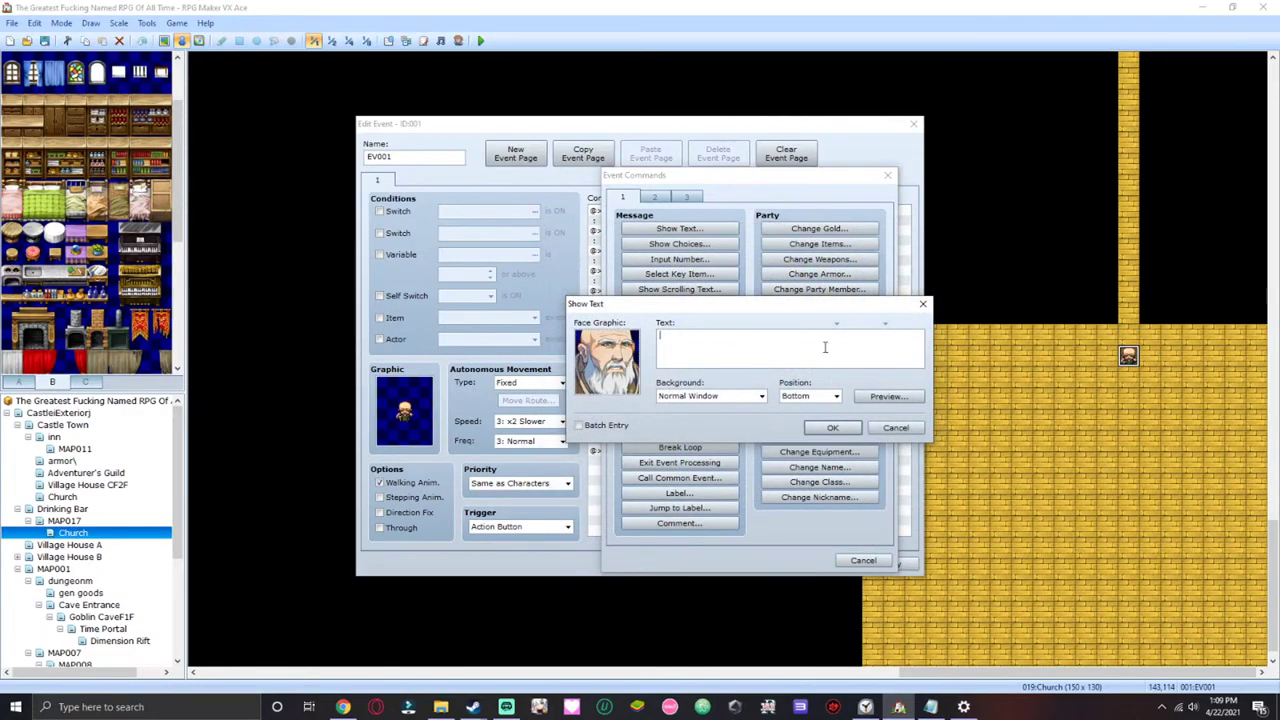
- Write "correct I found a way here as my world was destroyed" as the old man's message
{"action": "type", "text": "cornwel"}
{"action": "key", "text": "BackSpace"}
{"action": "key", "text": "BackSpace"}
{"action": "key", "text": "BackSpace"}
{"action": "type", "text": "ct"}
{"action": "type", "text": " as of "}
{"action": "type", "text": "th"}
{"action": "type", "text": "is time"}
{"action": "key", "text": "BackSpace"}
{"action": "key", "text": "BackSpace"}
{"action": "key", "text": "BackSpace"}
{"action": "key", "text": "BackSpace"}
{"action": "key", "text": "BackSpace"}
{"action": "key", "text": "BackSpace"}
{"action": "key", "text": "BackSpace"}
{"action": "key", "text": "BackSpace"}
{"action": "key", "text": "BackSpace"}
{"action": "key", "text": "BackSpace"}
{"action": "key", "text": "BackSpace"}
{"action": "key", "text": "BackSpace"}
{"action": "key", "text": "BackSpace"}
{"action": "key", "text": "BackSpace"}
{"action": "key", "text": "BackSpace"}
{"action": "key", "text": "BackSpace"}
{"action": "type", "text": "I f"}
{"action": "type", "text": "ound a w"}
{"action": "type", "text": "a=y"}
{"action": "key", "text": "BackSpace"}
{"action": "type", "text": "y here b"}
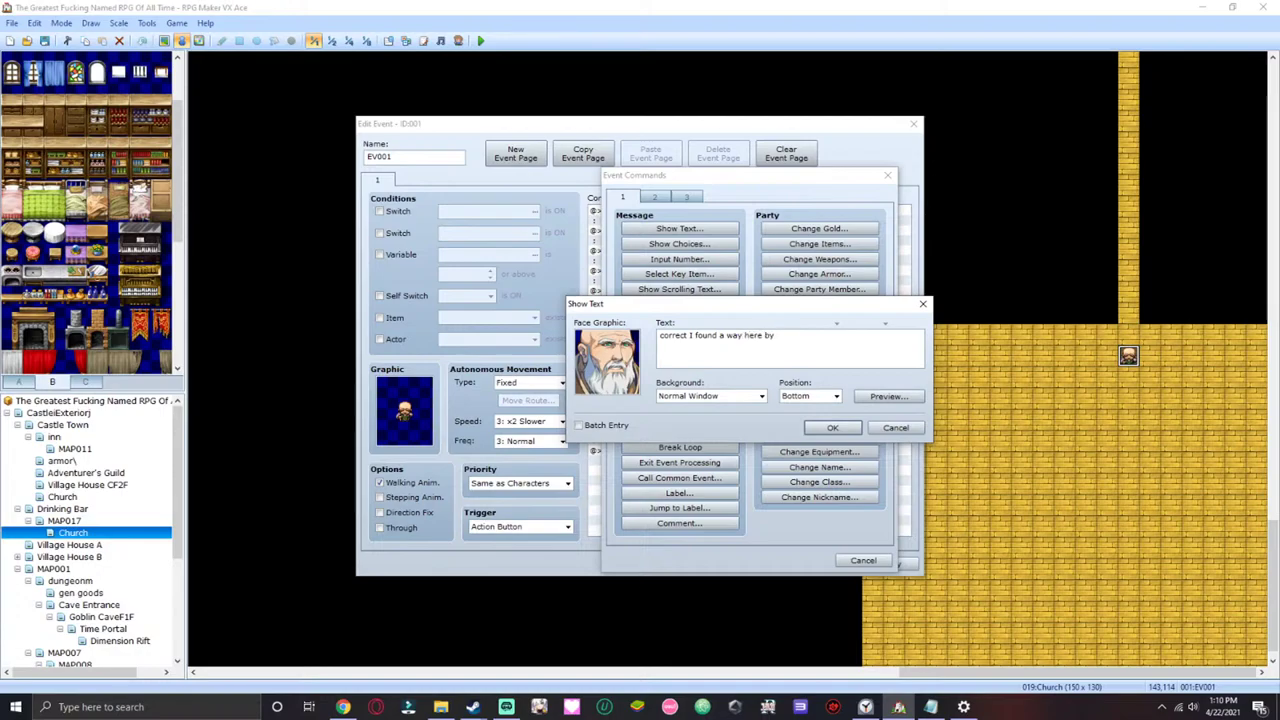
{"action": "type", "text": "y"}
{"action": "key", "text": "BackSpace"}
{"action": "key", "text": "BackSpace"}
{"action": "type", "text": "as my world wassdestroyed"}
- Preview the old man's message, rewrap it so "was destroyed" forms the second line, and accept it
{"action": "left_click", "coordinate": [885, 397]}
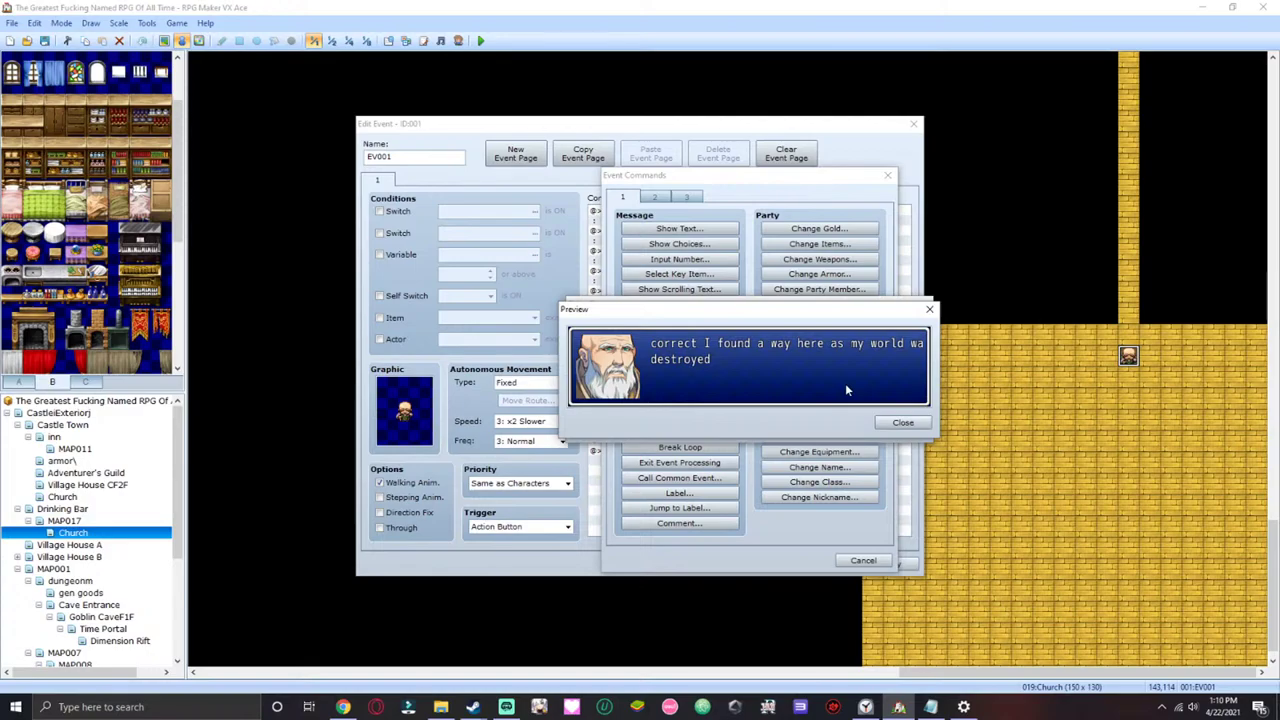
{"action": "left_click", "coordinate": [903, 422]}
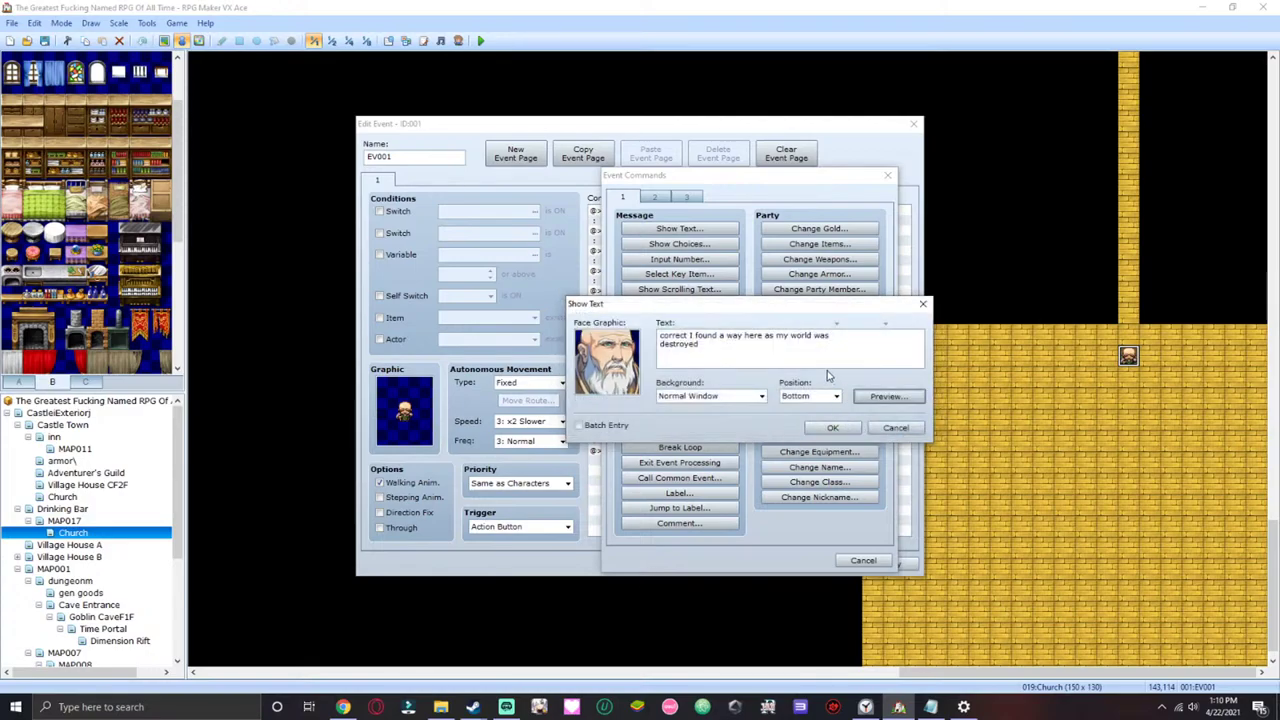
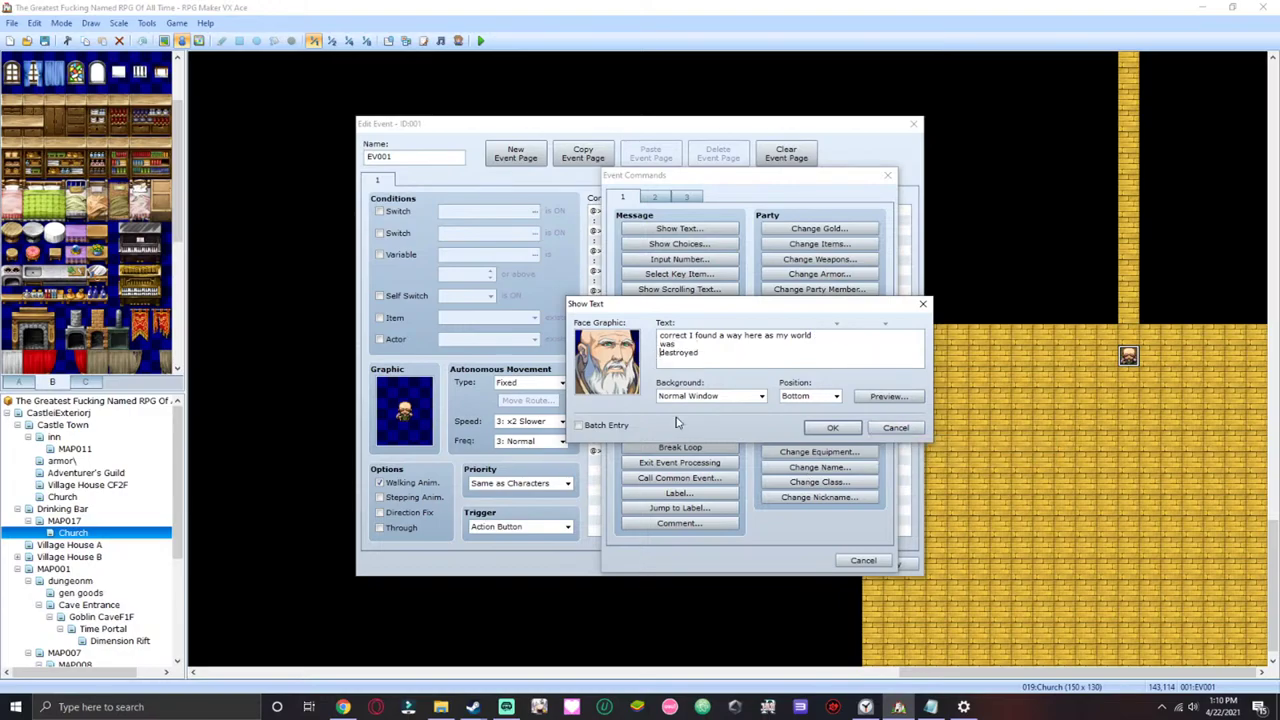
{"action": "key", "text": "BackSpace"}
{"action": "left_click", "coordinate": [825, 427]}
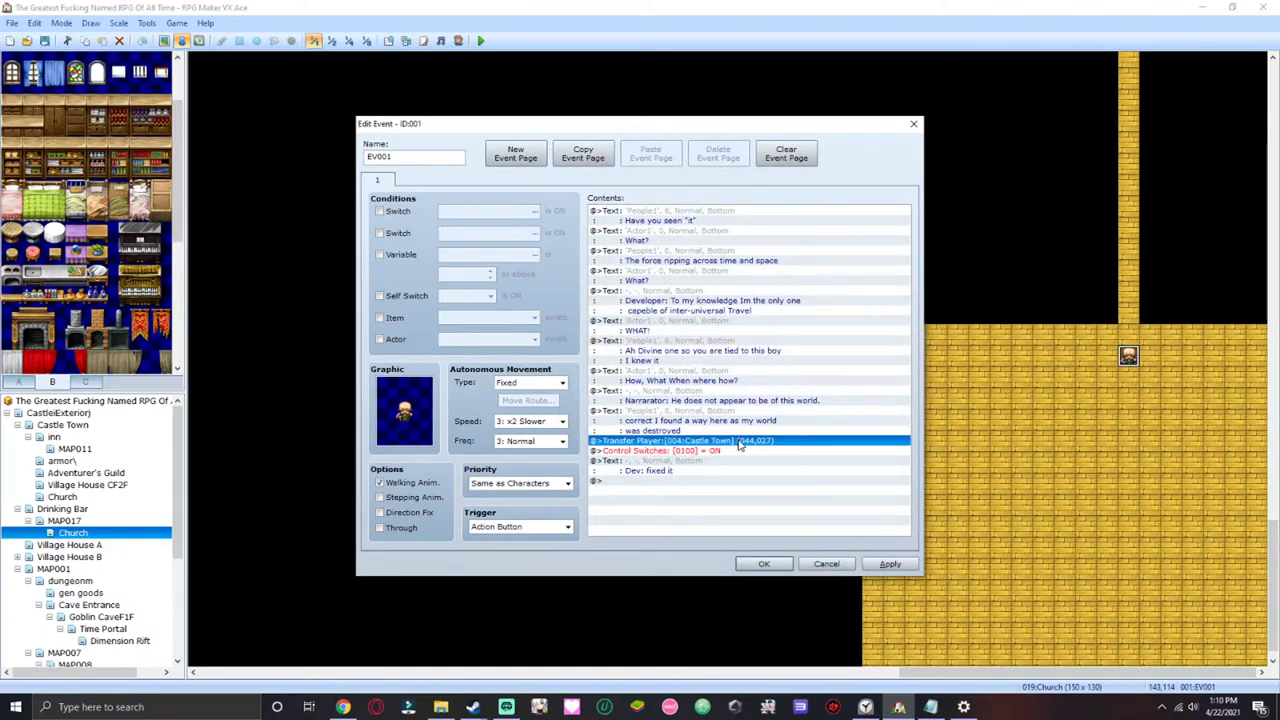
- Add a message without a face above the Transfer Player command: "All: Destroyed?"
{"action": "key", "text": "Insert"}
{"action": "left_click", "coordinate": [672, 230]}
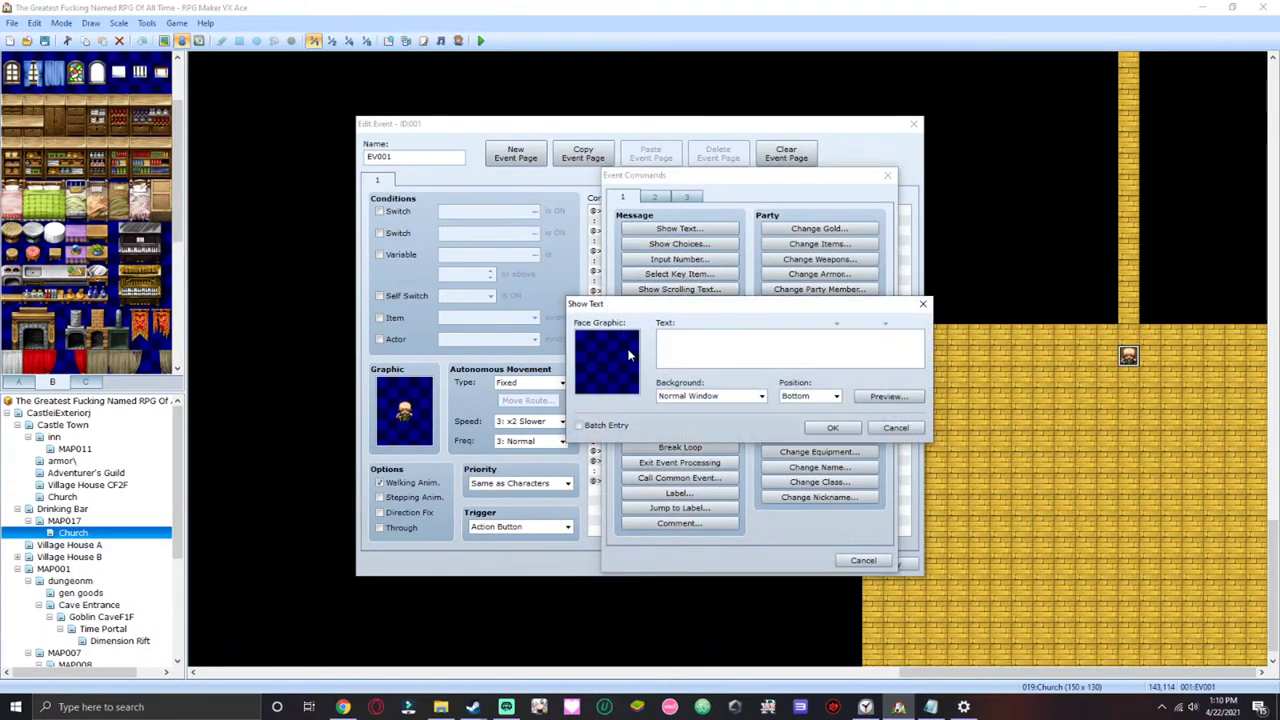
{"action": "type", "text": "All"}
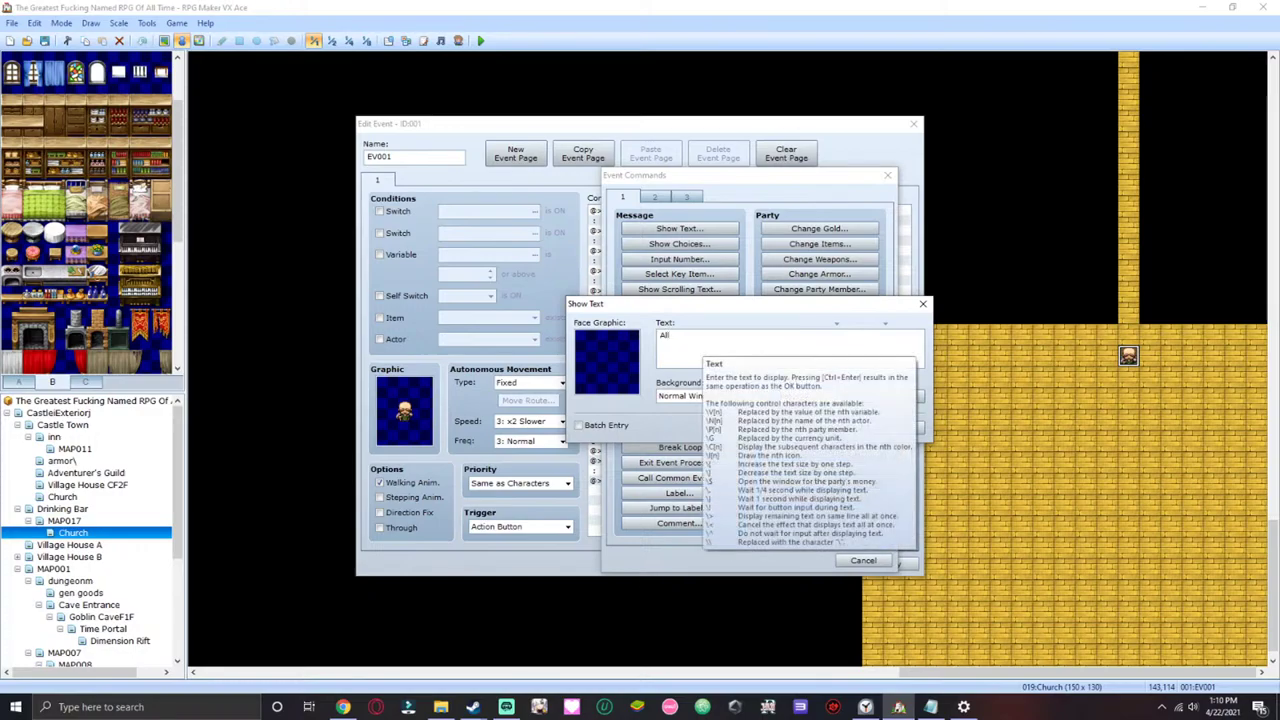
{"action": "type", "text": "k Destroyed?"}
{"action": "left_click", "coordinate": [833, 427]}
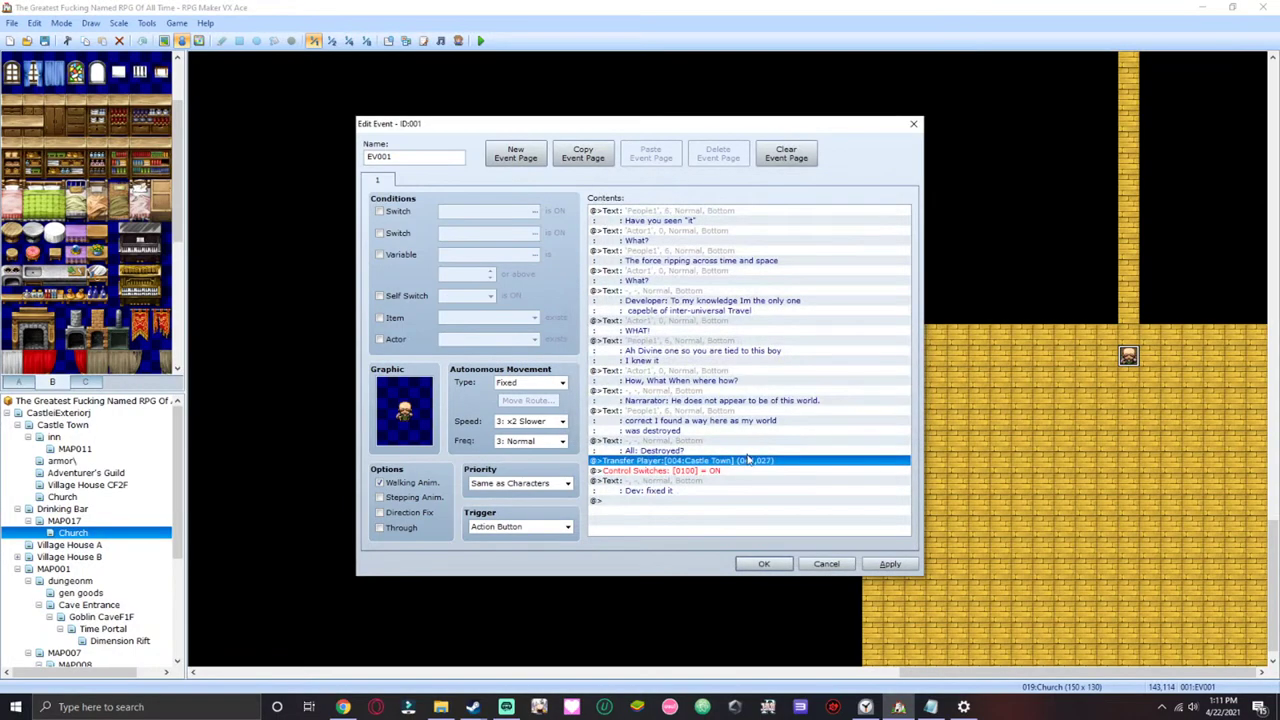
- Start another text message above the Transfer Player command, using the old man's face from People1
{"action": "double_click", "coordinate": [750, 460]}
{"action": "left_click", "coordinate": [702, 233]}
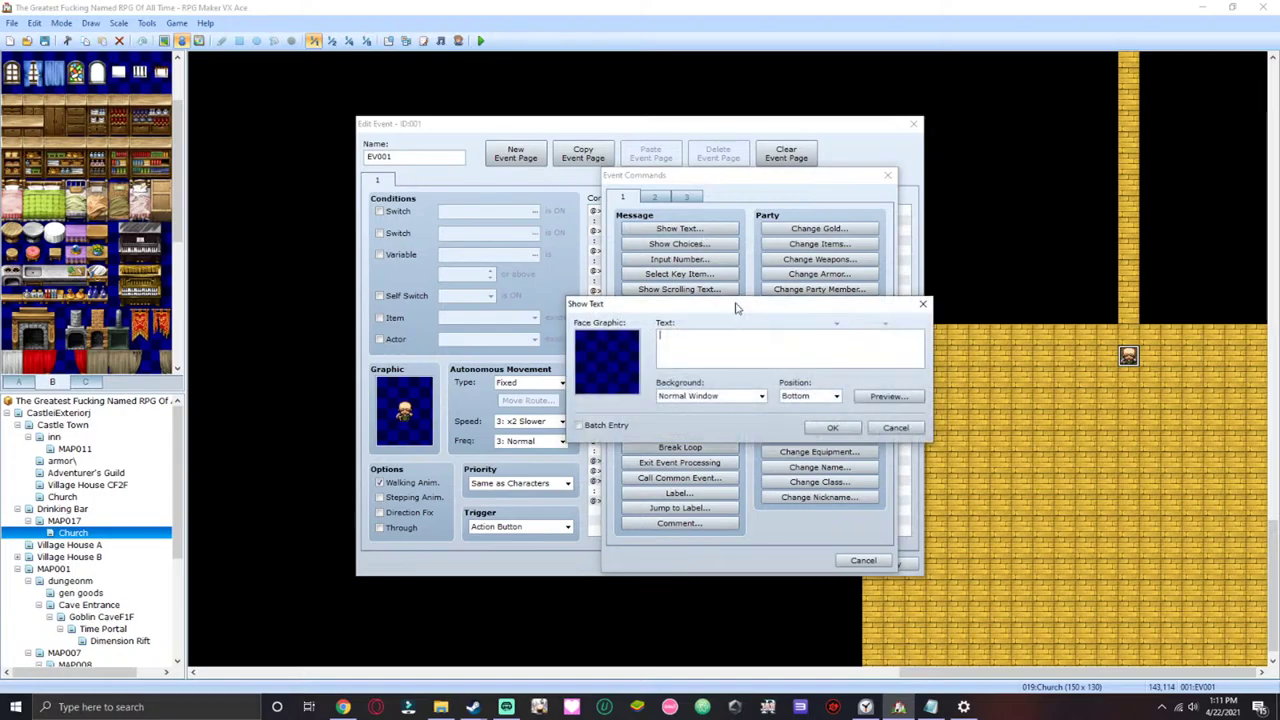
{"action": "double_click", "coordinate": [620, 350]}
{"action": "left_click", "coordinate": [615, 285]}
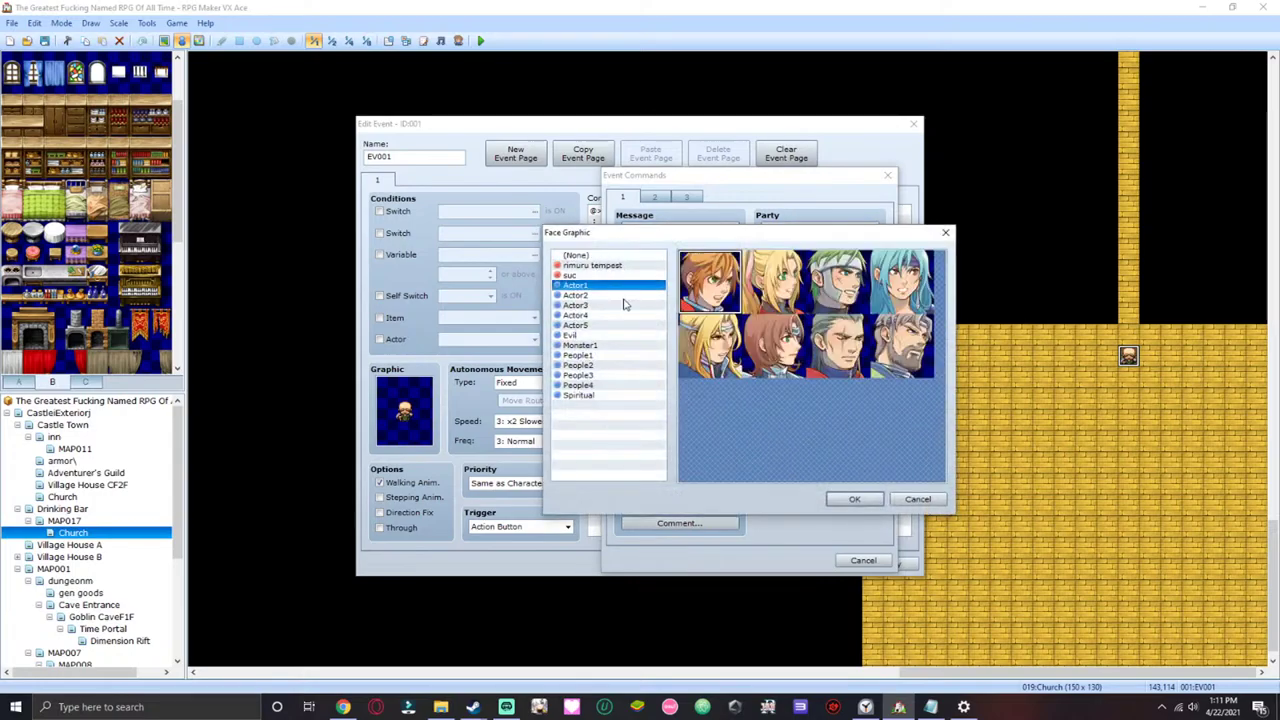
{"action": "left_click", "coordinate": [836, 346]}
{"action": "left_click", "coordinate": [580, 385]}
{"action": "left_click", "coordinate": [596, 364]}
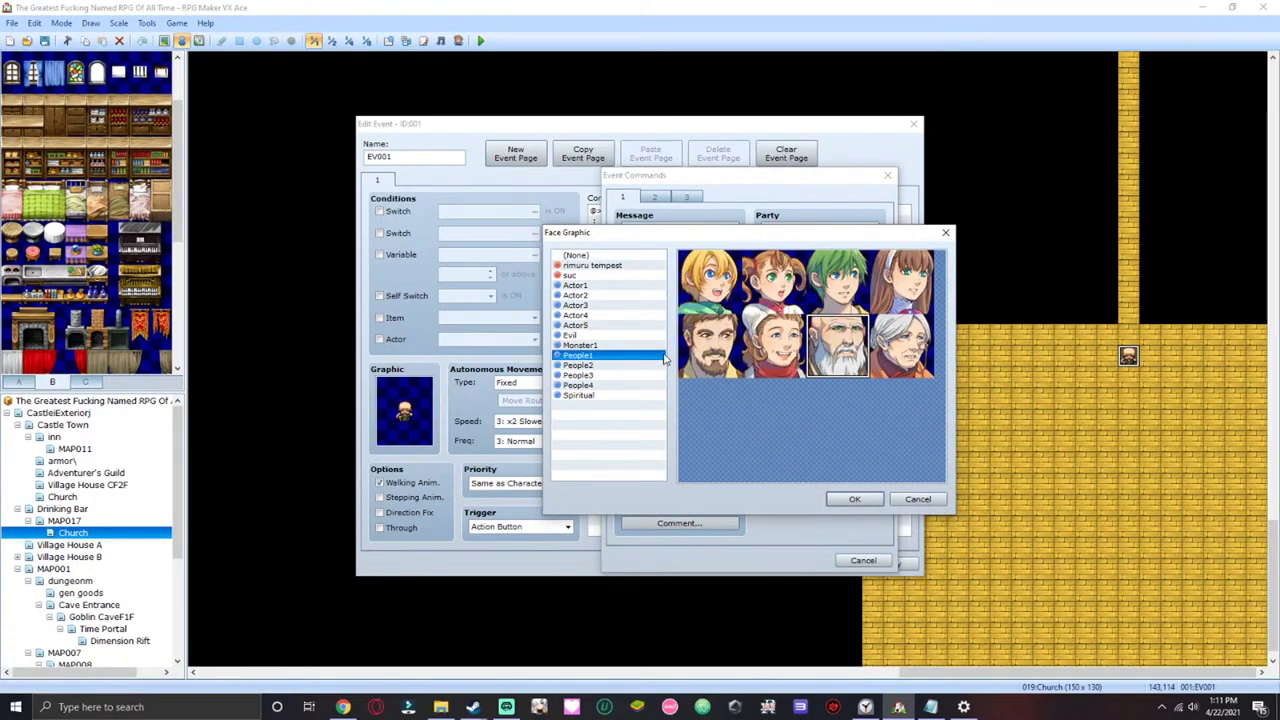
{"action": "left_click", "coordinate": [809, 352]}
{"action": "left_click", "coordinate": [854, 498]}
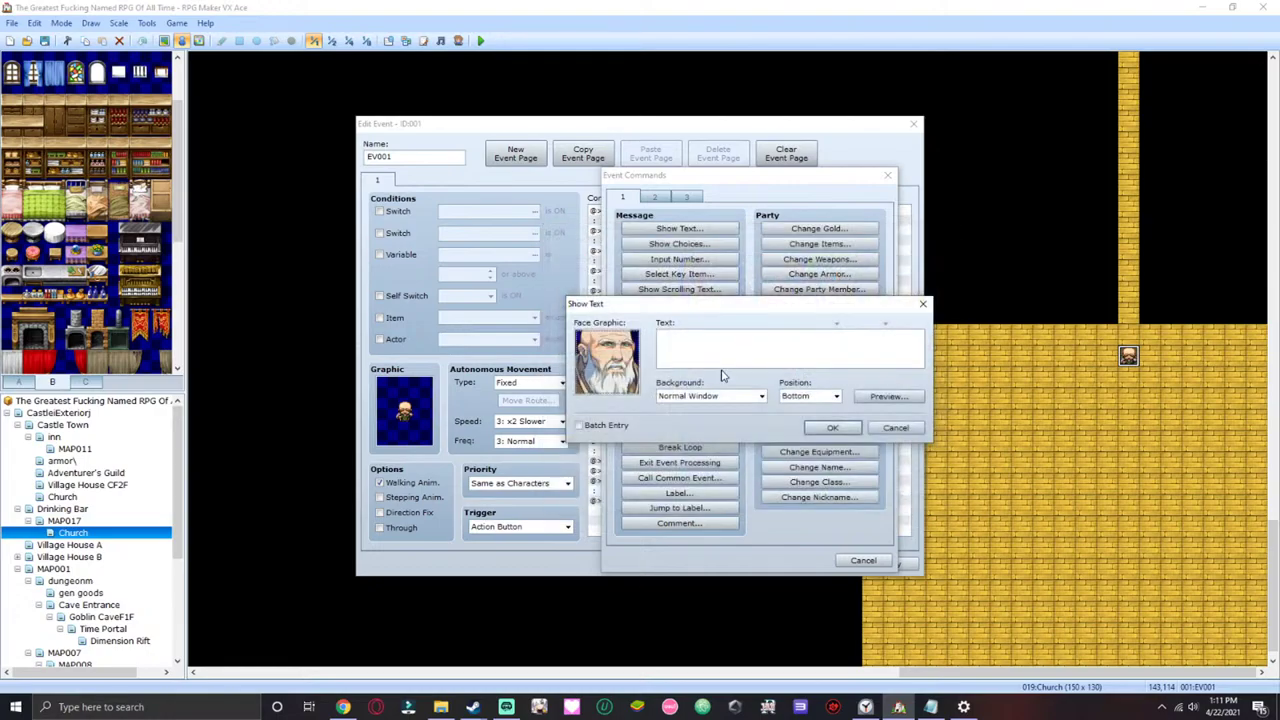
- Write "I don't have much Time You have" with 'to Stop "It"' on a second line, and accept the message
{"action": "left_click", "coordinate": [713, 343]}
{"action": "type", "text": "I don't h"}
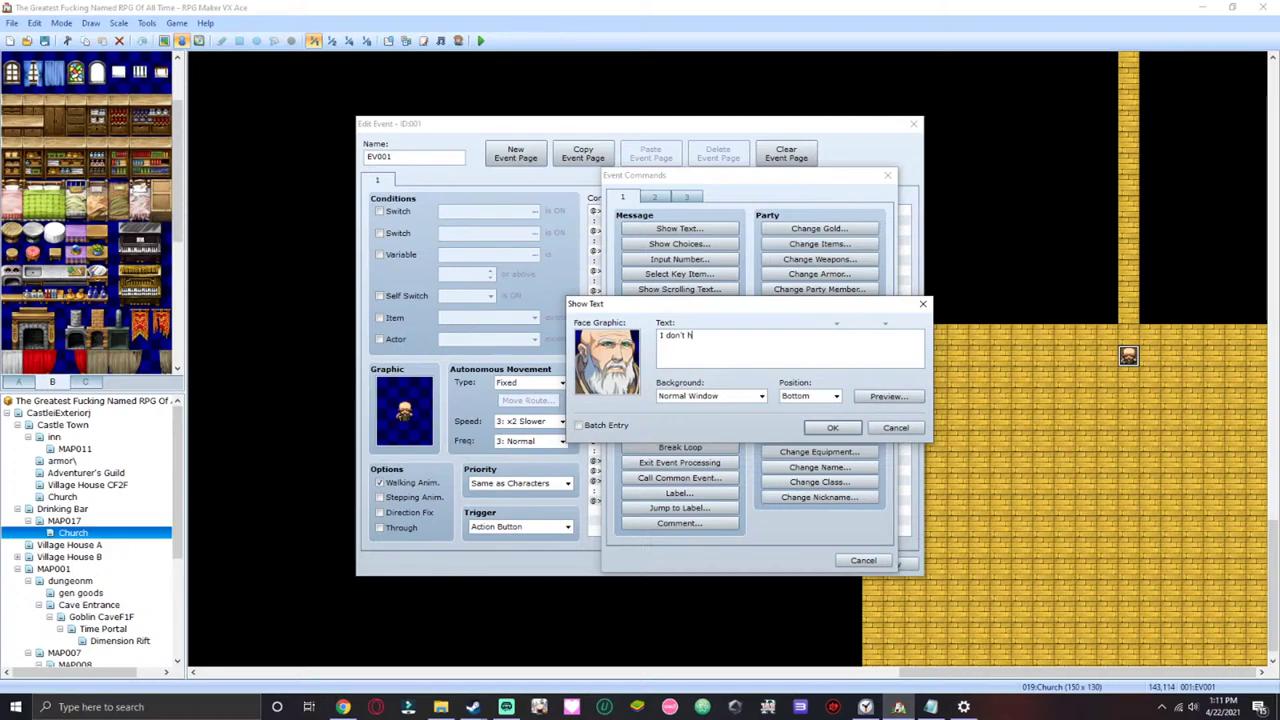
{"action": "type", "text": "ave much Time"}
{"action": "type", "text": "You ha"}
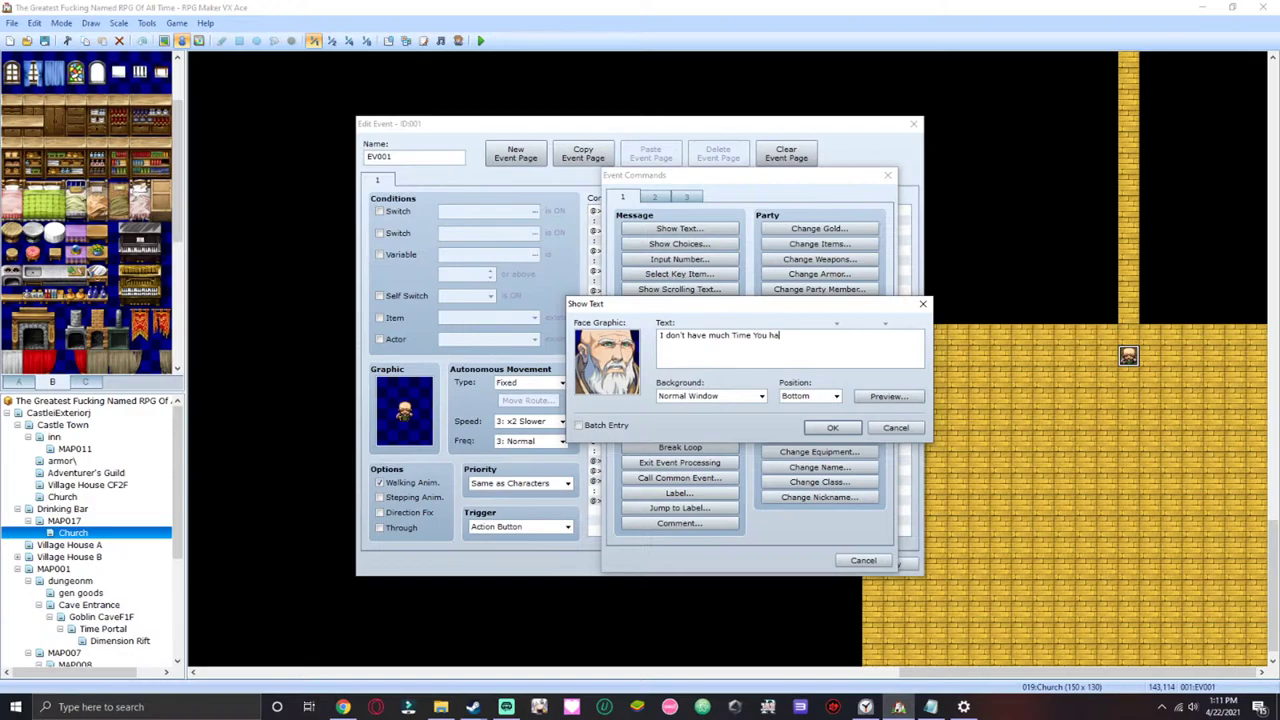
{"action": "type", "text": "ve "}
{"action": "type", "text": "to St"}
{"action": "type", "text": "op \"It"}
{"action": "left_click", "coordinate": [812, 428]}
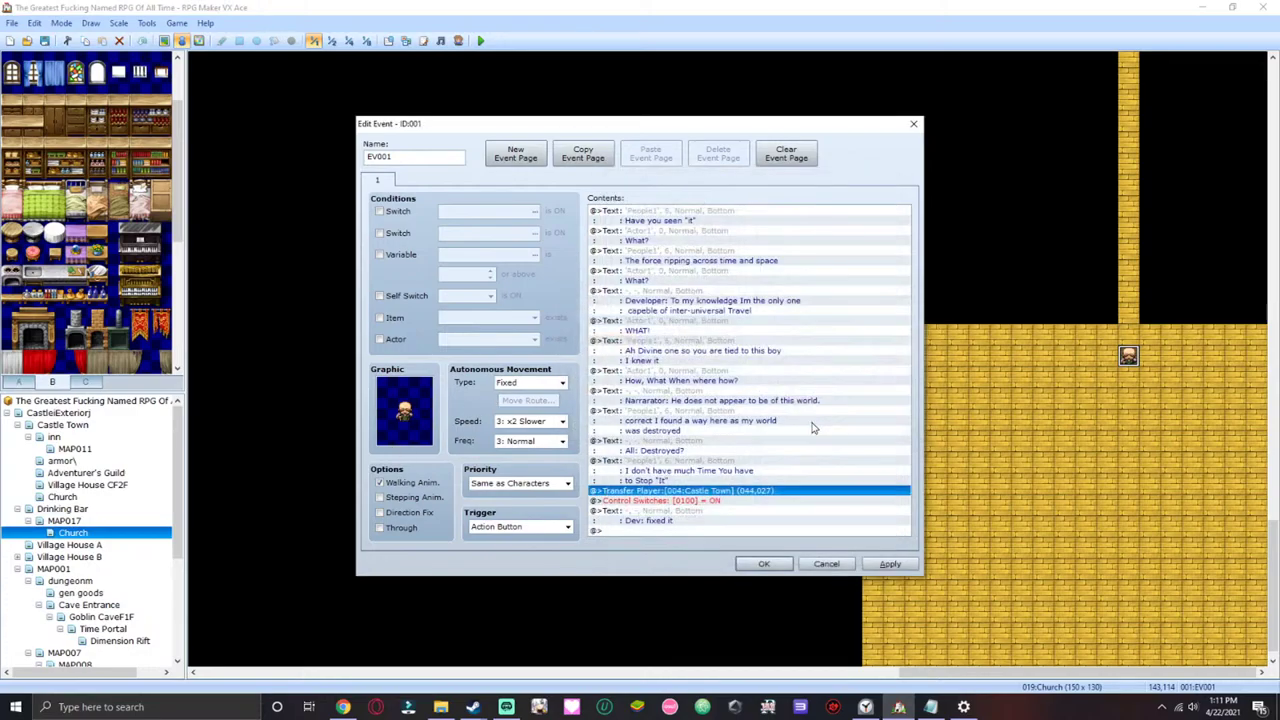
- Replace the "Dev: fixed it" message below the switch command with "Developer And Narrarator: Well that was odd"
{"action": "left_click", "coordinate": [718, 521]}
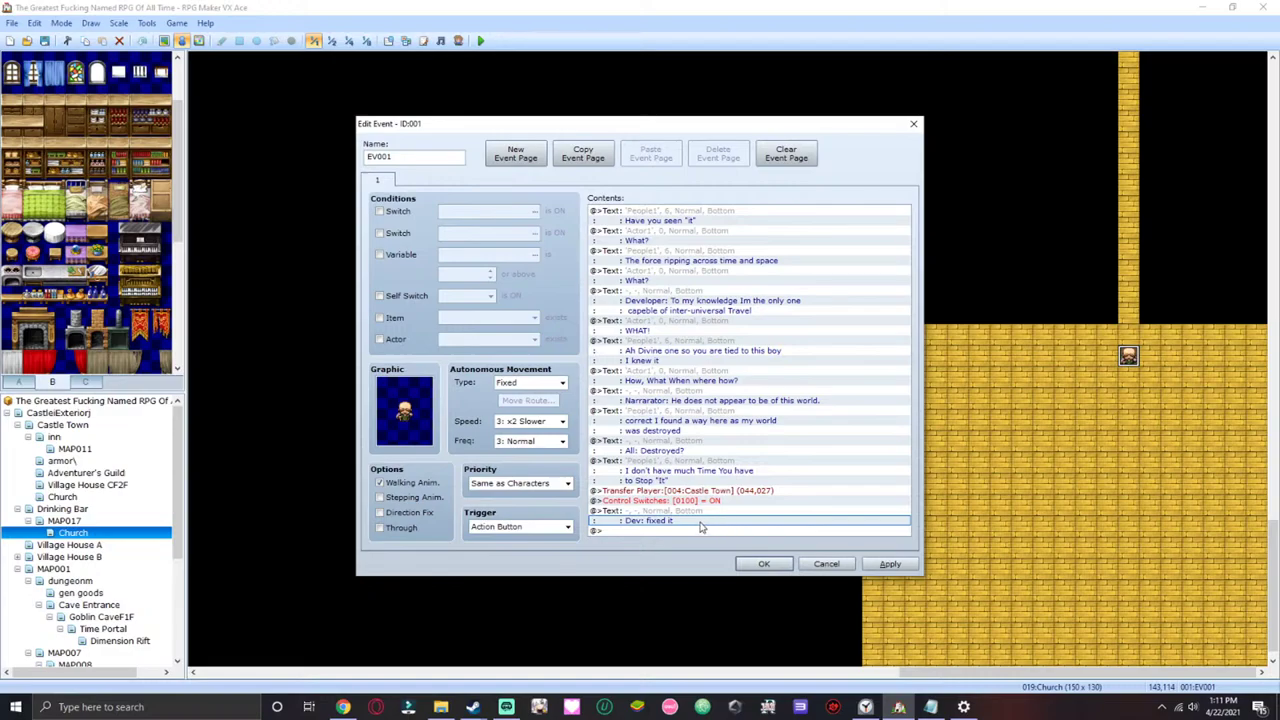
{"action": "left_click", "coordinate": [665, 501]}
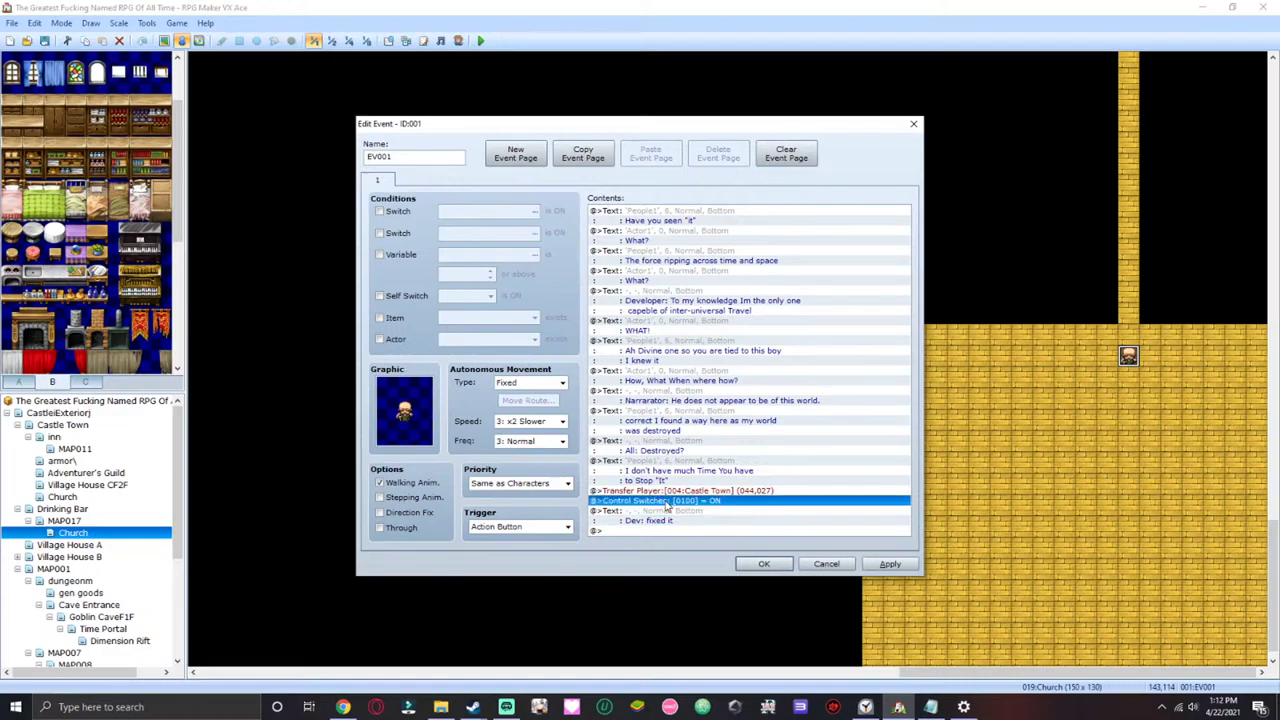
{"action": "left_click", "coordinate": [663, 521]}
{"action": "left_click", "coordinate": [657, 517]}
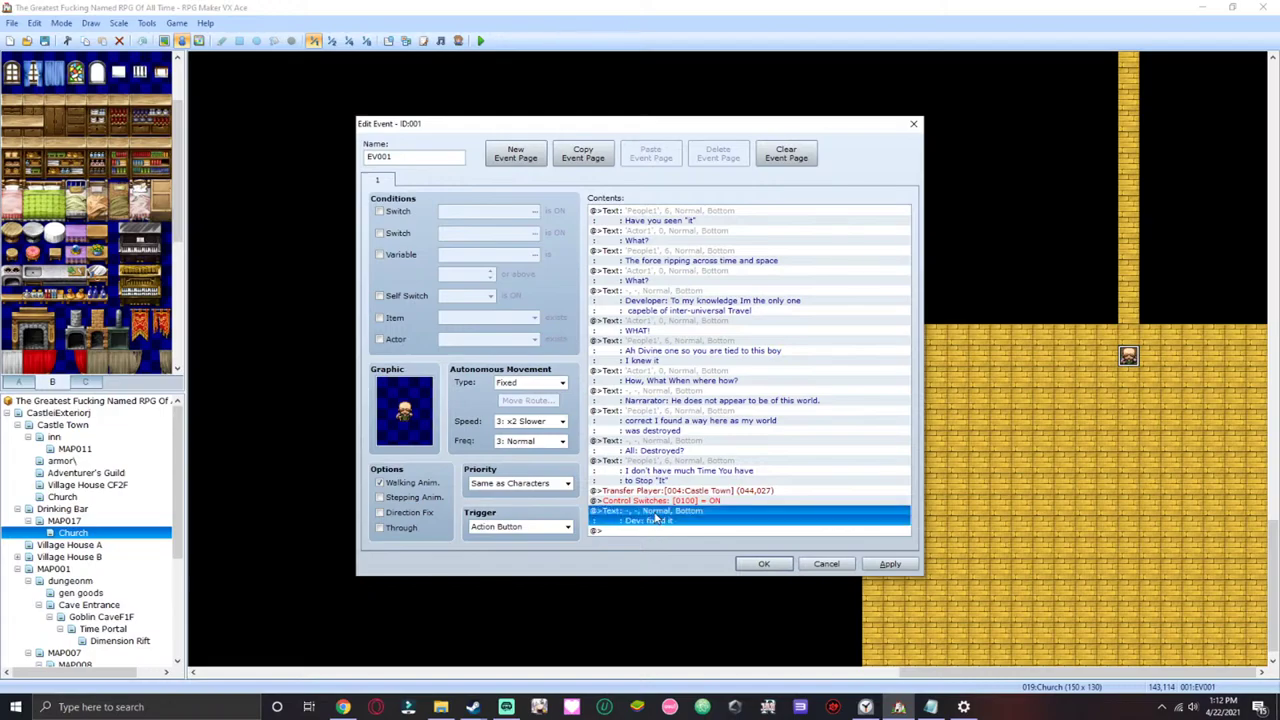
{"action": "right_click", "coordinate": [657, 516]}
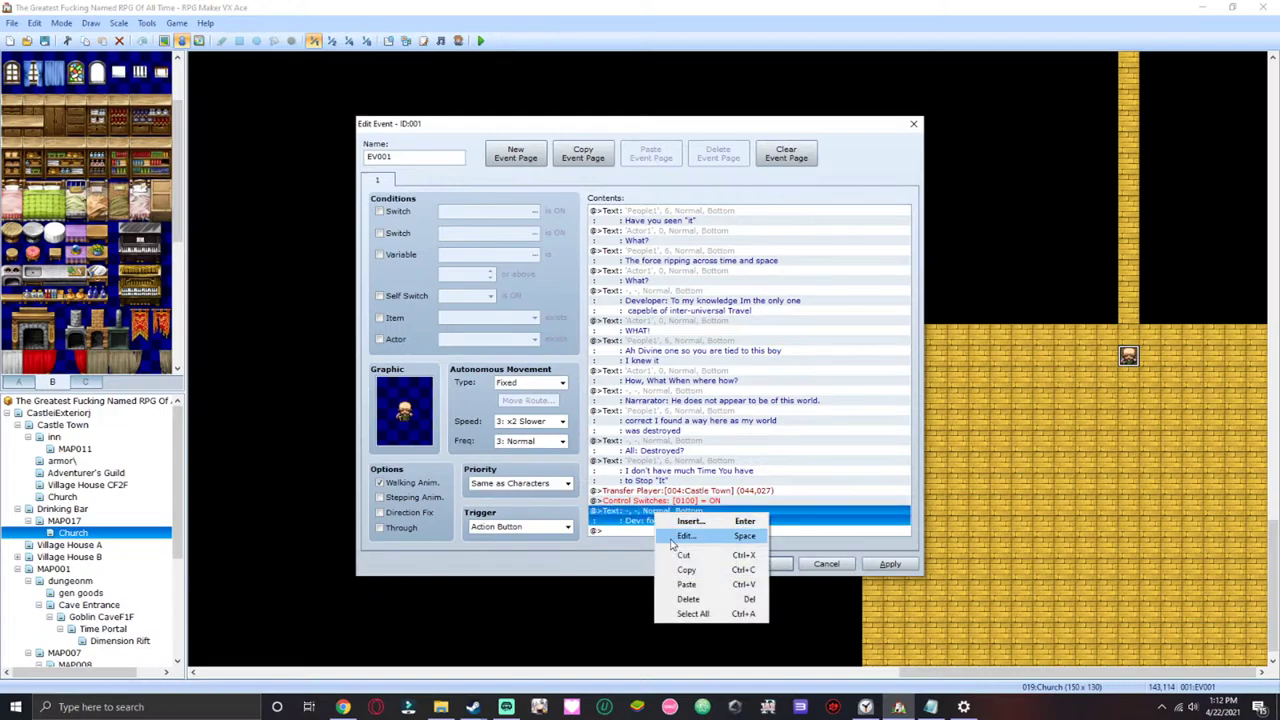
{"action": "left_click", "coordinate": [676, 538]}
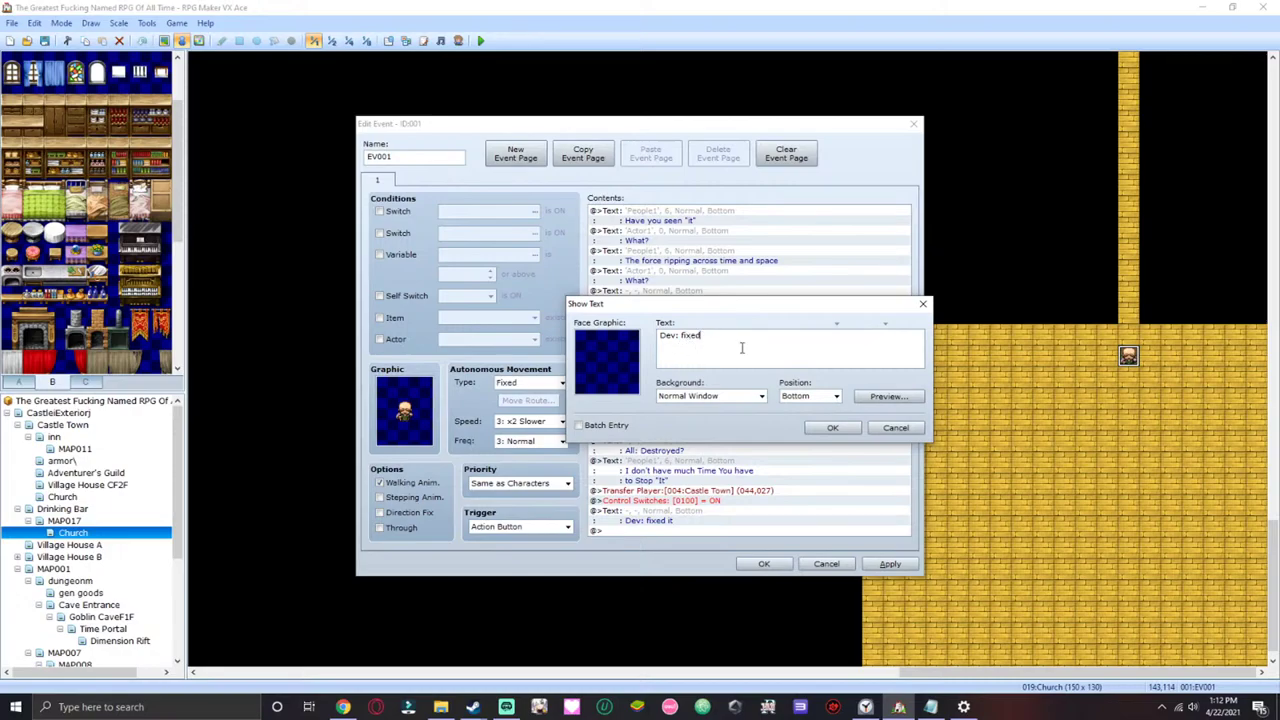
{"action": "key", "text": "BackSpace"}
{"action": "key", "text": "BackSpace"}
{"action": "key", "text": "BackSpace"}
{"action": "key", "text": "BackSpace"}
{"action": "key", "text": "BackSpace"}
{"action": "key", "text": "BackSpace"}
{"action": "type", "text": "De"}
{"action": "type", "text": "velop"}
{"action": "type", "text": "er"}
{"action": "type", "text": "And Narrarator "}
{"action": "type", "text": " Wer"}
{"action": "type", "text": "as"}
{"action": "type", "text": "s odd"}
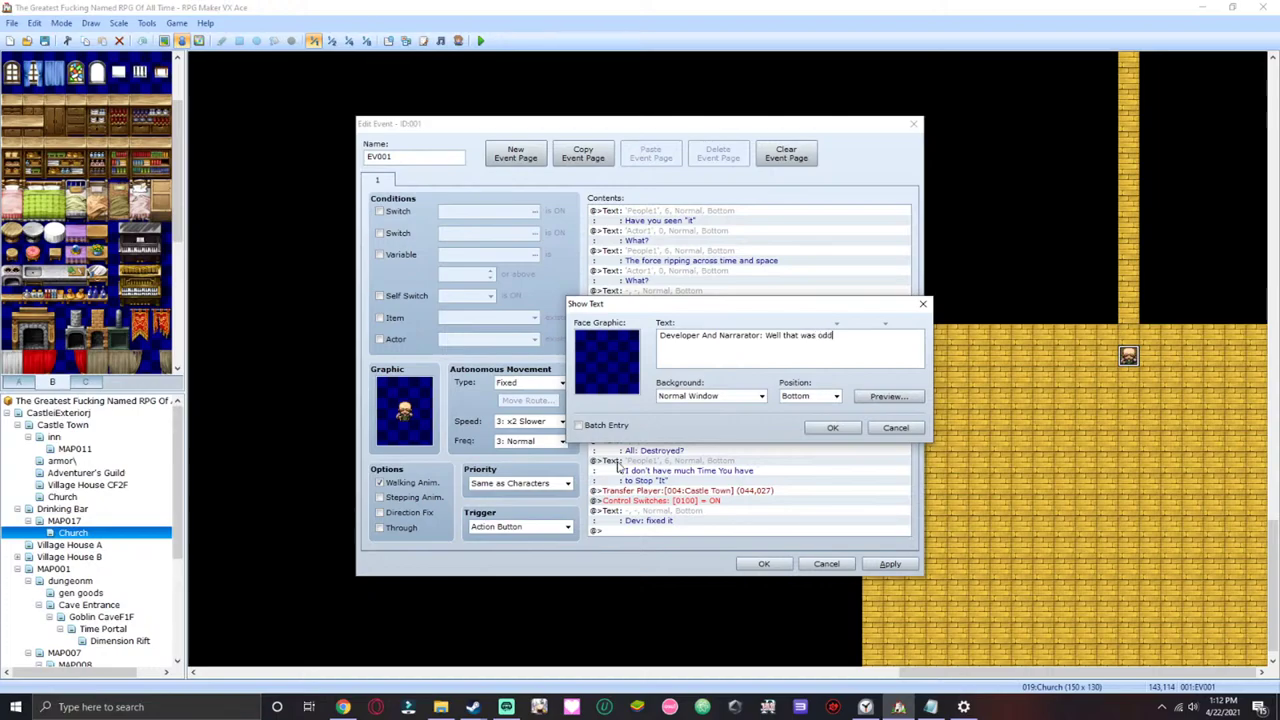
{"action": "left_click", "coordinate": [832, 427]}
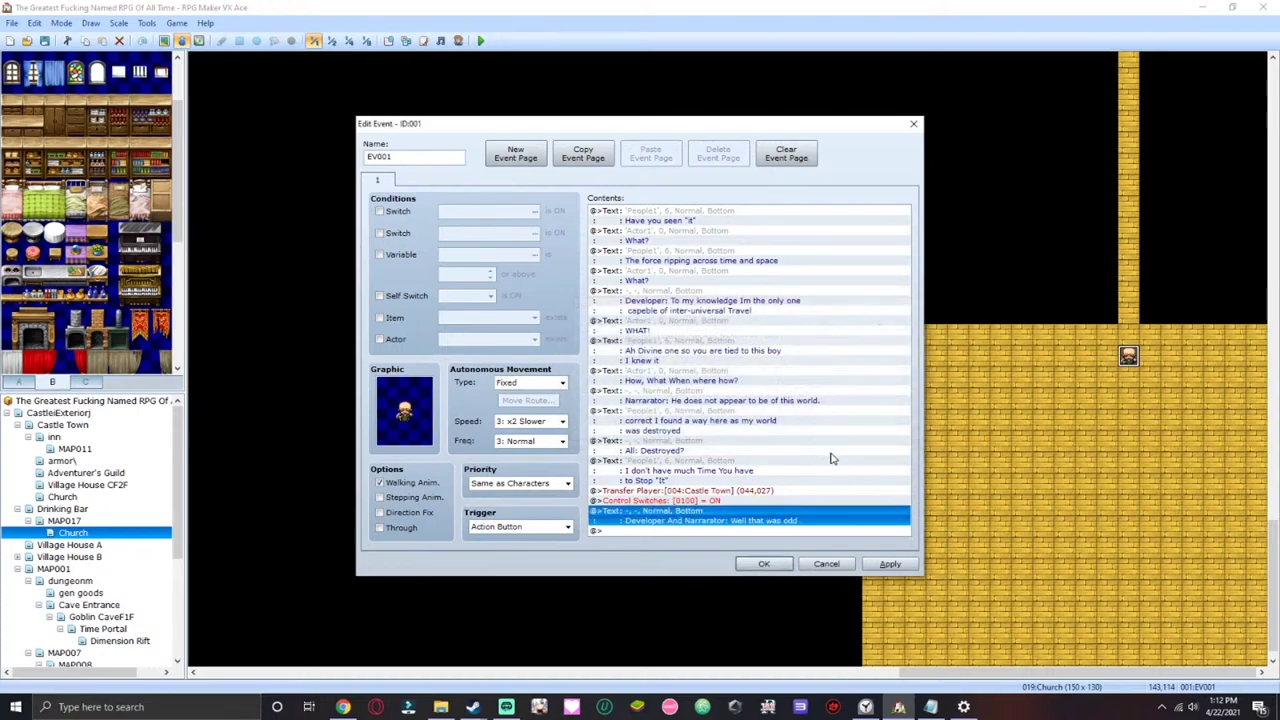
- Start a text message at the end of the event with the hero's Actor1 face
{"action": "double_click", "coordinate": [675, 532]}
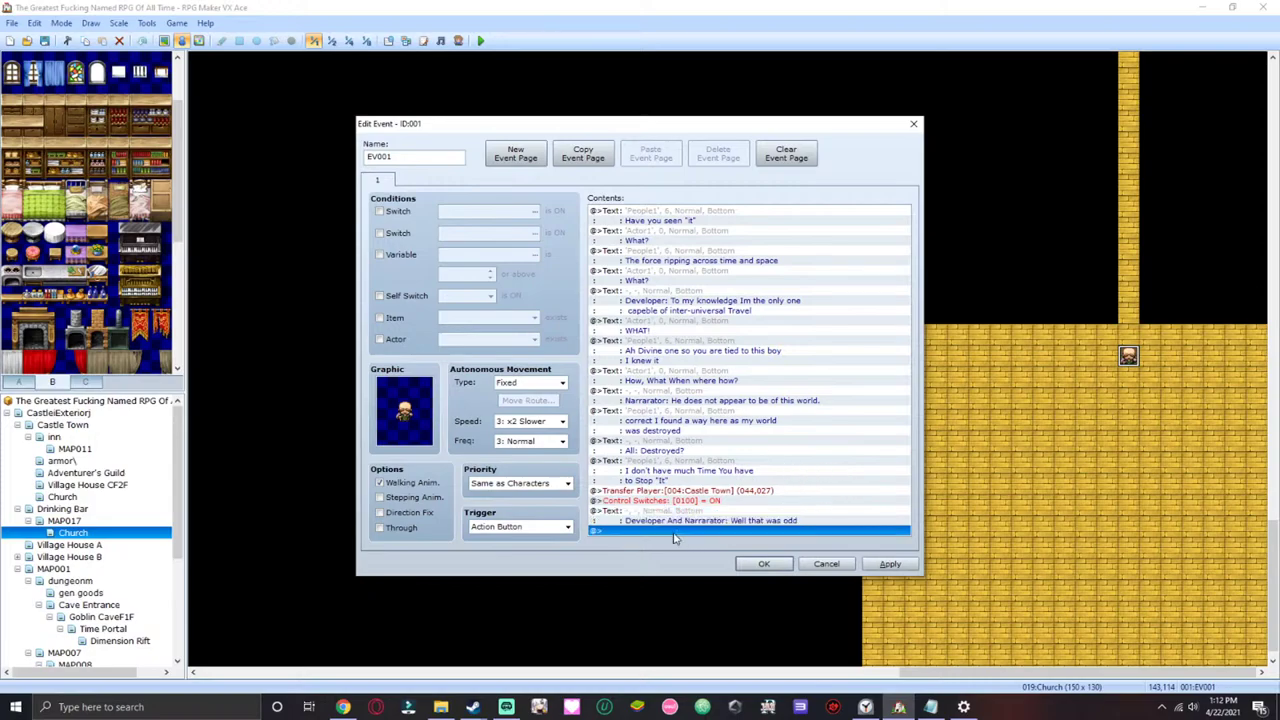
{"action": "left_click", "coordinate": [660, 232]}
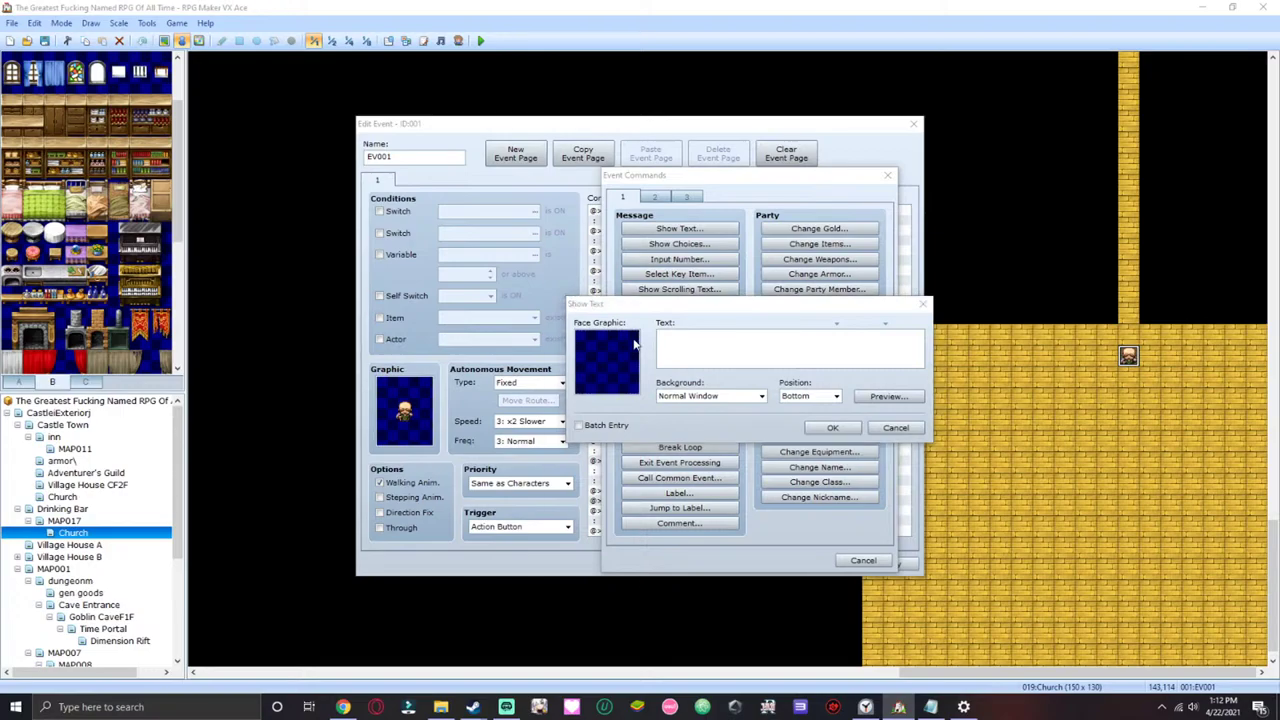
{"action": "double_click", "coordinate": [606, 360]}
{"action": "left_click", "coordinate": [575, 285]}
{"action": "left_click", "coordinate": [855, 499]}
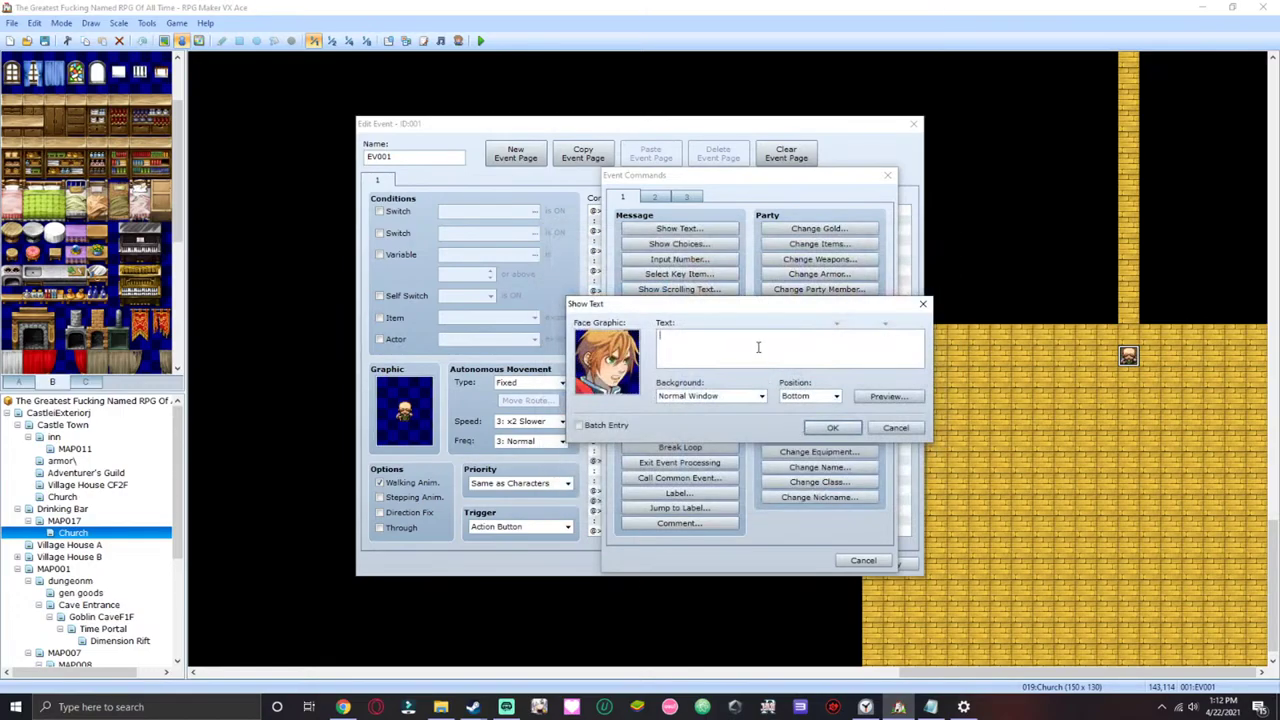
- Write "I still have no idea what is going on" as the hero's line, then apply and close the event
{"action": "type", "text": "I still have no idea what is going on"}
{"action": "left_click", "coordinate": [831, 428]}
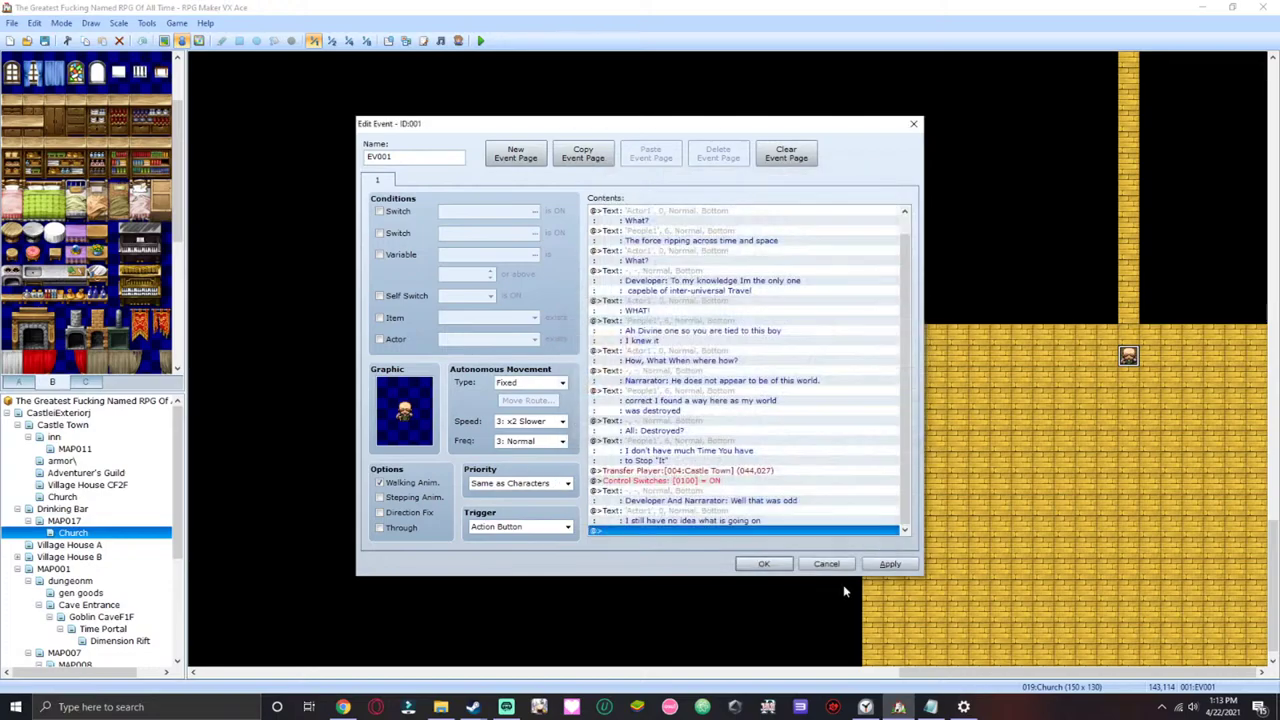
{"action": "left_click", "coordinate": [890, 566]}
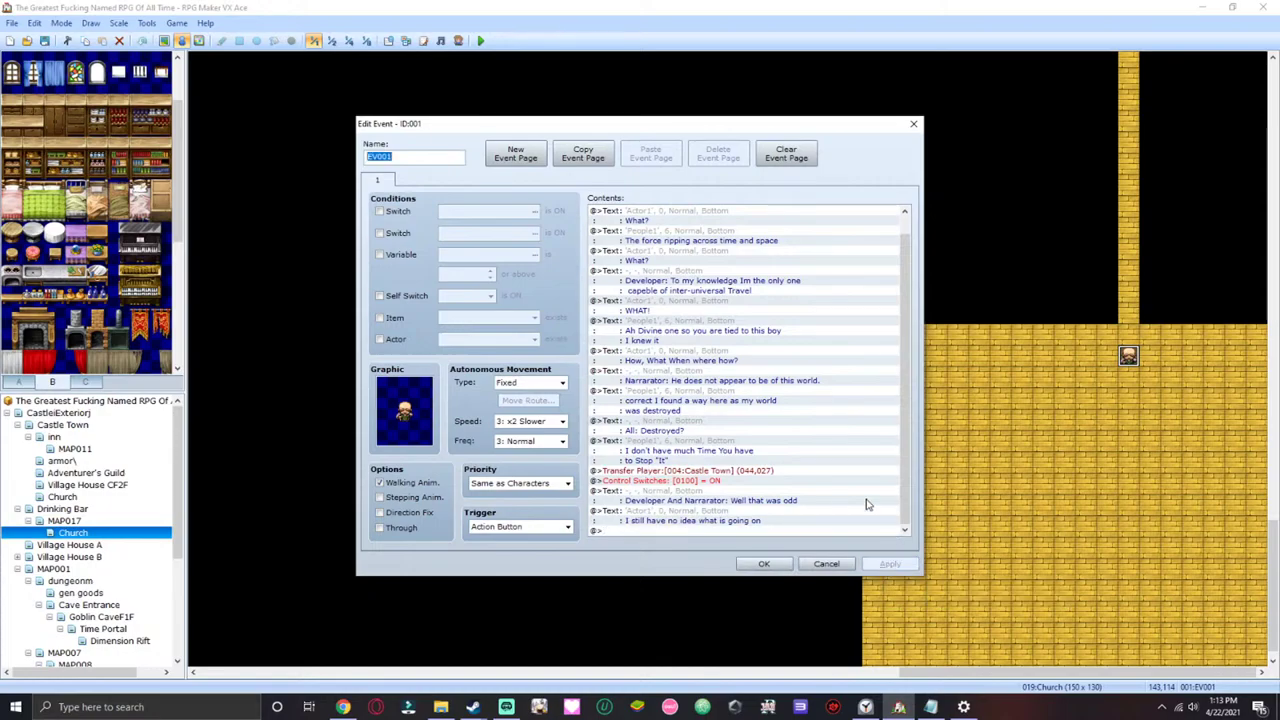
{"action": "left_click", "coordinate": [776, 564]}
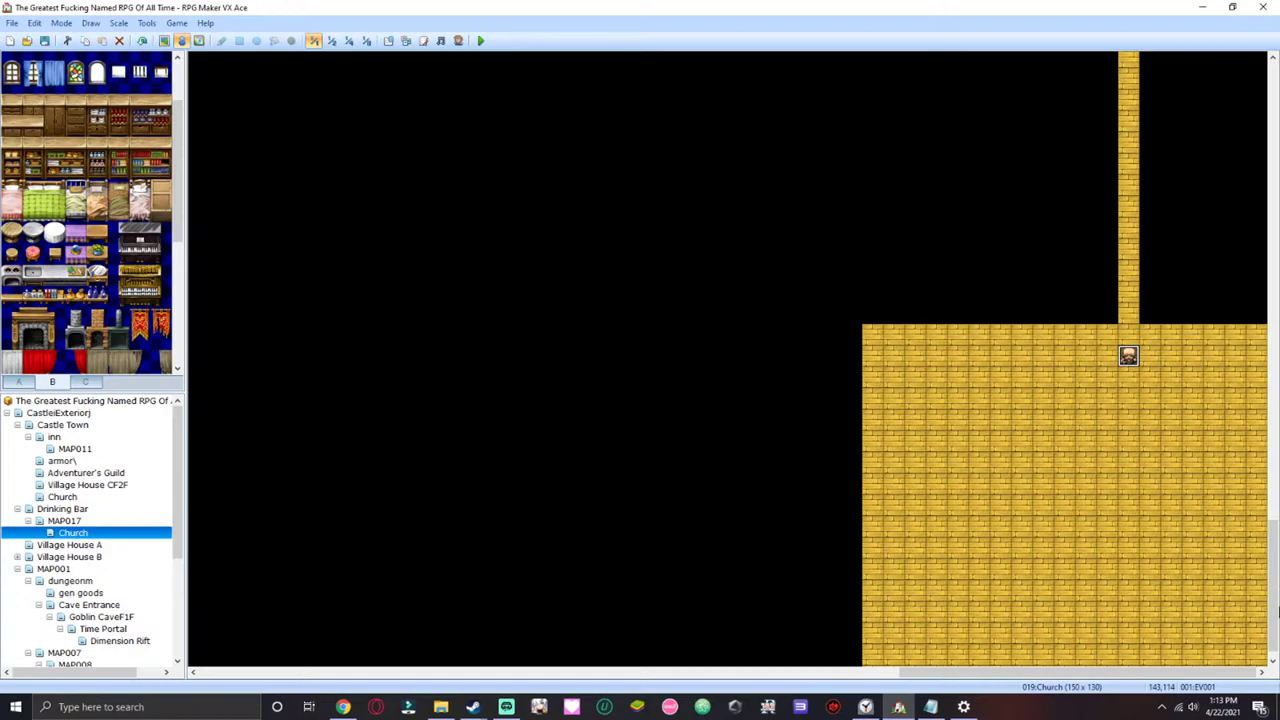
{"action": "left_click_drag", "start_coordinate": [1273, 590], "coordinate": [1273, 100]}
{"action": "left_click_drag", "start_coordinate": [920, 676], "coordinate": [210, 612]}
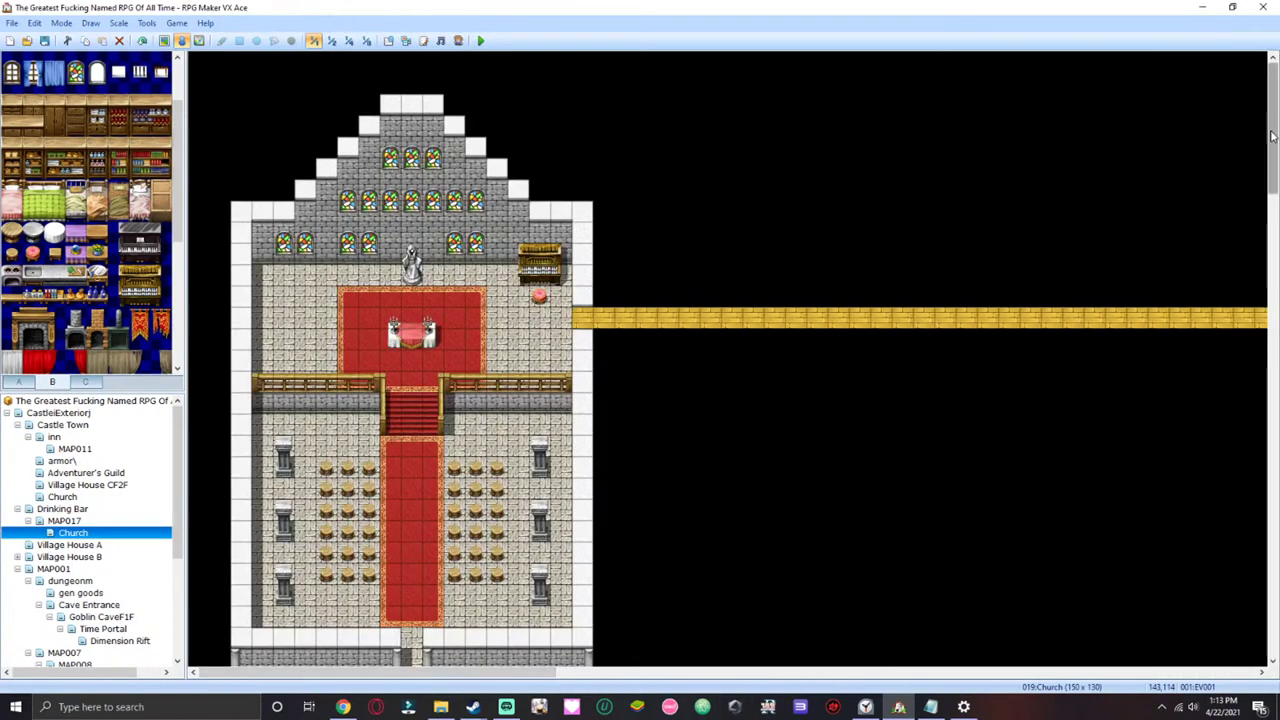
{"action": "scroll", "coordinate": [822, 415], "scroll_direction": "down", "scroll_amount": 3}
{"action": "scroll", "coordinate": [822, 415], "scroll_direction": "up", "scroll_amount": 1}
{"action": "left_click_drag", "start_coordinate": [420, 675], "coordinate": [1150, 688]}
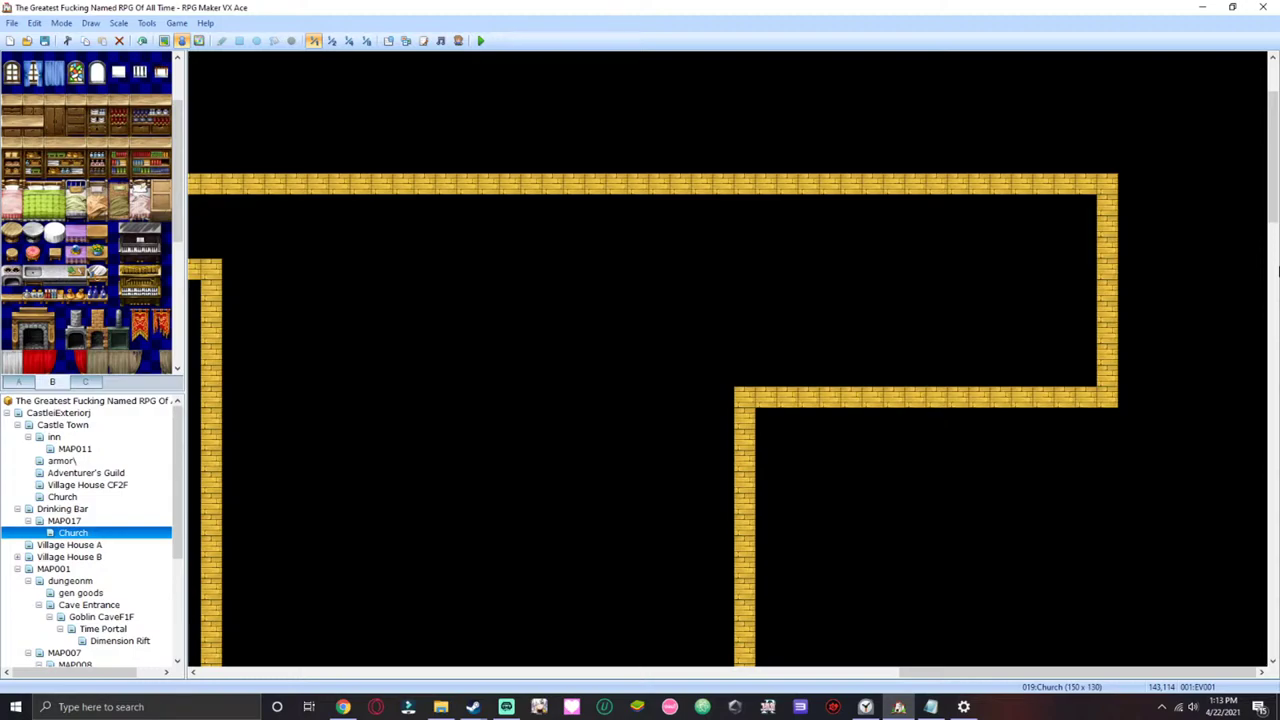
{"action": "left_click_drag", "start_coordinate": [1275, 165], "coordinate": [1268, 250]}
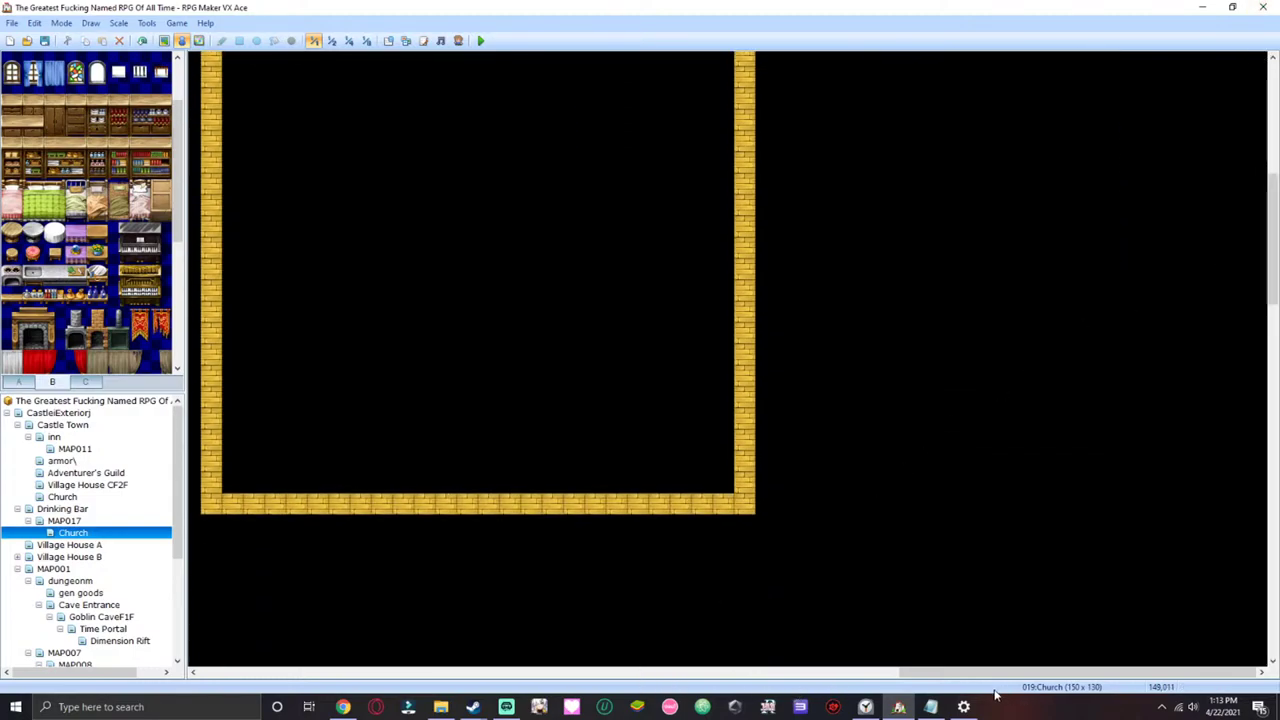
- Examine the Church map's brick paths from end to end, down to the old man's event in the large brick area
{"action": "left_click_drag", "start_coordinate": [997, 672], "coordinate": [813, 672]}
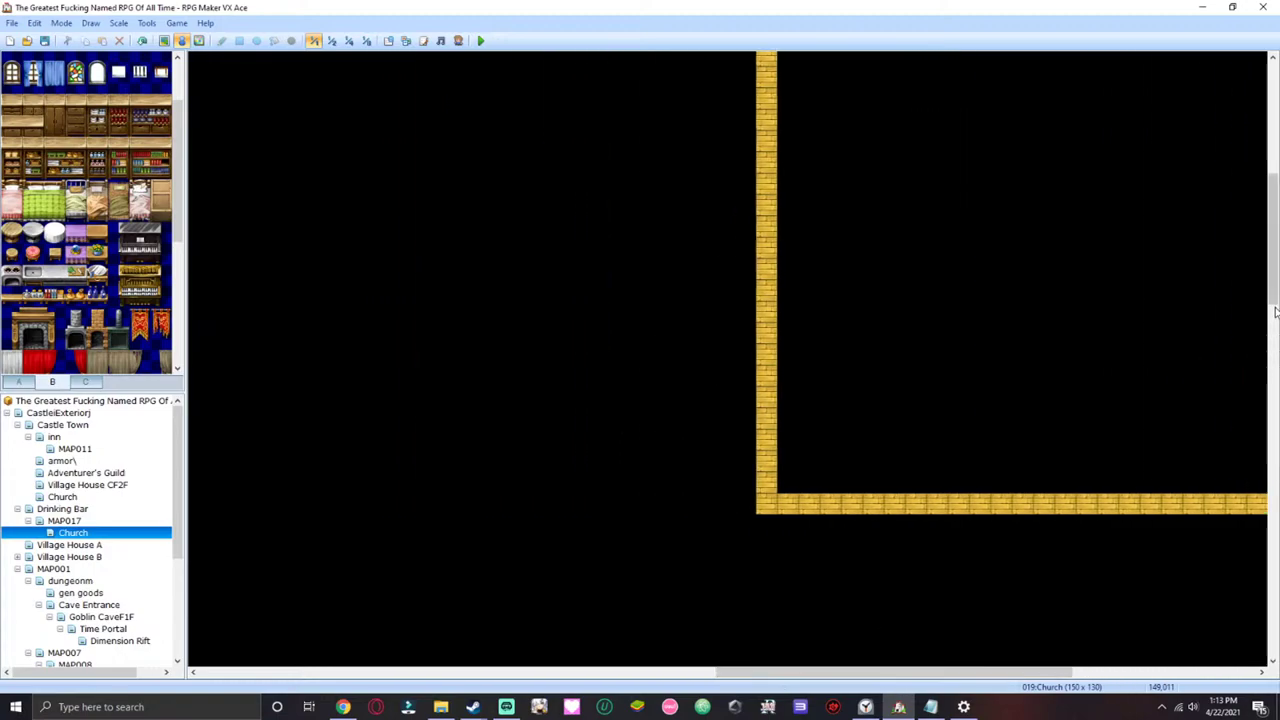
{"action": "scroll", "coordinate": [1000, 515], "scroll_direction": "up", "scroll_amount": 3}
{"action": "scroll", "coordinate": [795, 680], "scroll_direction": "left", "scroll_amount": 3}
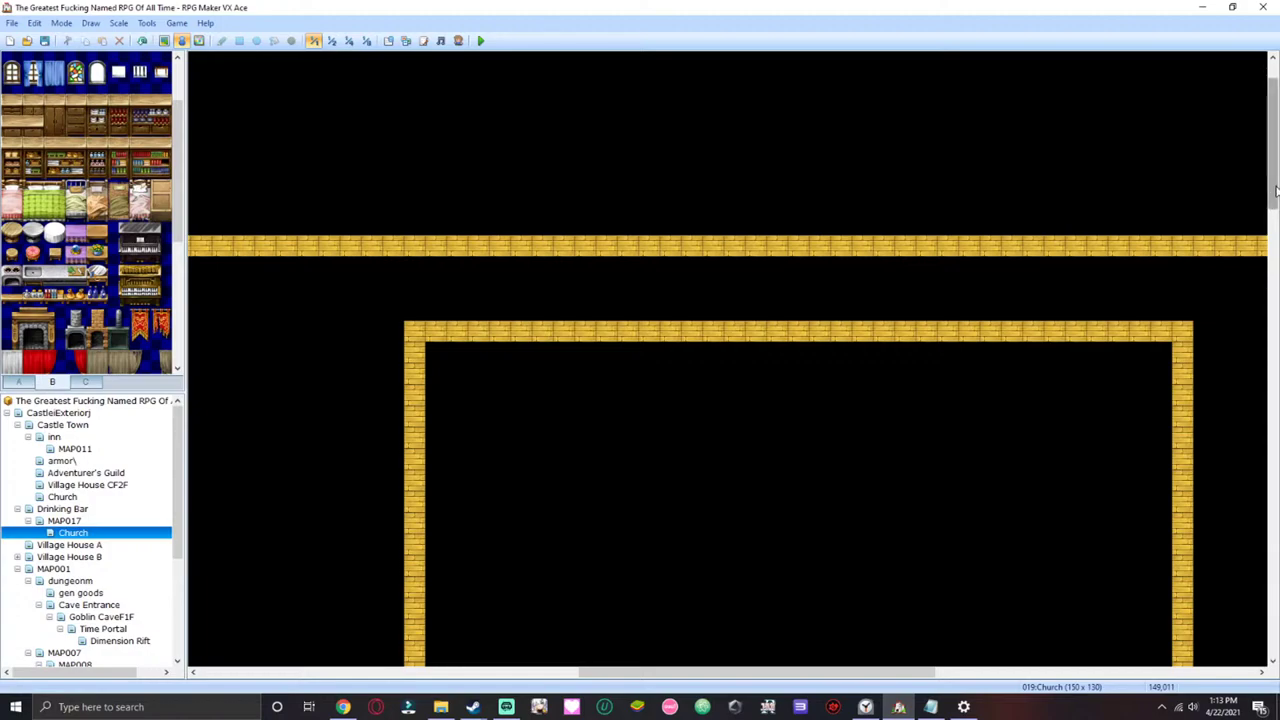
{"action": "scroll", "coordinate": [1250, 300], "scroll_direction": "down", "scroll_amount": 8}
{"action": "left_click_drag", "start_coordinate": [737, 683], "coordinate": [560, 580]}
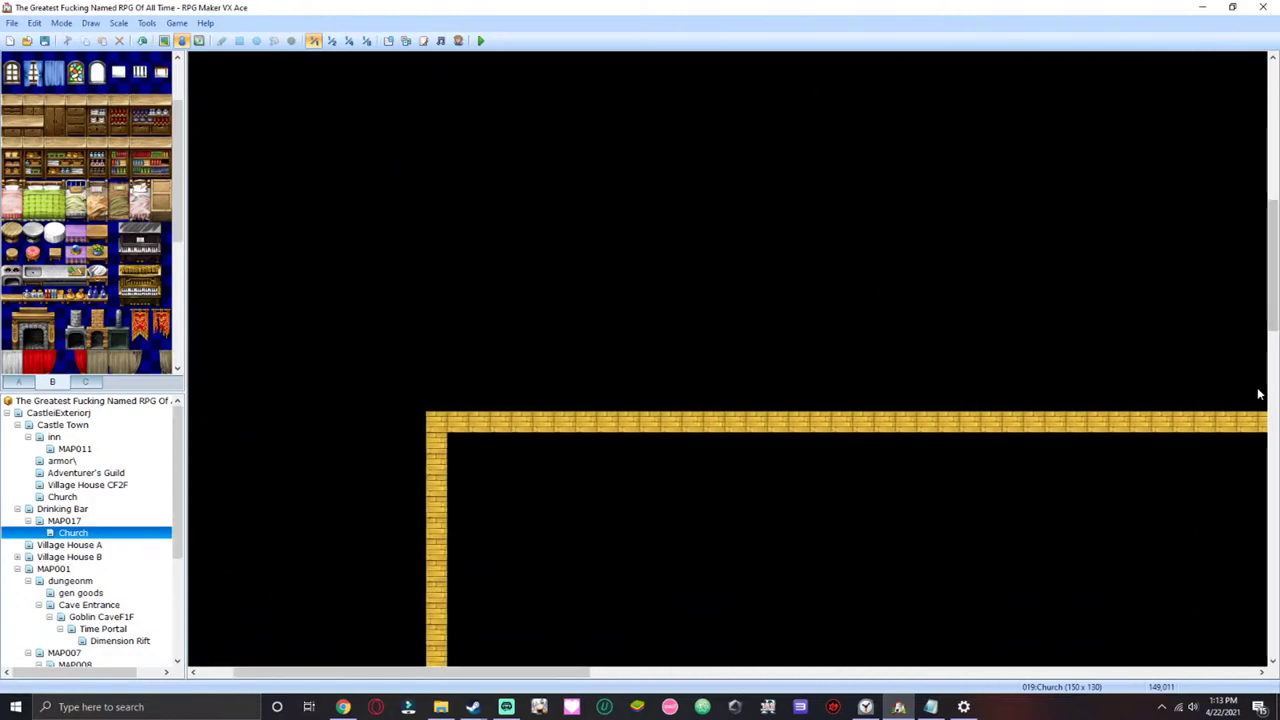
{"action": "scroll", "coordinate": [1260, 380], "scroll_direction": "down", "scroll_amount": 10}
{"action": "scroll", "coordinate": [1234, 476], "scroll_direction": "down", "scroll_amount": 3}
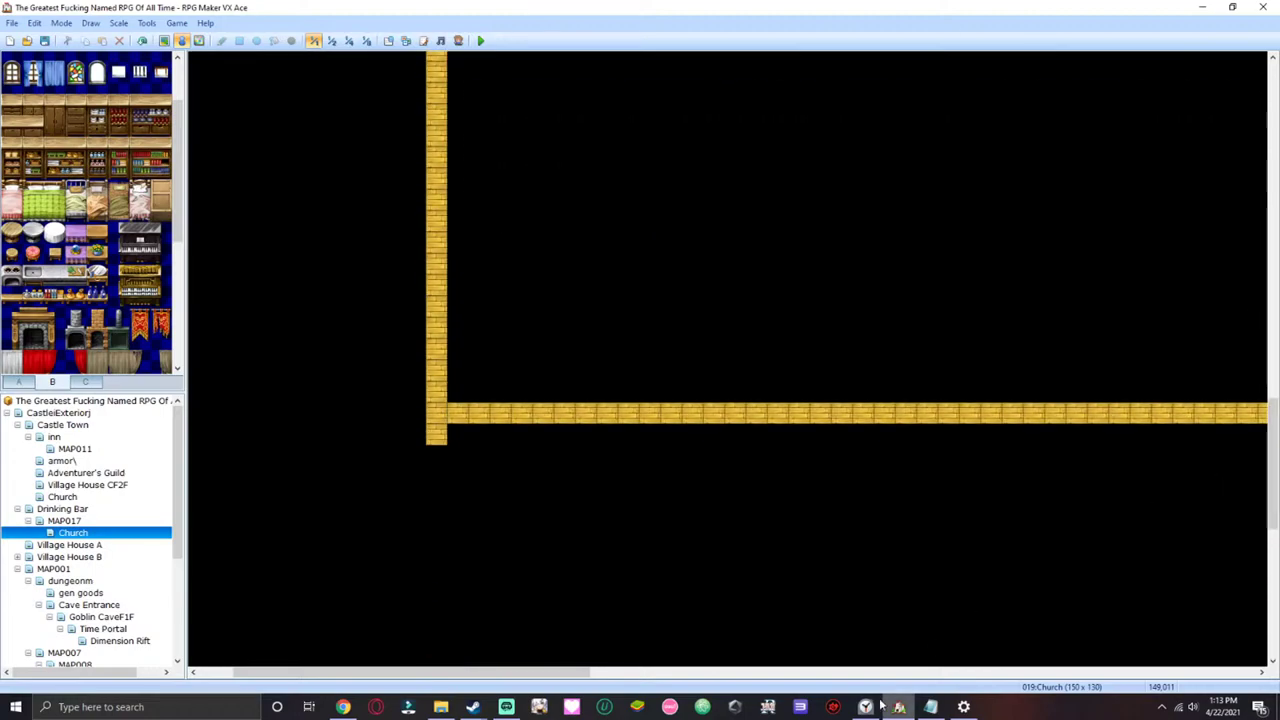
{"action": "left_click_drag", "start_coordinate": [598, 675], "coordinate": [920, 663]}
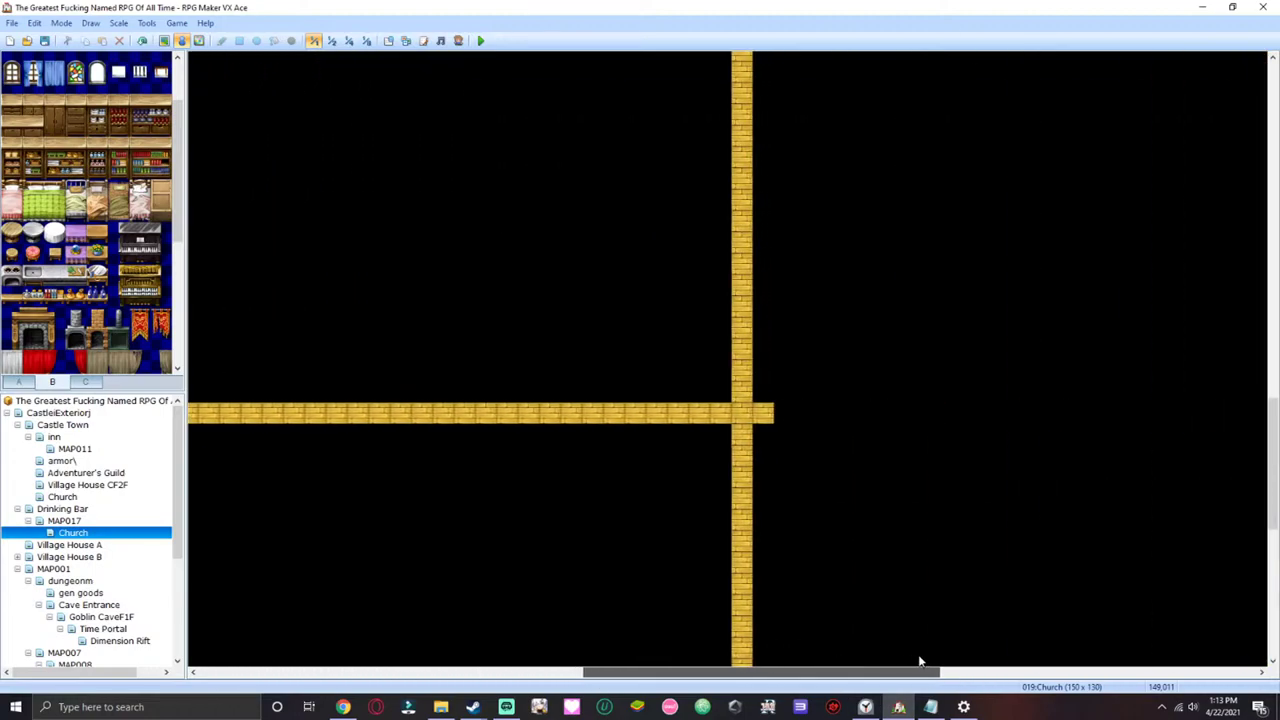
{"action": "left_click_drag", "start_coordinate": [1270, 484], "coordinate": [1250, 366]}
{"action": "left_click", "coordinate": [560, 684]}
{"action": "left_click_drag", "start_coordinate": [600, 680], "coordinate": [1185, 686]}
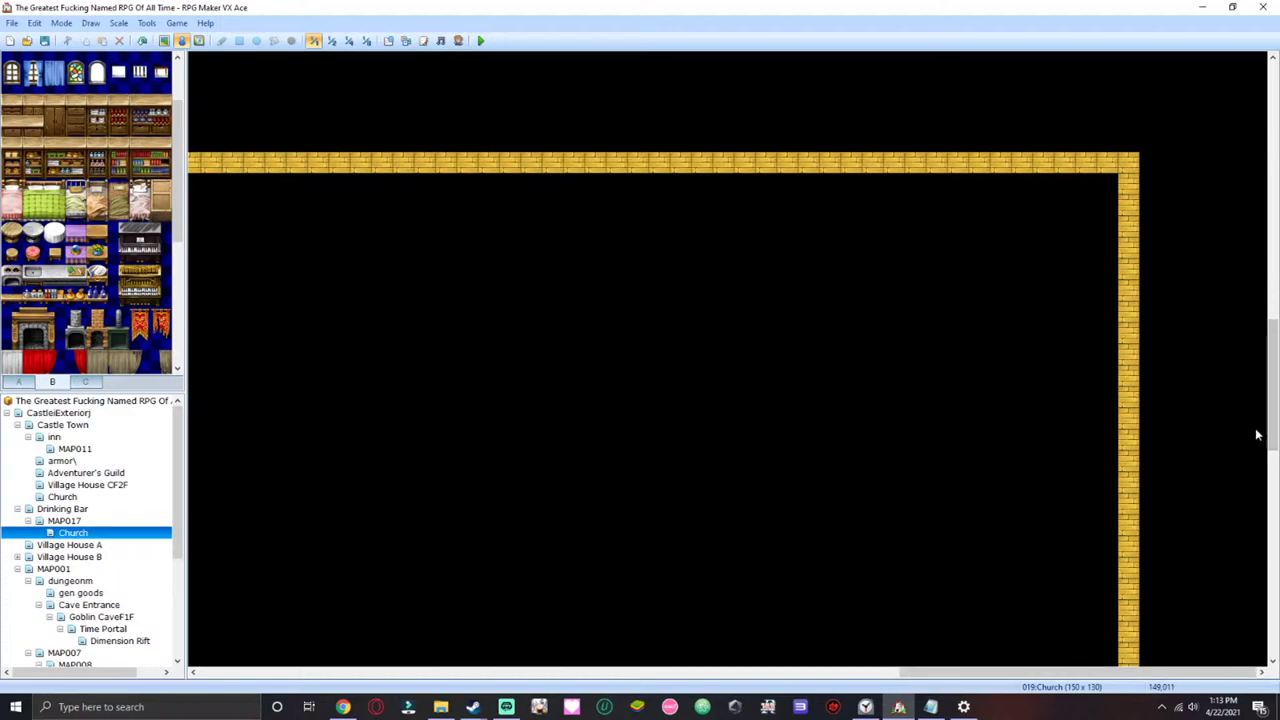
{"action": "left_click_drag", "start_coordinate": [1262, 436], "coordinate": [1258, 643]}
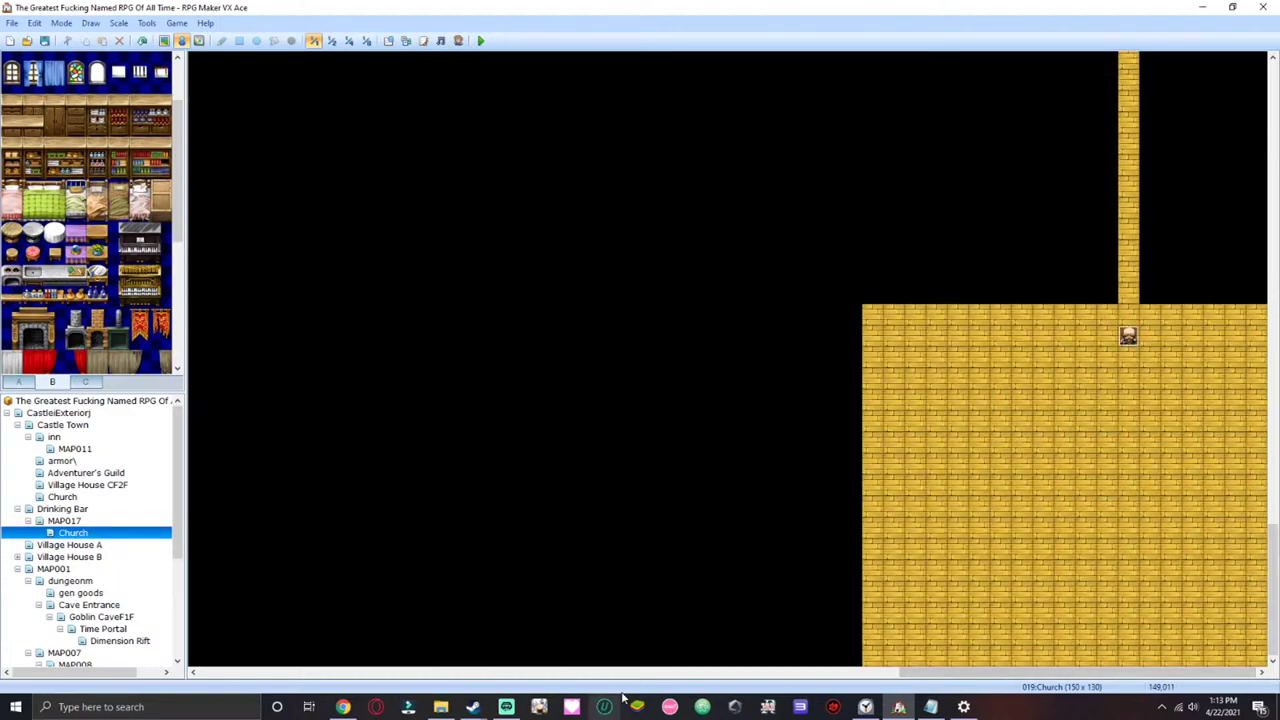
- Look through the Village House A, Drinking Bar, Castle Town Church, Village House CF2F and MAP011 maps
{"action": "left_click", "coordinate": [95, 521]}
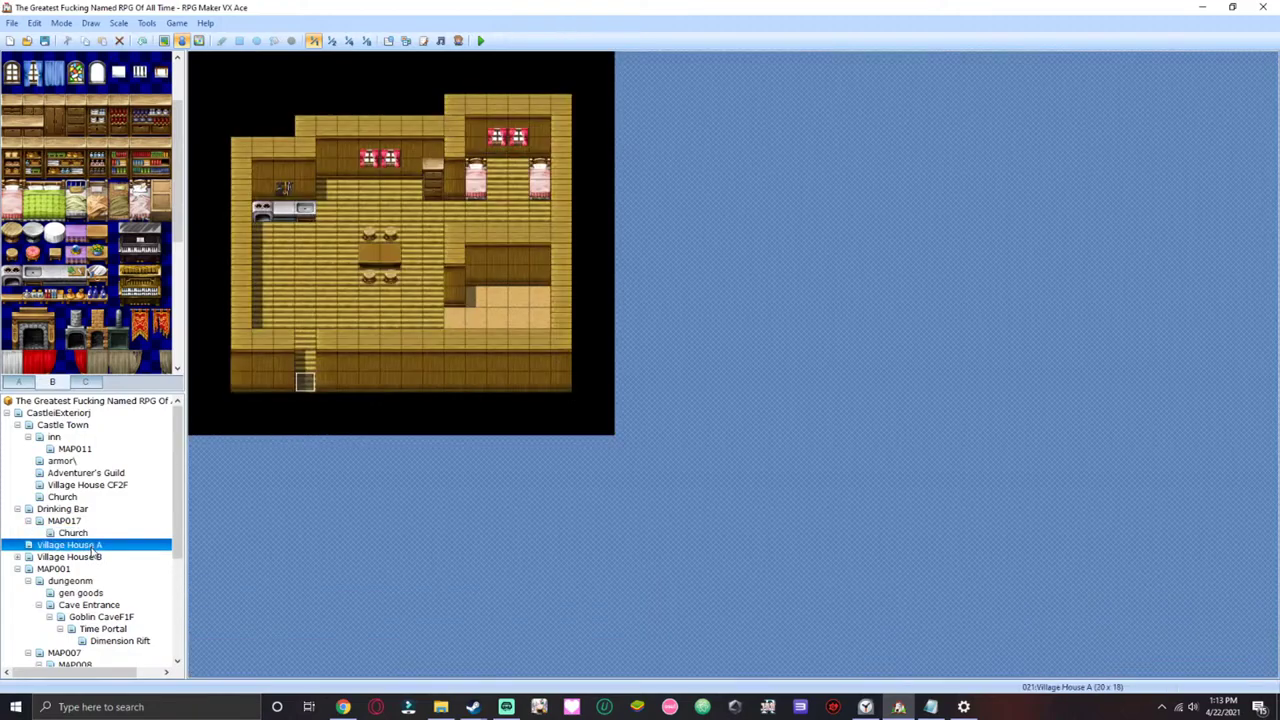
{"action": "left_click", "coordinate": [87, 511]}
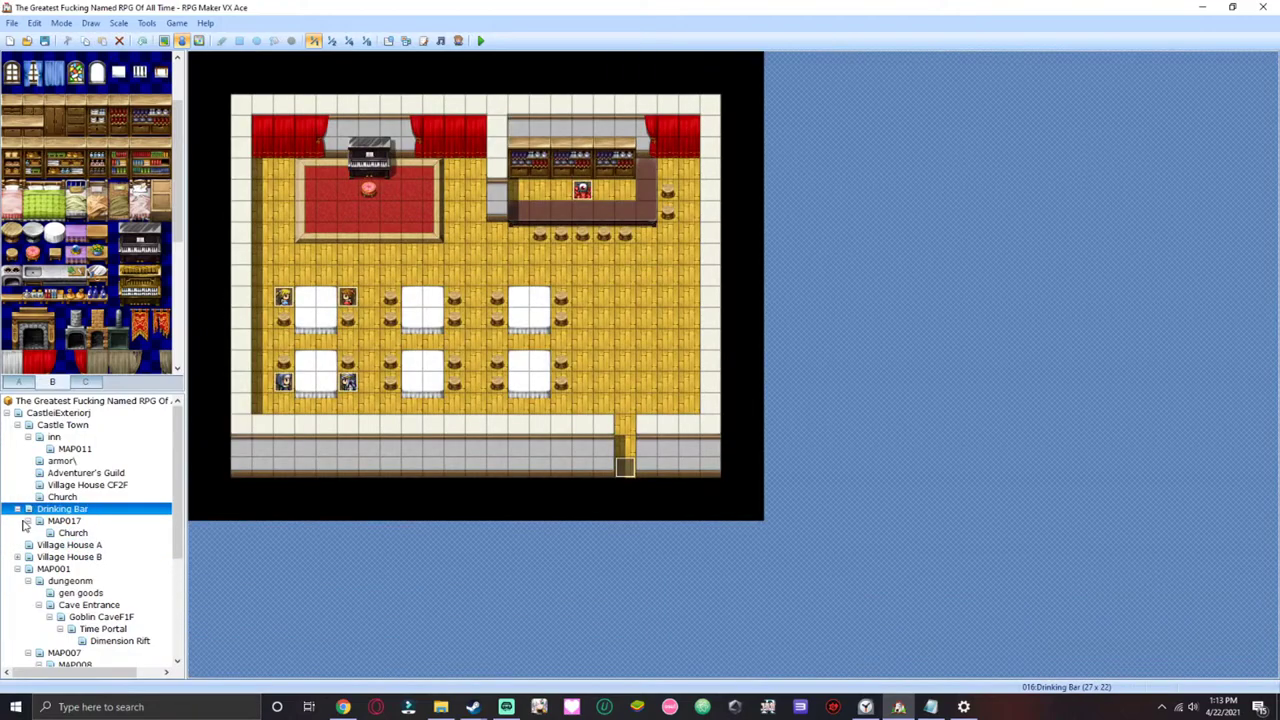
{"action": "left_click", "coordinate": [96, 499]}
{"action": "left_click", "coordinate": [88, 485]}
{"action": "left_click", "coordinate": [75, 449]}
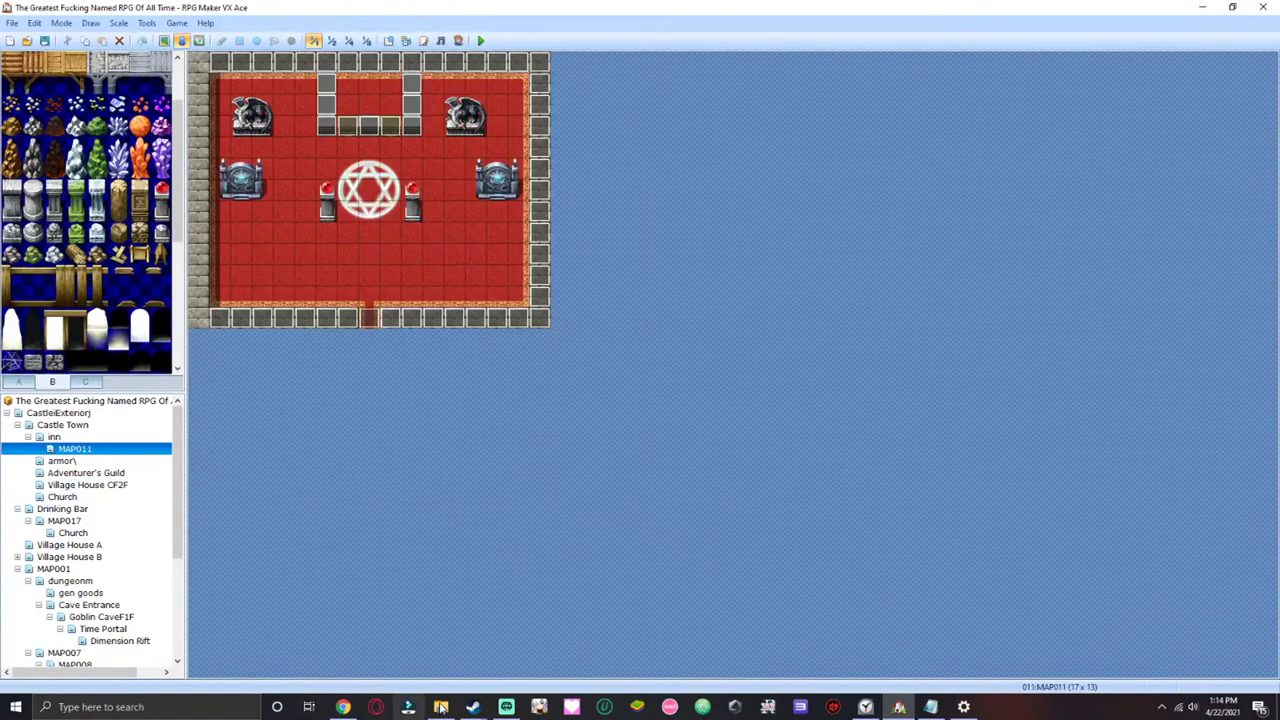
- Switch to Streamlabs OBS, show the YouTube live chat and lower the Desktop Audio level to -33.3 dB
{"action": "left_click", "coordinate": [506, 707]}
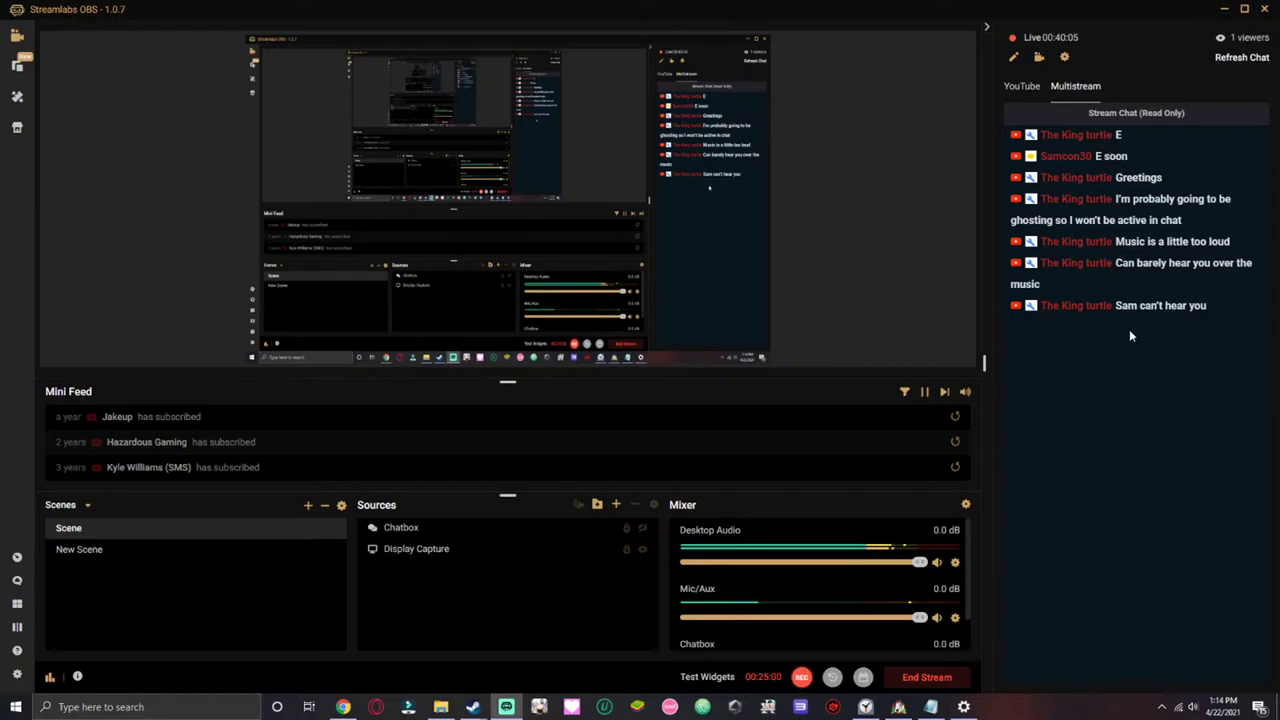
{"action": "left_click", "coordinate": [1018, 86]}
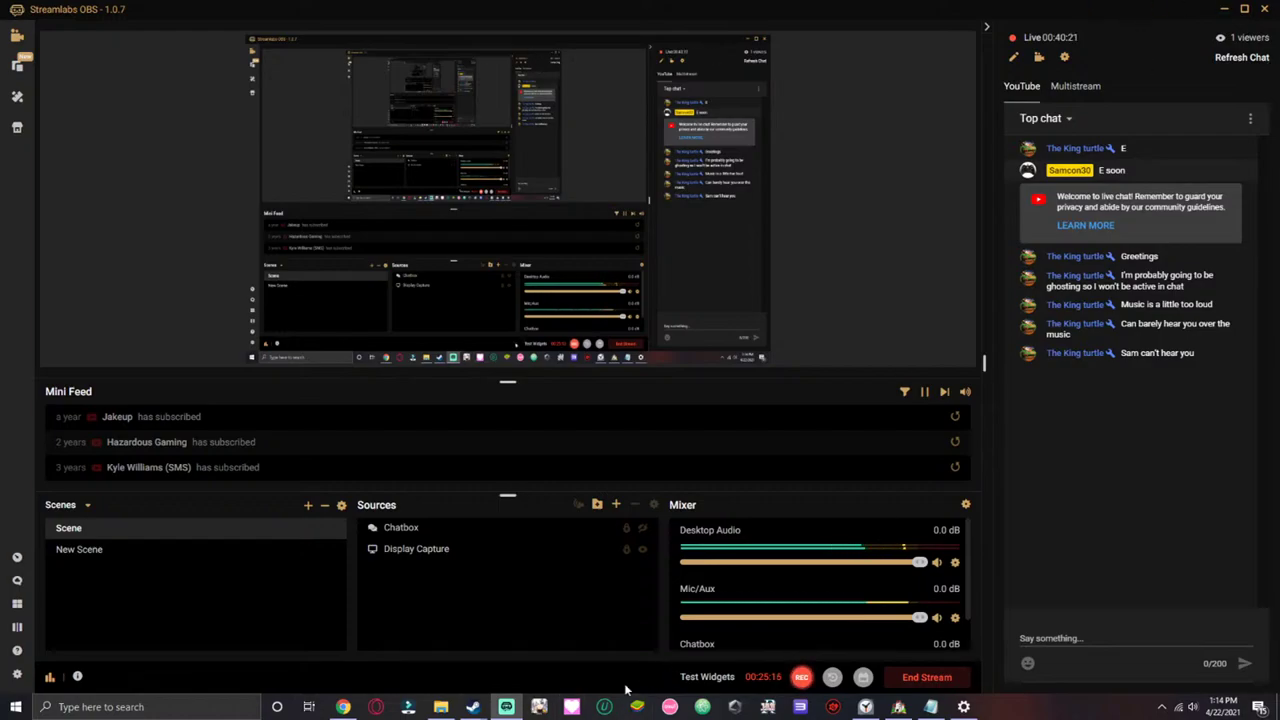
{"action": "key", "text": "alt+Tab"}
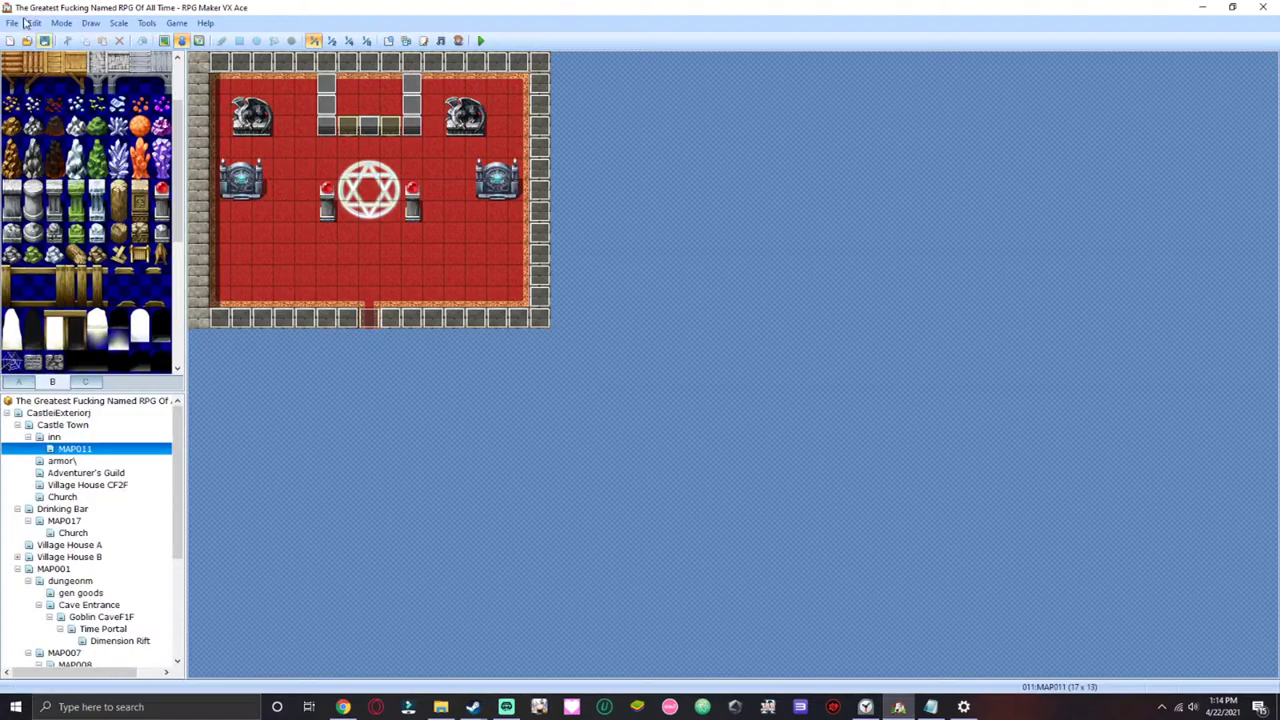
{"action": "left_click", "coordinate": [1202, 7]}
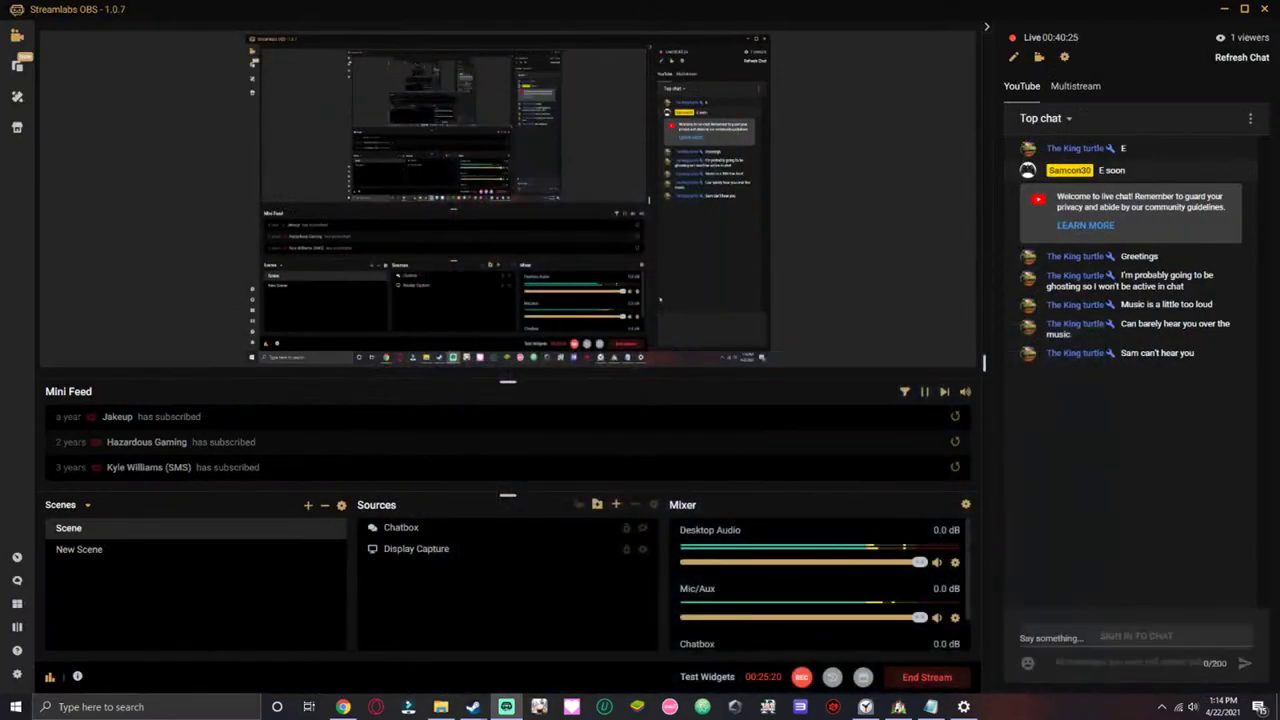
{"action": "left_click_drag", "start_coordinate": [911, 571], "coordinate": [742, 589]}
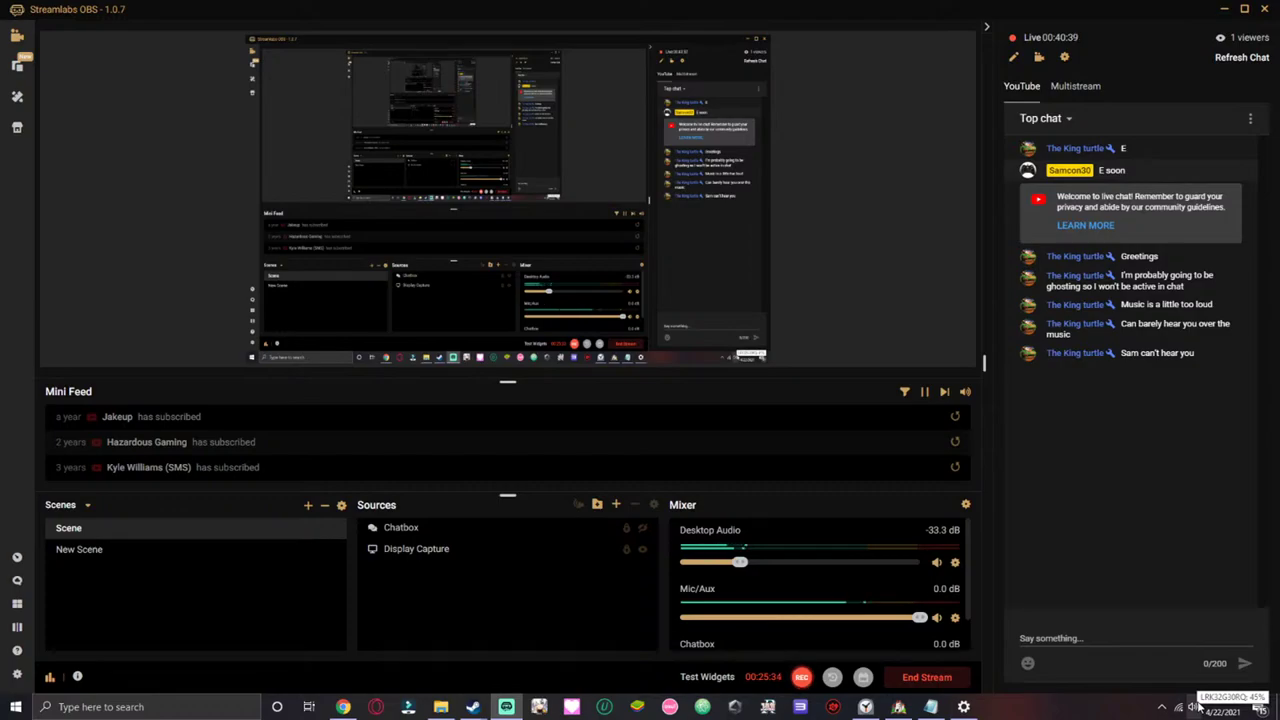
{"action": "left_click", "coordinate": [1224, 8]}
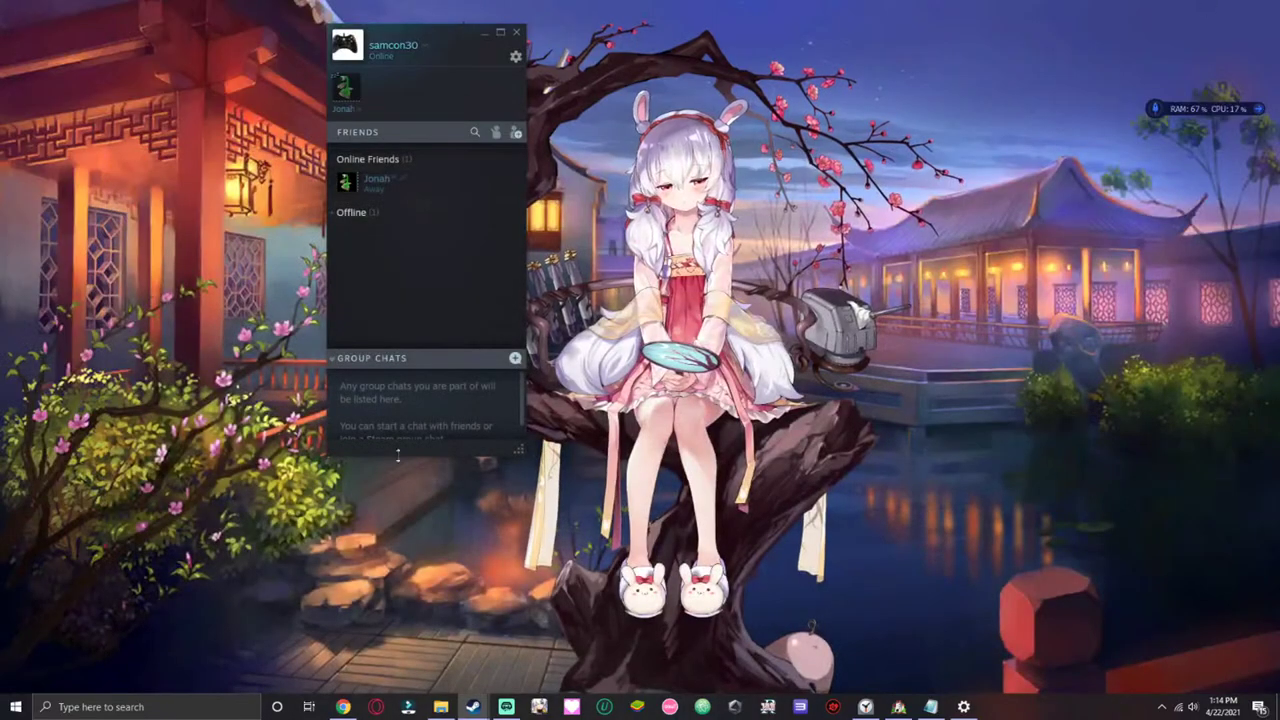
- Switch back to RPG Maker VX Ace and open the inn map
{"action": "left_click", "coordinate": [898, 706]}
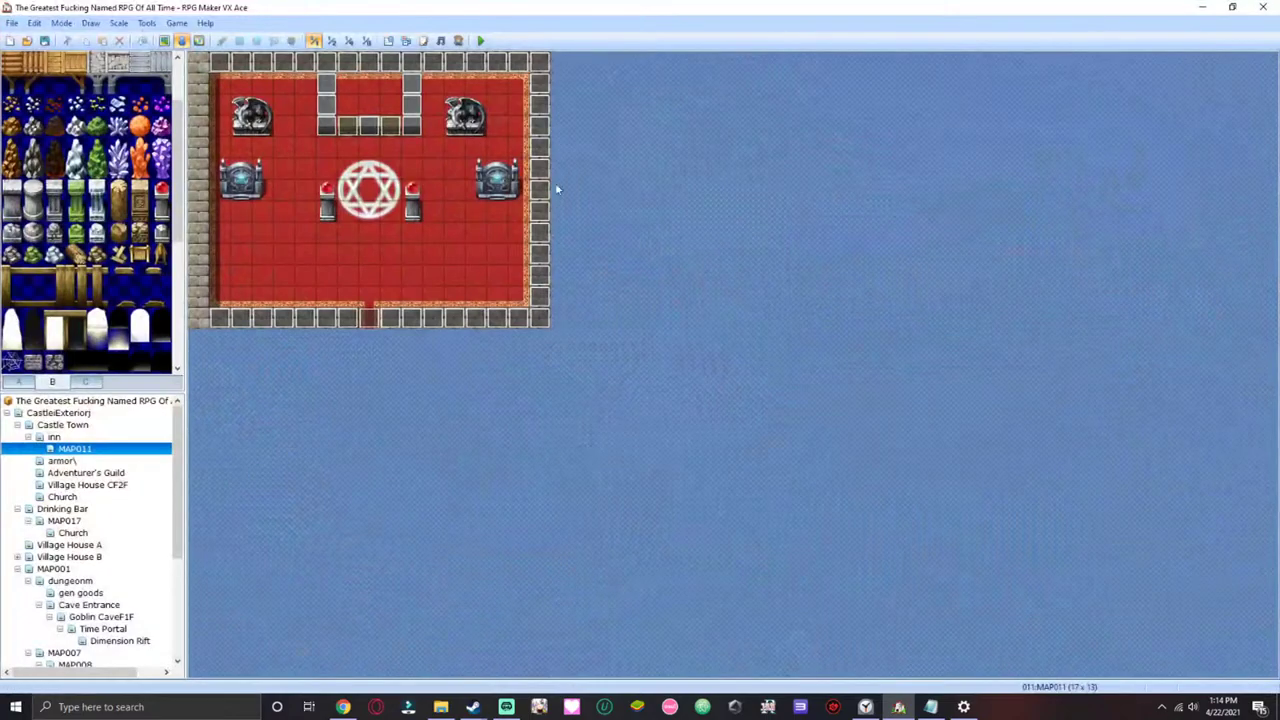
{"action": "left_click", "coordinate": [66, 437]}
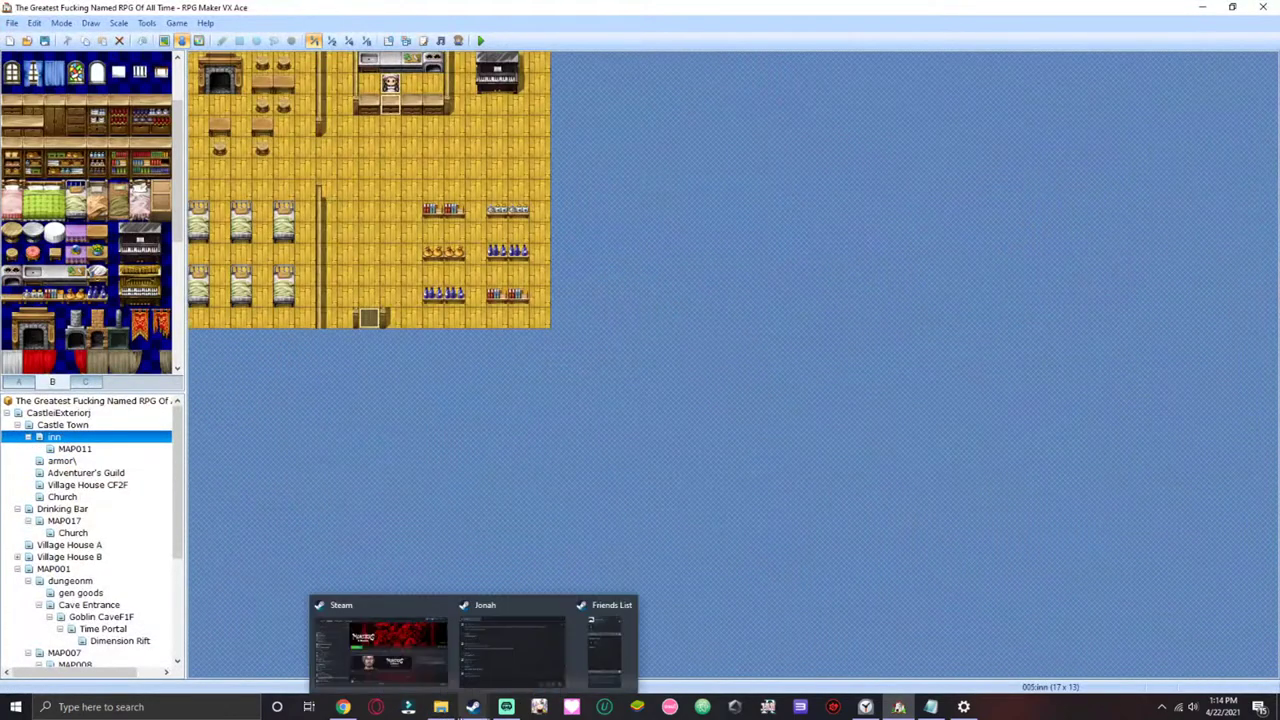
- In Streamlabs OBS, refresh the YouTube chat to check for new viewer messages and raise the Desktop Audio level slightly
{"action": "left_click", "coordinate": [506, 706]}
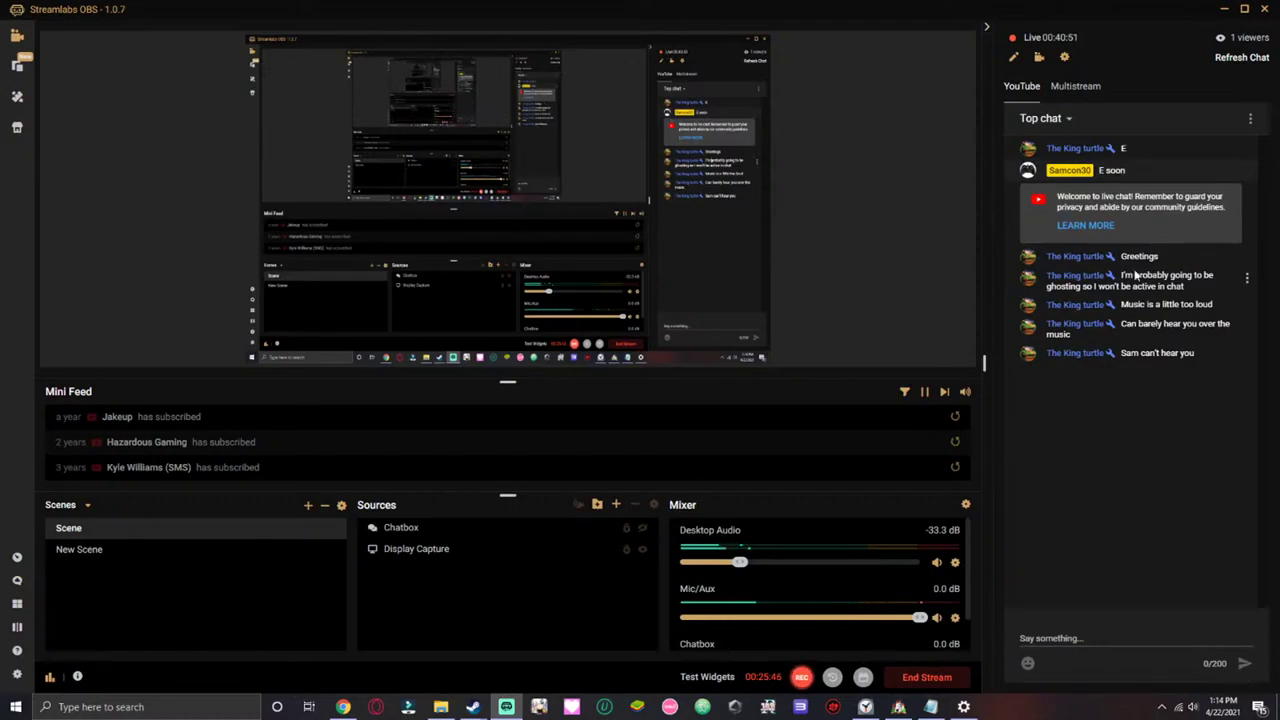
{"action": "left_click", "coordinate": [1240, 58]}
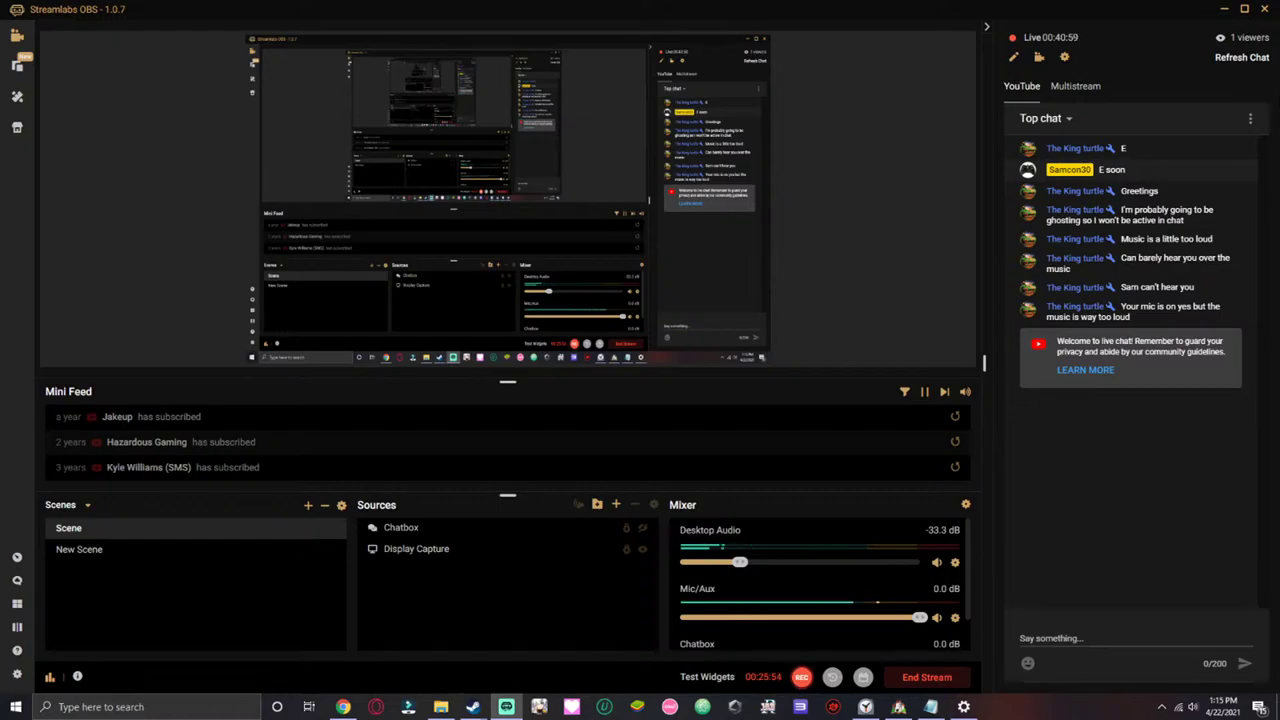
{"action": "left_click", "coordinate": [1250, 62]}
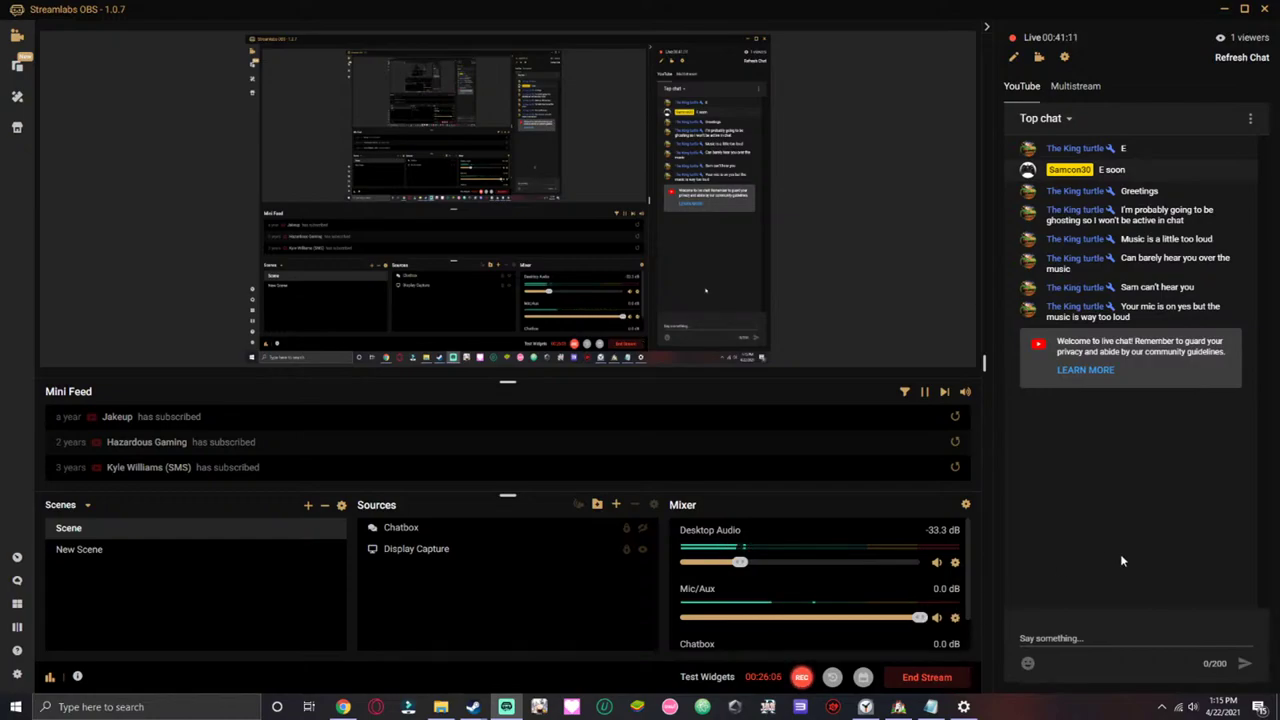
{"action": "left_click", "coordinate": [1221, 60]}
{"action": "left_click", "coordinate": [1221, 60]}
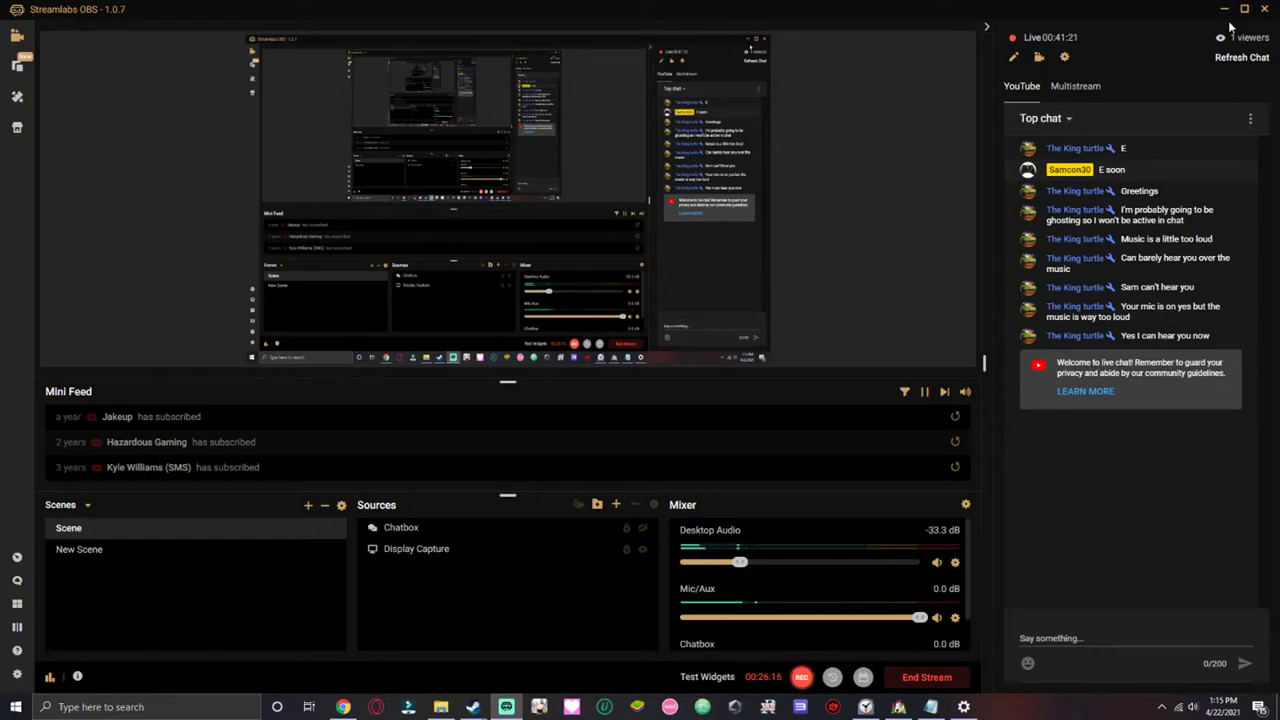
{"action": "left_click", "coordinate": [1220, 62]}
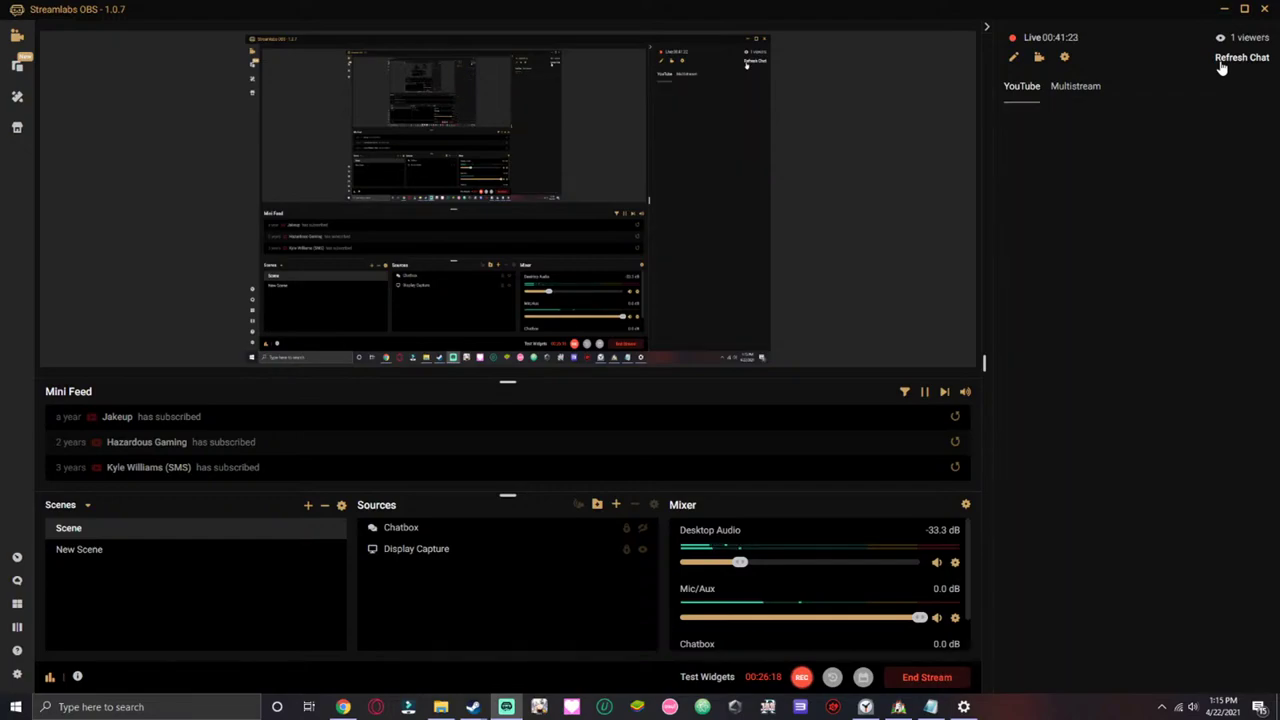
{"action": "left_click", "coordinate": [1220, 63]}
{"action": "left_click", "coordinate": [1221, 62]}
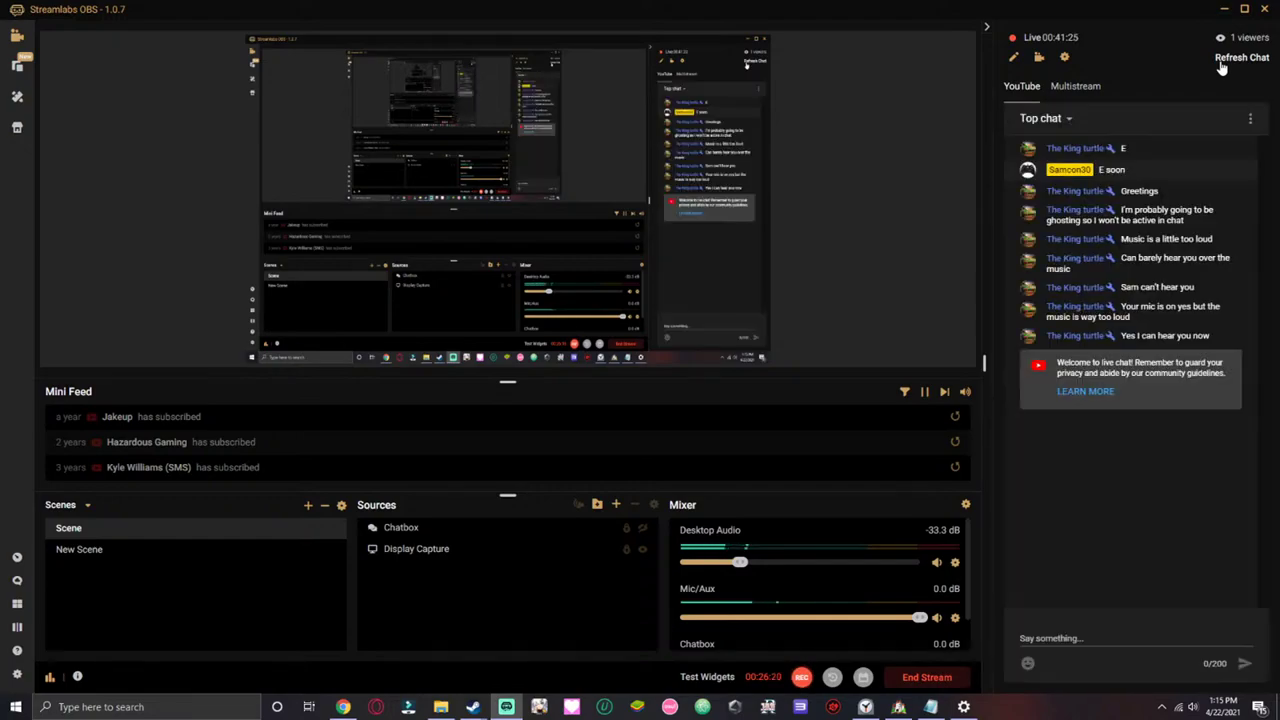
{"action": "left_click", "coordinate": [1221, 62]}
{"action": "left_click_drag", "start_coordinate": [740, 562], "coordinate": [748, 563]}
{"action": "left_click", "coordinate": [1226, 10]}
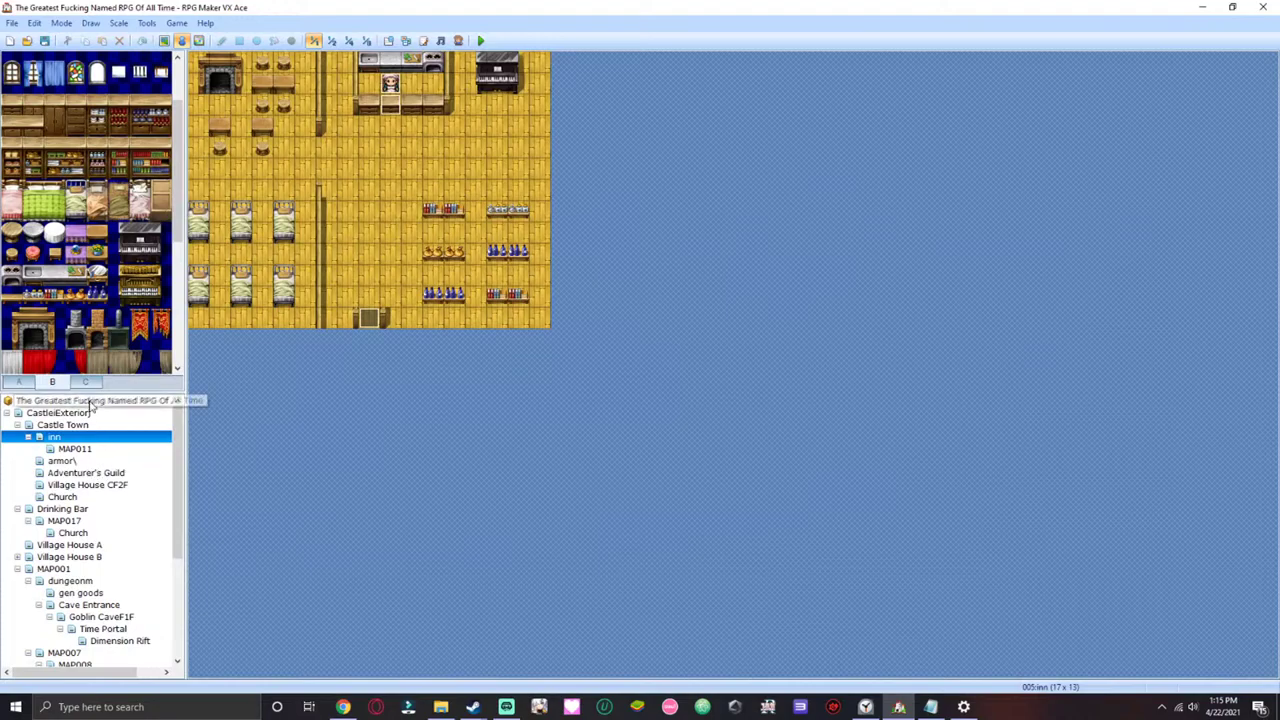
- Open the Castle Town map and start a new event on the street north of the western red-roofed house
{"action": "left_click", "coordinate": [62, 425]}
{"action": "left_click", "coordinate": [74, 448]}
{"action": "left_click", "coordinate": [64, 425]}
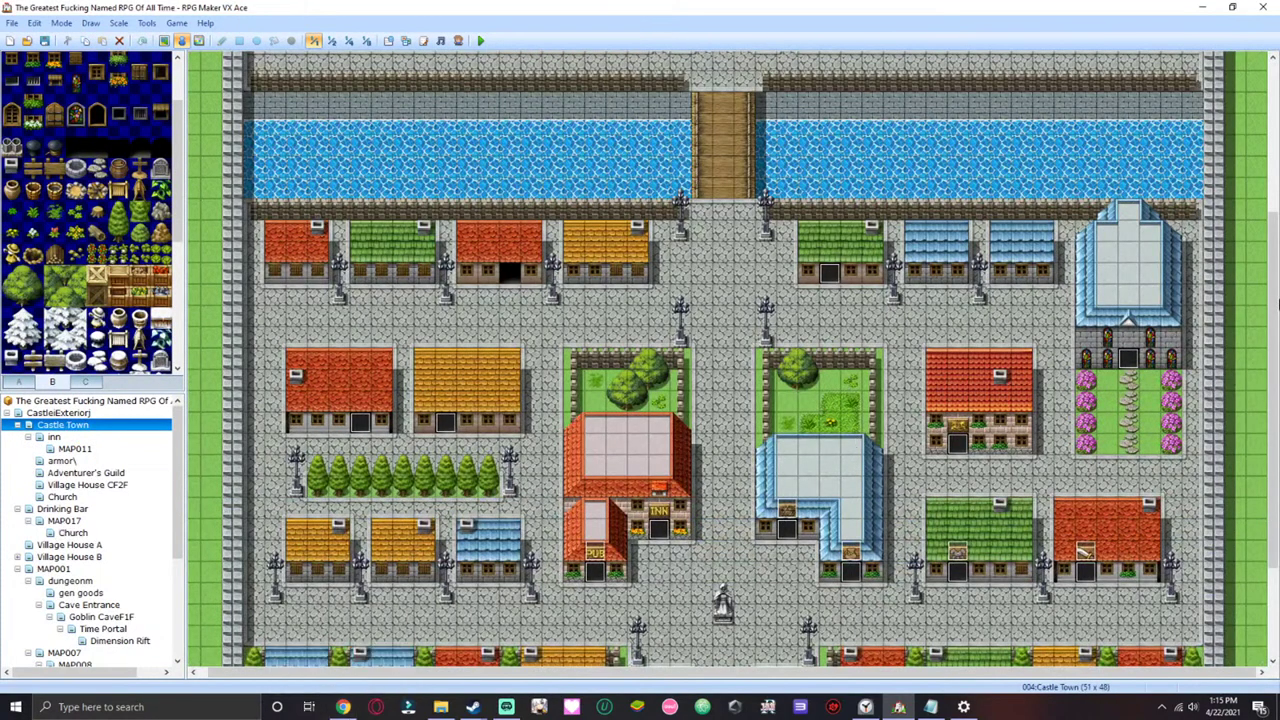
{"action": "mouse_move", "coordinate": [1278, 333]}
{"action": "left_mouse_down"}
{"action": "mouse_move", "coordinate": [1278, 360]}
{"action": "mouse_move", "coordinate": [1278, 336]}
{"action": "left_mouse_up"}
{"action": "left_click_drag", "start_coordinate": [905, 672], "coordinate": [743, 688]}
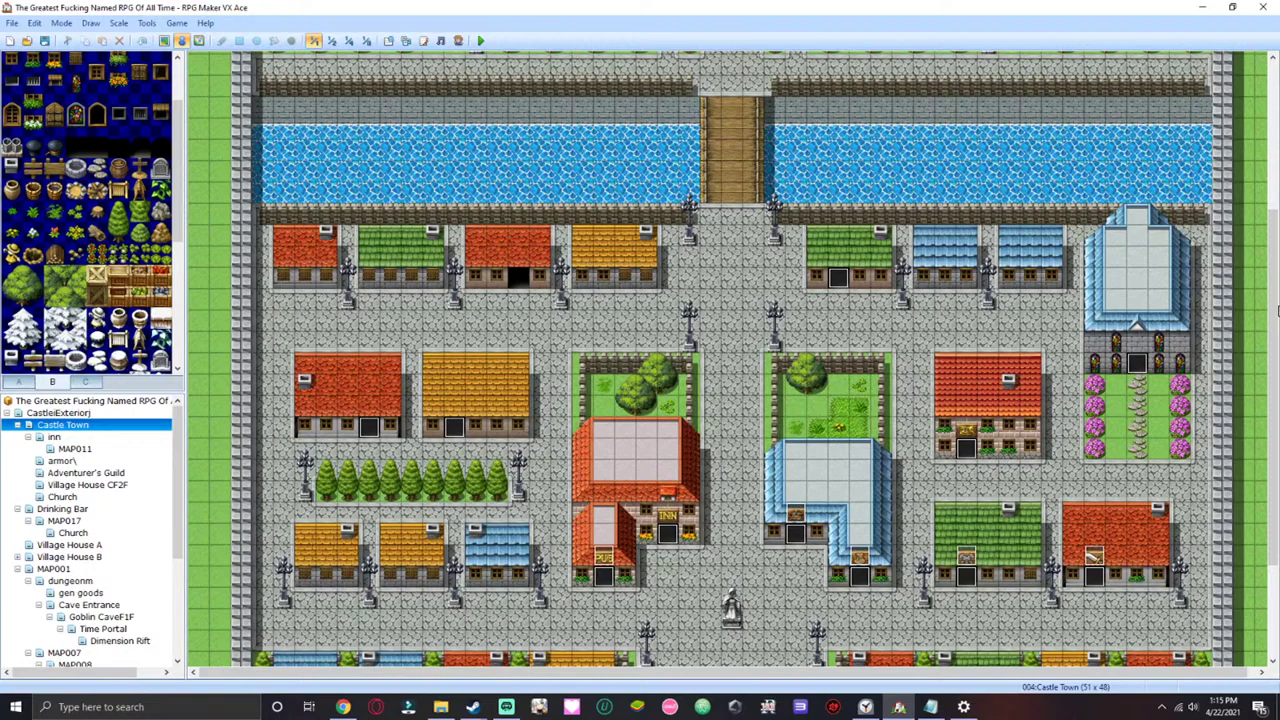
{"action": "left_click_drag", "start_coordinate": [1277, 312], "coordinate": [1275, 357]}
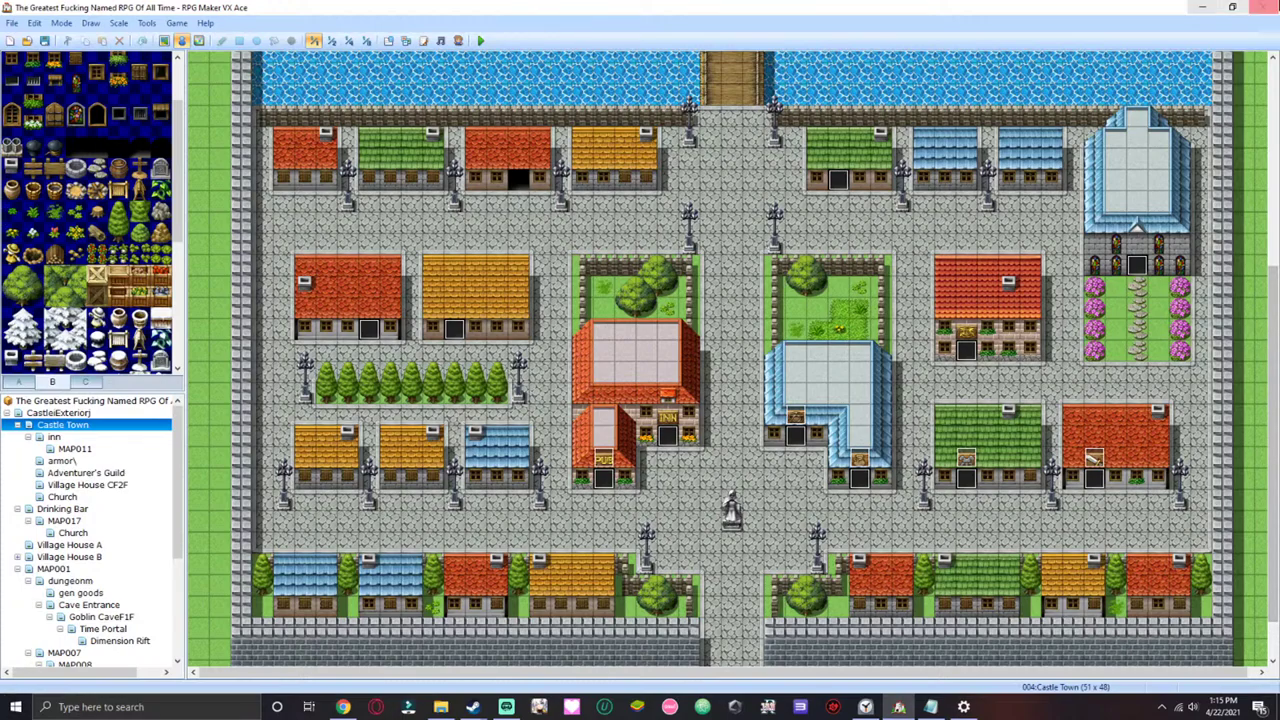
{"action": "right_click", "coordinate": [386, 227]}
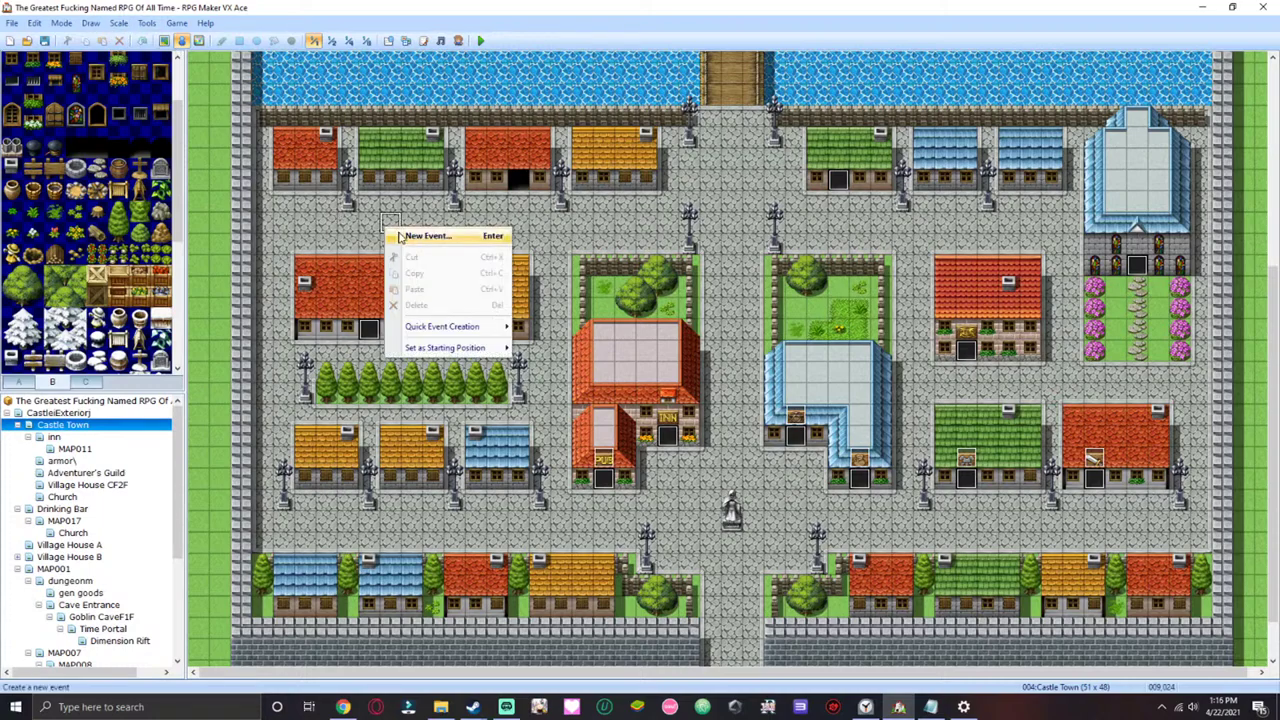
{"action": "left_click", "coordinate": [400, 237]}
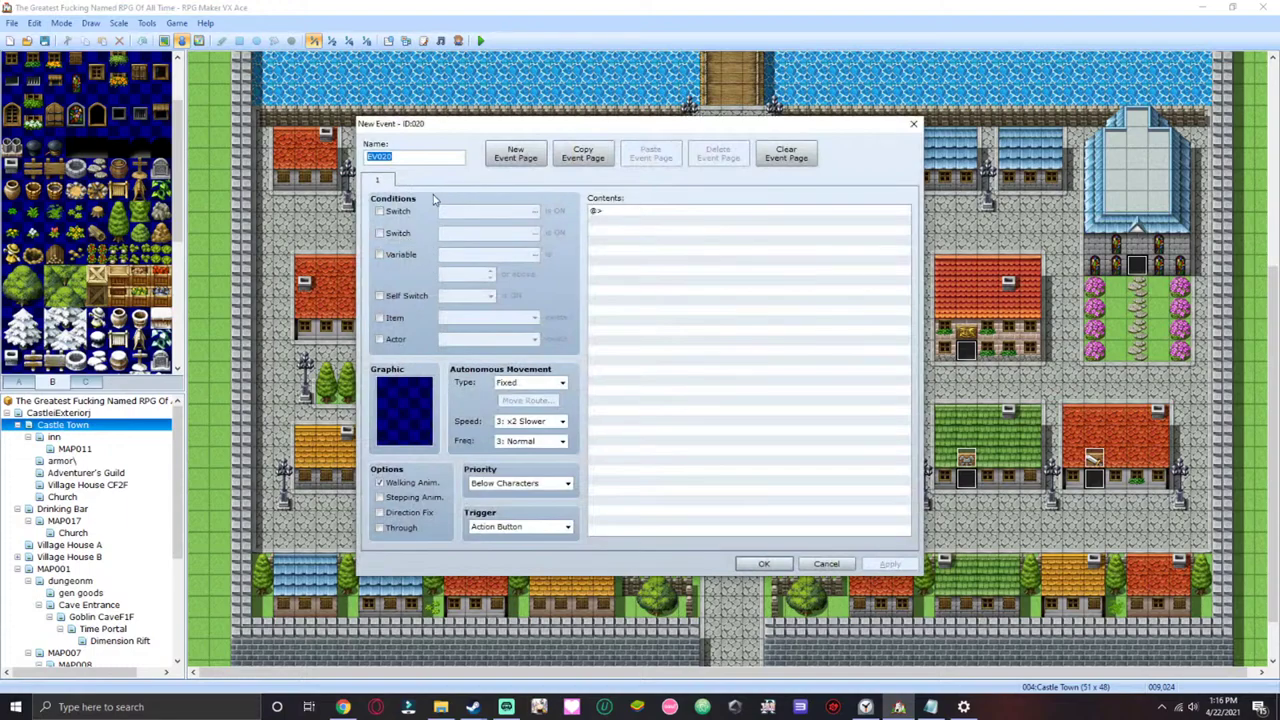
- Give the new event the first blond character from People1 as its graphic
{"action": "double_click", "coordinate": [404, 410]}
{"action": "left_click", "coordinate": [452, 246]}
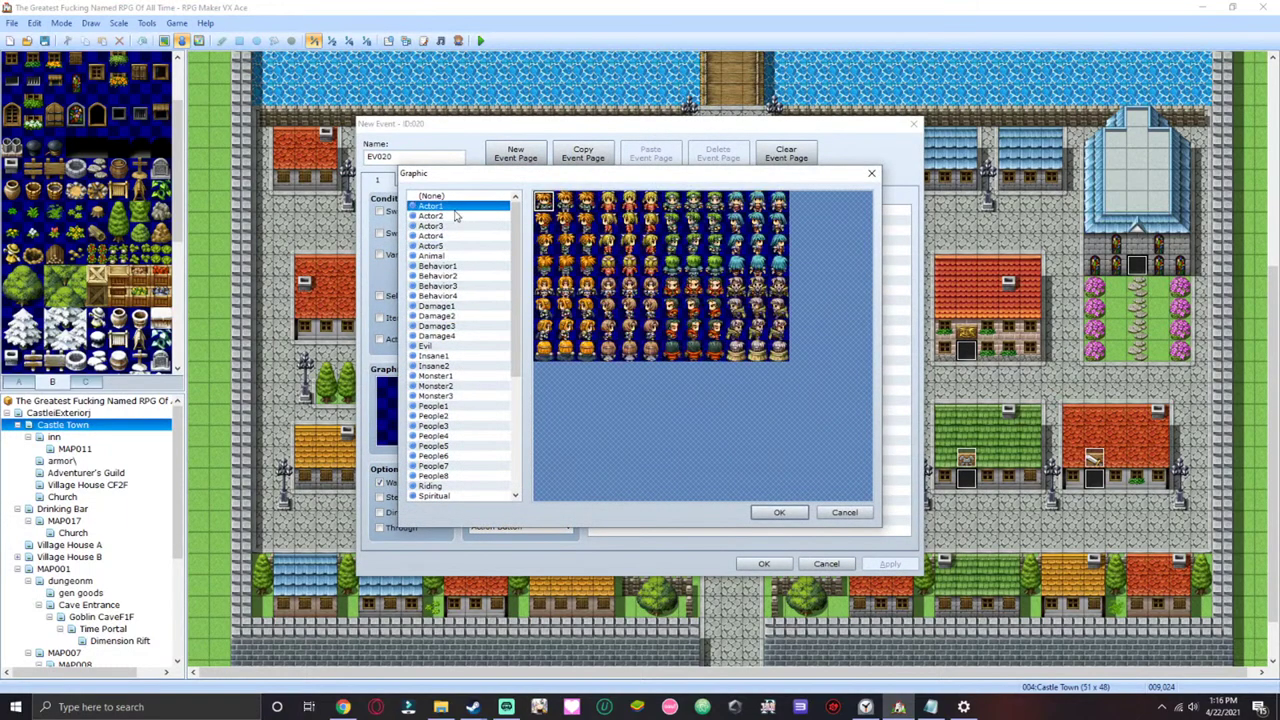
{"action": "left_click_drag", "start_coordinate": [450, 268], "coordinate": [420, 408]}
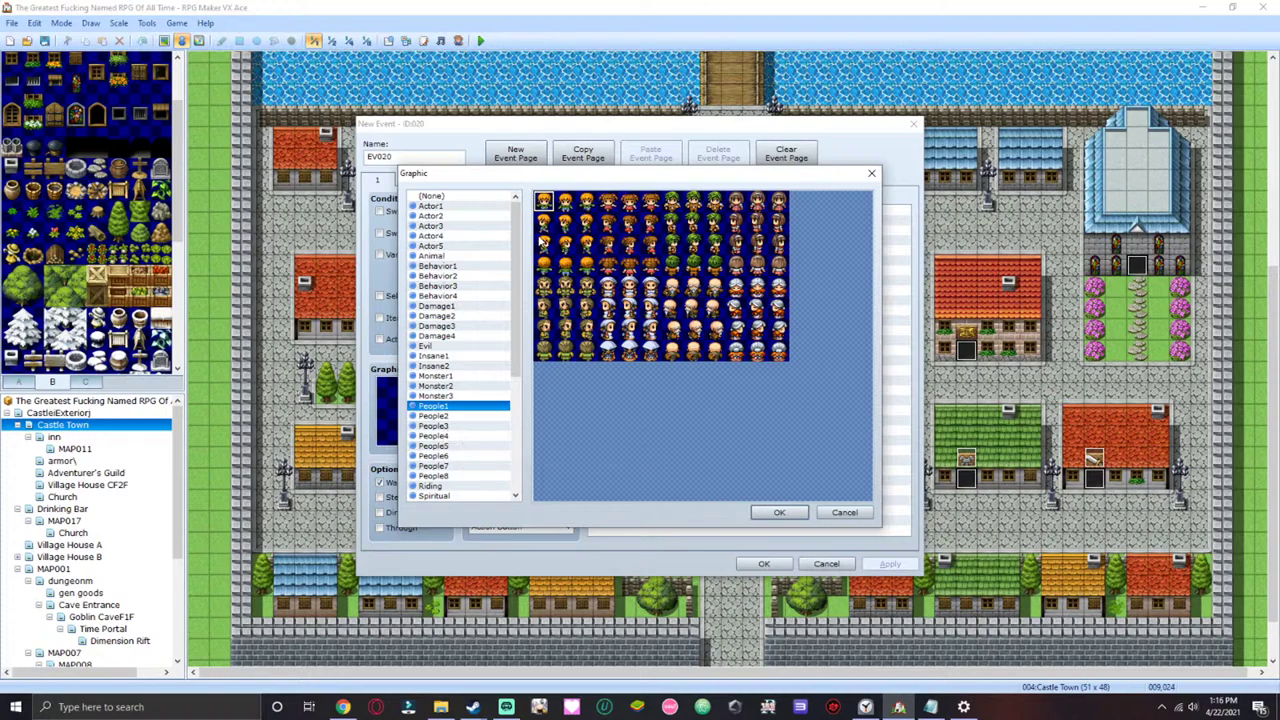
{"action": "left_click", "coordinate": [540, 240]}
{"action": "left_click", "coordinate": [772, 513]}
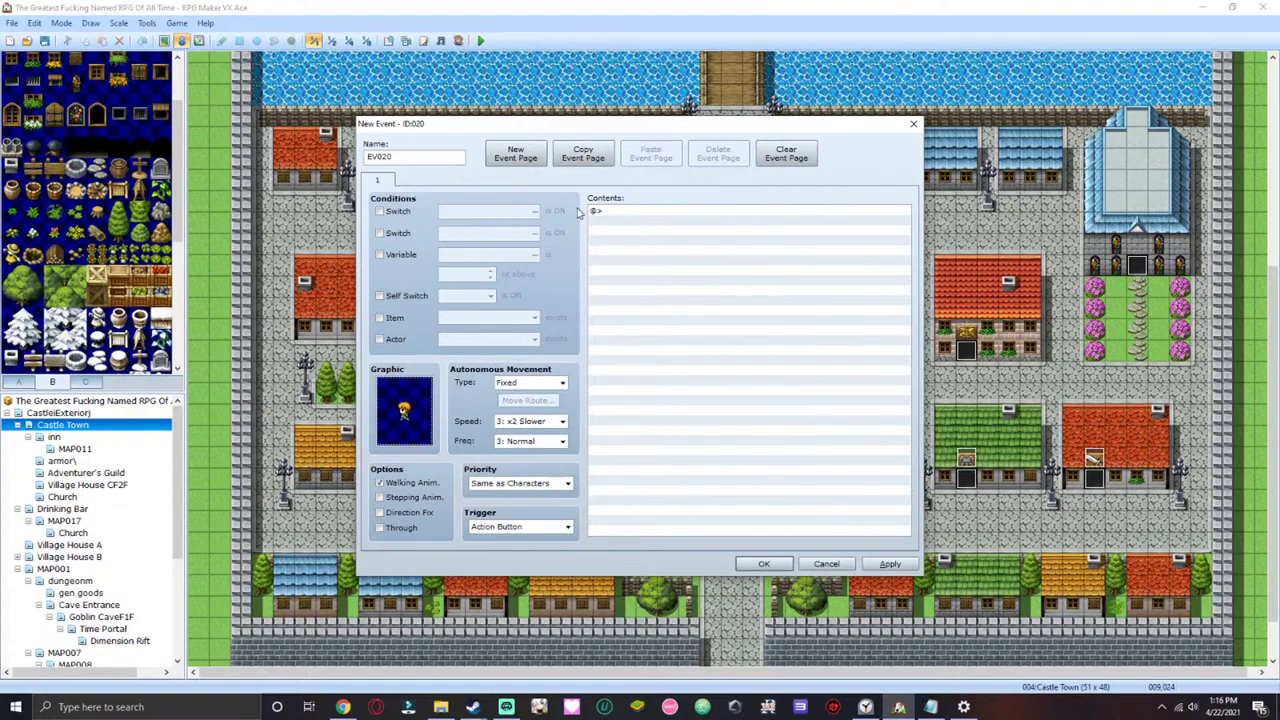
{"action": "double_click", "coordinate": [633, 213]}
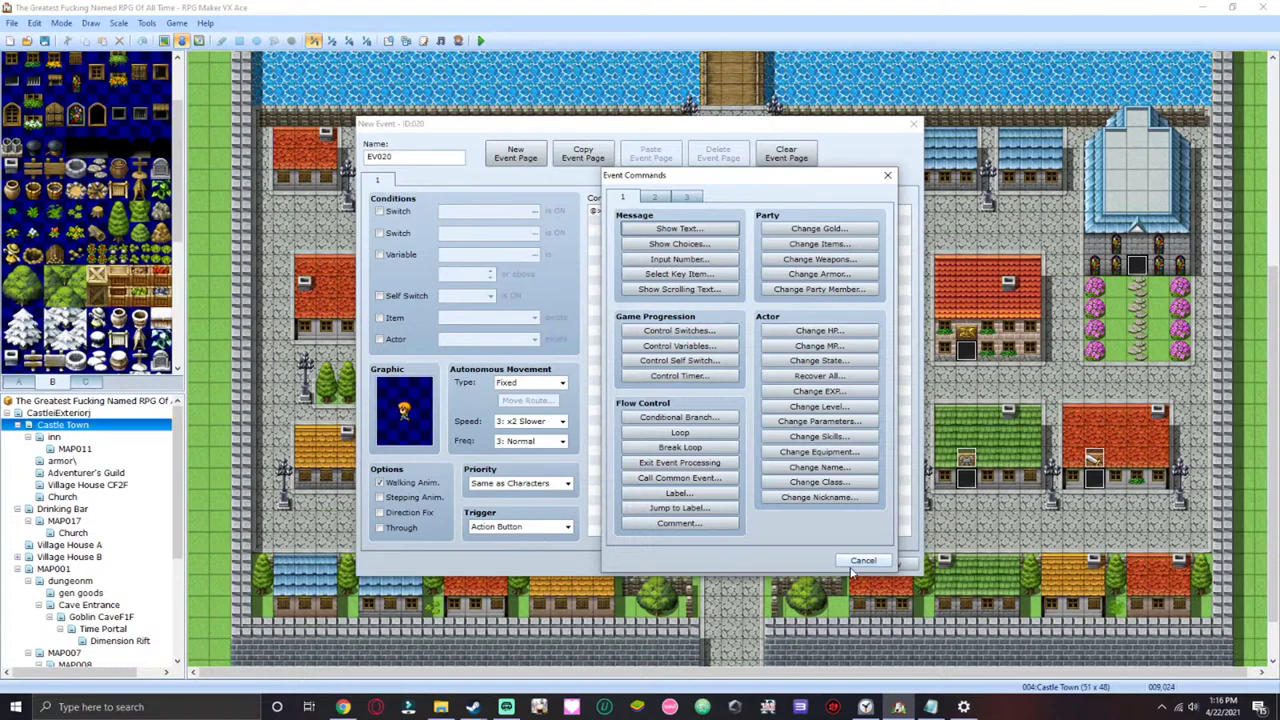
{"action": "key", "text": "Escape"}
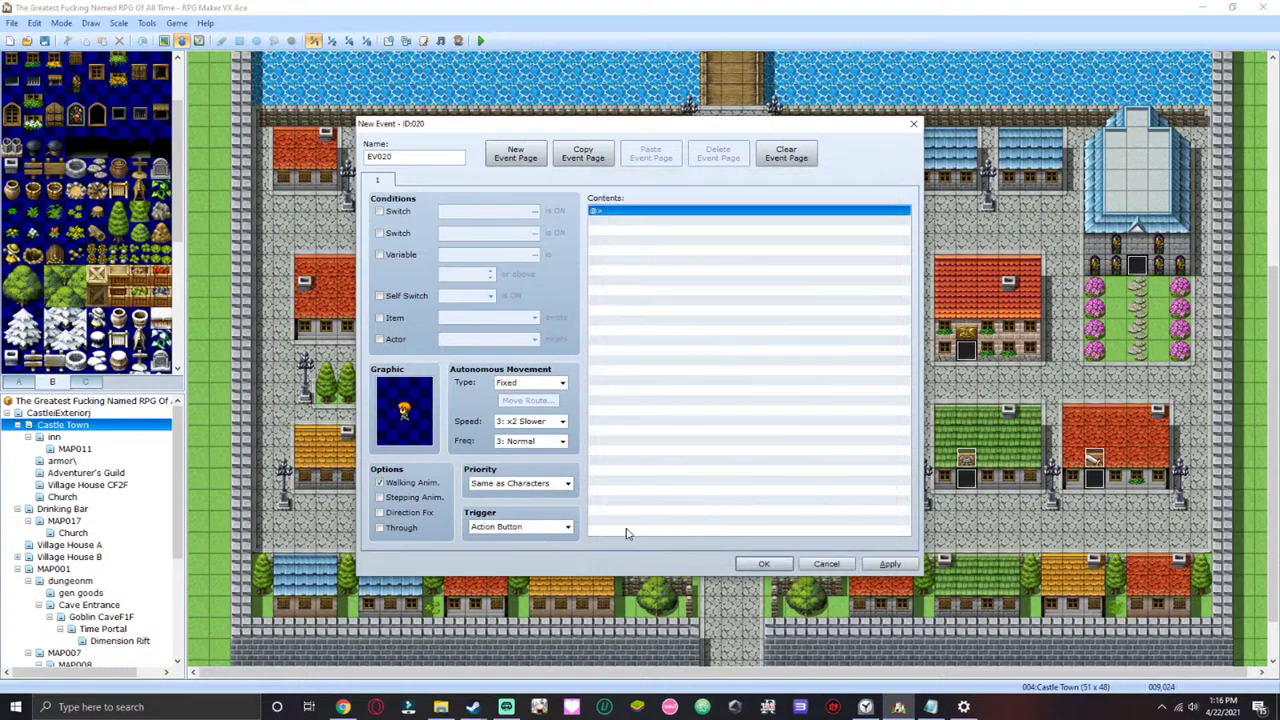
- Set the new event's trigger to Autorun and enable its stepping animation, keeping the walking animation on
{"action": "left_click", "coordinate": [544, 526]}
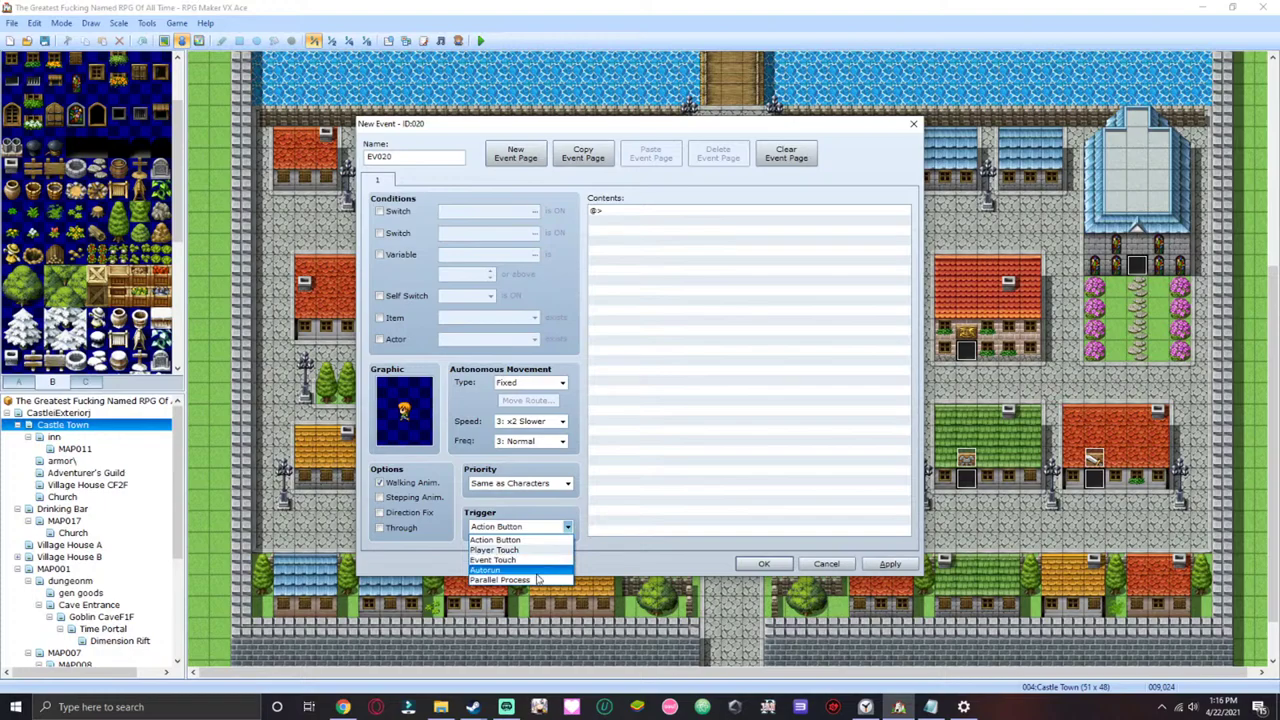
{"action": "left_click", "coordinate": [537, 574]}
{"action": "left_click", "coordinate": [382, 497]}
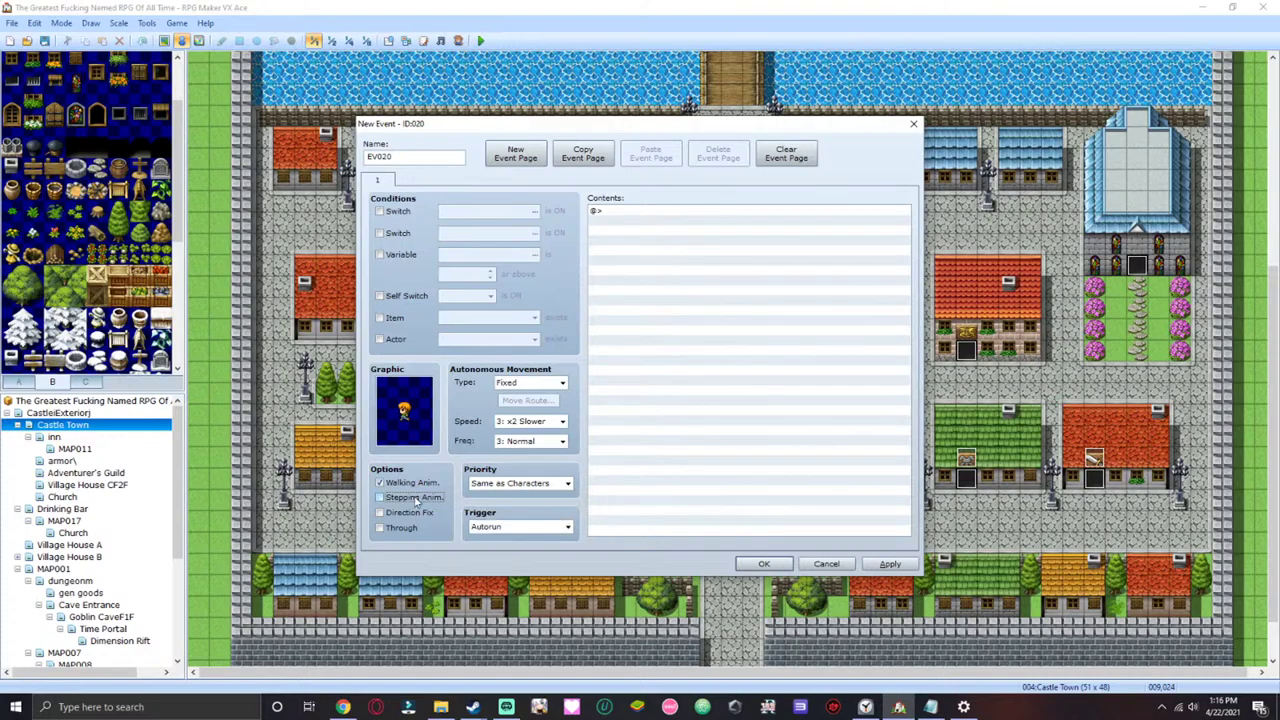
{"action": "left_click", "coordinate": [414, 486]}
{"action": "left_click", "coordinate": [417, 484]}
{"action": "left_click", "coordinate": [416, 498]}
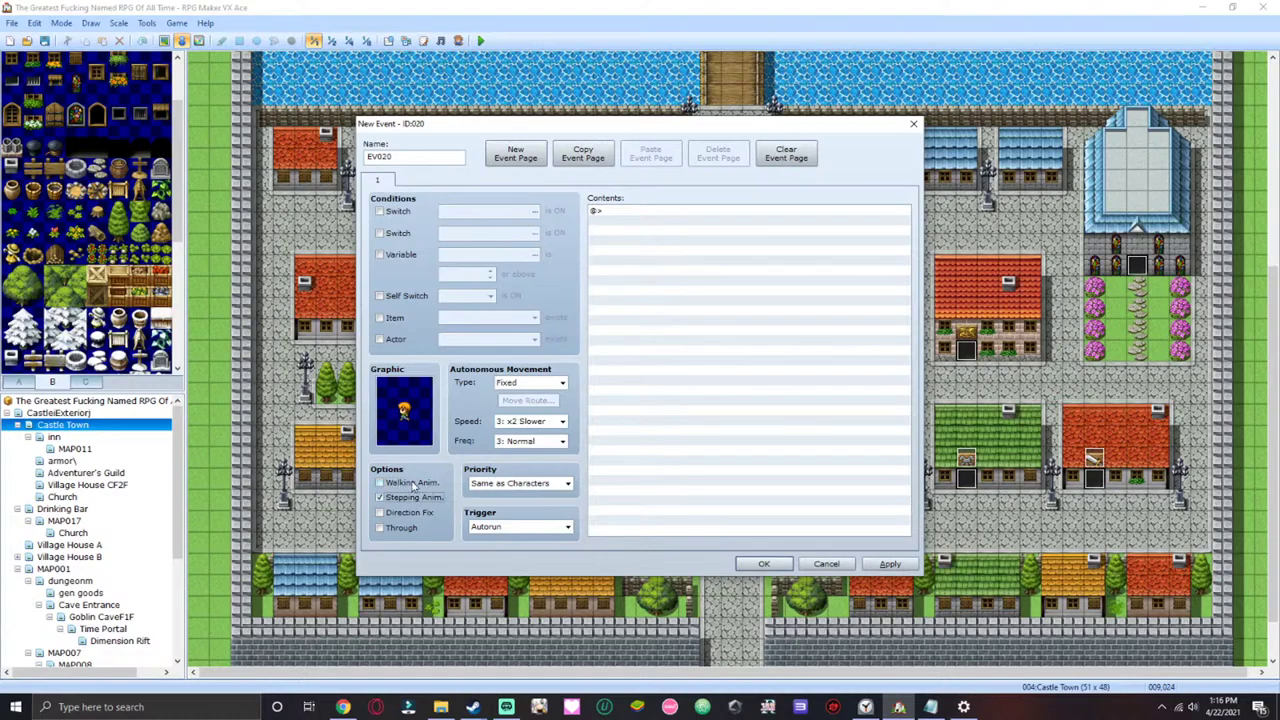
{"action": "double_click", "coordinate": [636, 214]}
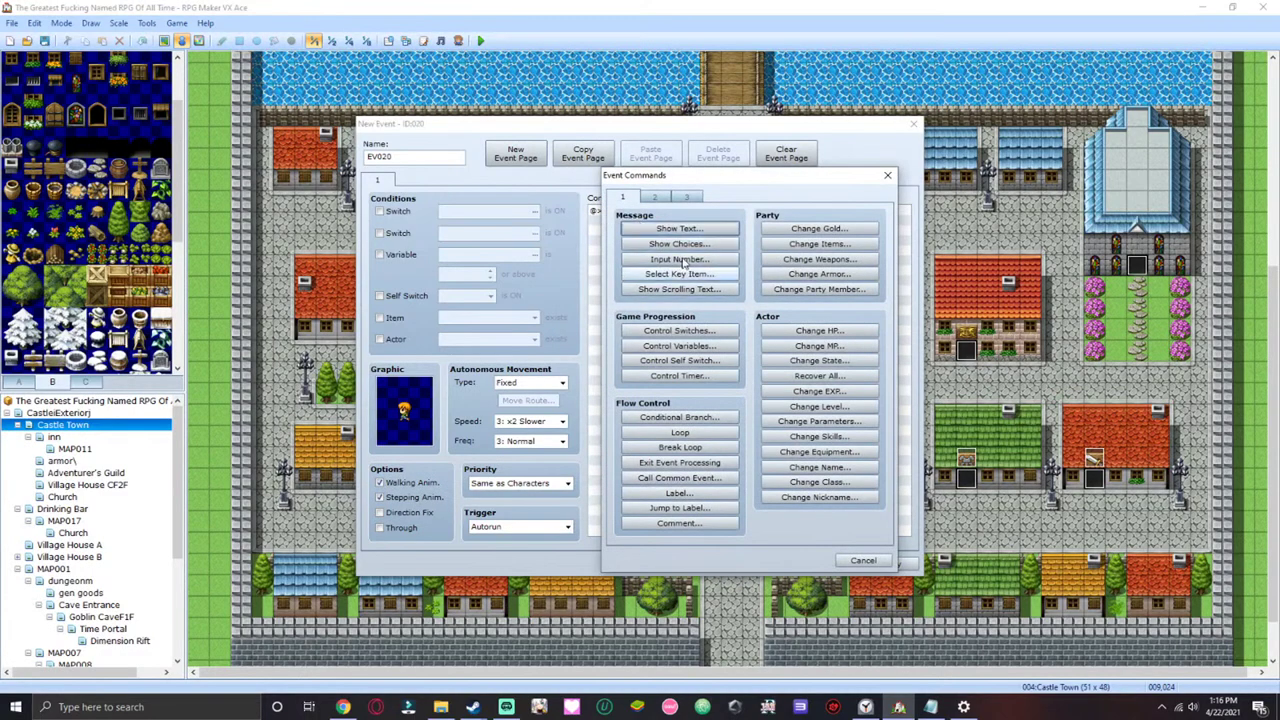
{"action": "left_click", "coordinate": [655, 197]}
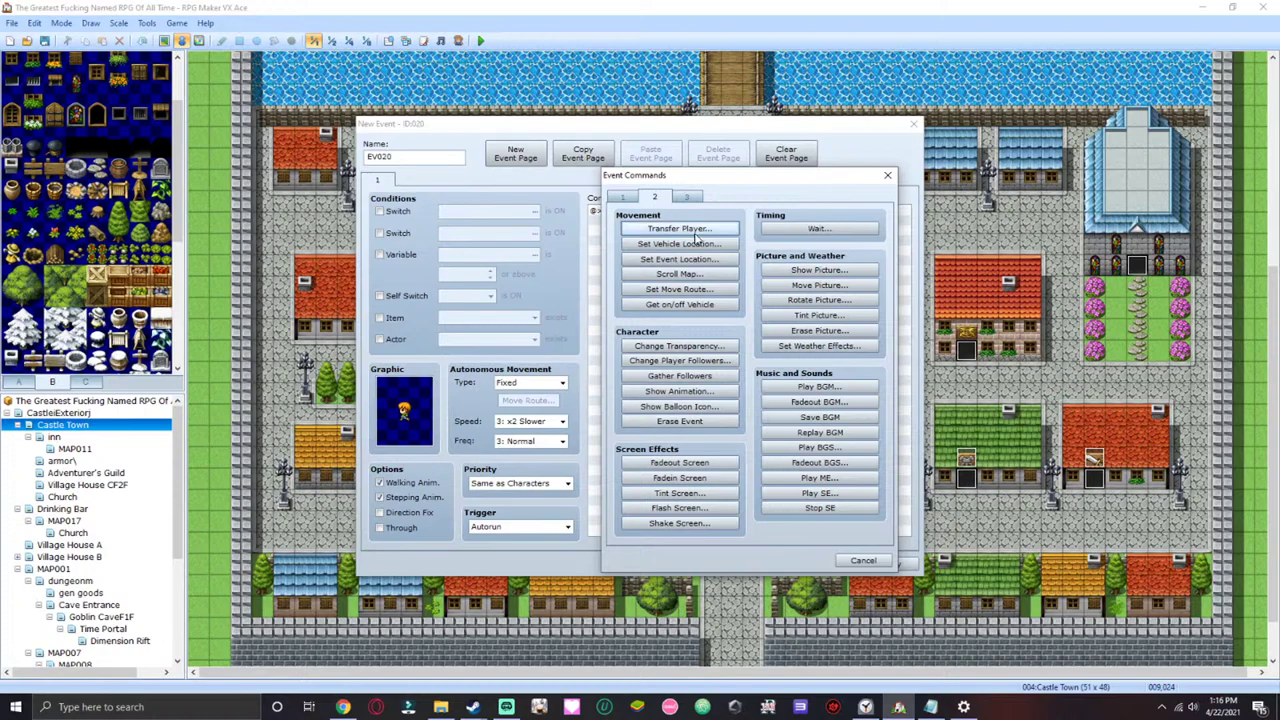
{"action": "left_click", "coordinate": [912, 128]}
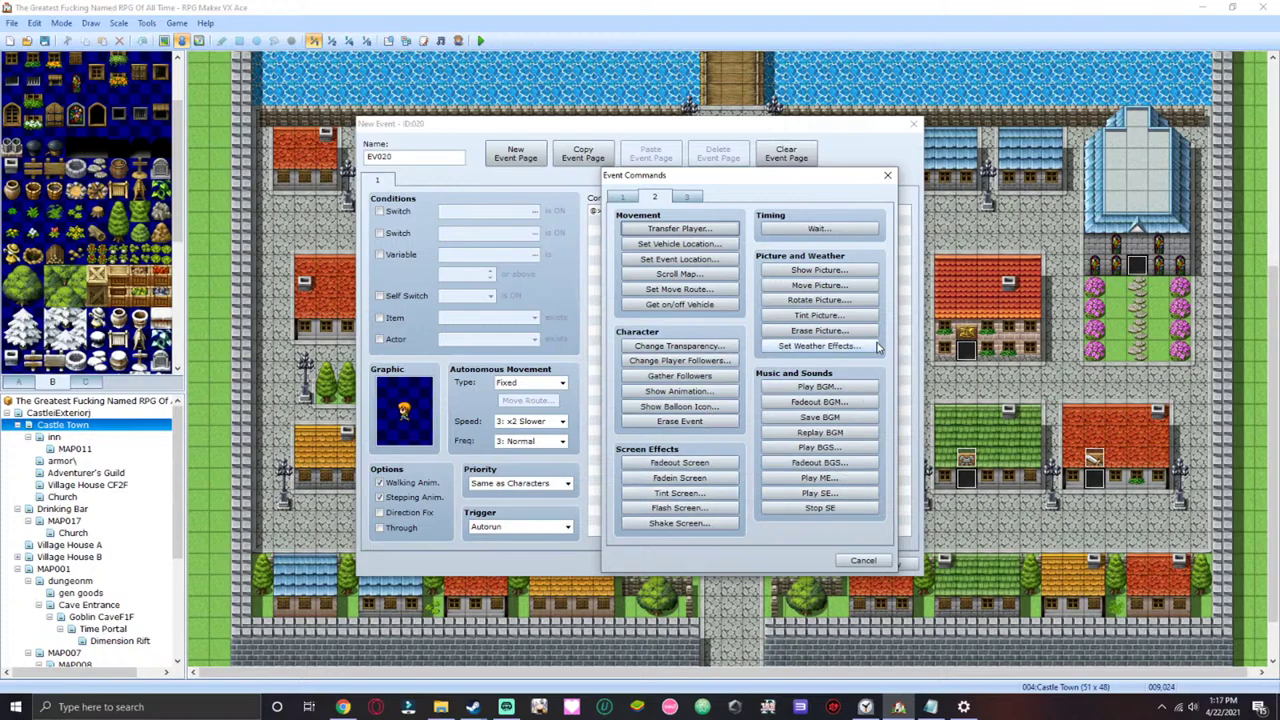
{"action": "left_click", "coordinate": [687, 196]}
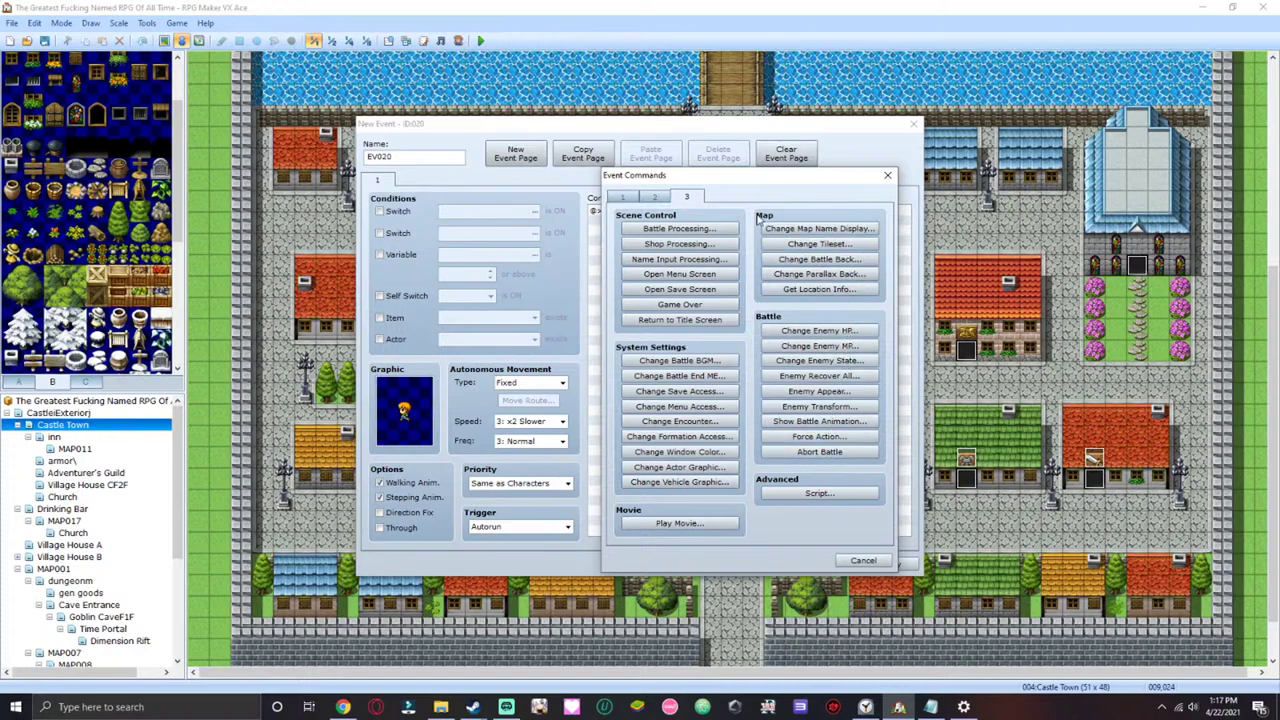
{"action": "left_click", "coordinate": [660, 198]}
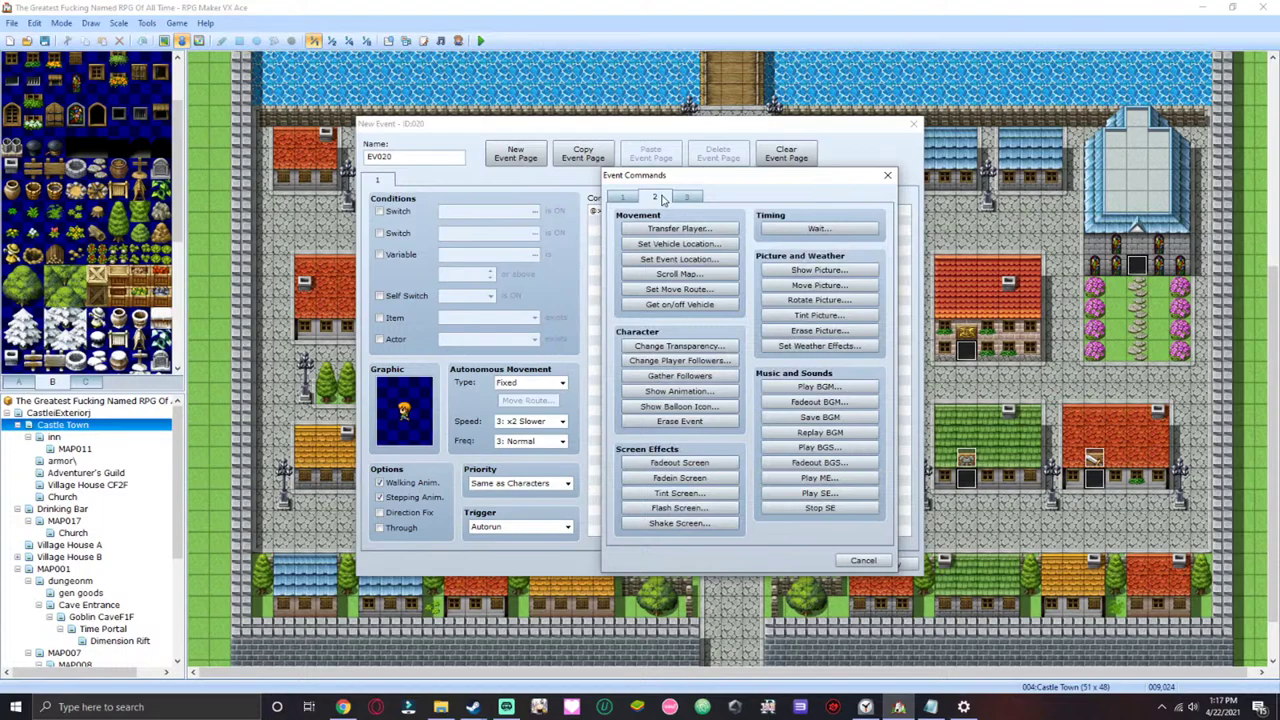
{"action": "left_click", "coordinate": [716, 290]}
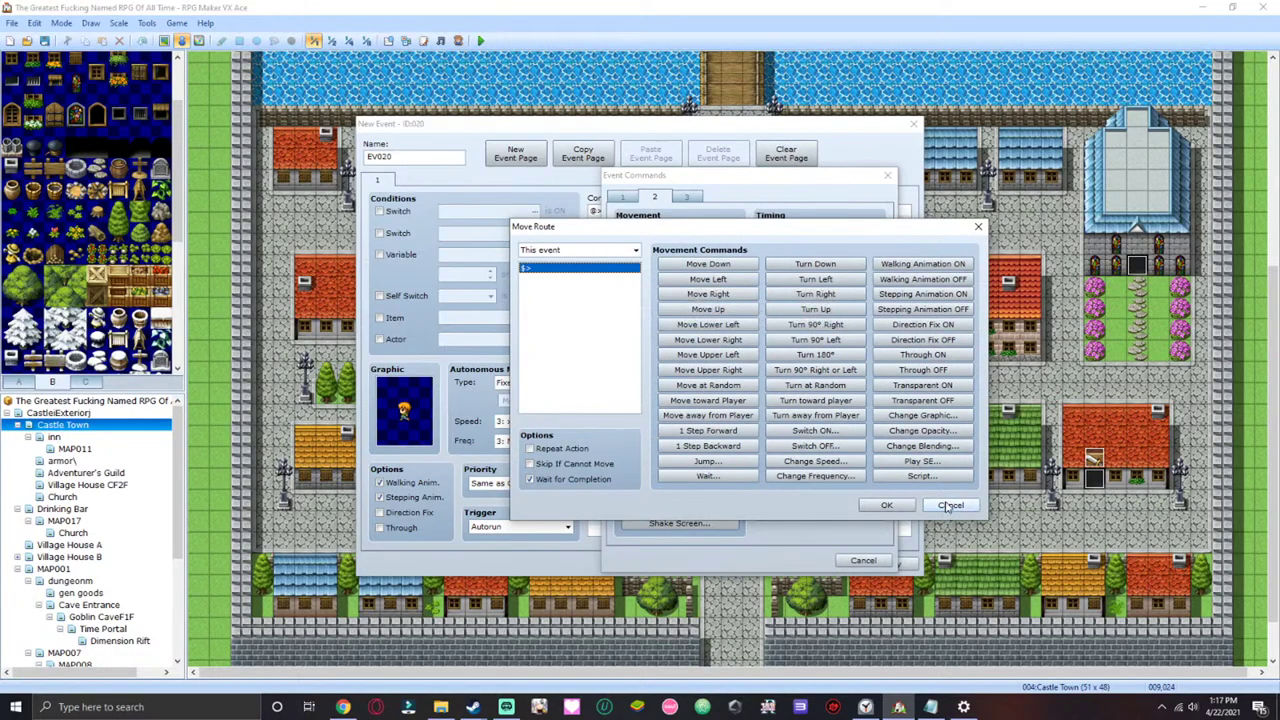
{"action": "left_click", "coordinate": [863, 561]}
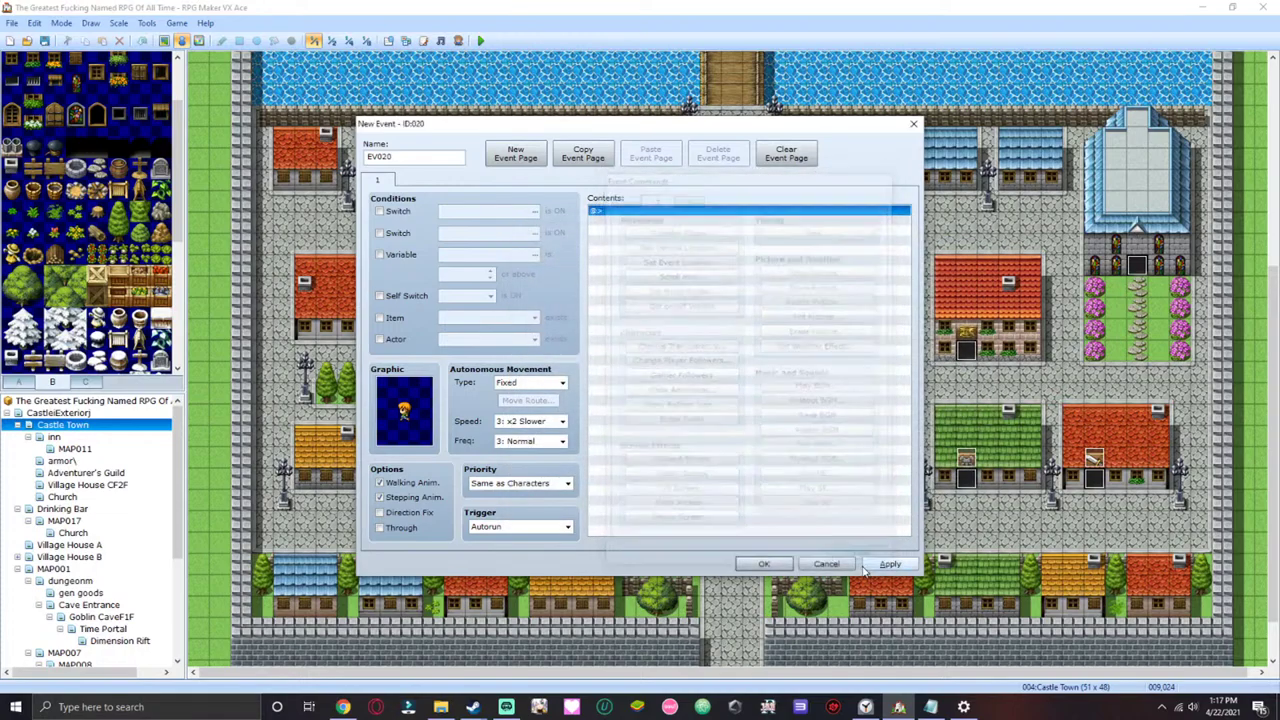
- Start a Set Move Route command for this event with five Move Right commands
{"action": "left_click_drag", "start_coordinate": [595, 125], "coordinate": [900, 56]}
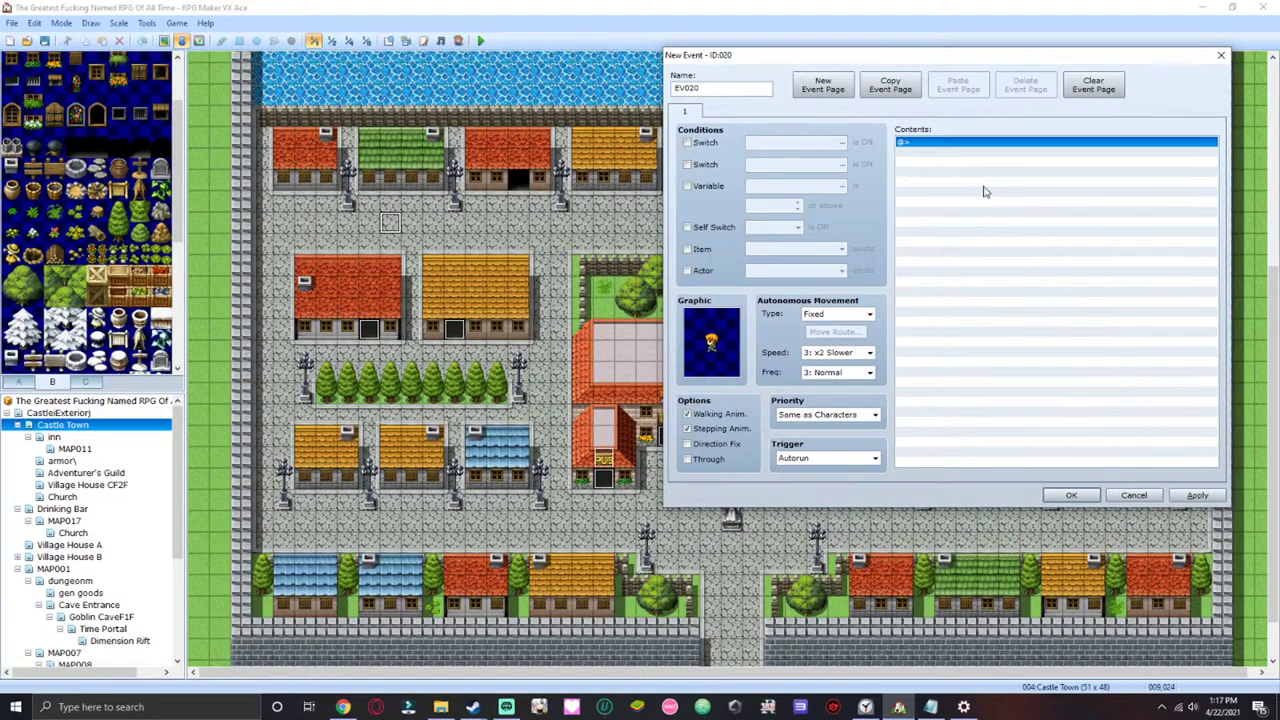
{"action": "double_click", "coordinate": [1035, 143]}
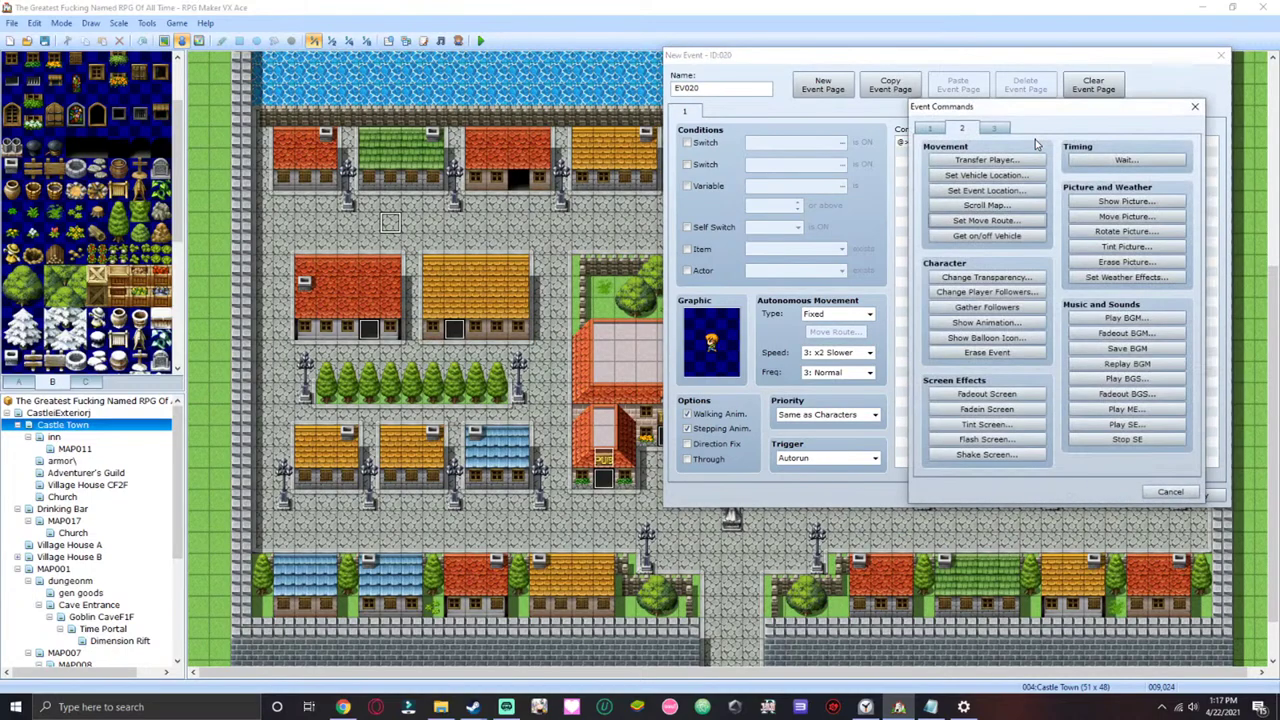
{"action": "left_click", "coordinate": [1010, 221]}
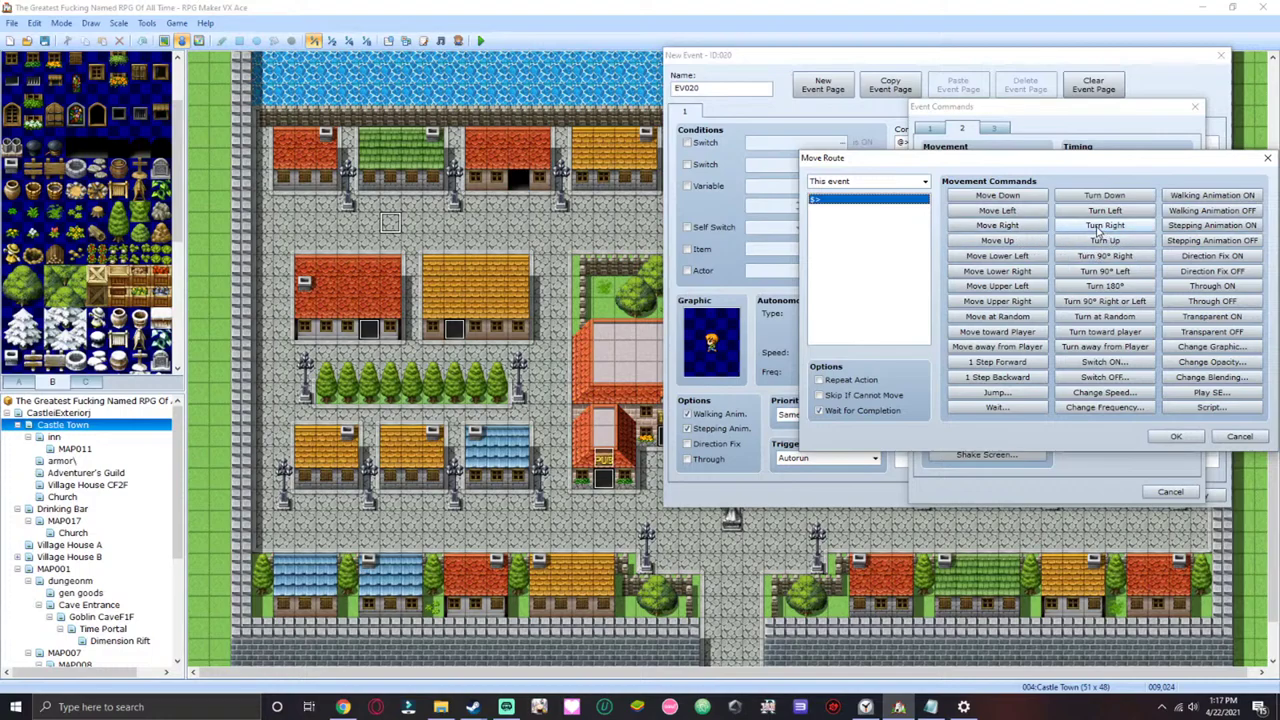
{"action": "left_click", "coordinate": [1012, 228]}
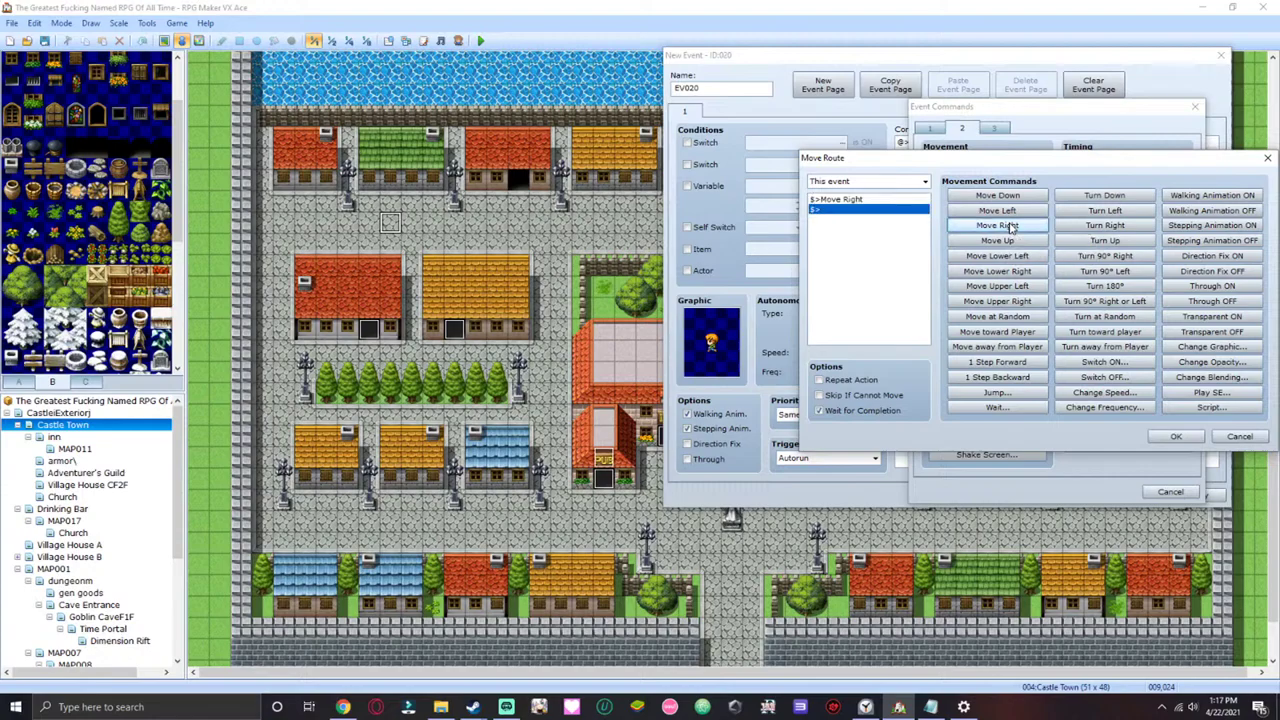
{"action": "left_click", "coordinate": [1012, 228]}
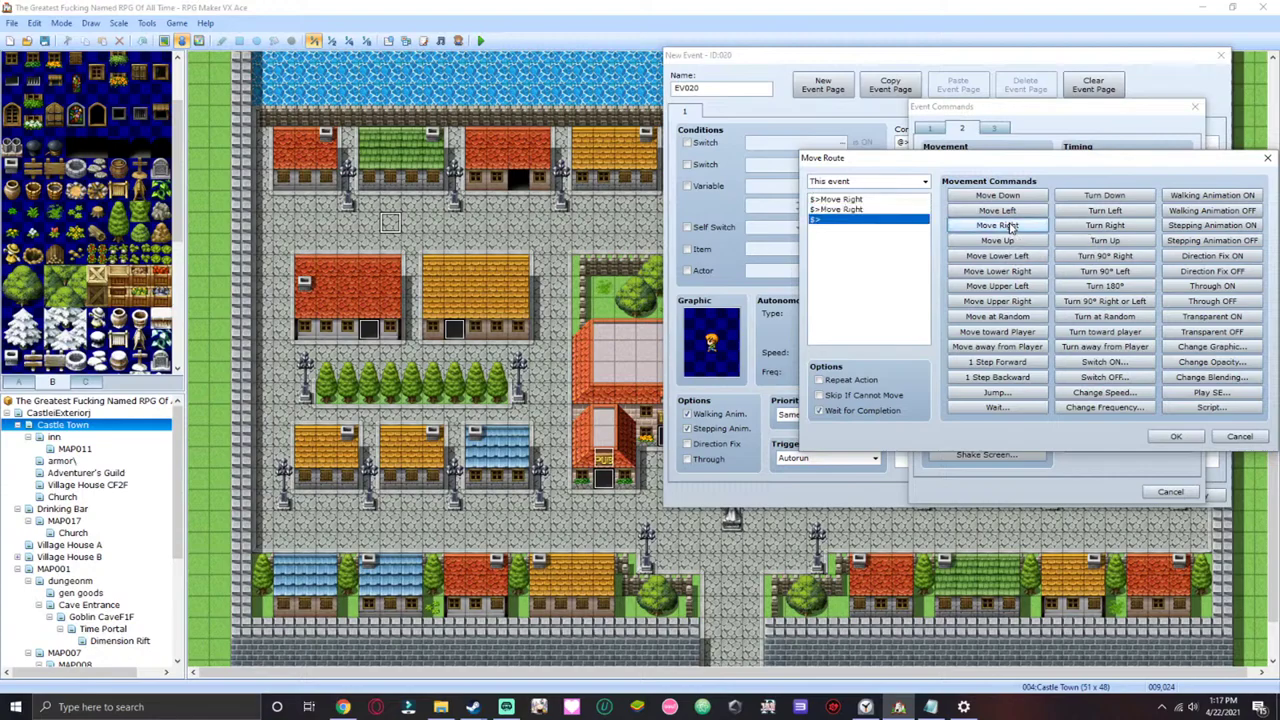
{"action": "left_click", "coordinate": [1012, 228]}
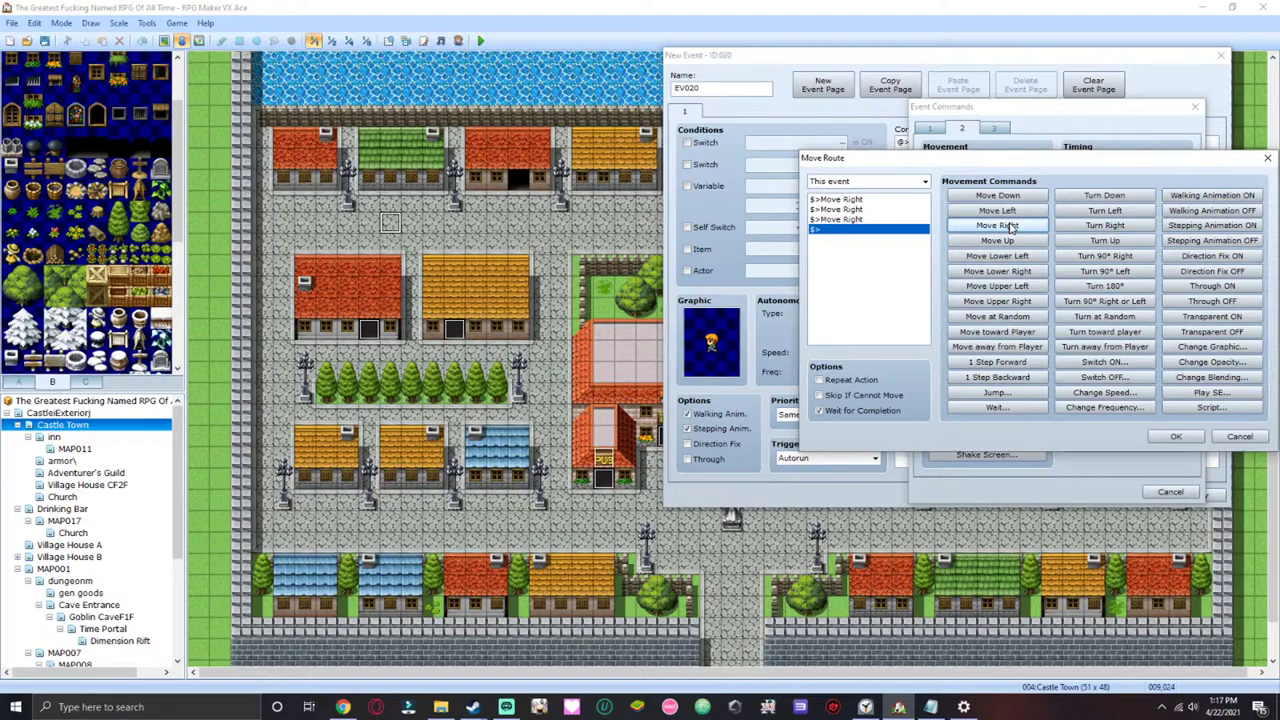
{"action": "left_click", "coordinate": [1012, 228]}
{"action": "left_click", "coordinate": [1012, 228]}
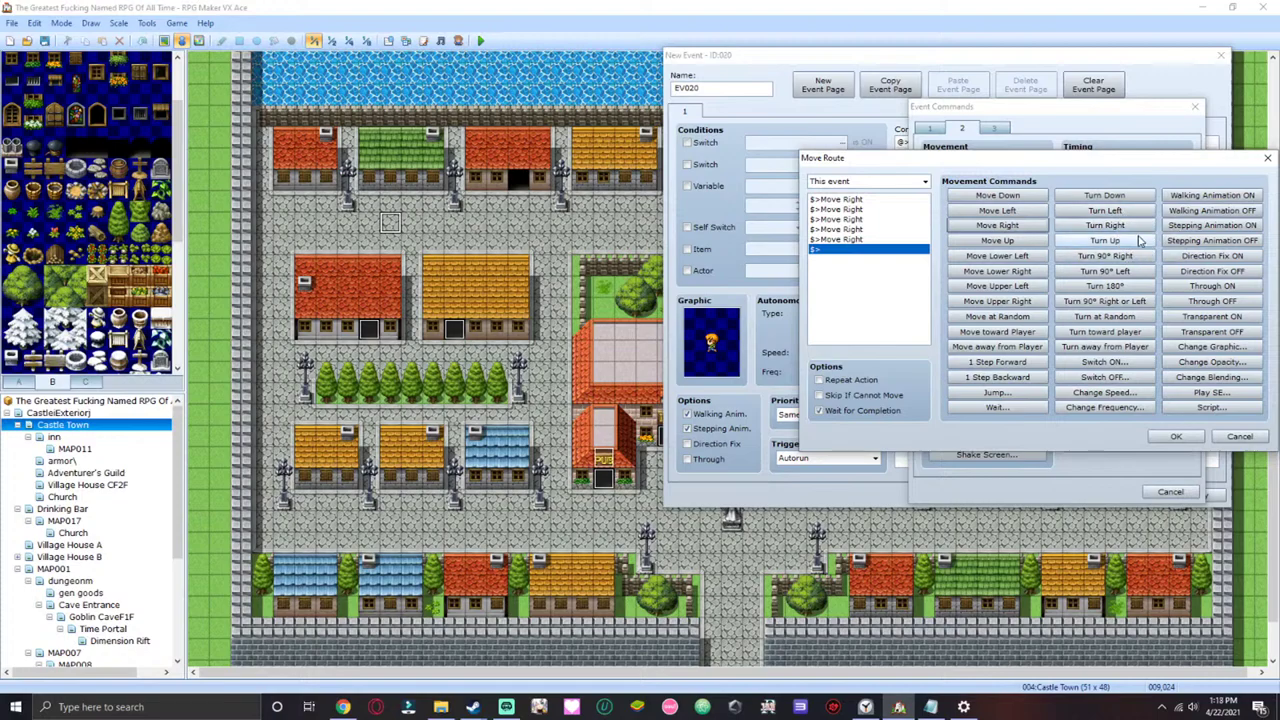
- Extend the move route with one Turn Down followed by eight Move Down commands
{"action": "left_click", "coordinate": [1126, 197]}
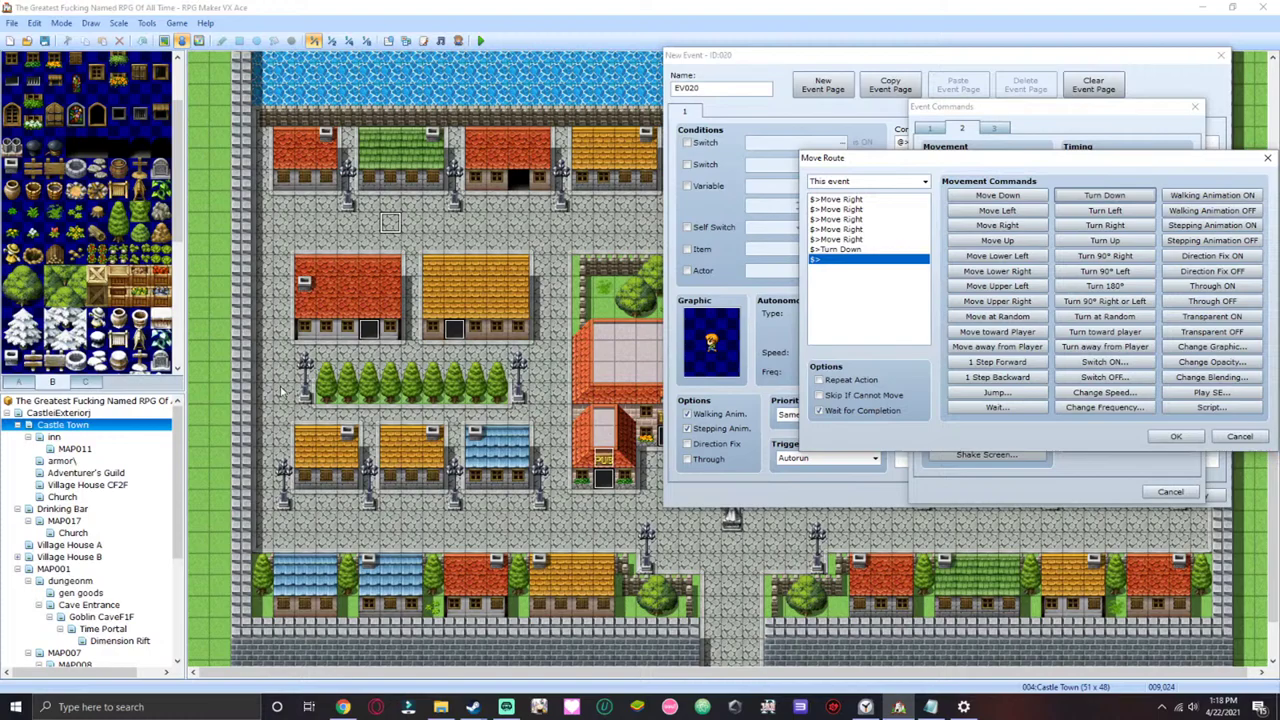
{"action": "left_click", "coordinate": [997, 196]}
{"action": "left_click", "coordinate": [1005, 196]}
{"action": "left_click", "coordinate": [1012, 197]}
{"action": "left_click", "coordinate": [1012, 197]}
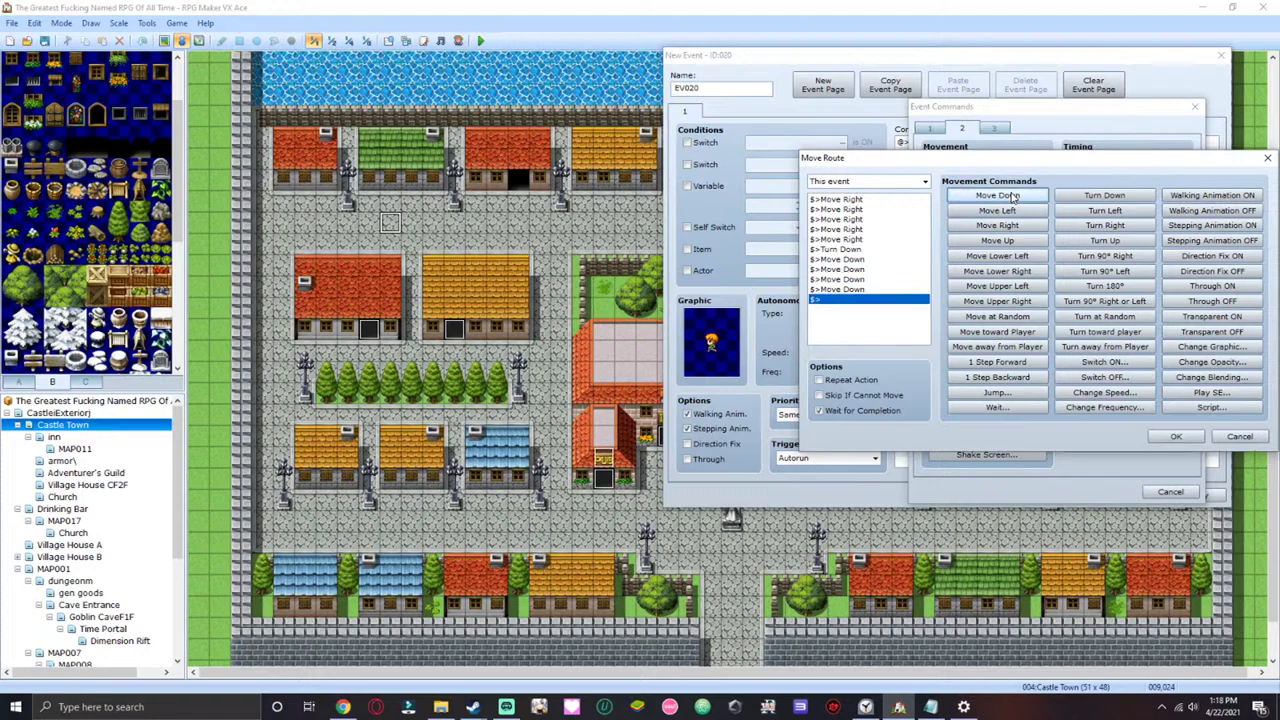
{"action": "left_click", "coordinate": [1012, 197]}
{"action": "left_click", "coordinate": [1012, 197]}
{"action": "left_click", "coordinate": [1012, 197]}
{"action": "left_click", "coordinate": [1012, 197]}
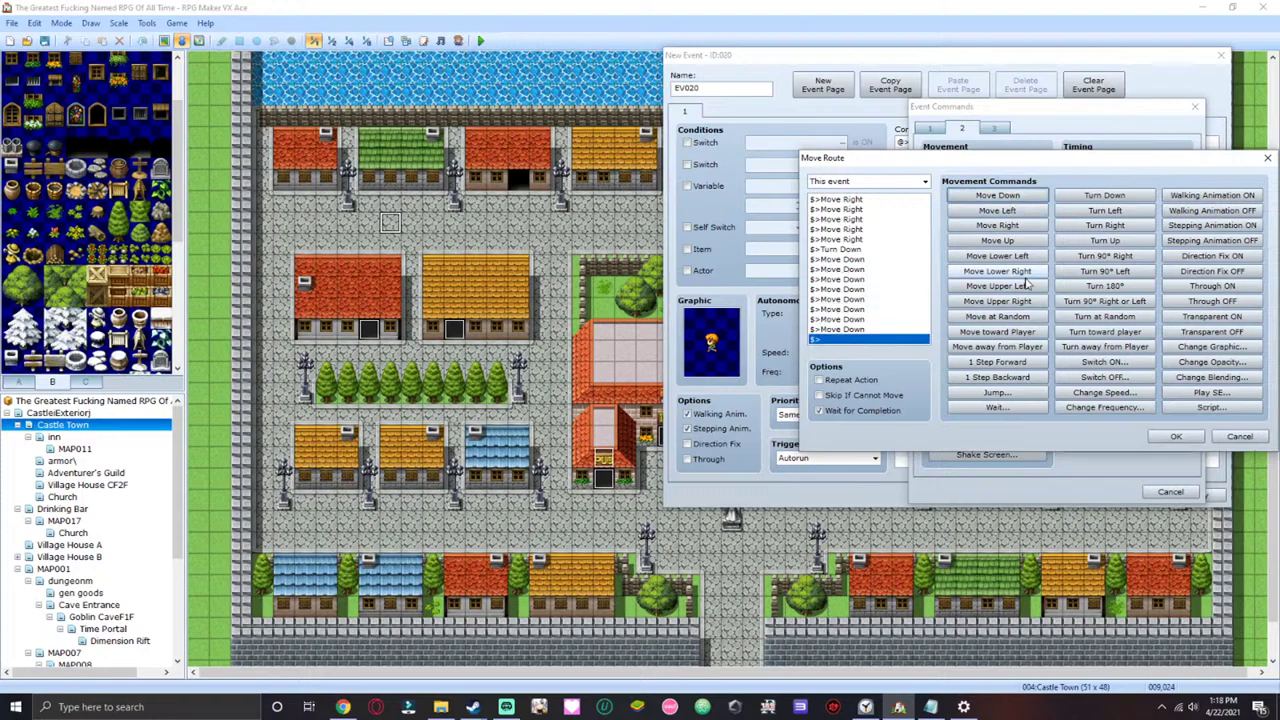
- Extend the move route with one Turn Right followed by twelve Move Right commands
{"action": "left_click", "coordinate": [1126, 228]}
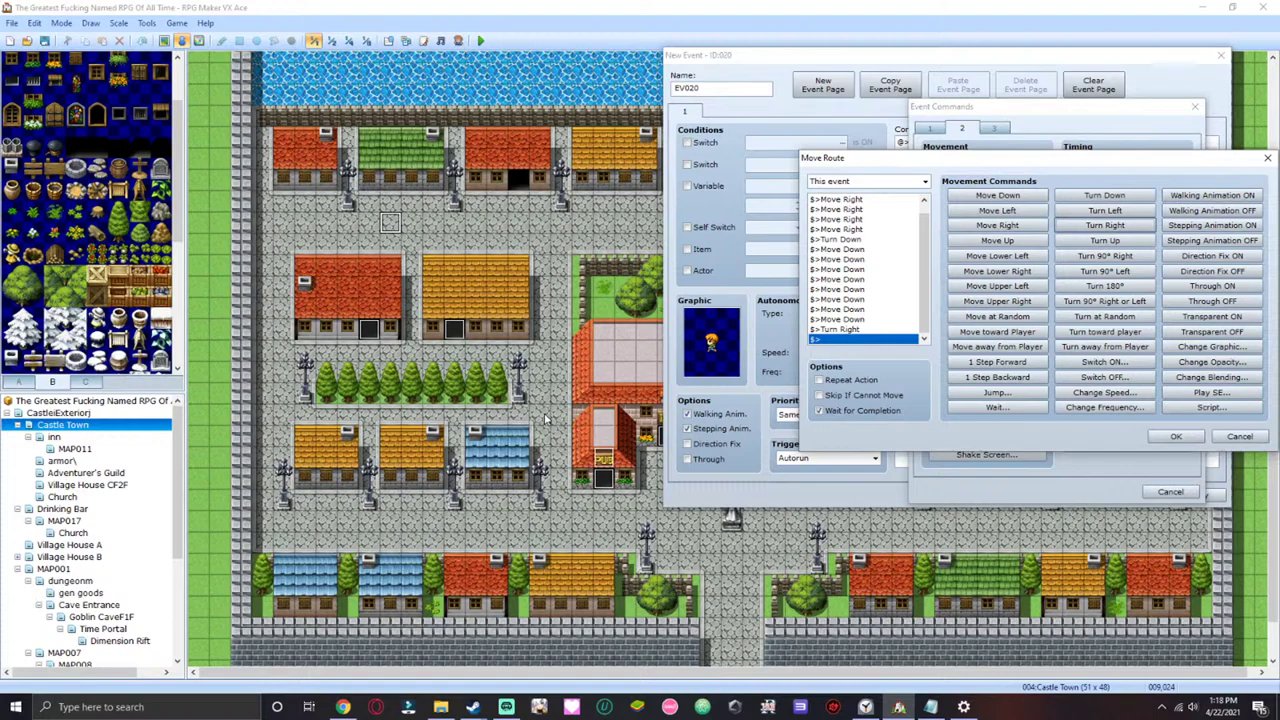
{"action": "left_click", "coordinate": [1030, 228]}
{"action": "left_click", "coordinate": [1030, 228]}
{"action": "left_click", "coordinate": [1030, 228]}
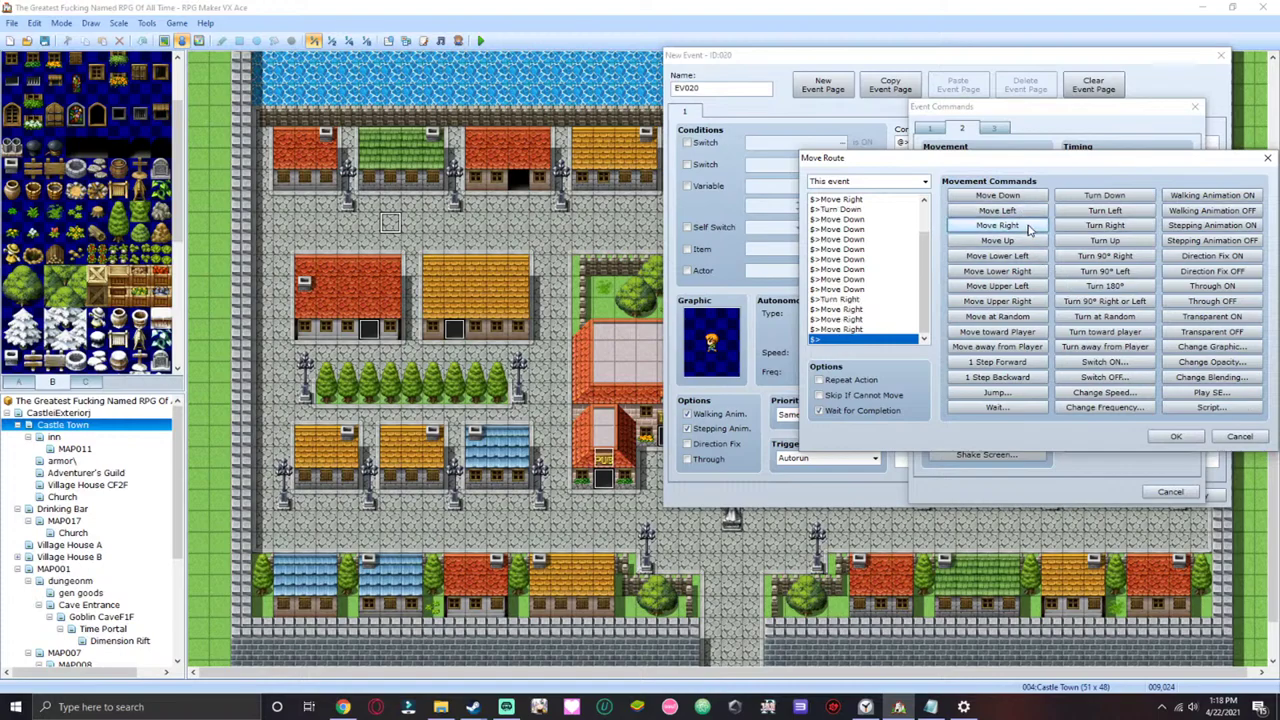
{"action": "left_click", "coordinate": [1030, 228]}
{"action": "left_click", "coordinate": [1030, 228]}
{"action": "left_click", "coordinate": [1030, 228]}
{"action": "left_click", "coordinate": [1030, 228]}
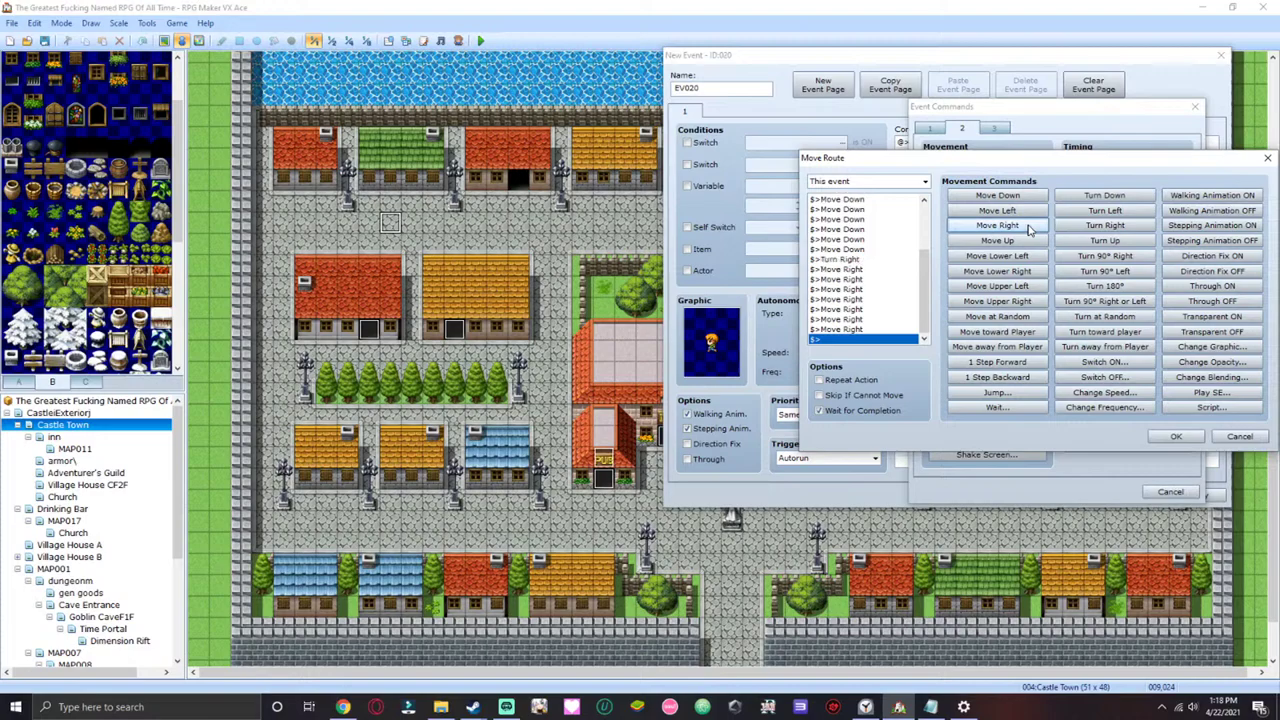
{"action": "left_click", "coordinate": [1030, 228]}
{"action": "left_click", "coordinate": [1030, 228]}
{"action": "left_click", "coordinate": [1030, 228]}
{"action": "left_click", "coordinate": [1030, 228]}
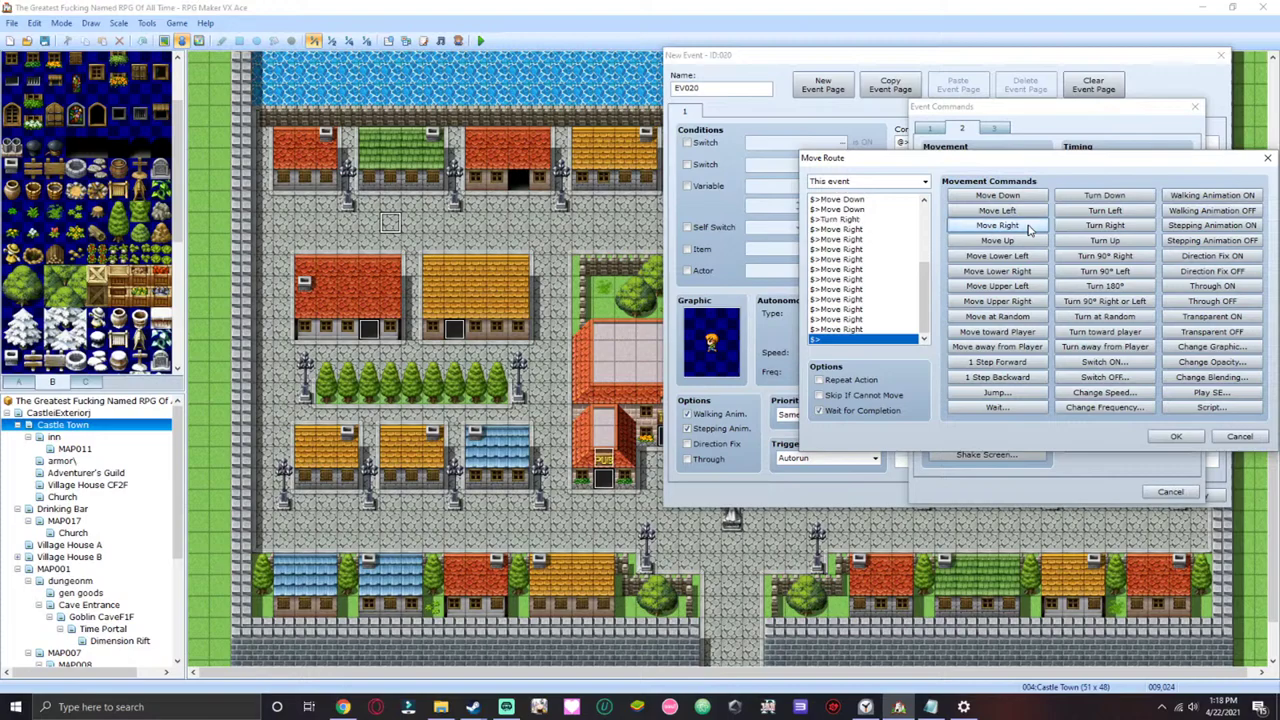
{"action": "left_click", "coordinate": [1030, 228]}
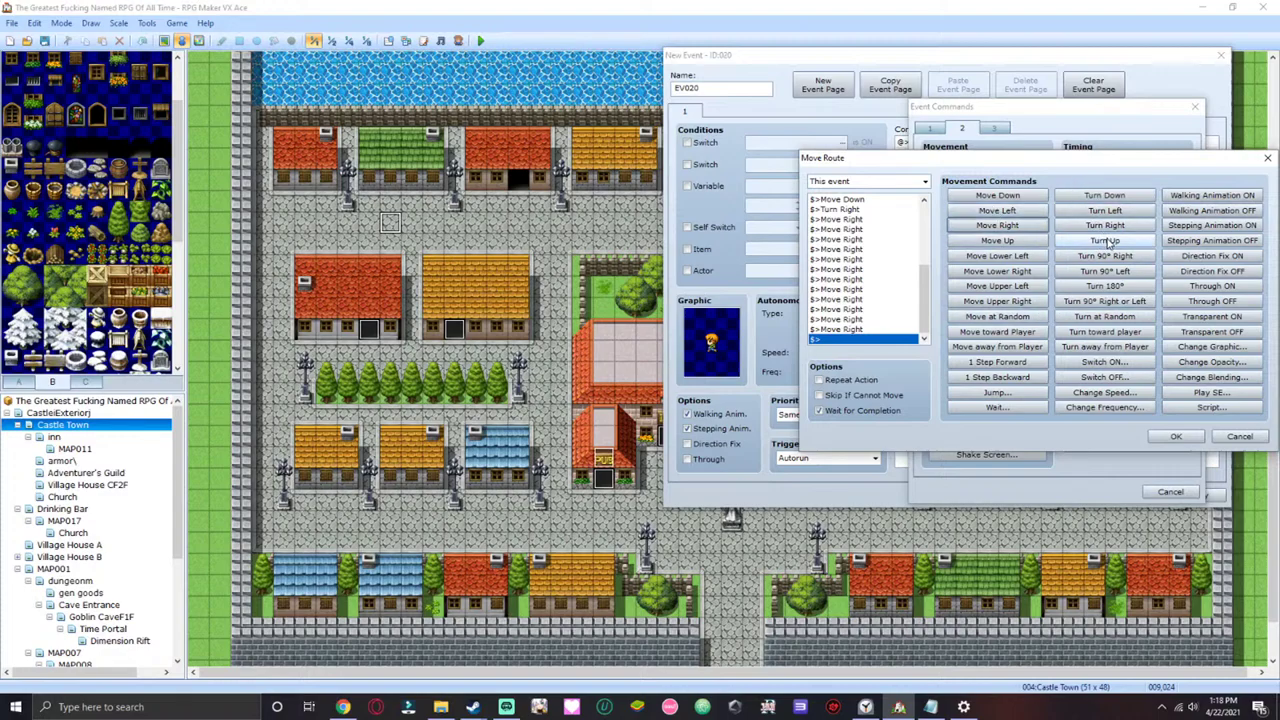
- Extend the move route with one Turn Up followed by nine Move Up commands
{"action": "left_click", "coordinate": [1107, 242]}
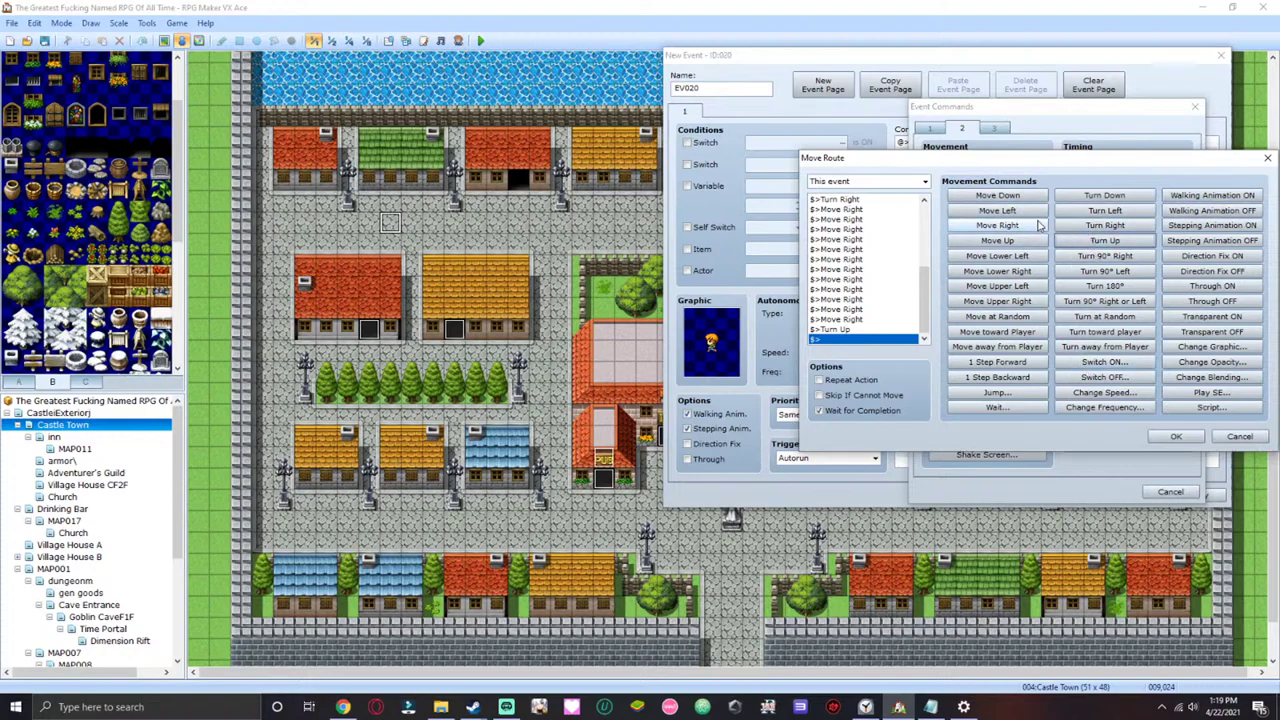
{"action": "left_click", "coordinate": [1000, 241]}
{"action": "left_click", "coordinate": [1000, 241]}
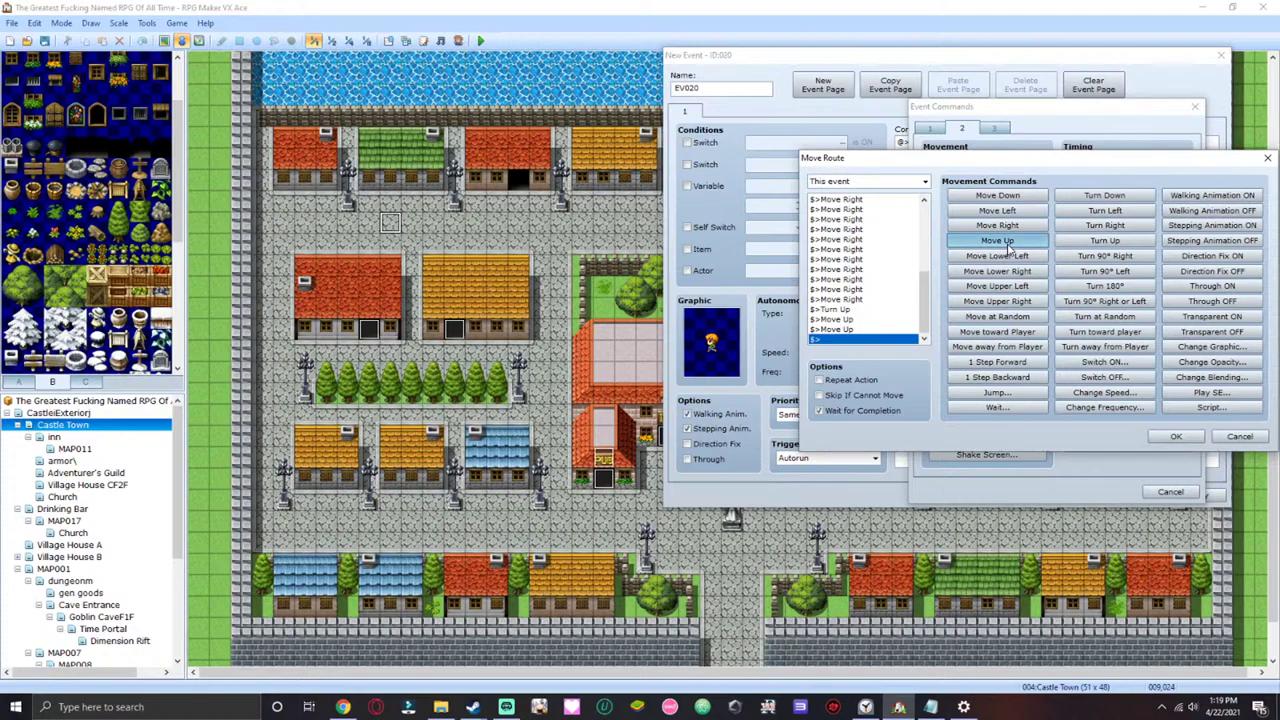
{"action": "left_click", "coordinate": [1002, 242]}
{"action": "left_click", "coordinate": [1004, 243]}
{"action": "left_click", "coordinate": [1008, 244]}
{"action": "left_click", "coordinate": [1008, 244]}
{"action": "left_click", "coordinate": [1008, 244]}
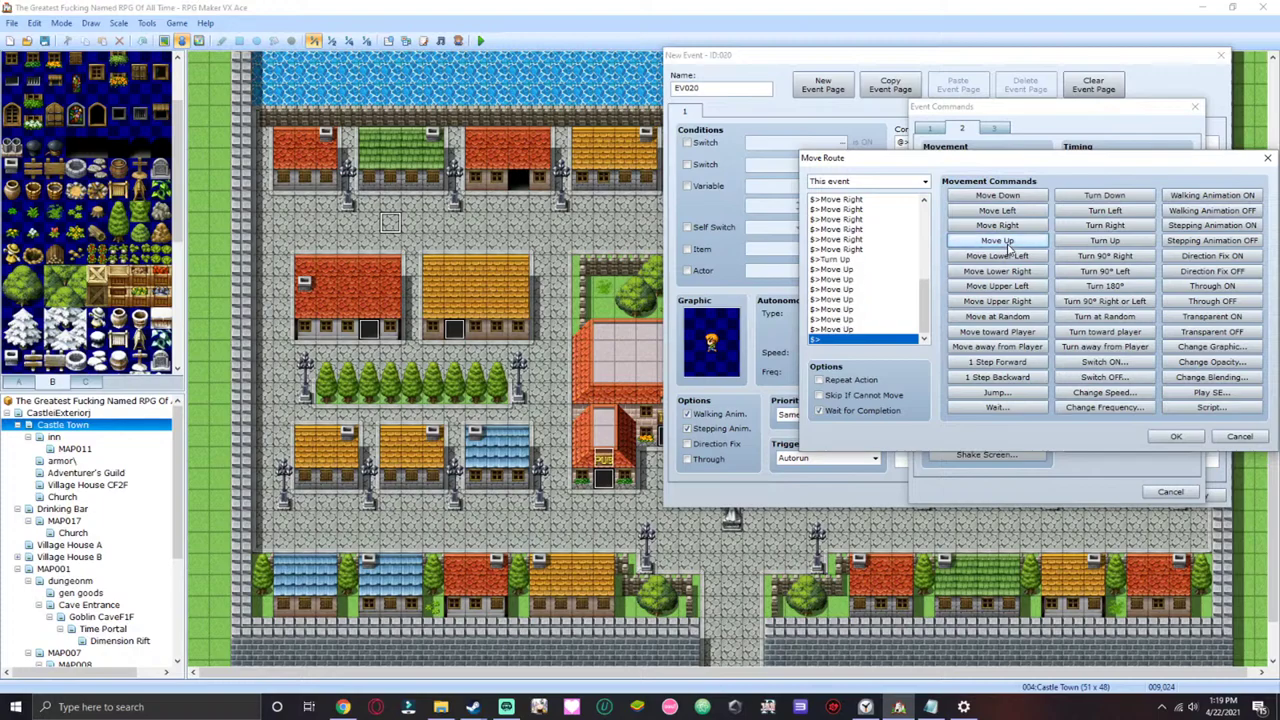
{"action": "left_click", "coordinate": [1008, 244]}
{"action": "left_click", "coordinate": [1008, 244]}
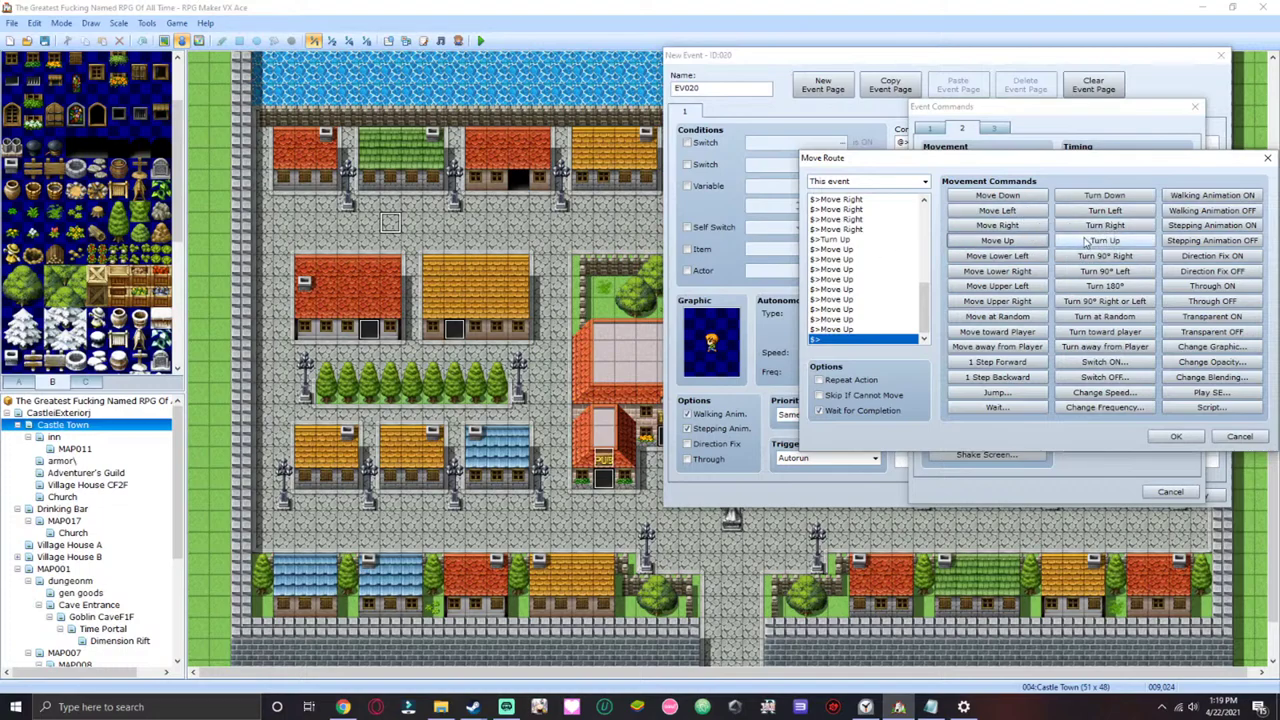
- Extend the move route with one Turn Left followed by seven Move Left commands
{"action": "left_click", "coordinate": [1102, 211]}
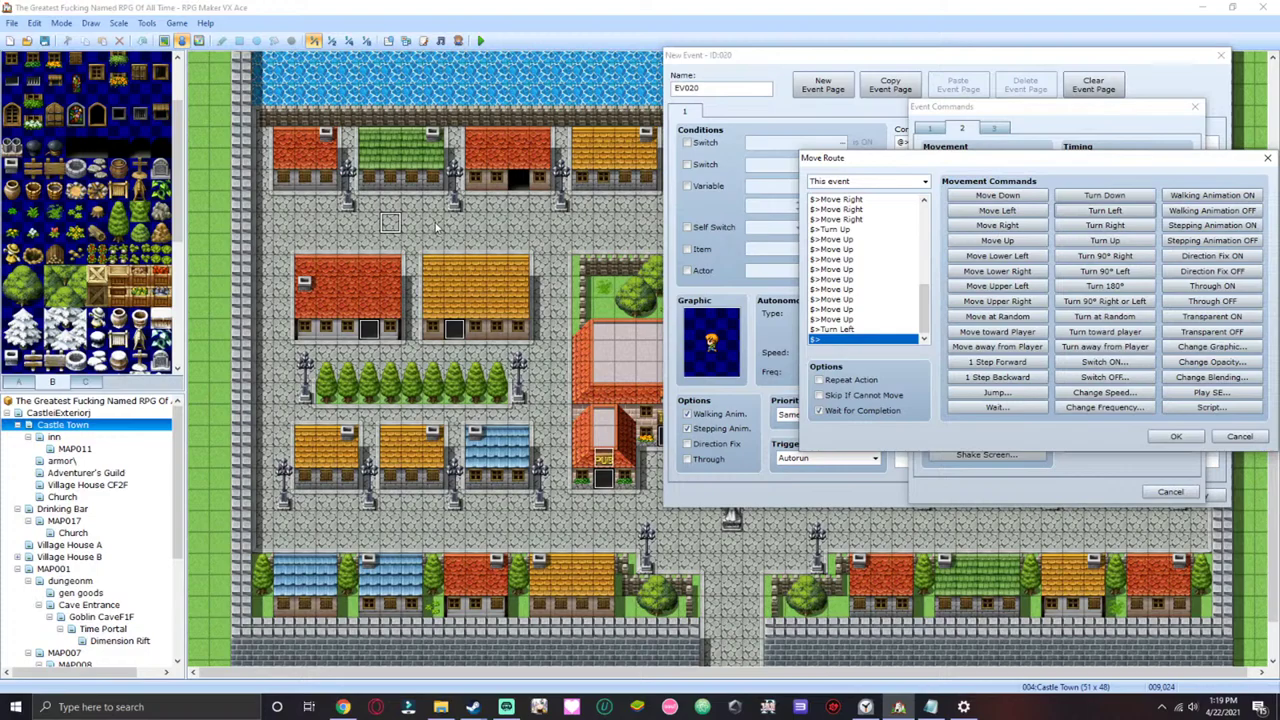
{"action": "left_click", "coordinate": [1030, 213]}
{"action": "left_click", "coordinate": [1030, 213]}
{"action": "left_click", "coordinate": [1030, 213]}
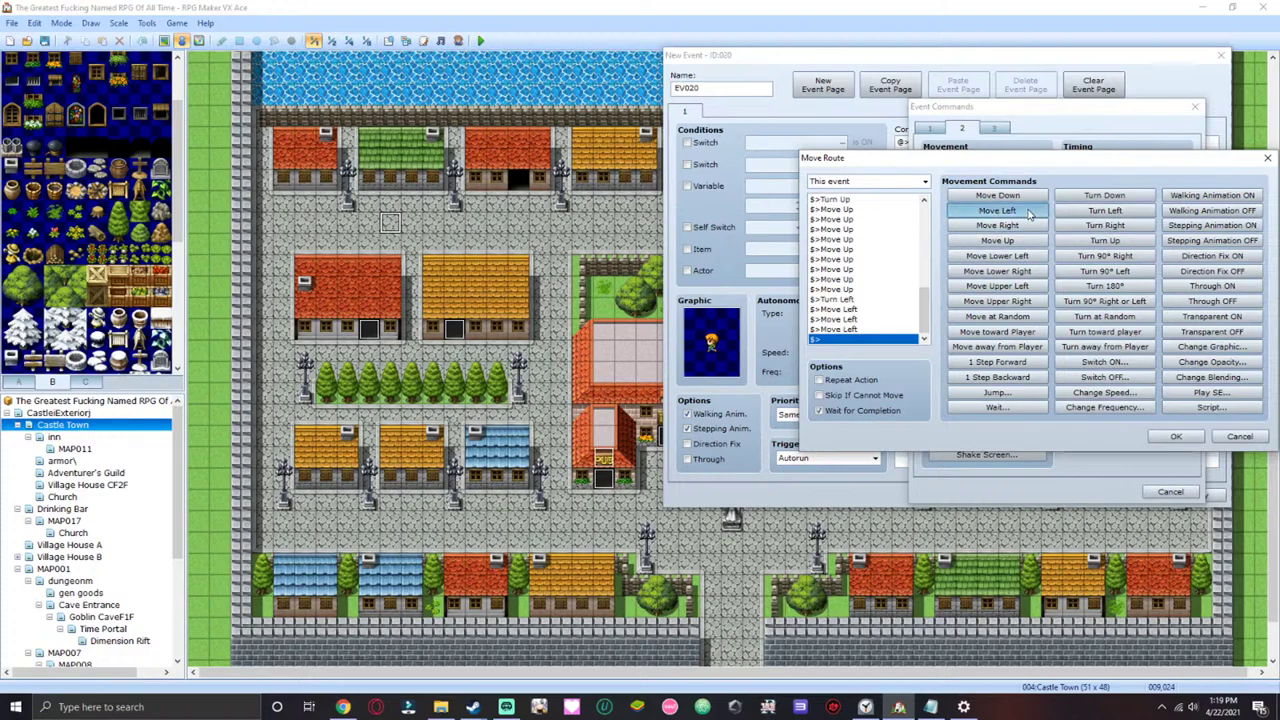
{"action": "left_click", "coordinate": [1030, 213]}
{"action": "left_click", "coordinate": [1030, 213]}
{"action": "left_click", "coordinate": [1030, 213]}
{"action": "left_click", "coordinate": [1030, 213]}
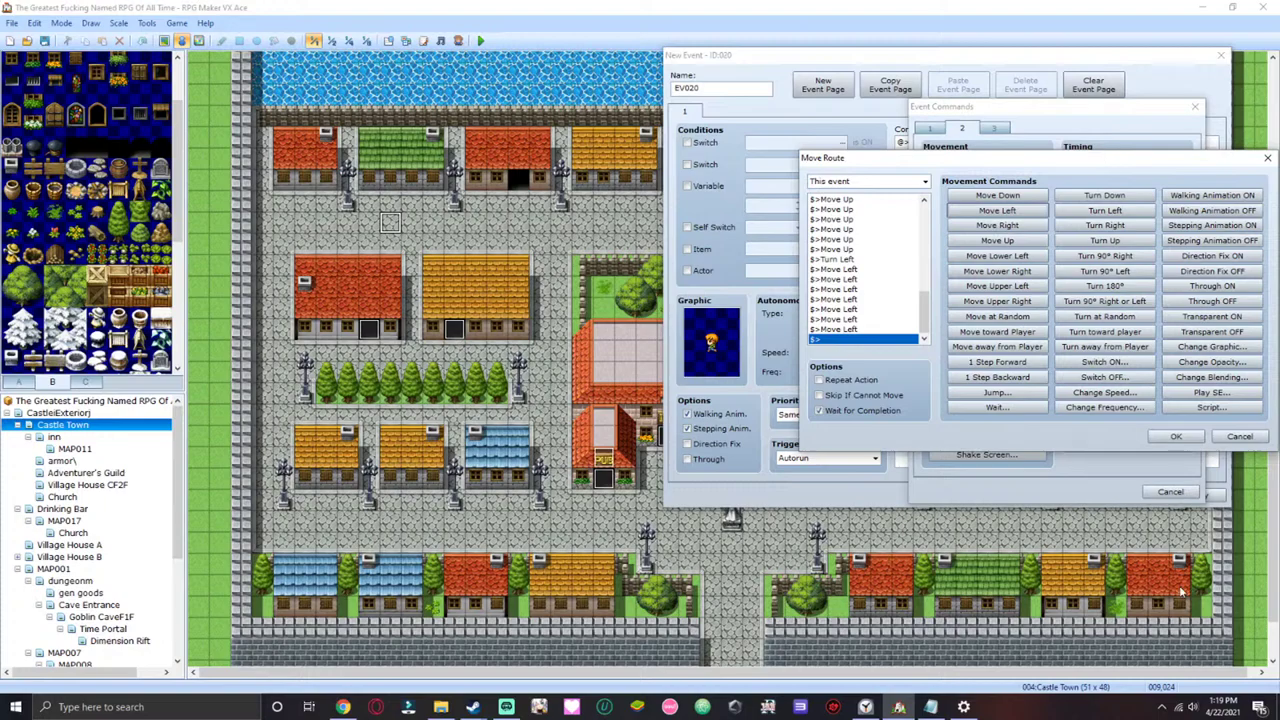
- Set the move route to repeat its action without waiting for completion, and add it to the event's contents
{"action": "left_click", "coordinate": [852, 384]}
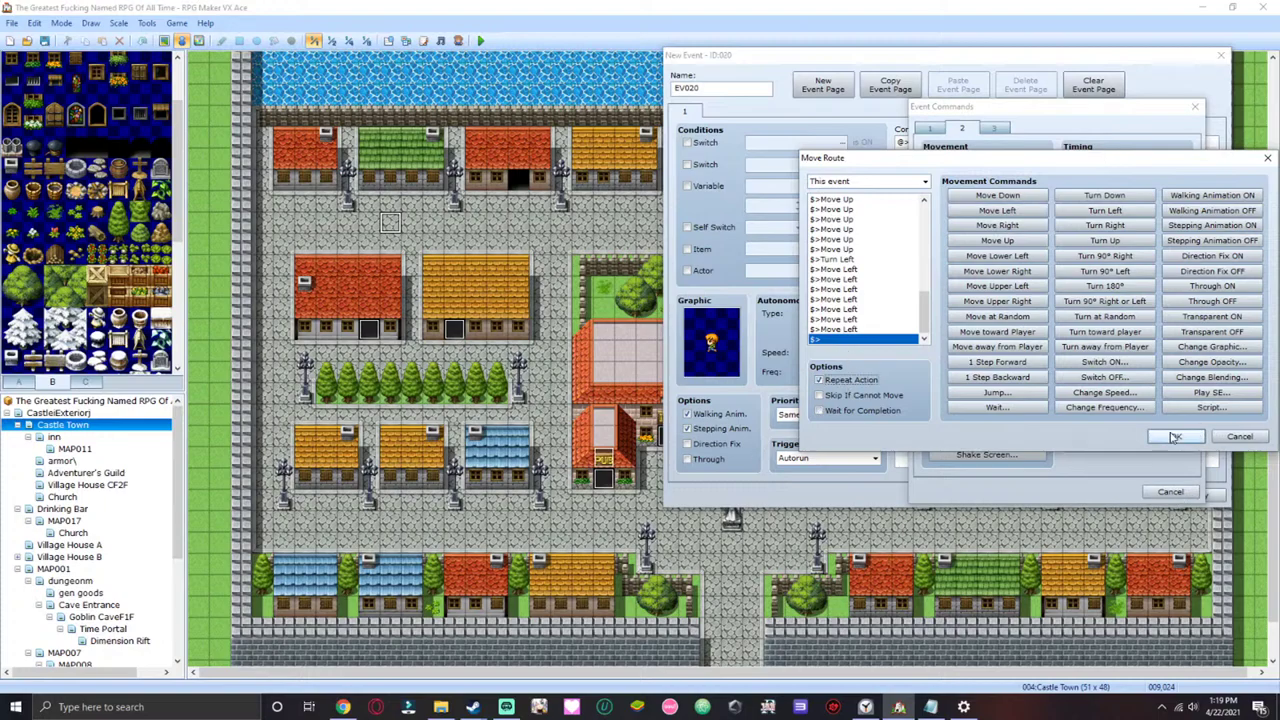
{"action": "left_click", "coordinate": [1174, 440]}
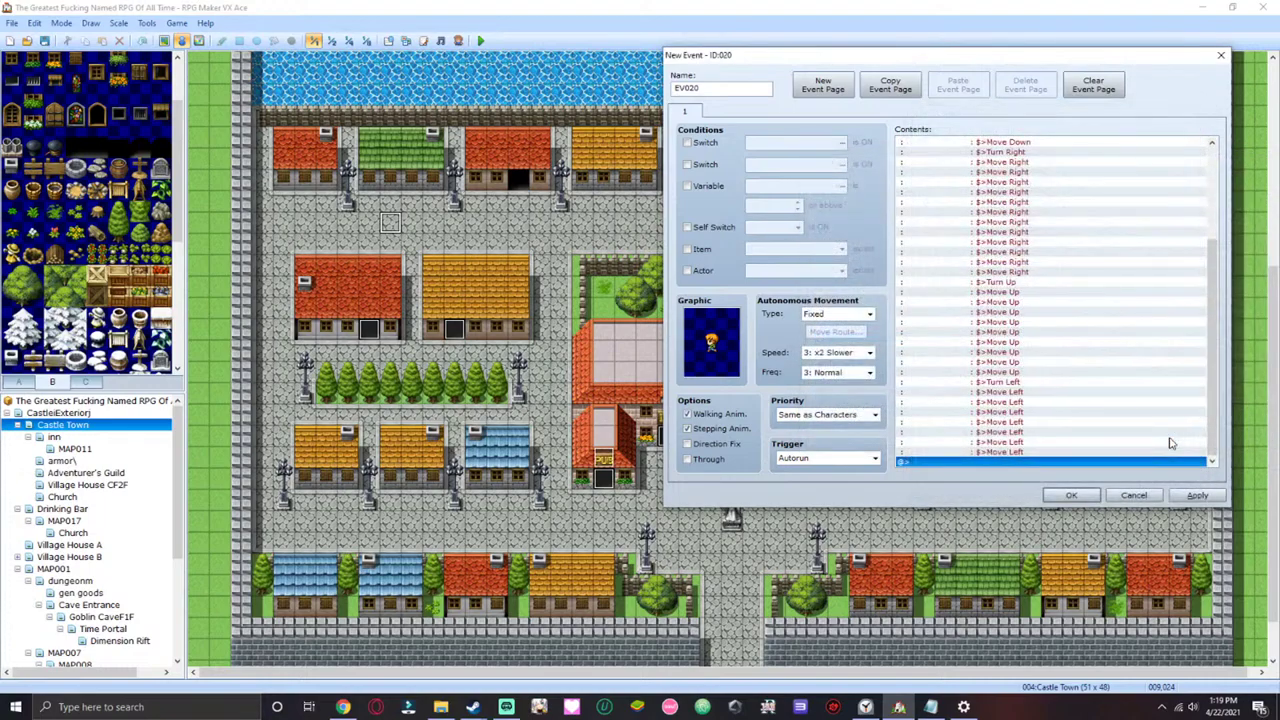
{"action": "scroll", "coordinate": [1174, 430], "scroll_direction": "up", "scroll_amount": 5}
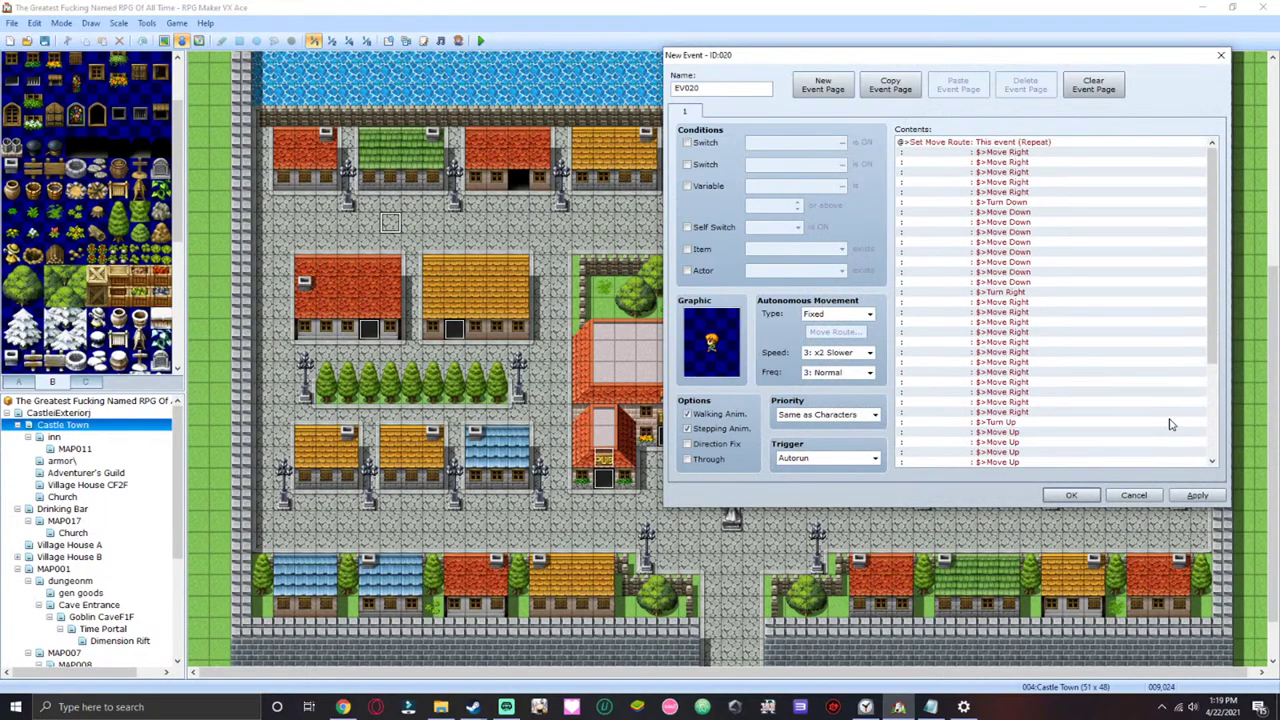
- Review the full list of move route commands in the townsperson event's contents
{"action": "scroll", "coordinate": [1170, 425], "scroll_direction": "down", "scroll_amount": 2}
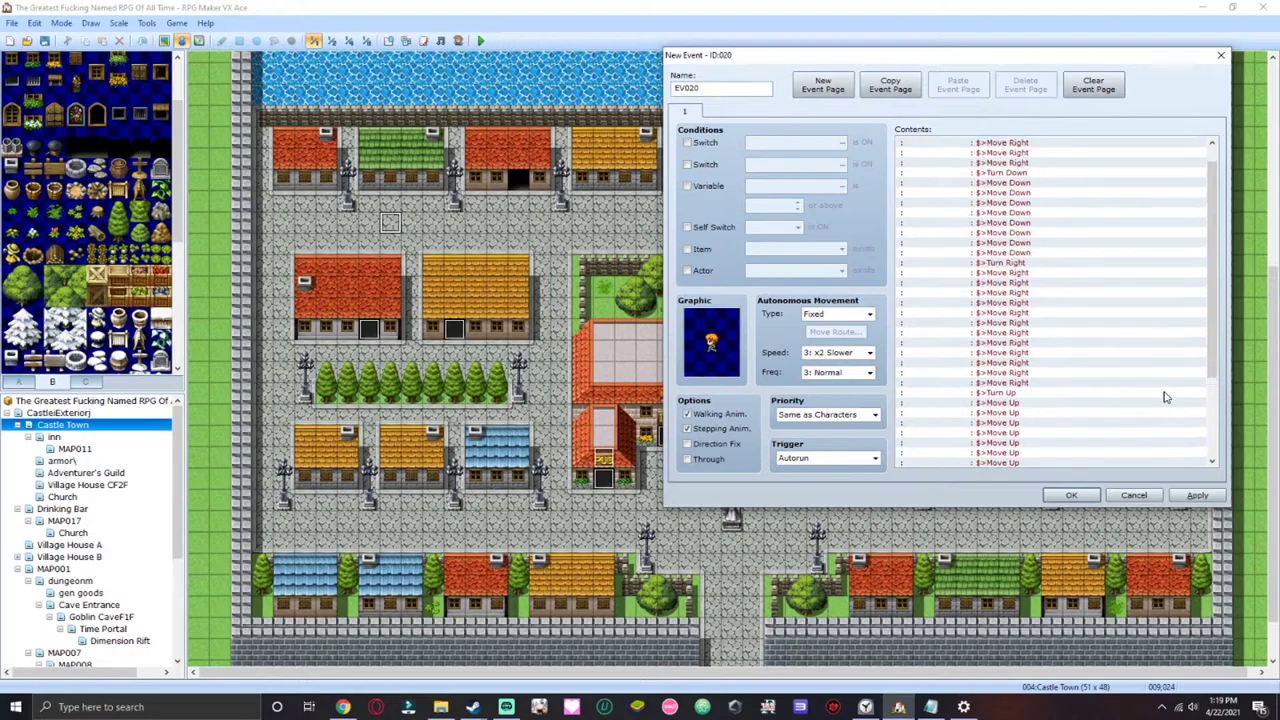
{"action": "scroll", "coordinate": [1165, 397], "scroll_direction": "up", "scroll_amount": 1}
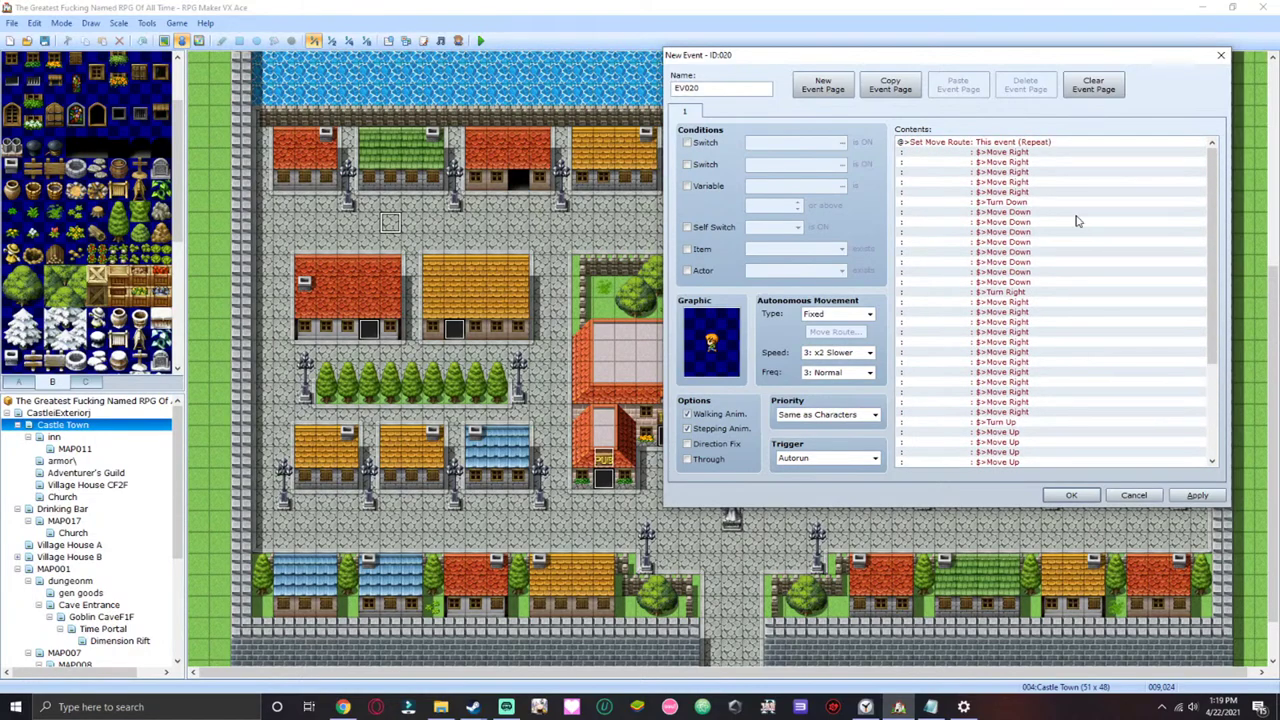
{"action": "scroll", "coordinate": [960, 180], "scroll_direction": "down", "scroll_amount": 5}
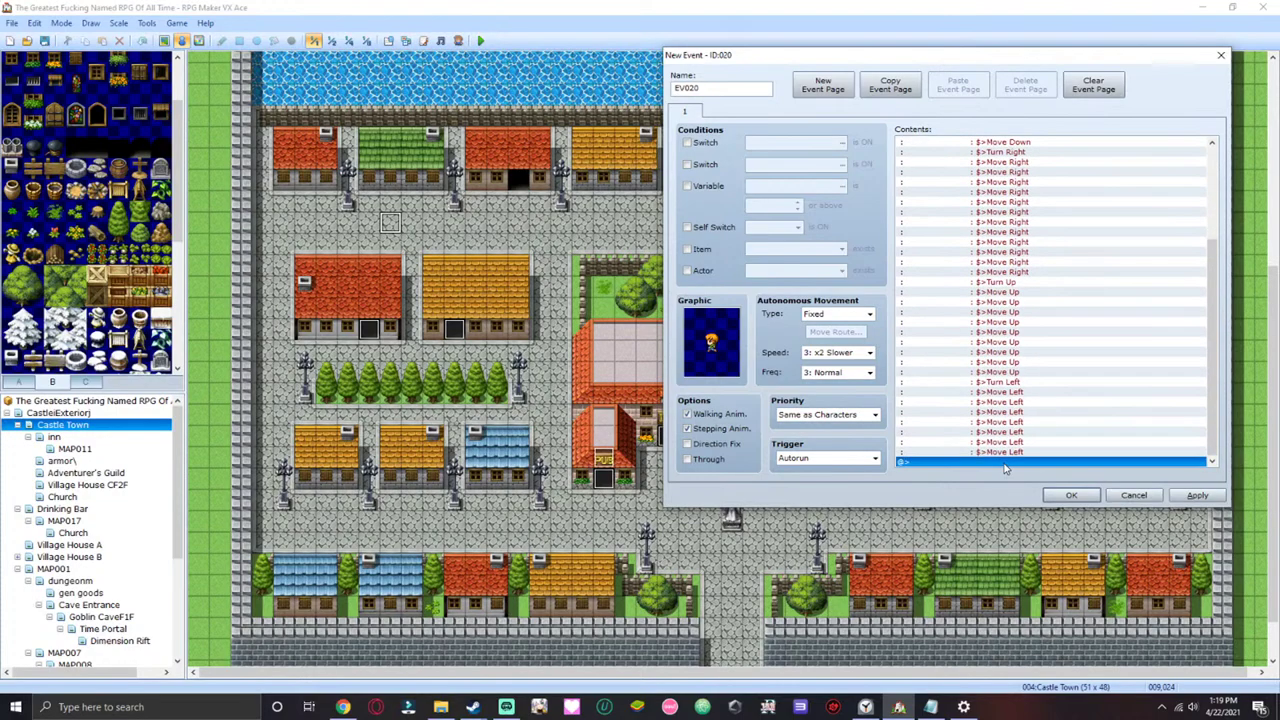
{"action": "double_click", "coordinate": [988, 462]}
{"action": "left_click", "coordinate": [985, 455]}
{"action": "left_click", "coordinate": [1120, 373]}
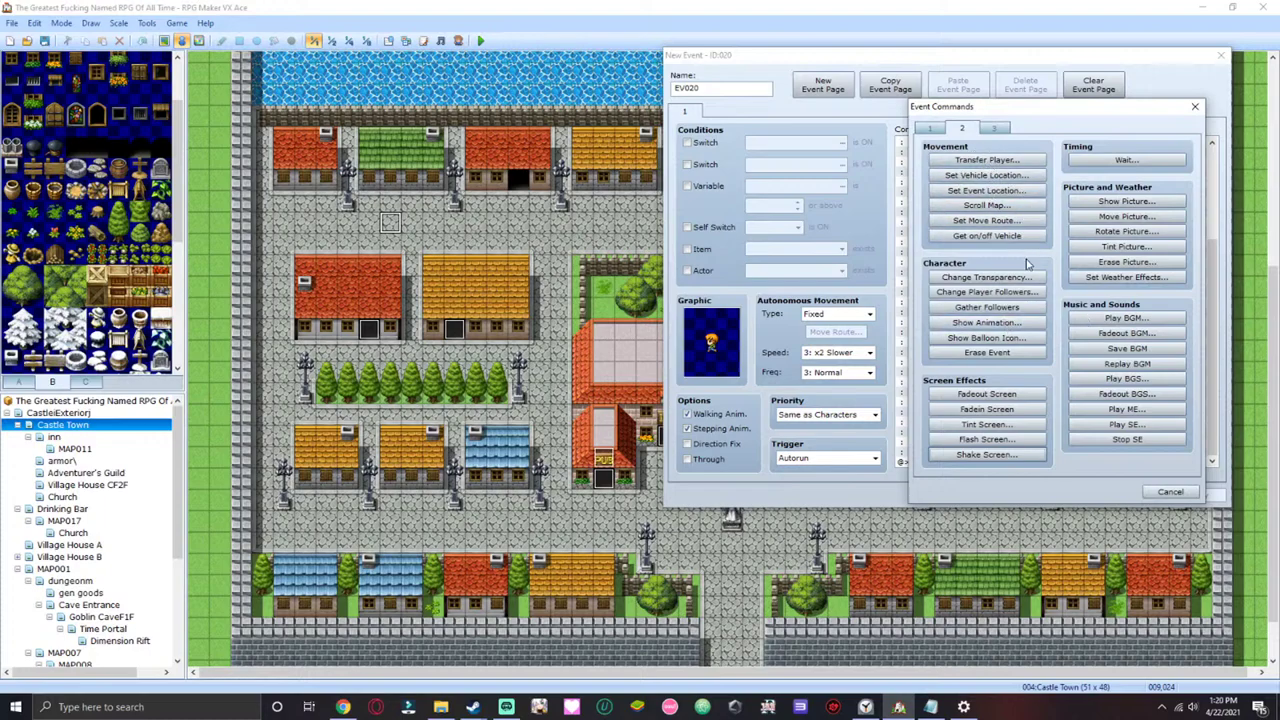
{"action": "left_click", "coordinate": [1178, 494]}
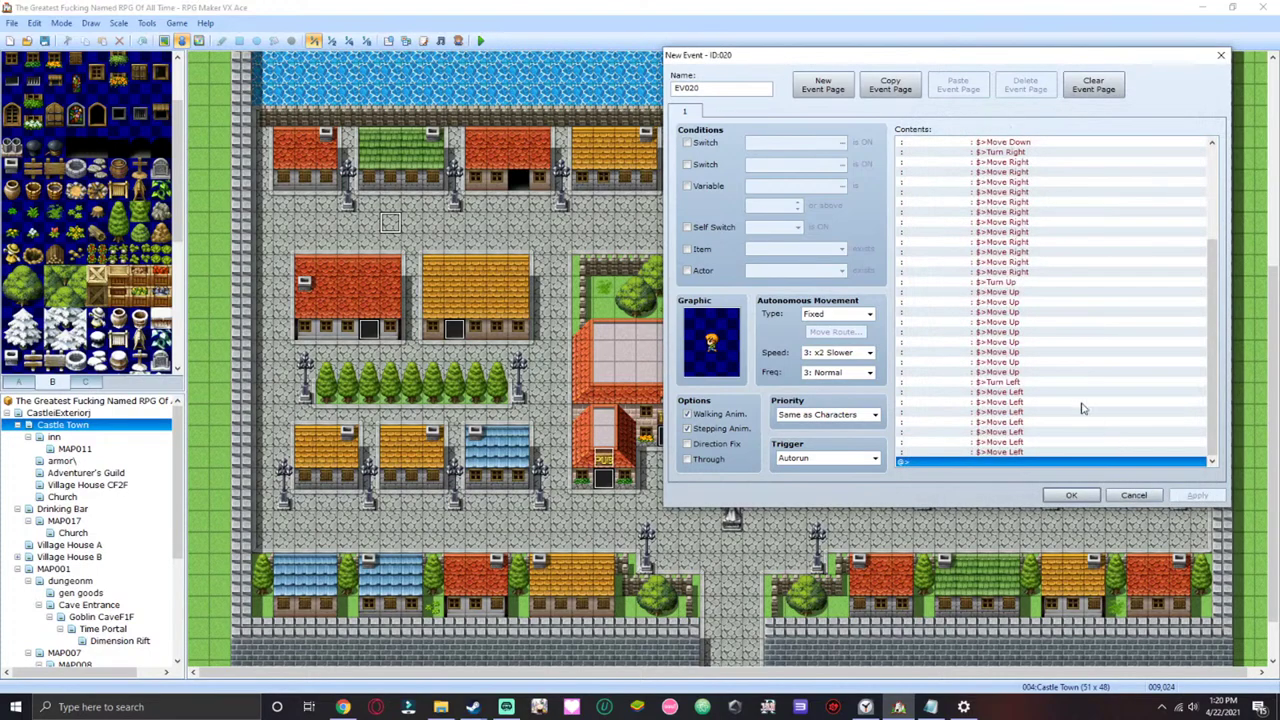
{"action": "scroll", "coordinate": [1149, 414], "scroll_direction": "up", "scroll_amount": 5}
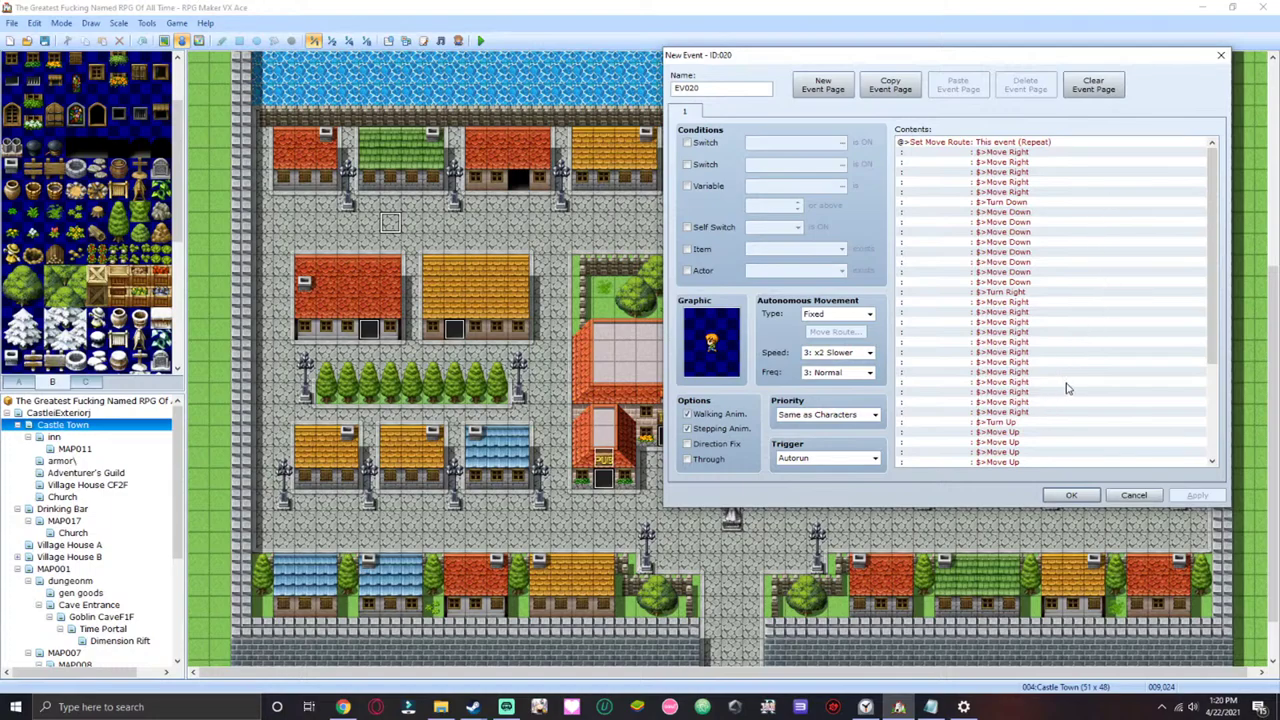
{"action": "scroll", "coordinate": [1060, 434], "scroll_direction": "down", "scroll_amount": 5}
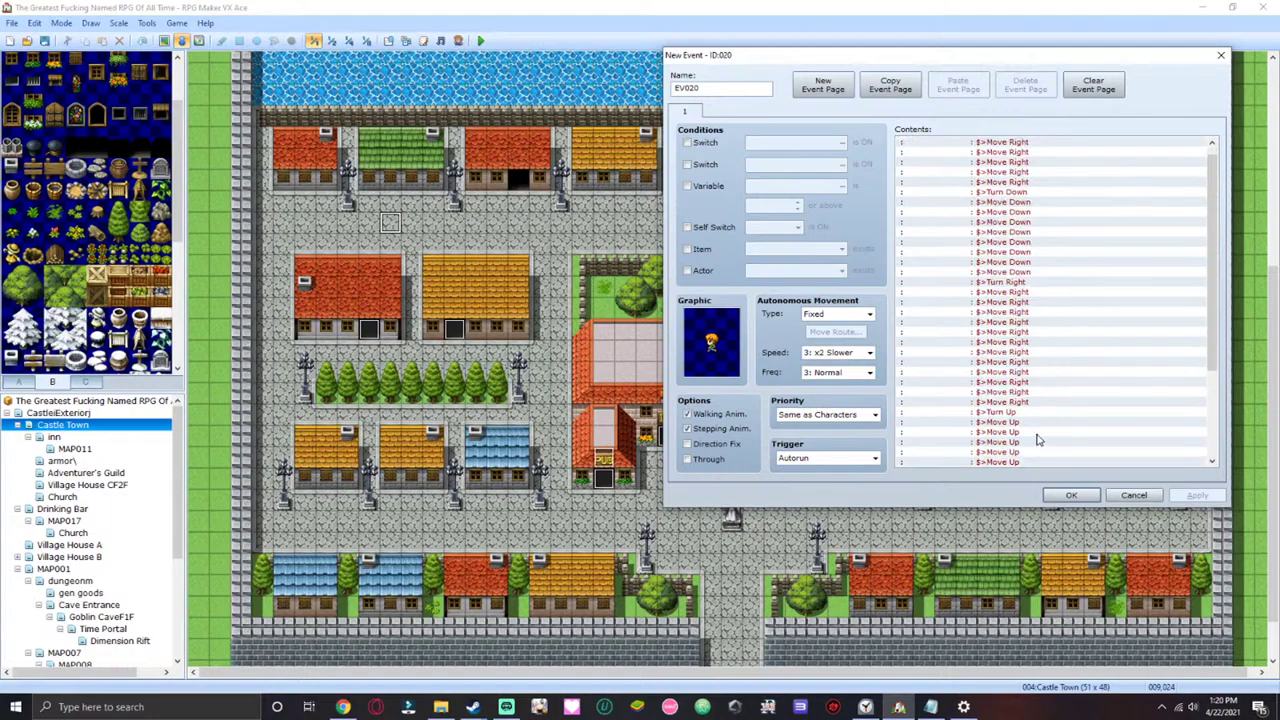
{"action": "scroll", "coordinate": [1047, 436], "scroll_direction": "down", "scroll_amount": 3}
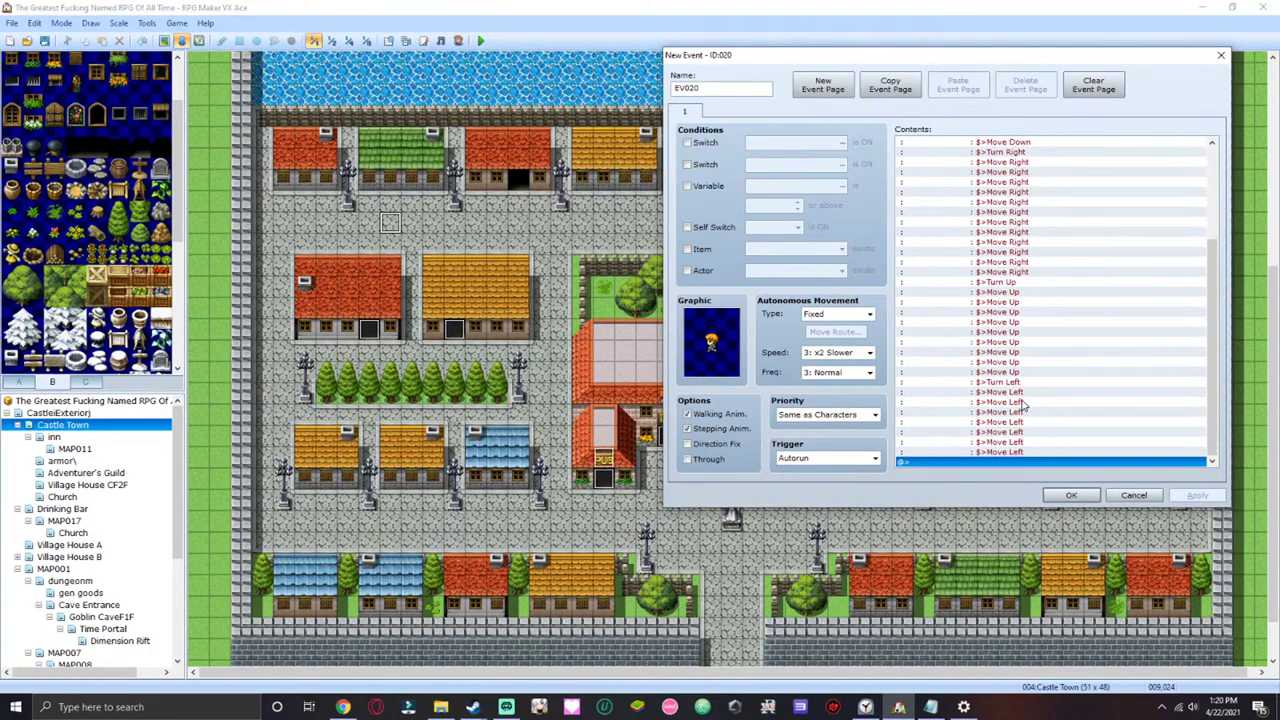
- Add a second event page and set its graphic to the left-facing blond townsman from the People1 character set
{"action": "left_click", "coordinate": [822, 84]}
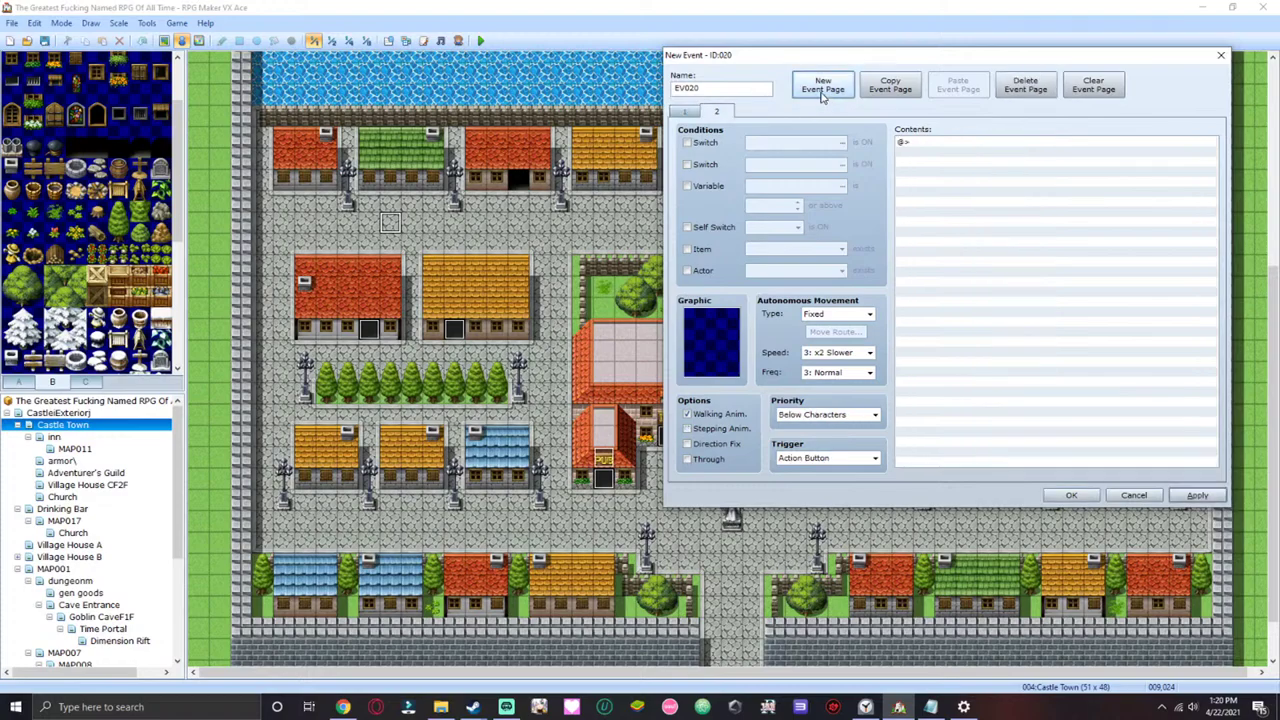
{"action": "double_click", "coordinate": [704, 338]}
{"action": "left_click", "coordinate": [748, 247]}
{"action": "left_click", "coordinate": [768, 180]}
{"action": "left_click", "coordinate": [745, 297]}
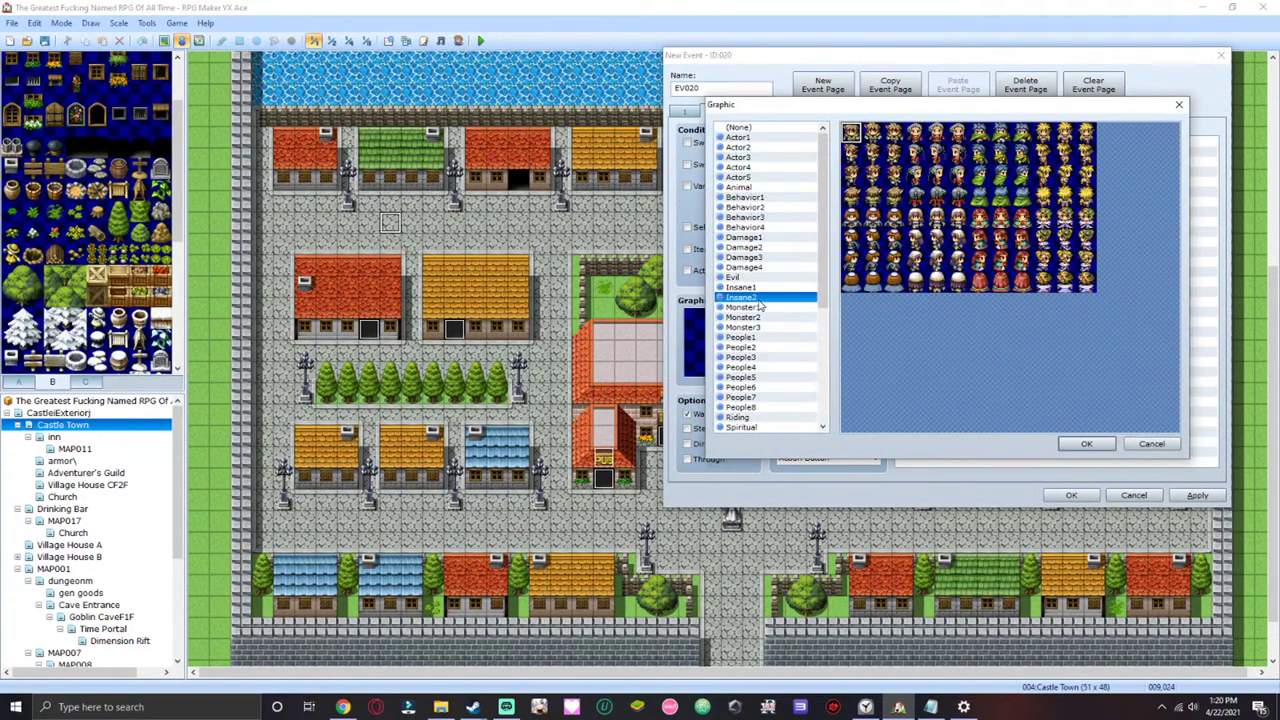
{"action": "left_click", "coordinate": [745, 357]}
{"action": "left_click", "coordinate": [742, 347]}
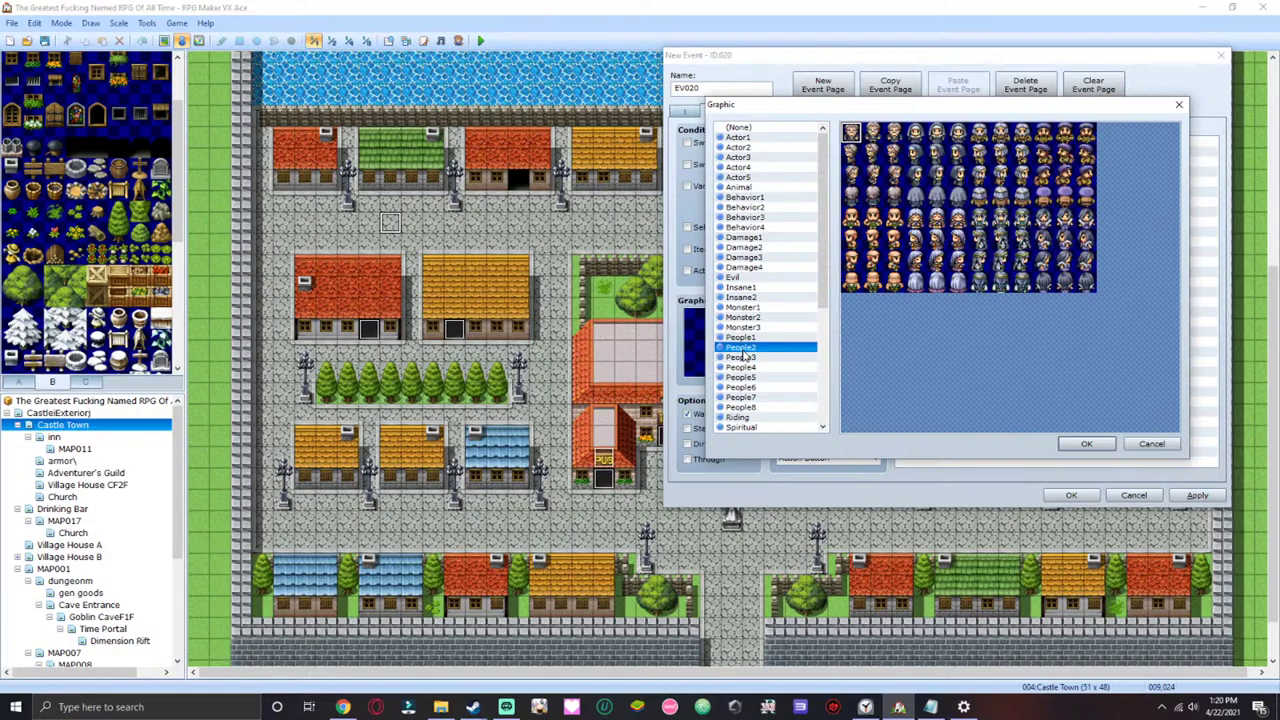
{"action": "left_click", "coordinate": [745, 327]}
{"action": "left_click", "coordinate": [745, 337]}
{"action": "left_click", "coordinate": [758, 347]}
{"action": "left_click", "coordinate": [761, 358]}
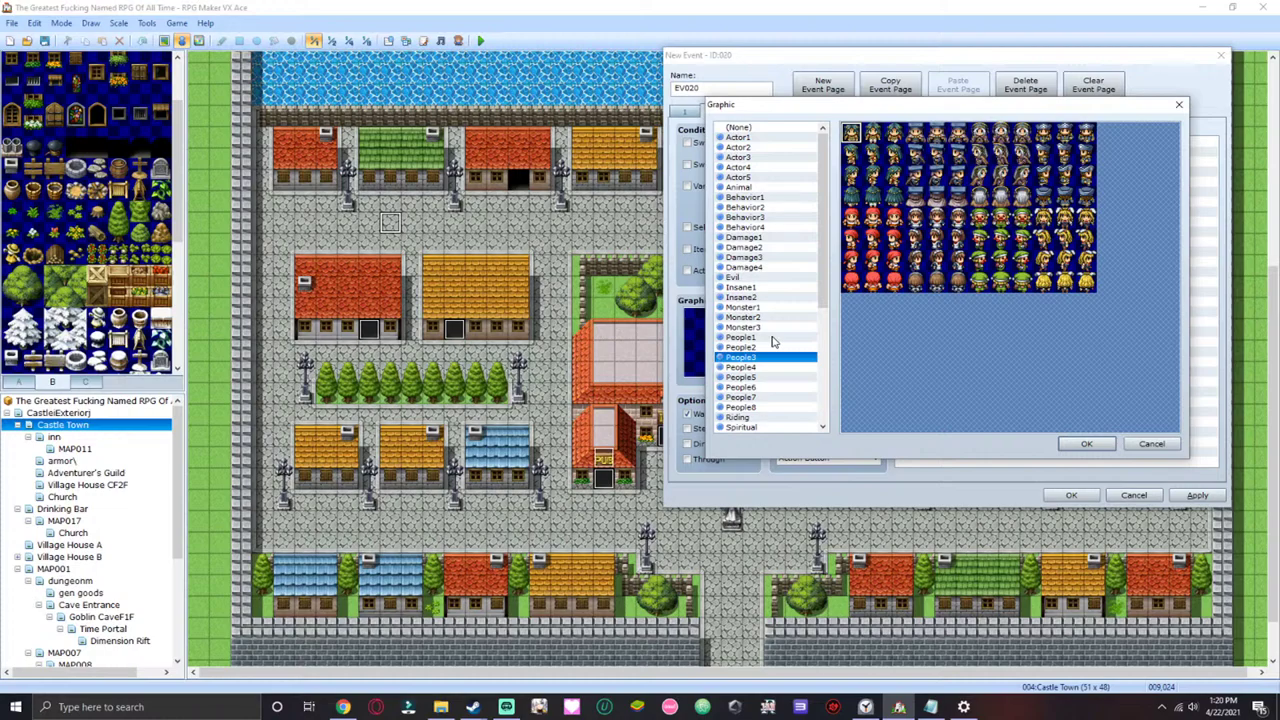
{"action": "left_click", "coordinate": [760, 342]}
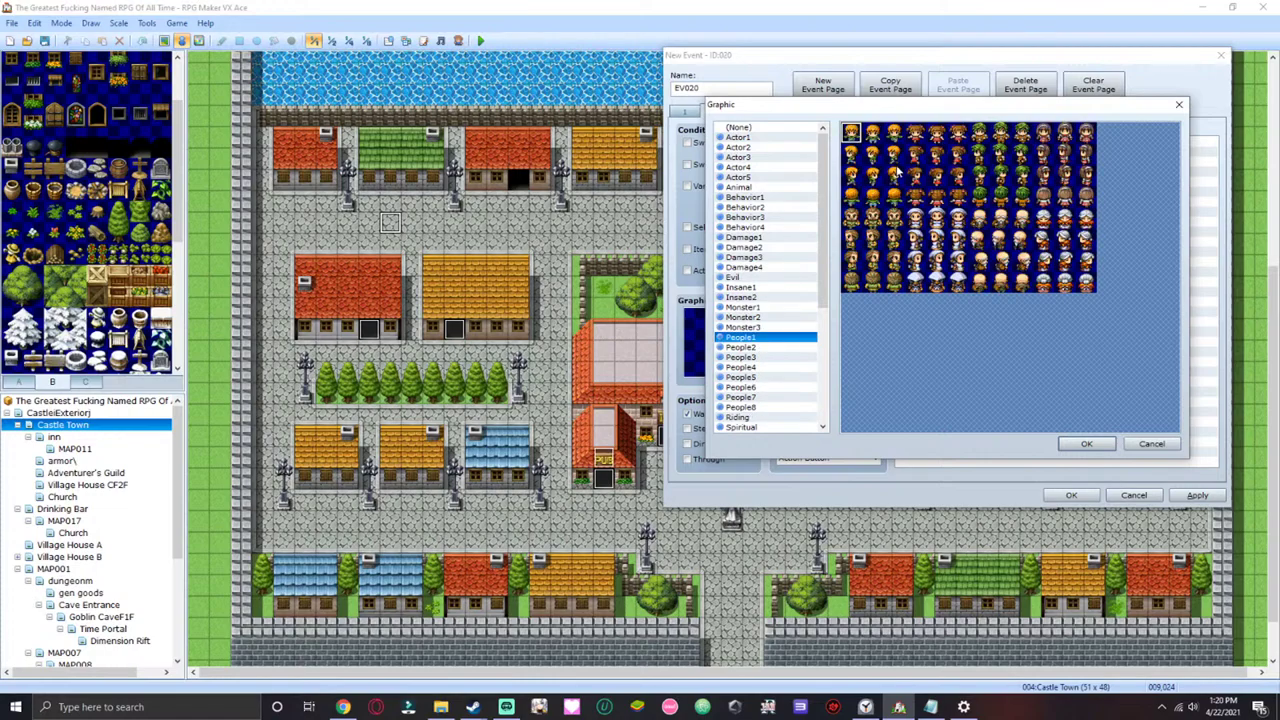
{"action": "left_click", "coordinate": [853, 155]}
{"action": "left_click", "coordinate": [1086, 443]}
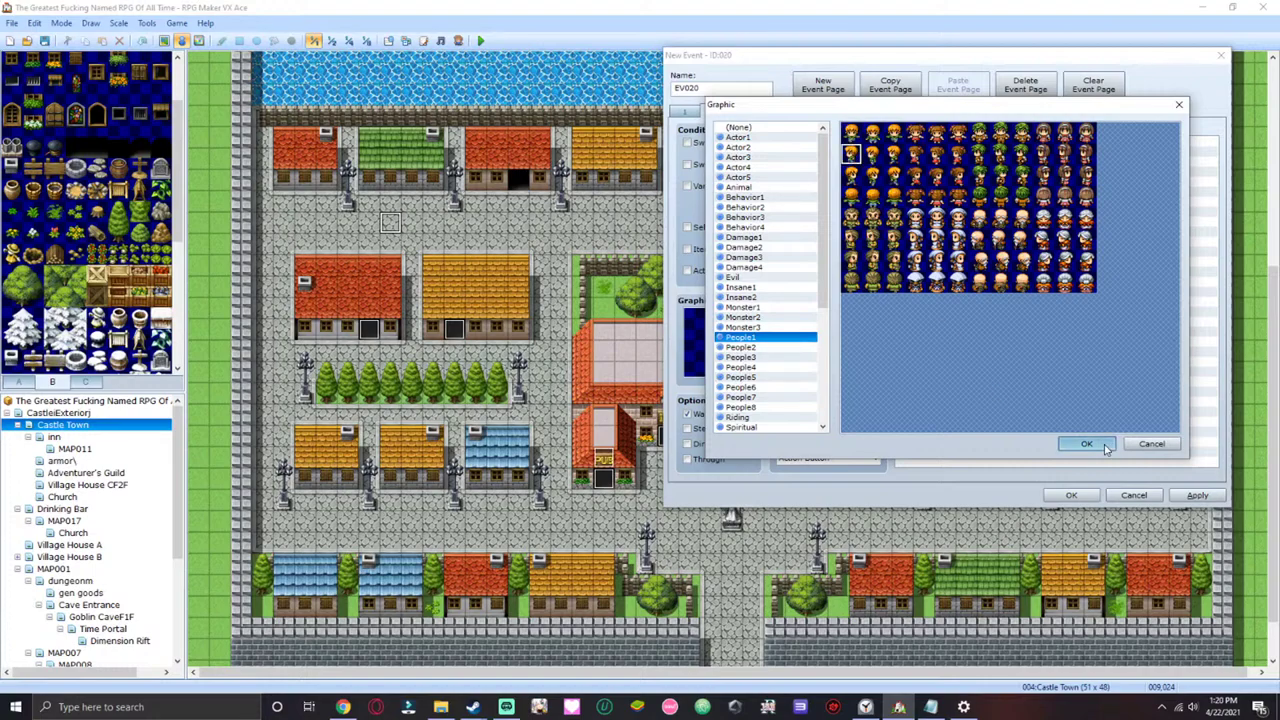
{"action": "left_click", "coordinate": [688, 110]}
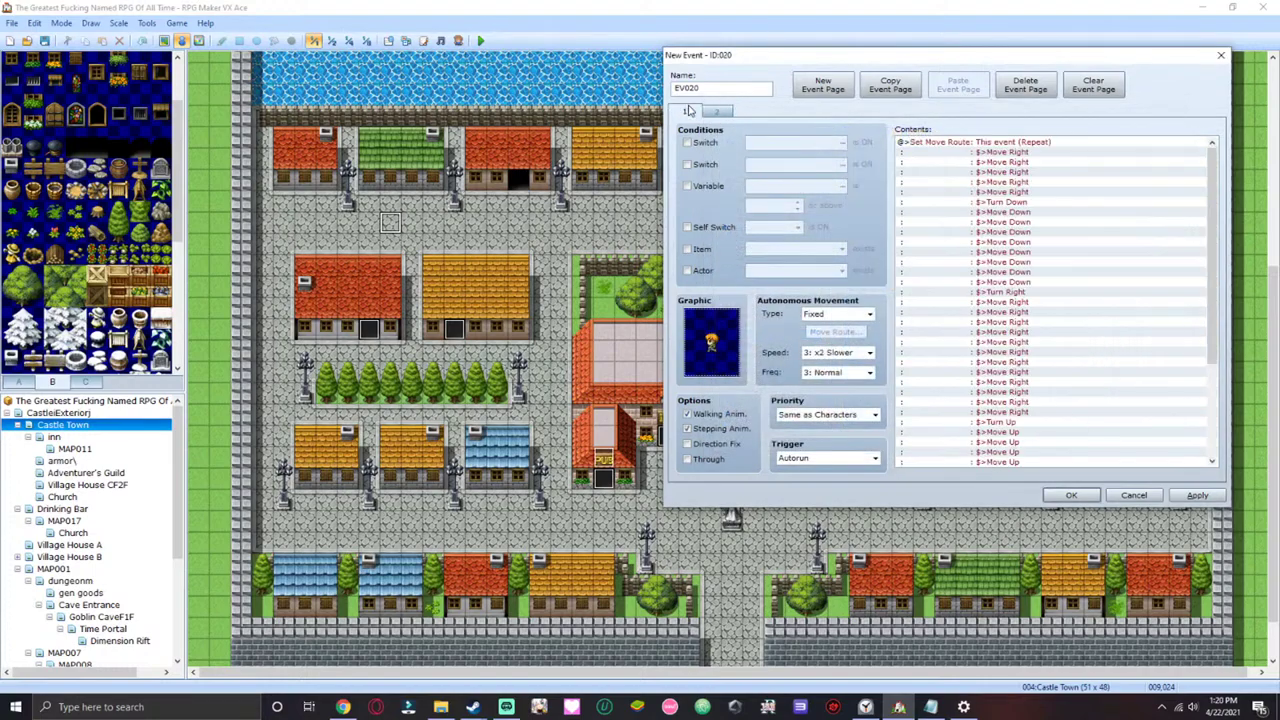
{"action": "left_click", "coordinate": [712, 112]}
{"action": "double_click", "coordinate": [950, 163]}
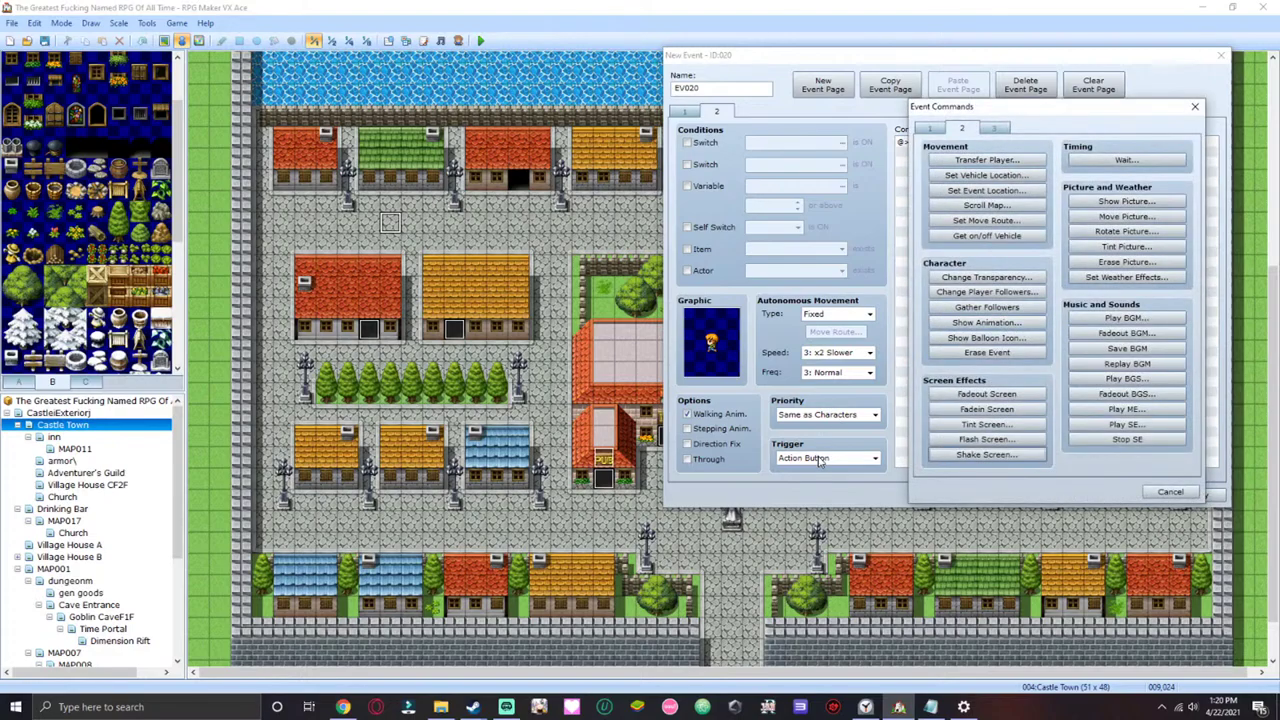
{"action": "left_click", "coordinate": [1170, 491]}
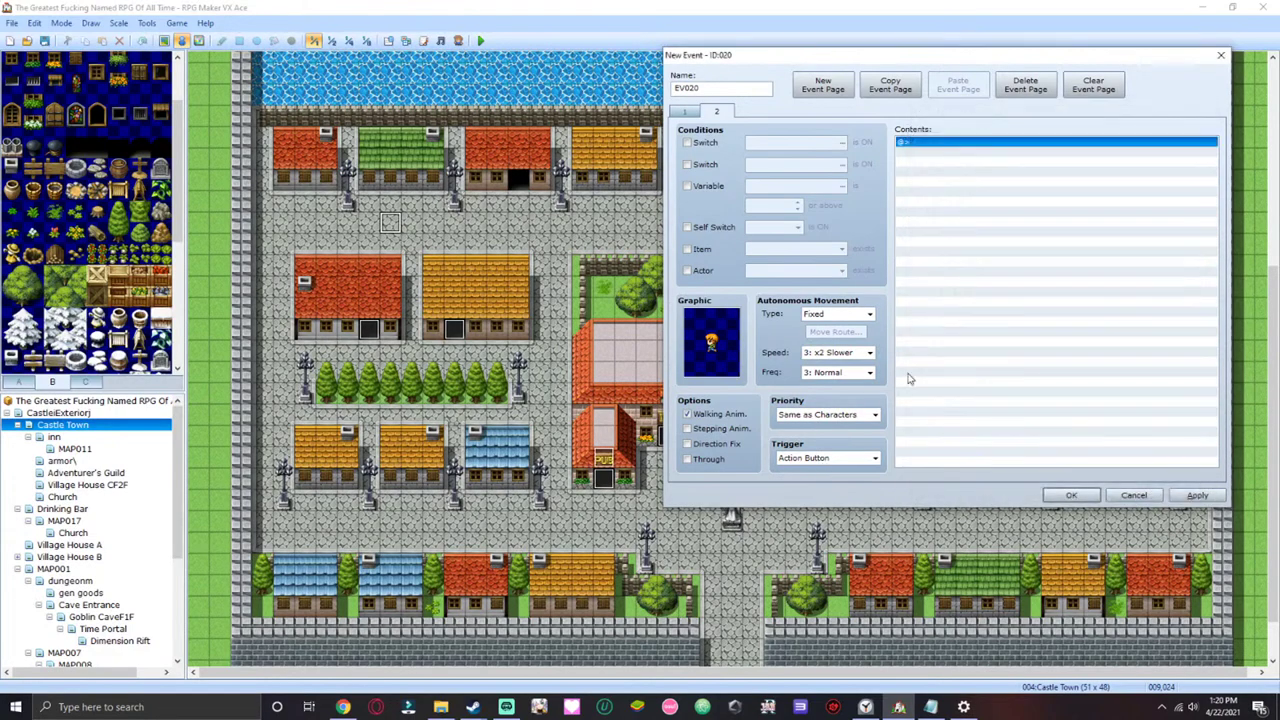
- Turn off the stepping animation on the event's first page, keeping the walking animation enabled
{"action": "left_click", "coordinate": [686, 112]}
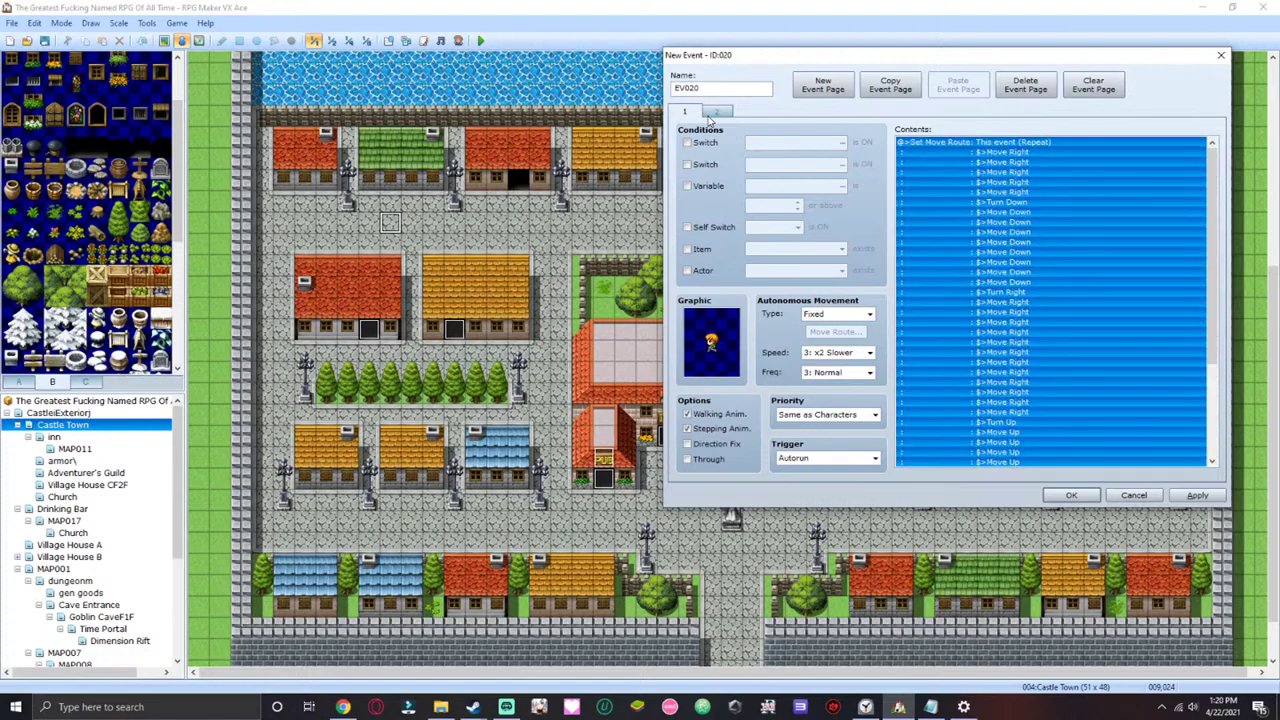
{"action": "left_click", "coordinate": [715, 414]}
{"action": "left_click", "coordinate": [710, 429]}
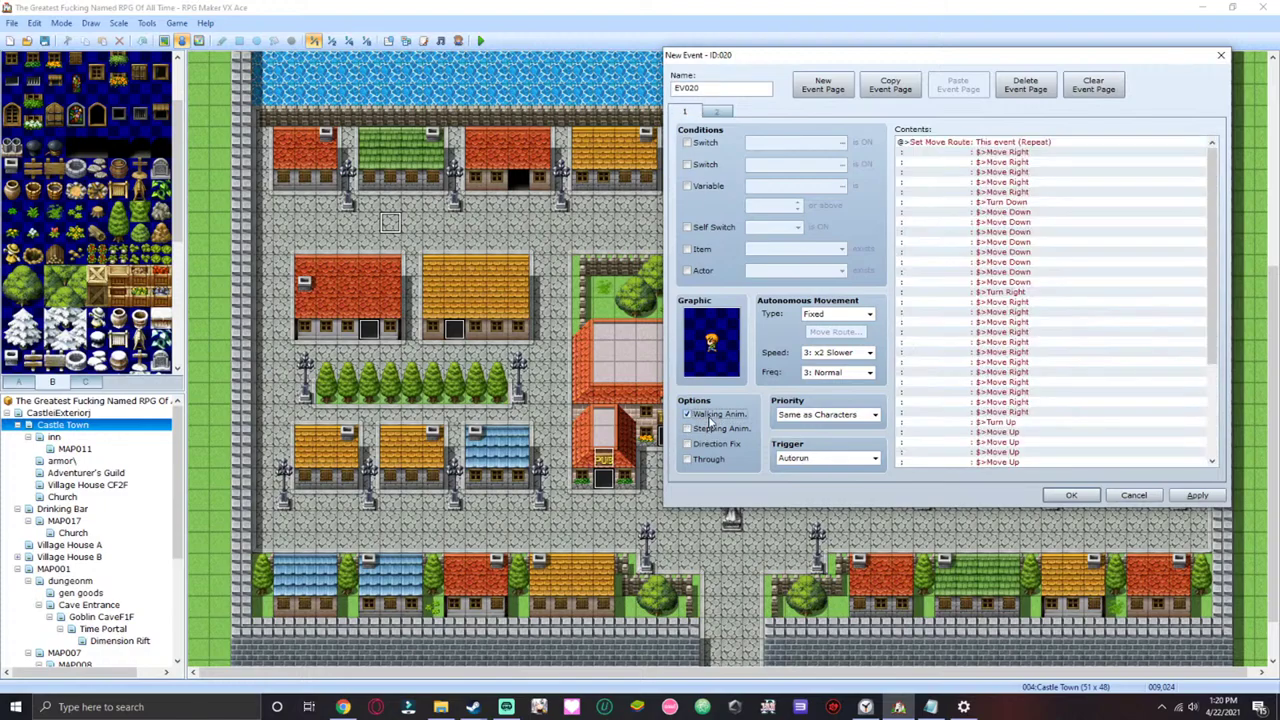
- Add a text message to the second page with the blond People1 face, reading "I don't know why I am running"
{"action": "left_click", "coordinate": [719, 112]}
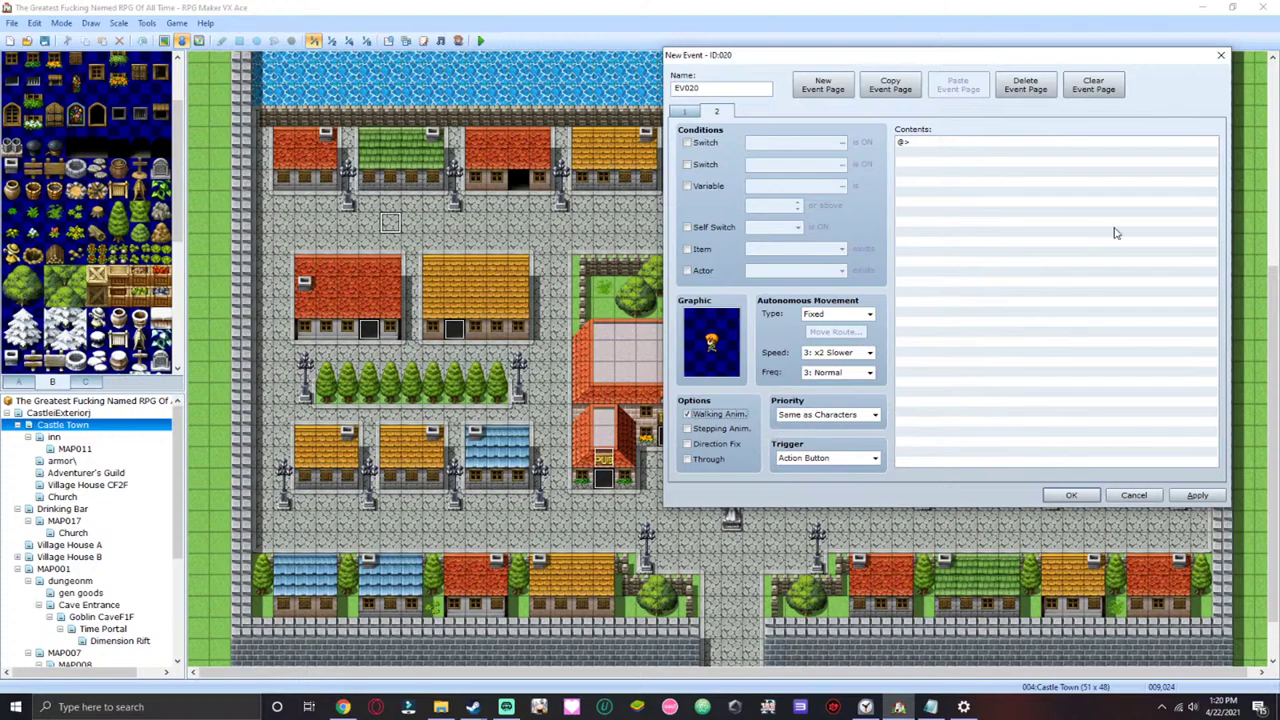
{"action": "double_click", "coordinate": [946, 146]}
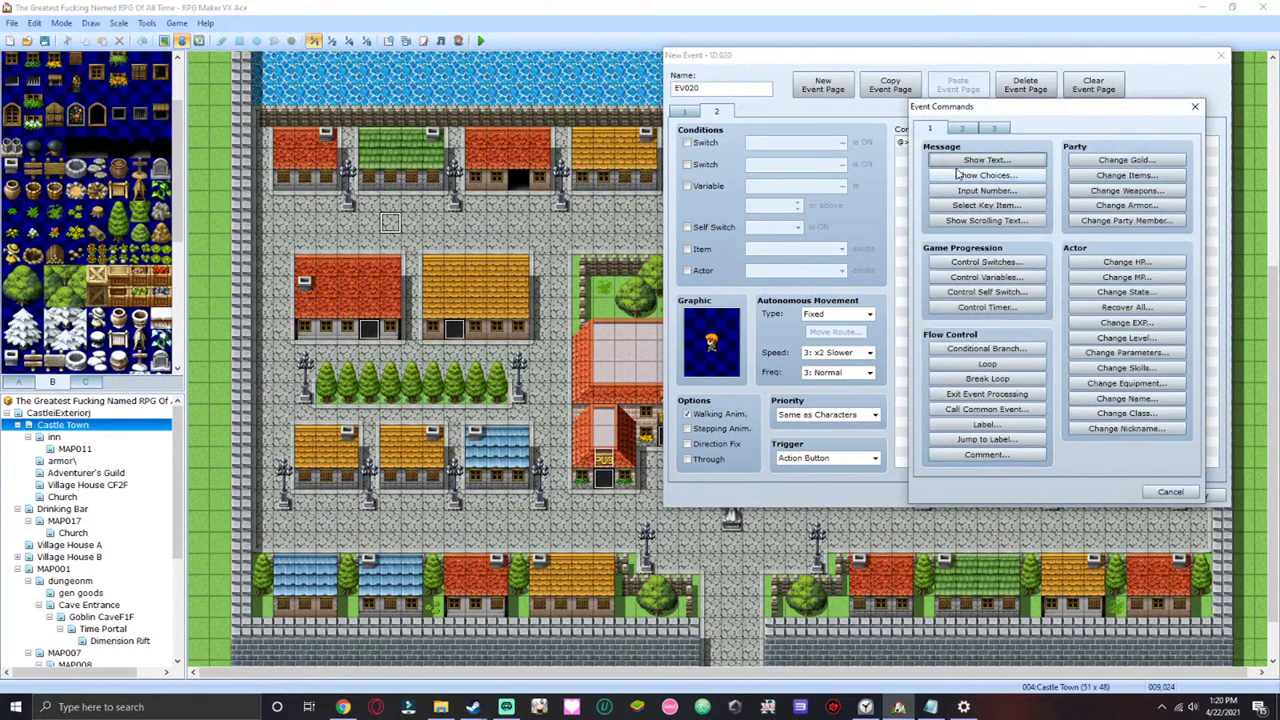
{"action": "left_click", "coordinate": [987, 175]}
{"action": "left_click", "coordinate": [1126, 378]}
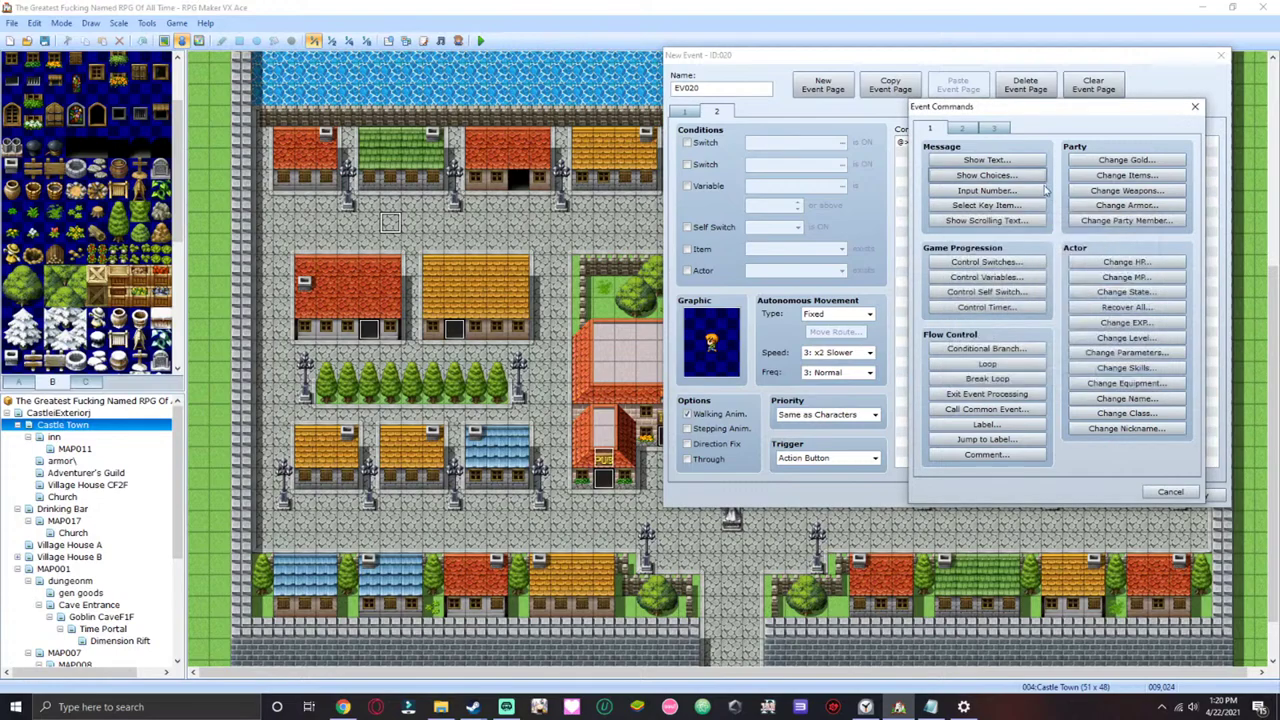
{"action": "left_click", "coordinate": [987, 160]}
{"action": "double_click", "coordinate": [900, 275]}
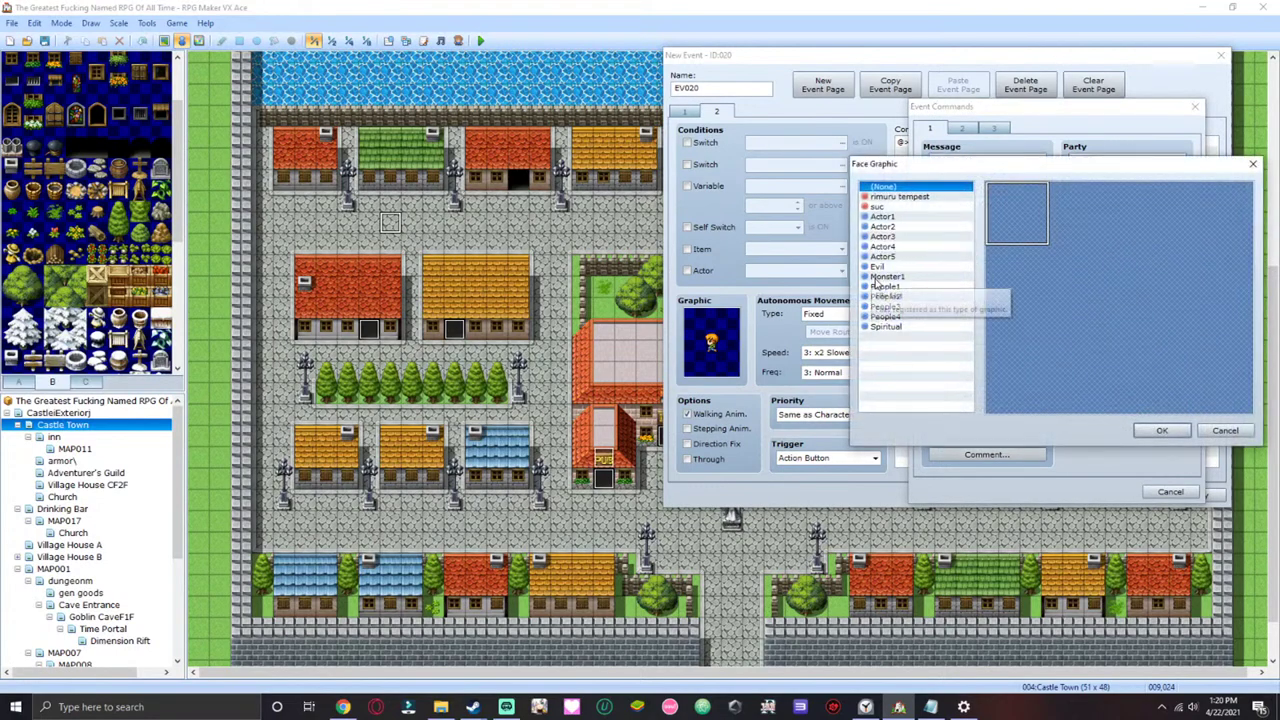
{"action": "left_click", "coordinate": [887, 276]}
{"action": "left_click", "coordinate": [885, 286]}
{"action": "left_click", "coordinate": [1032, 228]}
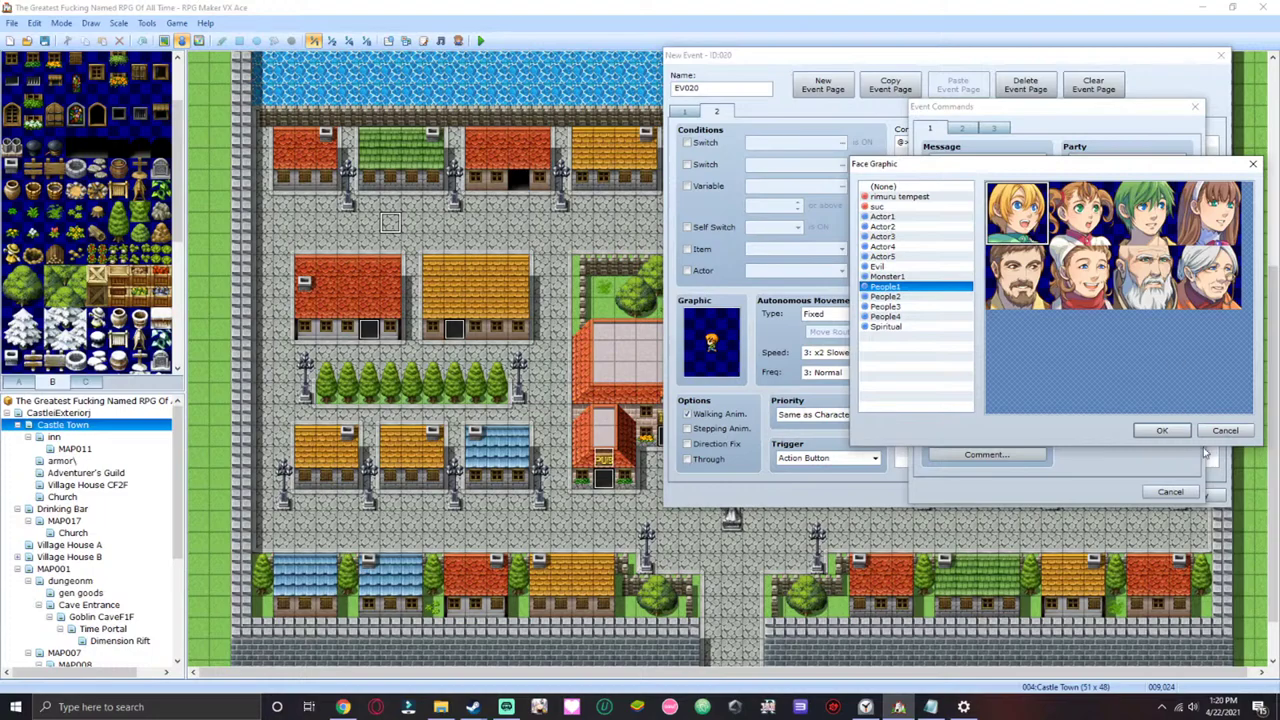
{"action": "left_click", "coordinate": [1158, 432]}
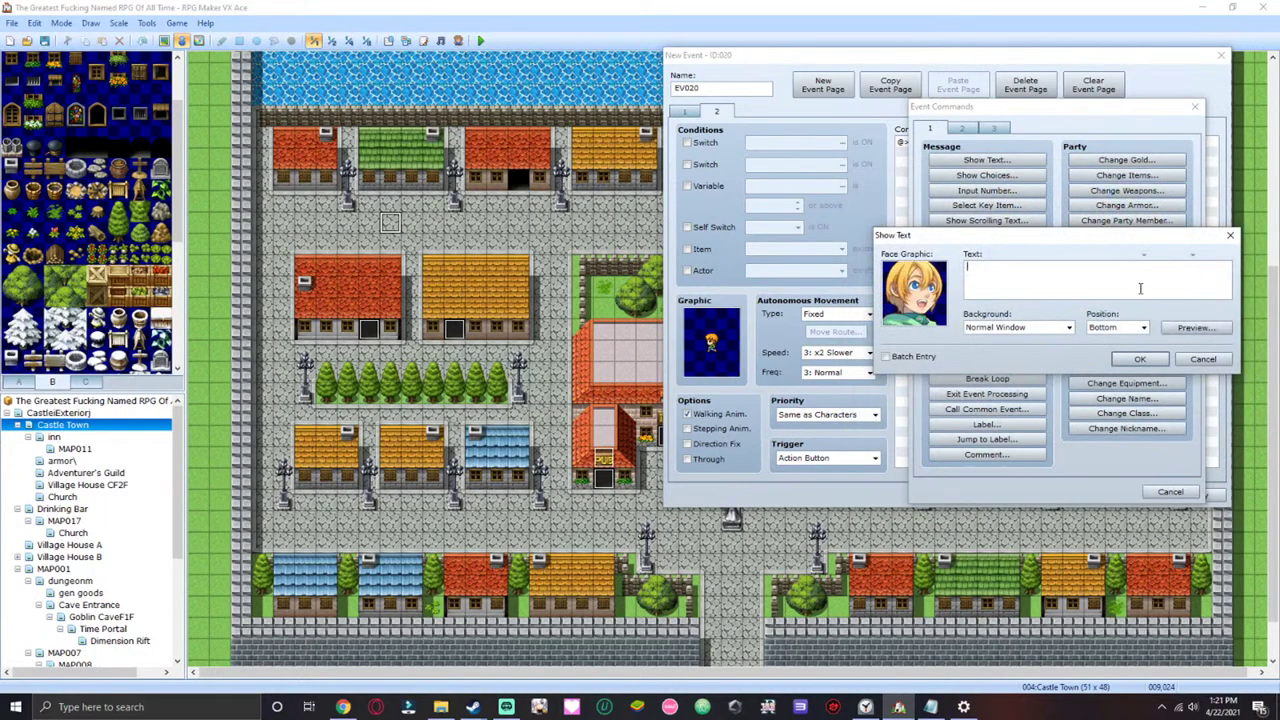
{"action": "type", "text": "I don't konow why I am running"}
{"action": "left_click", "coordinate": [1135, 358]}
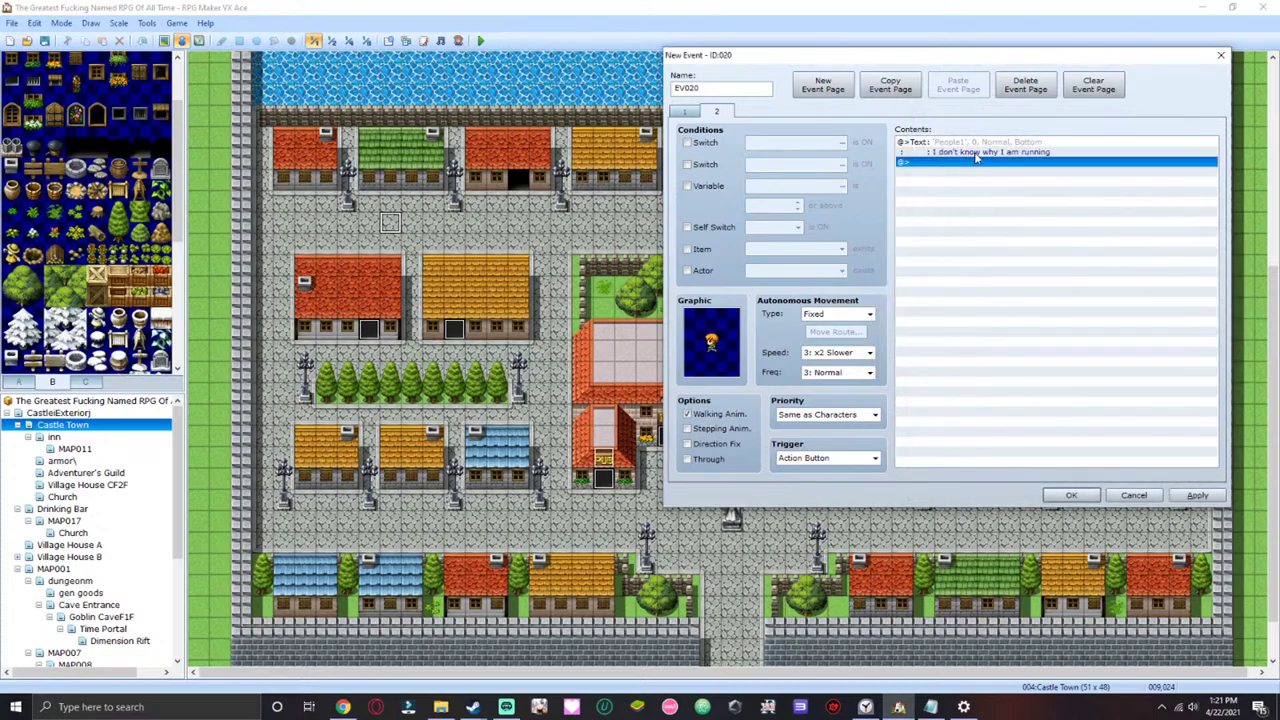
- Add a reply message with the first Actor1 face, reading "ok?"
{"action": "double_click", "coordinate": [978, 168]}
{"action": "left_click", "coordinate": [980, 165]}
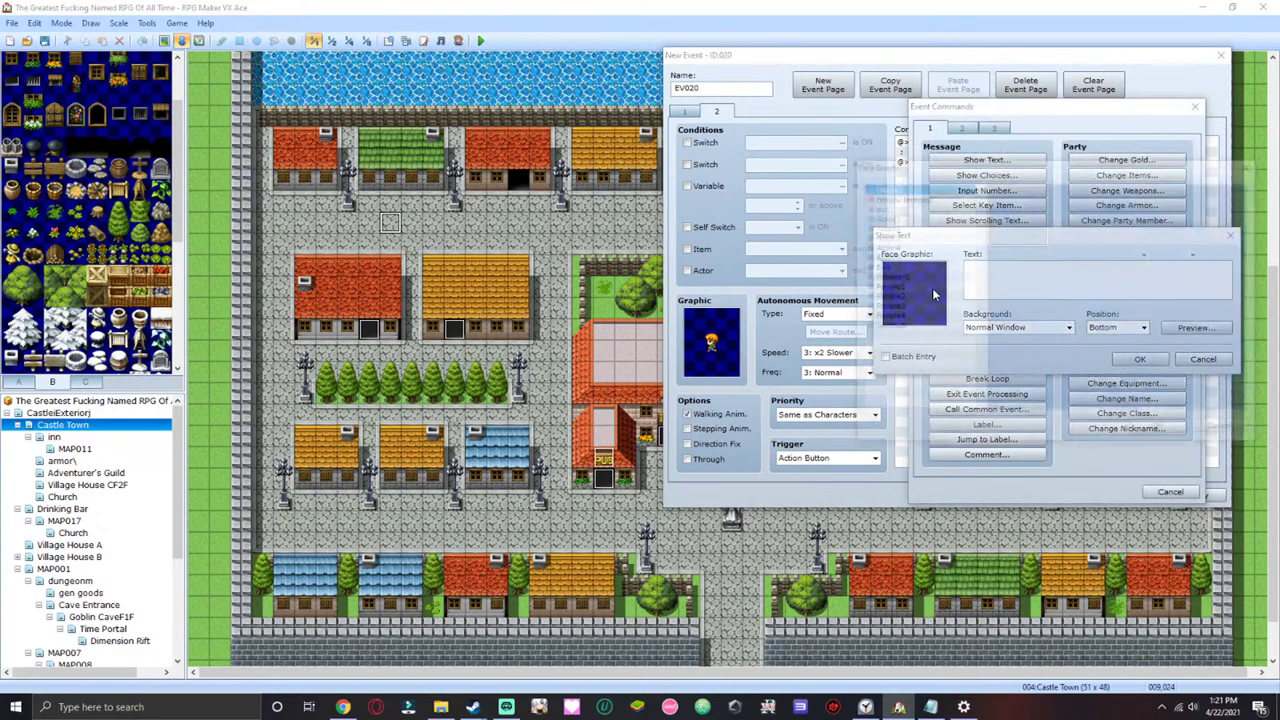
{"action": "double_click", "coordinate": [932, 288]}
{"action": "left_click", "coordinate": [904, 207]}
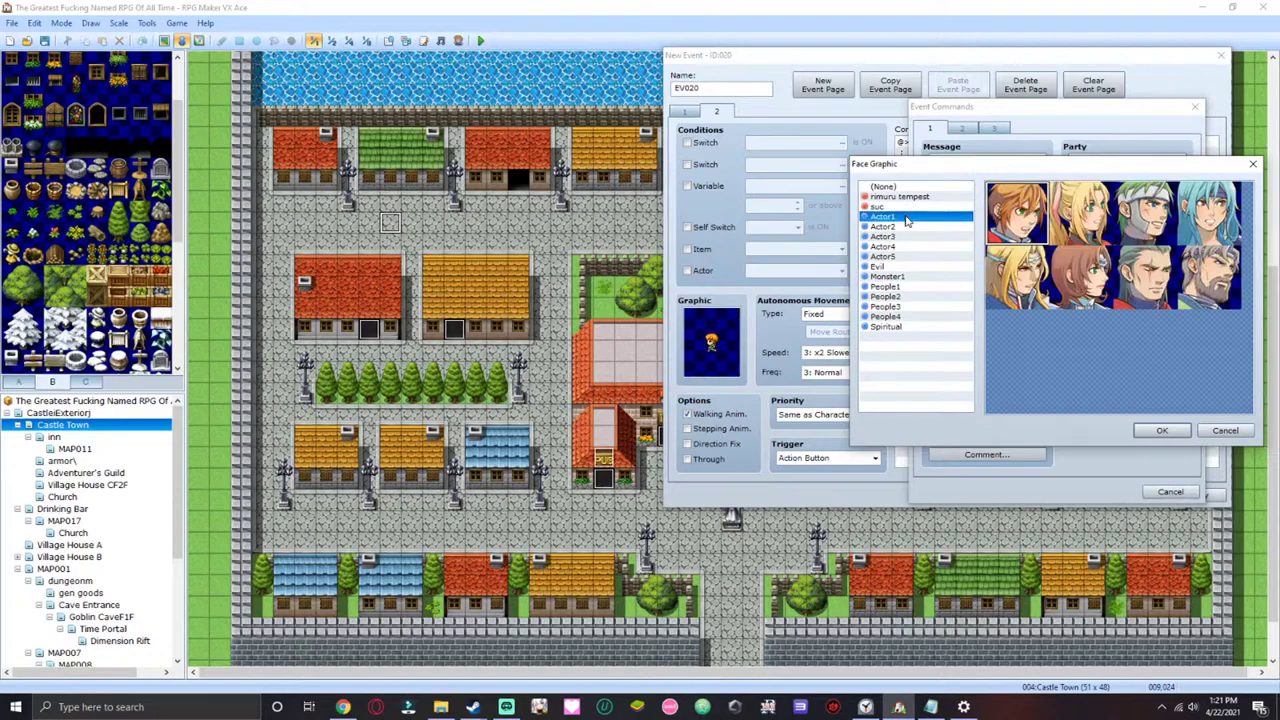
{"action": "left_click", "coordinate": [1162, 430]}
{"action": "left_click", "coordinate": [1107, 295]}
{"action": "type", "text": "o"}
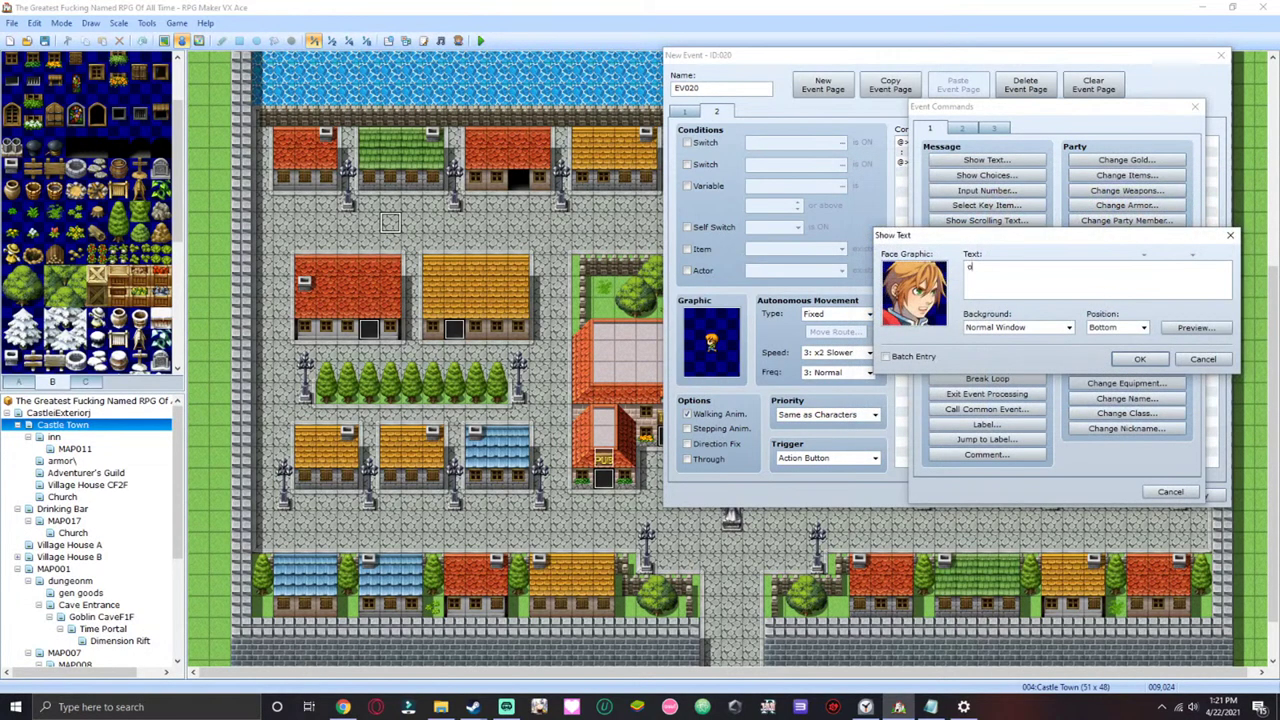
{"action": "type", "text": "k?"}
{"action": "left_click", "coordinate": [1140, 359]}
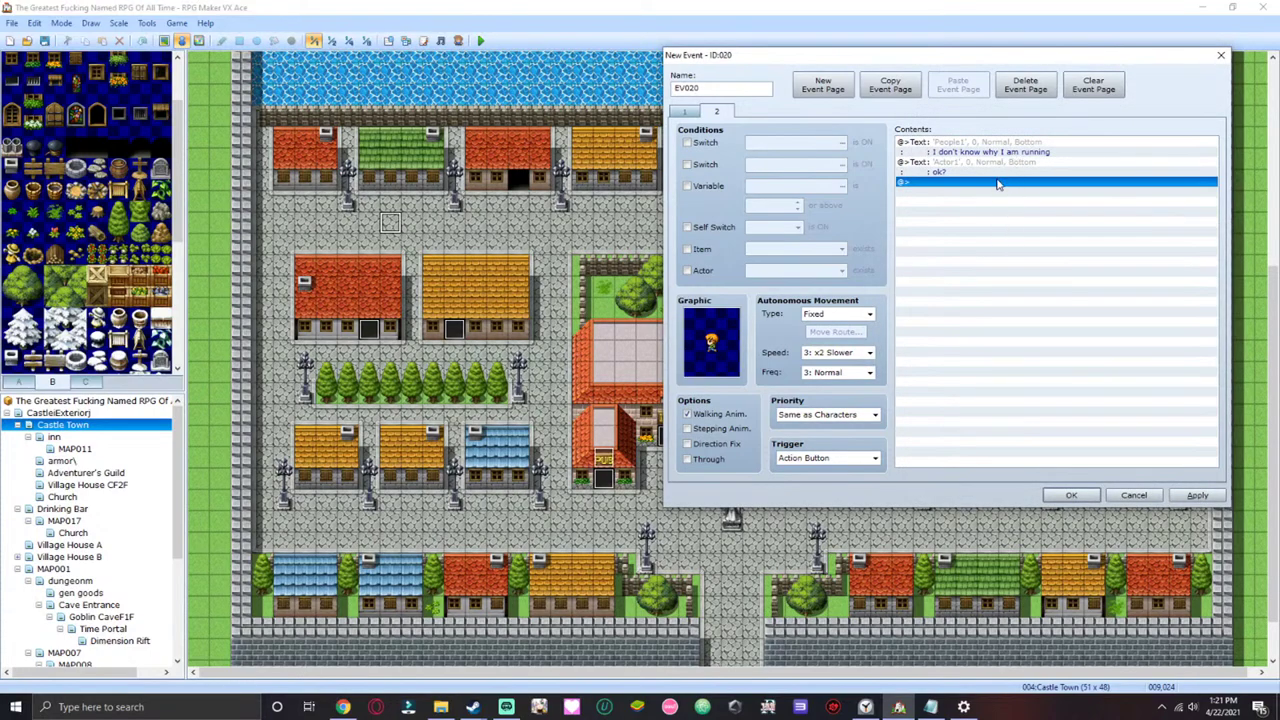
- Start a third message without a face graphic, with the first line "Narrarator: This was pointless you the hero"
{"action": "double_click", "coordinate": [998, 185]}
{"action": "left_click", "coordinate": [992, 166]}
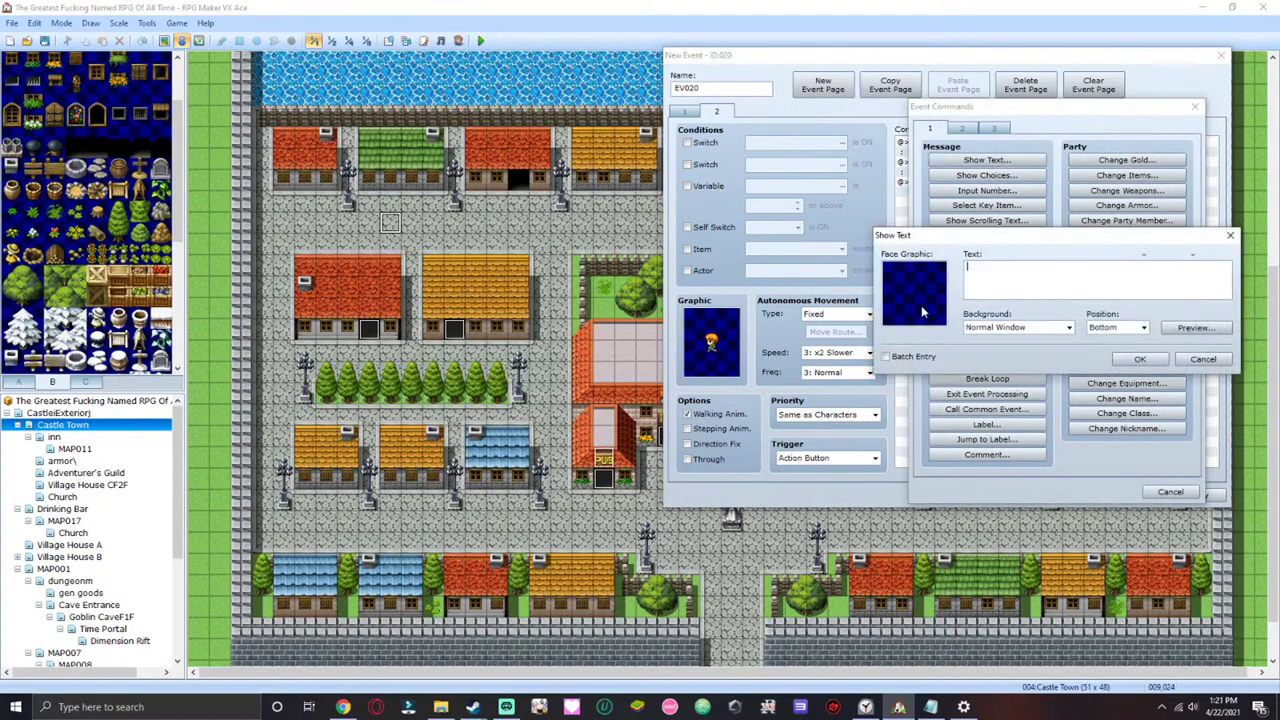
{"action": "double_click", "coordinate": [921, 305]}
{"action": "left_click", "coordinate": [1226, 428]}
{"action": "type", "text": "Narrarator: This was"}
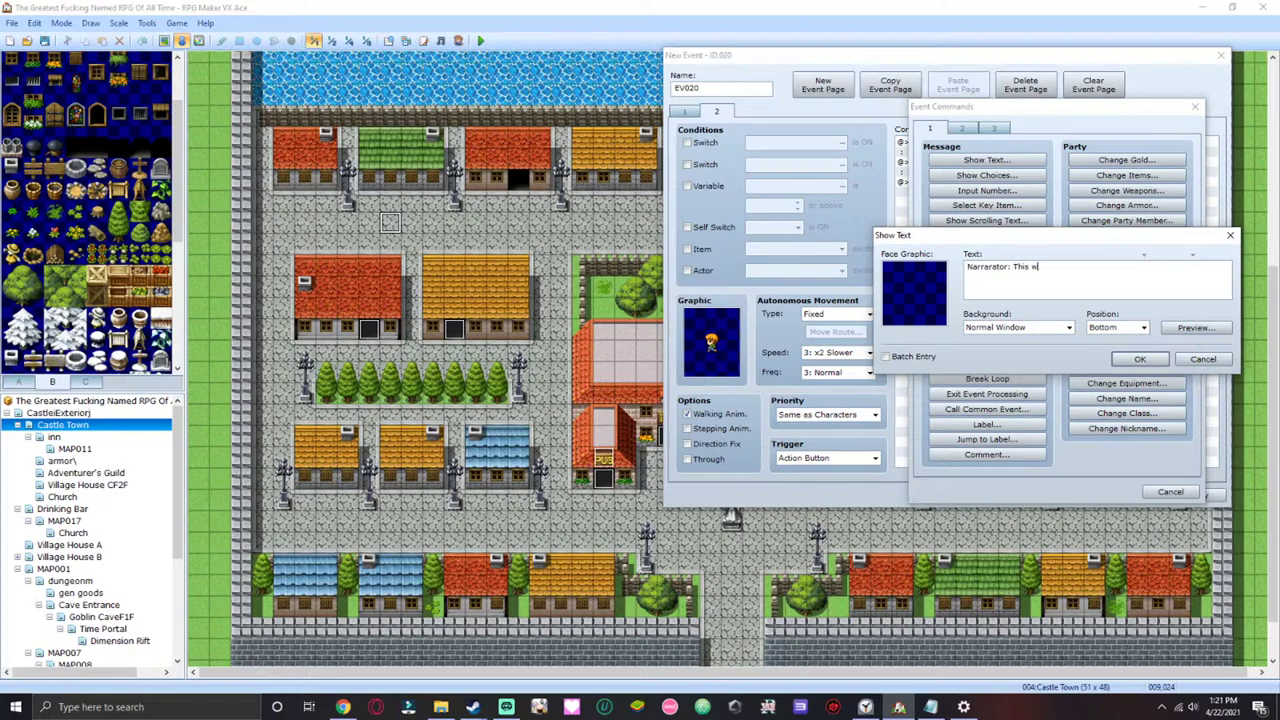
{"action": "key", "text": "BackSpace"}
{"action": "type", "text": "po"}
{"action": "type", "text": "int "}
{"action": "type", "text": "less you"}
{"action": "type", "text": " need"}
{"action": "key", "text": "BackSpace"}
{"action": "key", "text": "BackSpace"}
{"action": "key", "text": "BackSpace"}
{"action": "key", "text": "BackSpace"}
{"action": "key", "text": "BackSpace"}
{"action": "type", "text": "the hero \\"}
- Finish the narrator message with the second line "will now purchase equitment" and save the townsperson event
{"action": "key", "text": "Return"}
{"action": "type", "text": "will now purcese"}
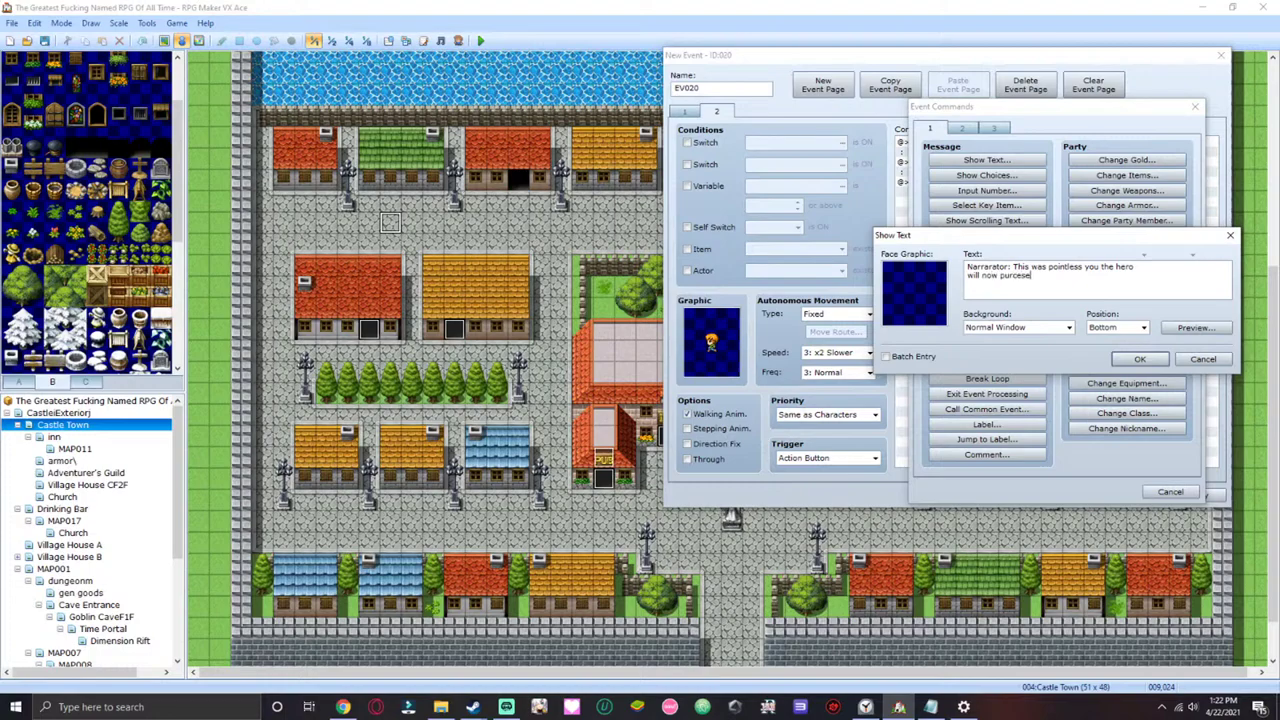
{"action": "key", "text": "BackSpace"}
{"action": "key", "text": "BackSpace"}
{"action": "key", "text": "BackSpace"}
{"action": "key", "text": "BackSpace"}
{"action": "type", "text": "chase"}
{"action": "key", "text": "BackSpace"}
{"action": "key", "text": "BackSpace"}
{"action": "key", "text": "BackSpace"}
{"action": "key", "text": "BackSpace"}
{"action": "key", "text": "BackSpace"}
{"action": "key", "text": "BackSpace"}
{"action": "type", "text": "che"}
{"action": "key", "text": "BackSpace"}
{"action": "type", "text": "ase"}
{"action": "key", "text": "BackSpace"}
{"action": "key", "text": "BackSpace"}
{"action": "key", "text": "BackSpace"}
{"action": "key", "text": "BackSpace"}
{"action": "key", "text": "BackSpace"}
{"action": "key", "text": "BackSpace"}
{"action": "key", "text": "BackSpace"}
{"action": "key", "text": "BackSpace"}
{"action": "key", "text": "BackSpace"}
{"action": "type", "text": "purchase"}
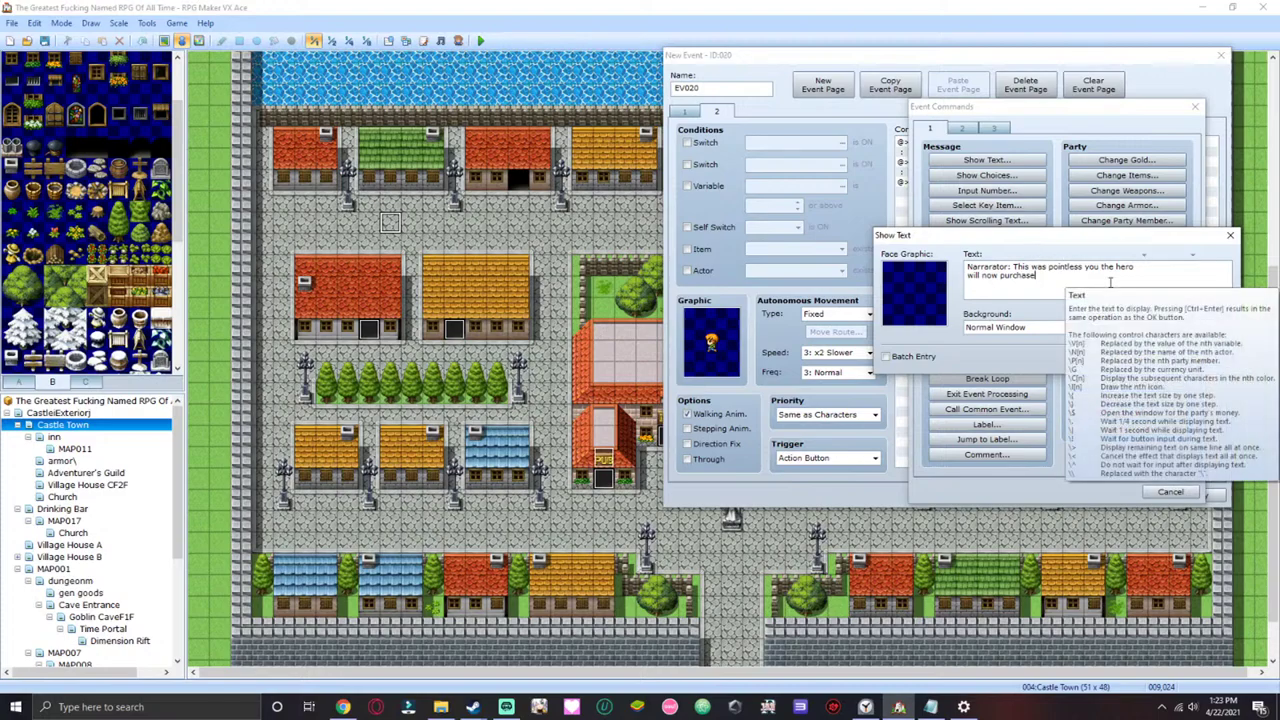
{"action": "type", "text": "equitment"}
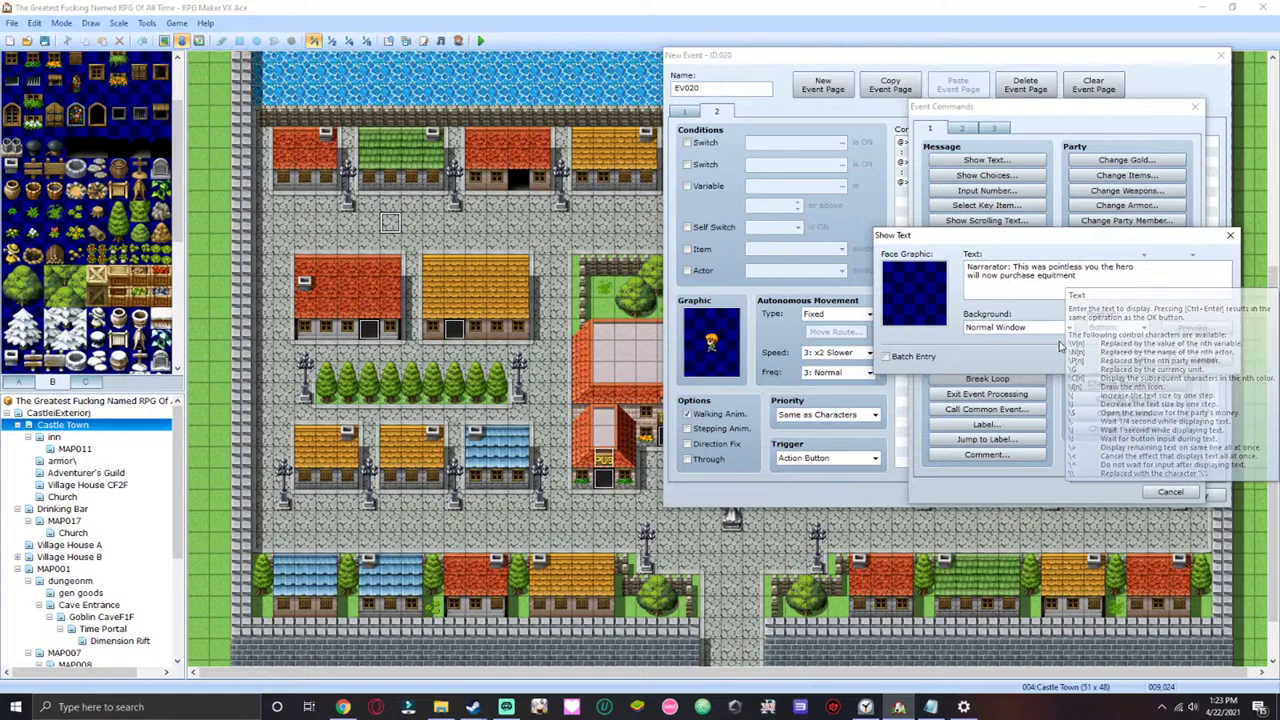
{"action": "left_click", "coordinate": [1137, 361]}
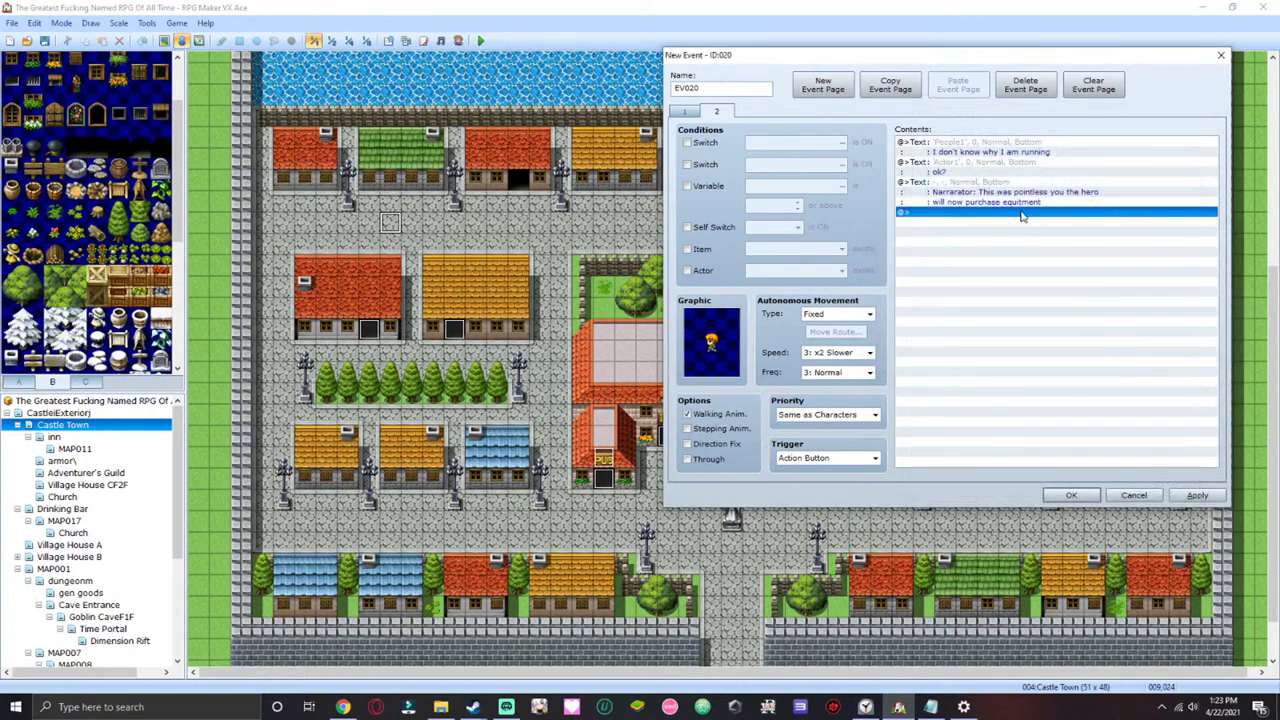
{"action": "left_click", "coordinate": [1199, 497]}
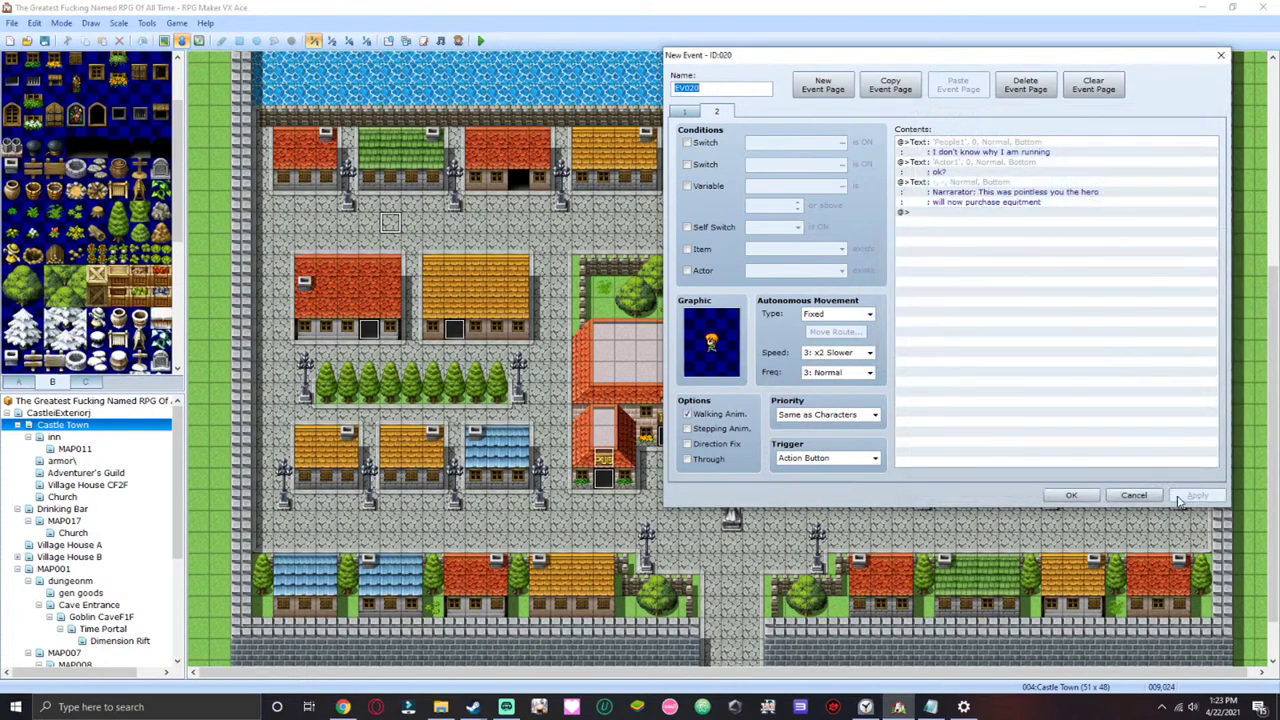
{"action": "left_click", "coordinate": [1078, 497]}
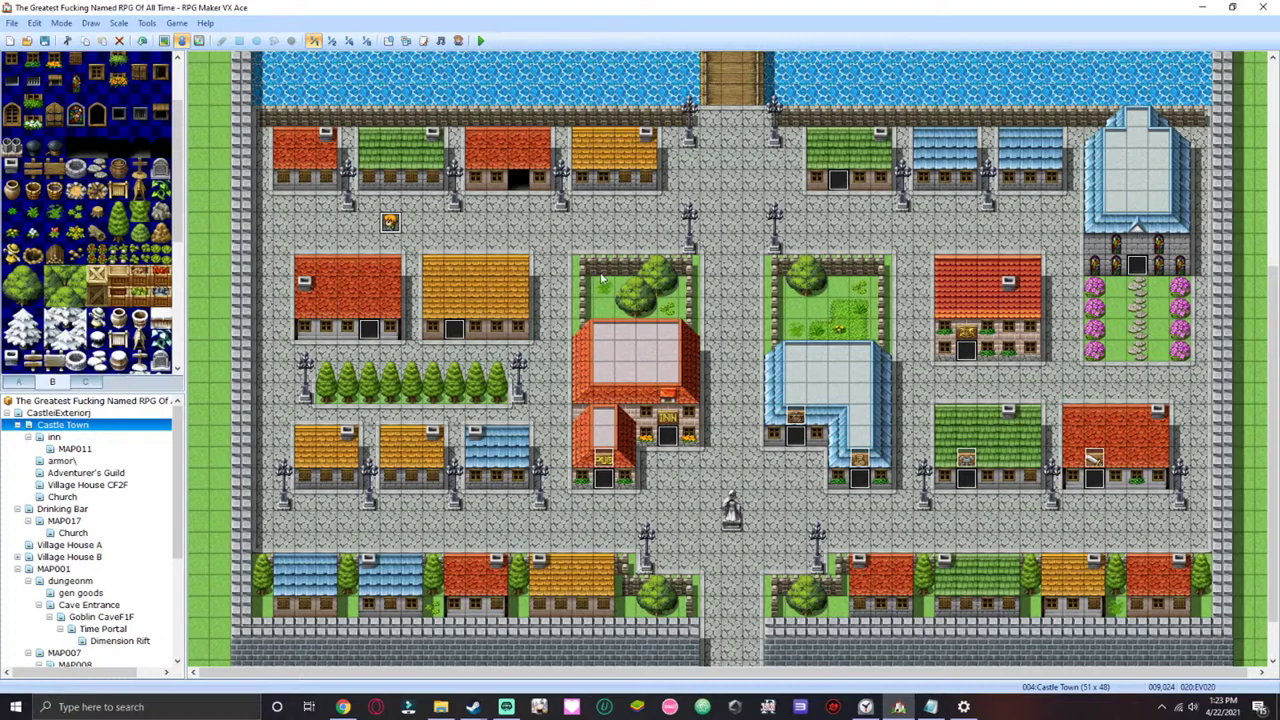
- Review the Castle Town map's properties and the background music track chosen for it
{"action": "right_click", "coordinate": [690, 180]}
{"action": "left_click", "coordinate": [60, 428]}
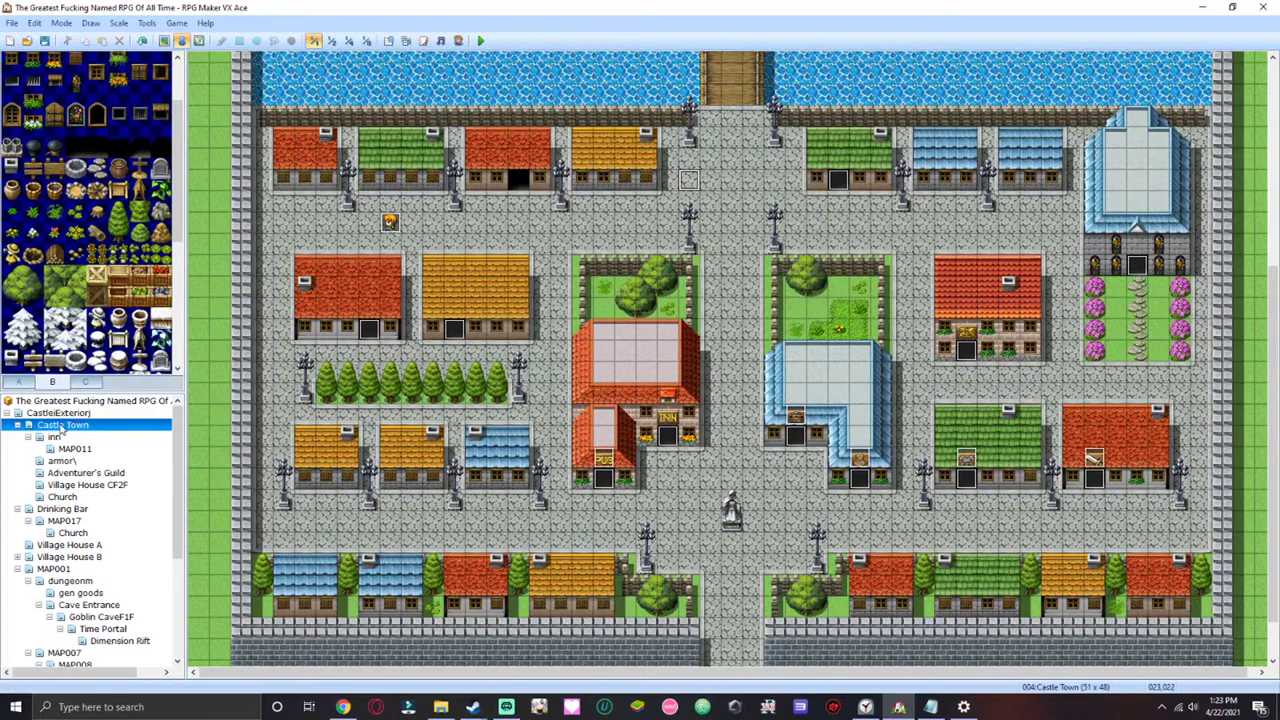
{"action": "right_click", "coordinate": [62, 428]}
{"action": "left_click", "coordinate": [85, 433]}
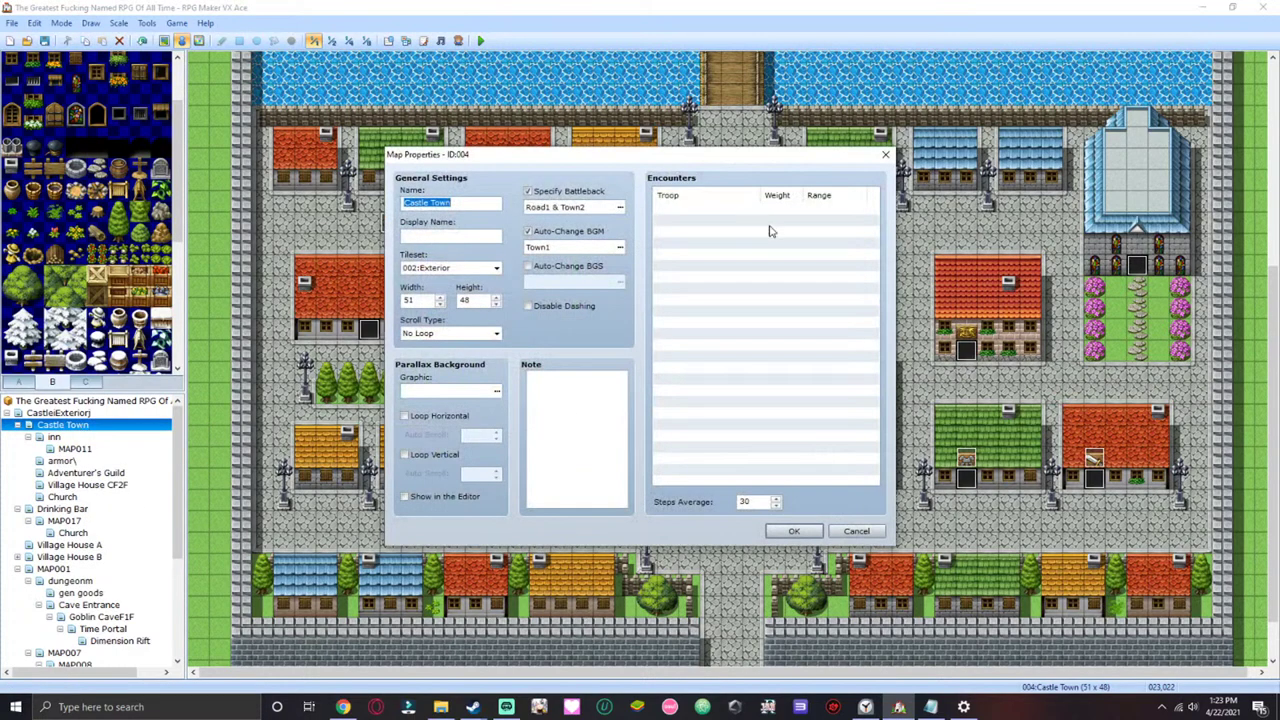
{"action": "left_click", "coordinate": [586, 248]}
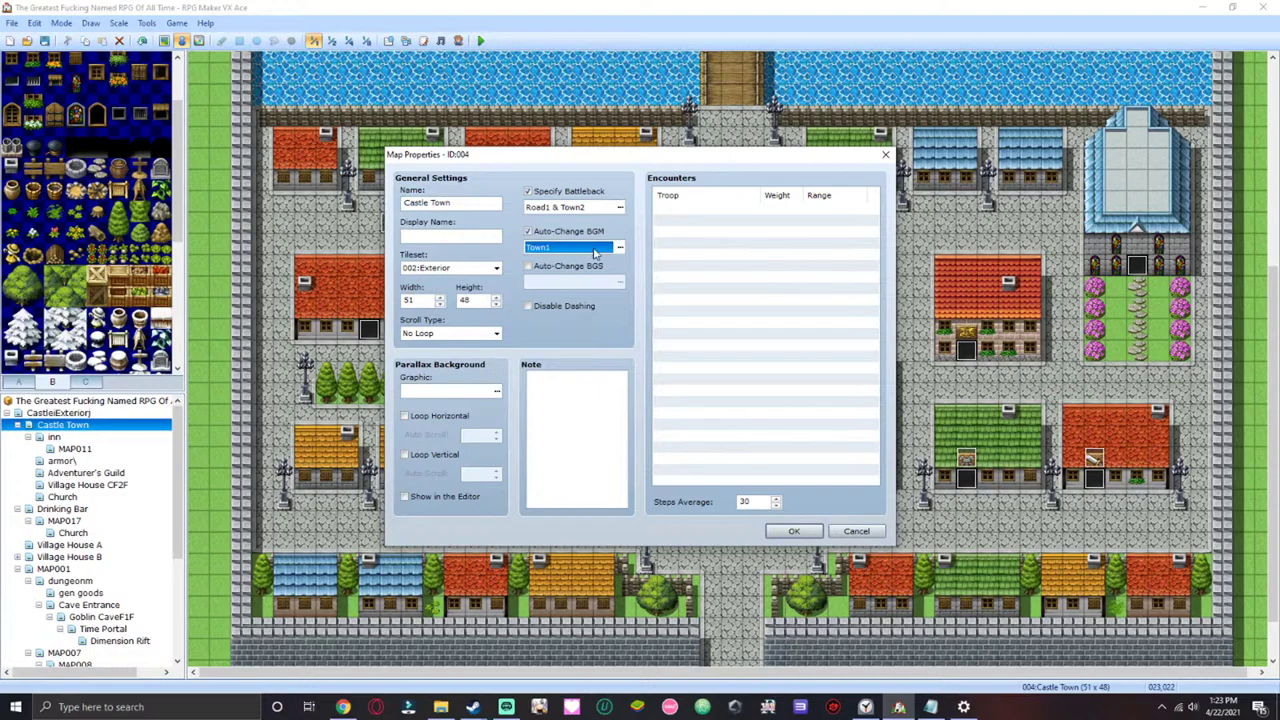
{"action": "left_click", "coordinate": [620, 248]}
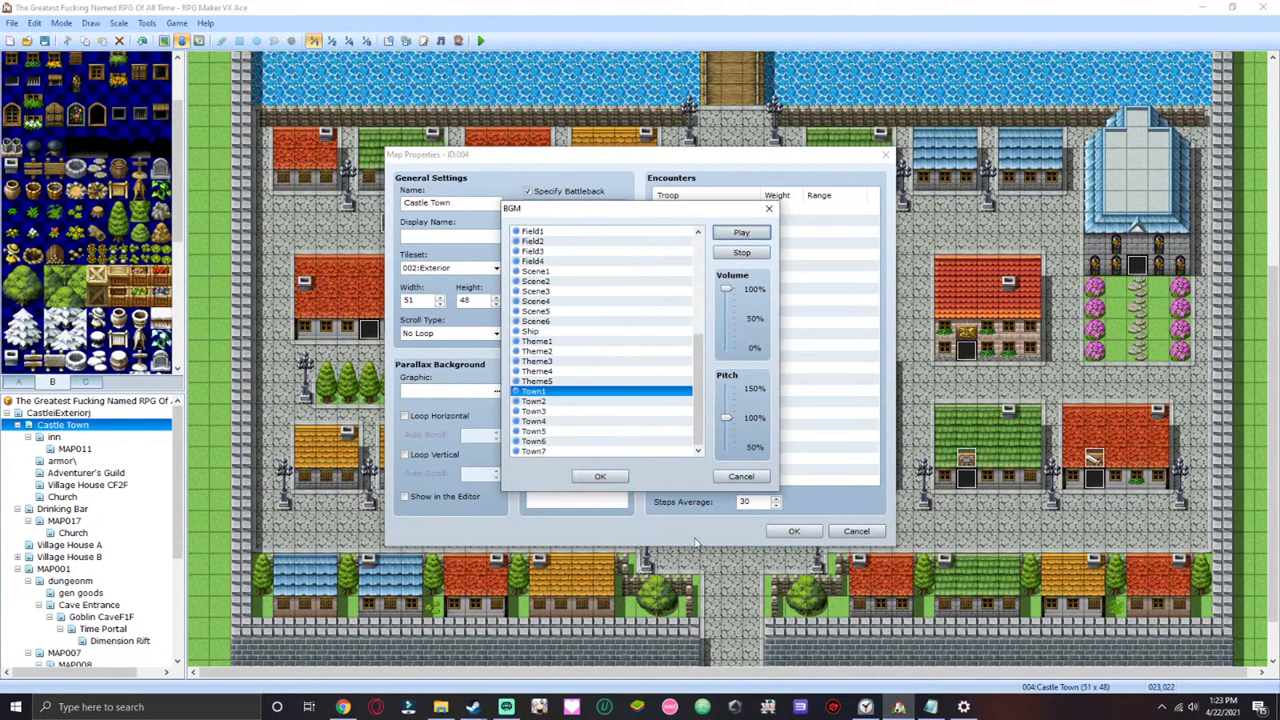
{"action": "left_click", "coordinate": [600, 476]}
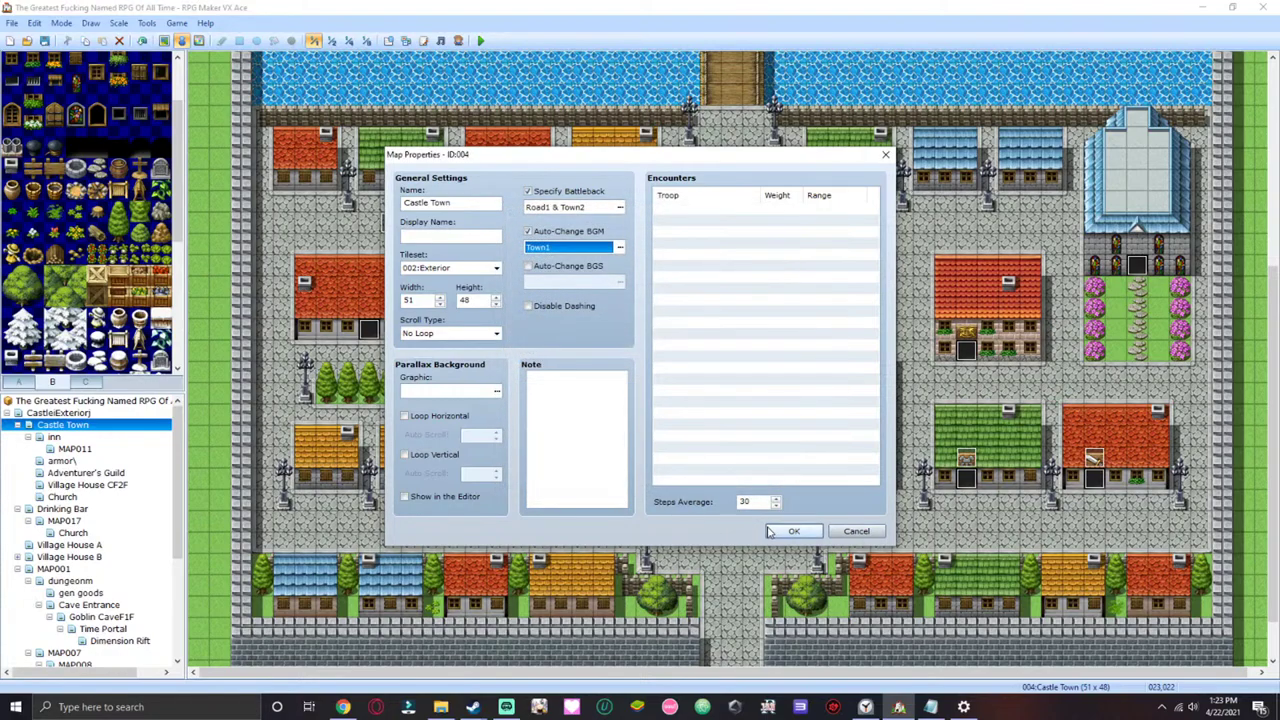
{"action": "left_click", "coordinate": [790, 531]}
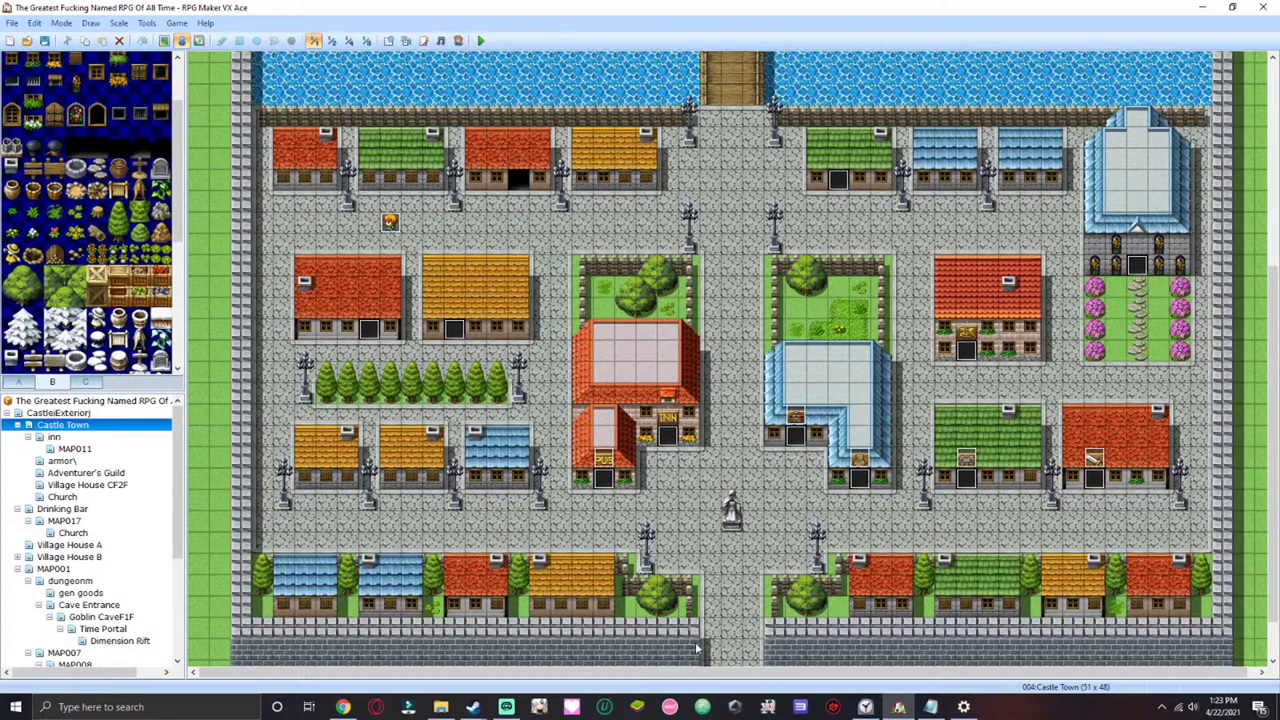
- Create an event on the statue's base and start a faceless text message reading "a statue of one of the elemental spirits"
{"action": "left_click", "coordinate": [731, 517]}
{"action": "right_click", "coordinate": [730, 521]}
{"action": "left_click", "coordinate": [770, 530]}
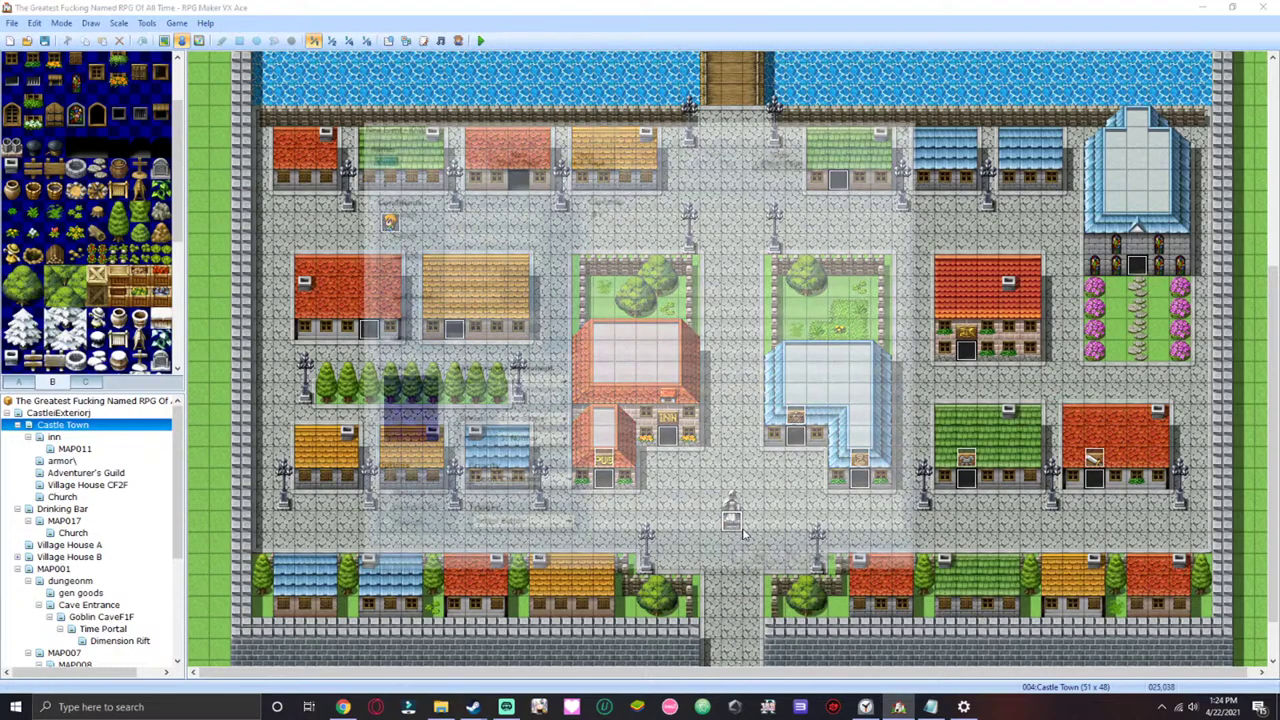
{"action": "double_click", "coordinate": [619, 214]}
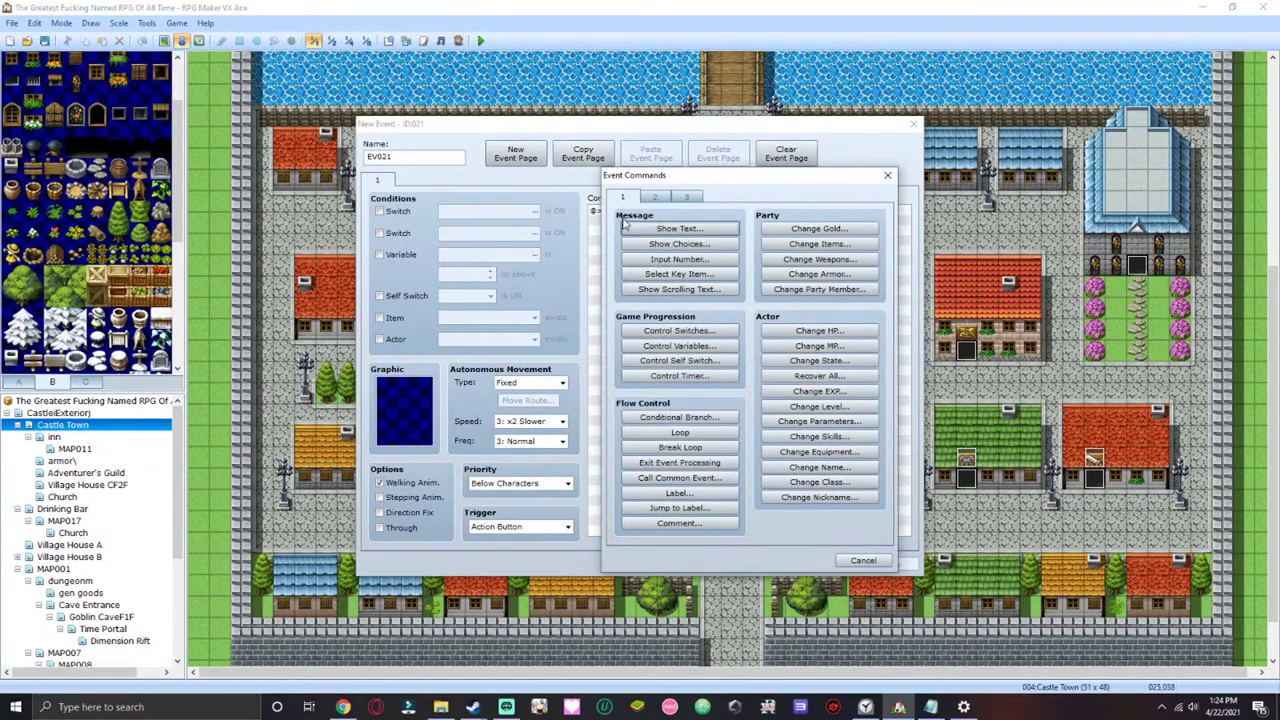
{"action": "left_click", "coordinate": [679, 228]}
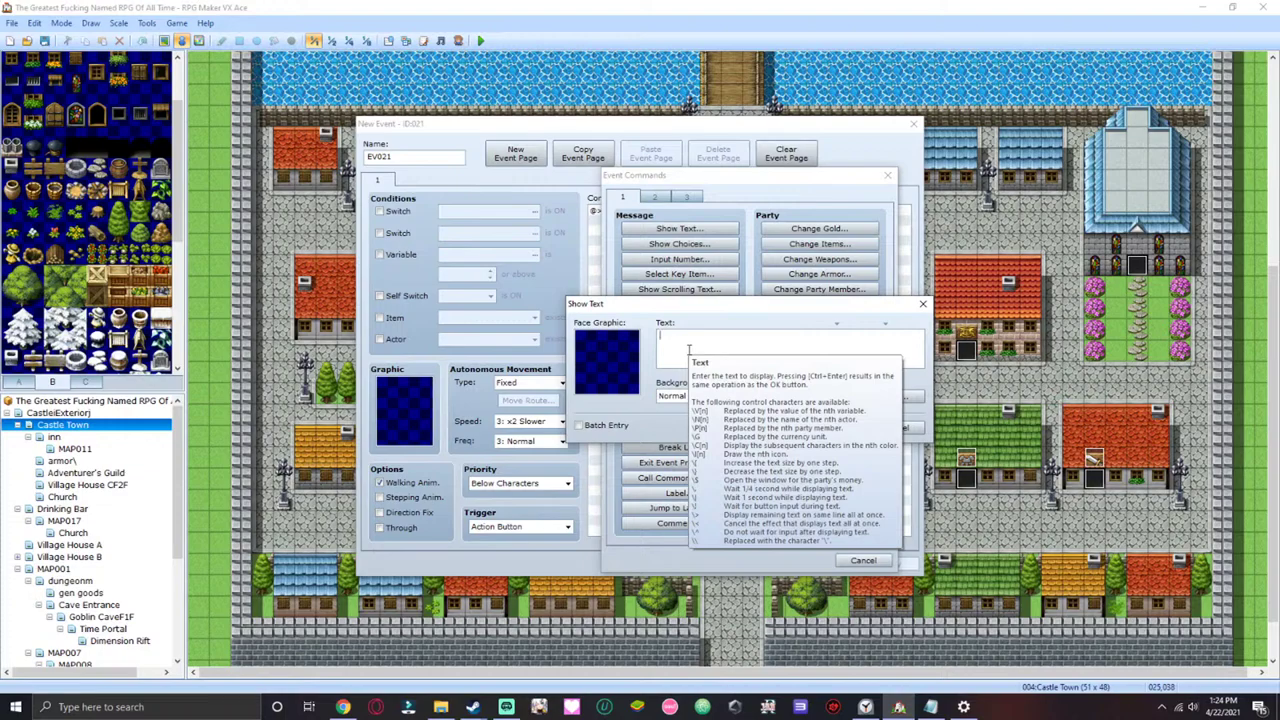
{"action": "type", "text": "a as"}
{"action": "key", "text": "BackSpace"}
{"action": "type", "text": "statue of one of the Spi"}
{"action": "key", "text": "BackSpace"}
{"action": "key", "text": "BackSpace"}
{"action": "key", "text": "BackSpace"}
{"action": "type", "text": "elemental spirit"}
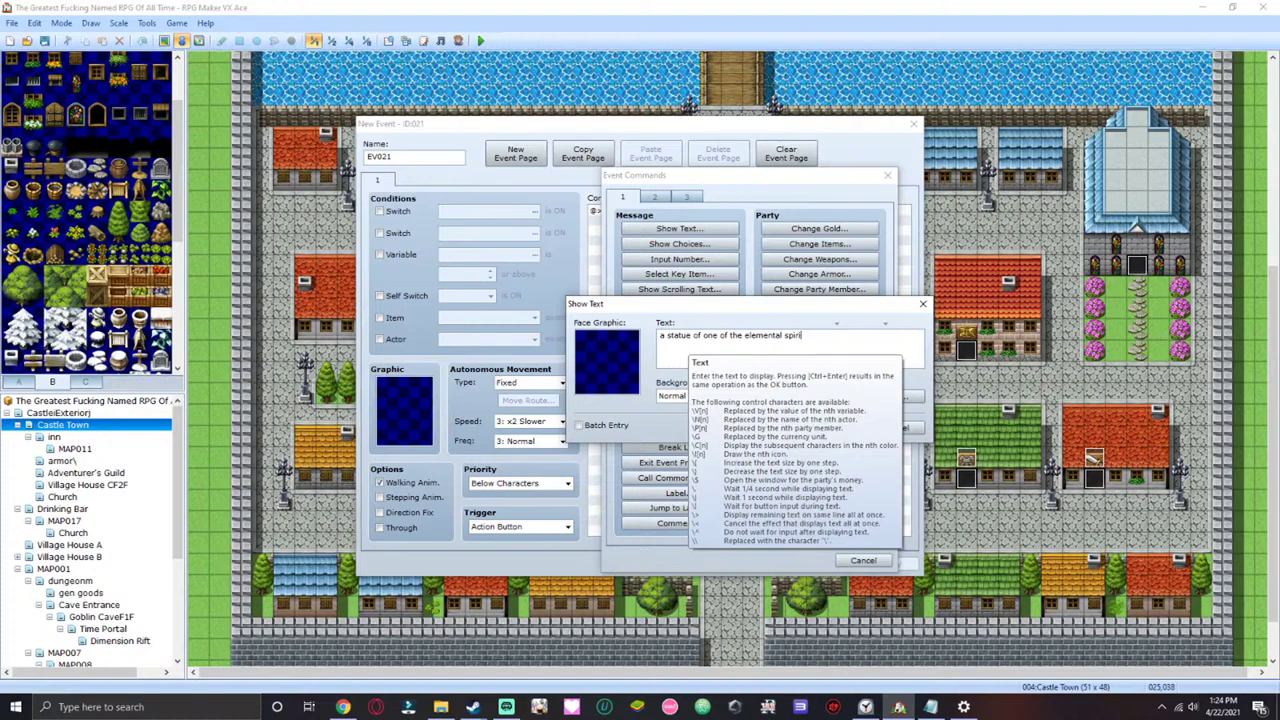
{"action": "type", "text": "s"}
- Write the message's second line as "a enscription on the statue reads"
{"action": "key", "text": "Return"}
{"action": "type", "text": "a enscription"}
{"action": "type", "text": " states"}
{"action": "key", "text": "Left"}
{"action": "key", "text": "Left"}
{"action": "type", "text": "on thew"}
{"action": "key", "text": "BackSpace"}
{"action": "type", "text": "statue"}
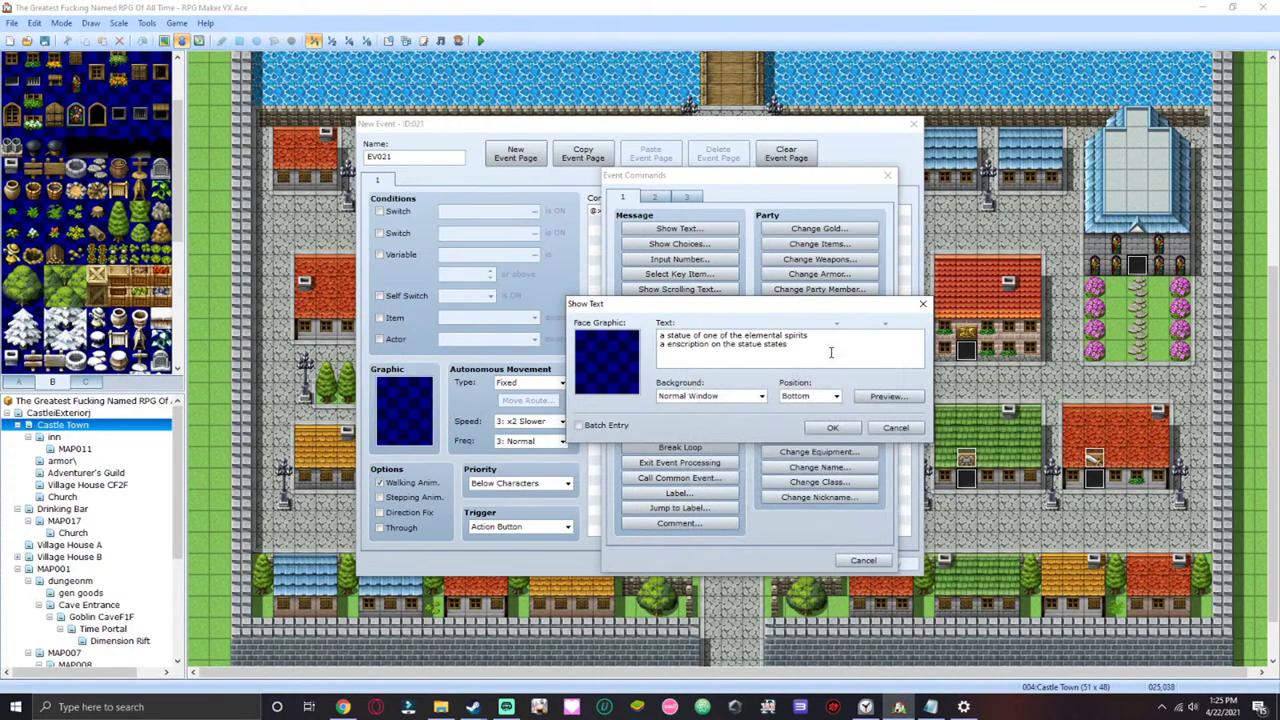
{"action": "left_click", "coordinate": [826, 351]}
{"action": "key", "text": "Return"}
{"action": "type", "text": "\""}
{"action": "left_click", "coordinate": [790, 348]}
{"action": "key", "text": "BackSpace"}
{"action": "key", "text": "BackSpace"}
{"action": "key", "text": "BackSpace"}
{"action": "key", "text": "BackSpace"}
{"action": "key", "text": "BackSpace"}
{"action": "key", "text": "BackSpace"}
{"action": "type", "text": "reads"}
- Enter the third line of the message, opening the quotation with "The Spirits are necsesary to deafeat the"
{"action": "type", "text": "\"The "}
{"action": "type", "text": "S"}
{"action": "type", "text": "pi"}
{"action": "type", "text": "rits an"}
{"action": "type", "text": "e nec"}
{"action": "type", "text": "se"}
{"action": "type", "text": "sary "}
{"action": "type", "text": "to "}
{"action": "type", "text": "deafea"}
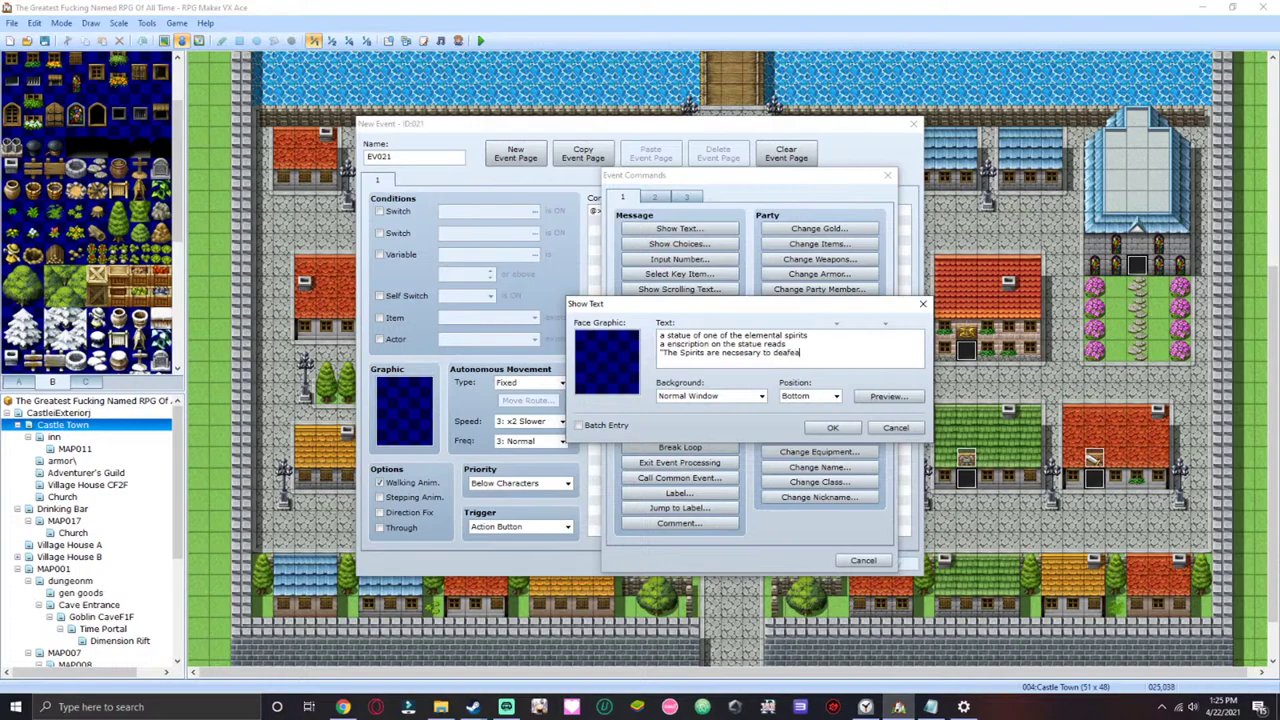
{"action": "type", "text": "t the"}
- Enter the fourth line "Demon God. The Spirits are found throughout" and add the message to the event
{"action": "key", "text": "Return"}
{"action": "type", "text": "DEmon"}
{"action": "key", "text": "BackSpace"}
{"action": "key", "text": "BackSpace"}
{"action": "key", "text": "BackSpace"}
{"action": "key", "text": "BackSpace"}
{"action": "type", "text": "emon God The"}
{"action": "key", "text": "BackSpace"}
{"action": "type", "text": "y "}
{"action": "type", "text": "are "}
{"action": "type", "text": "foun"}
{"action": "left_click", "coordinate": [729, 361]}
{"action": "type", "text": "e"}
{"action": "key", "text": "BackSpace"}
{"action": "type", "text": ". The Spirits"}
{"action": "key", "text": "Right"}
{"action": "type", "text": "thr"}
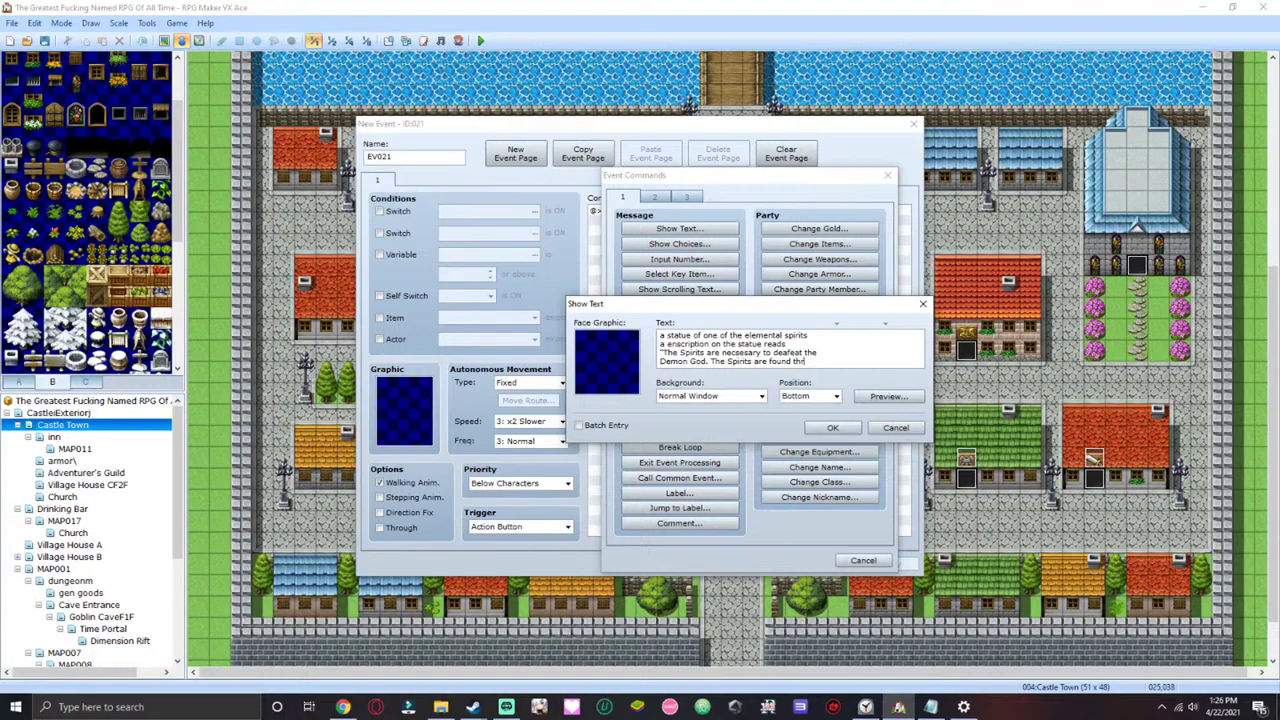
{"action": "type", "text": "oughout"}
{"action": "key", "text": "ctrl+Return"}
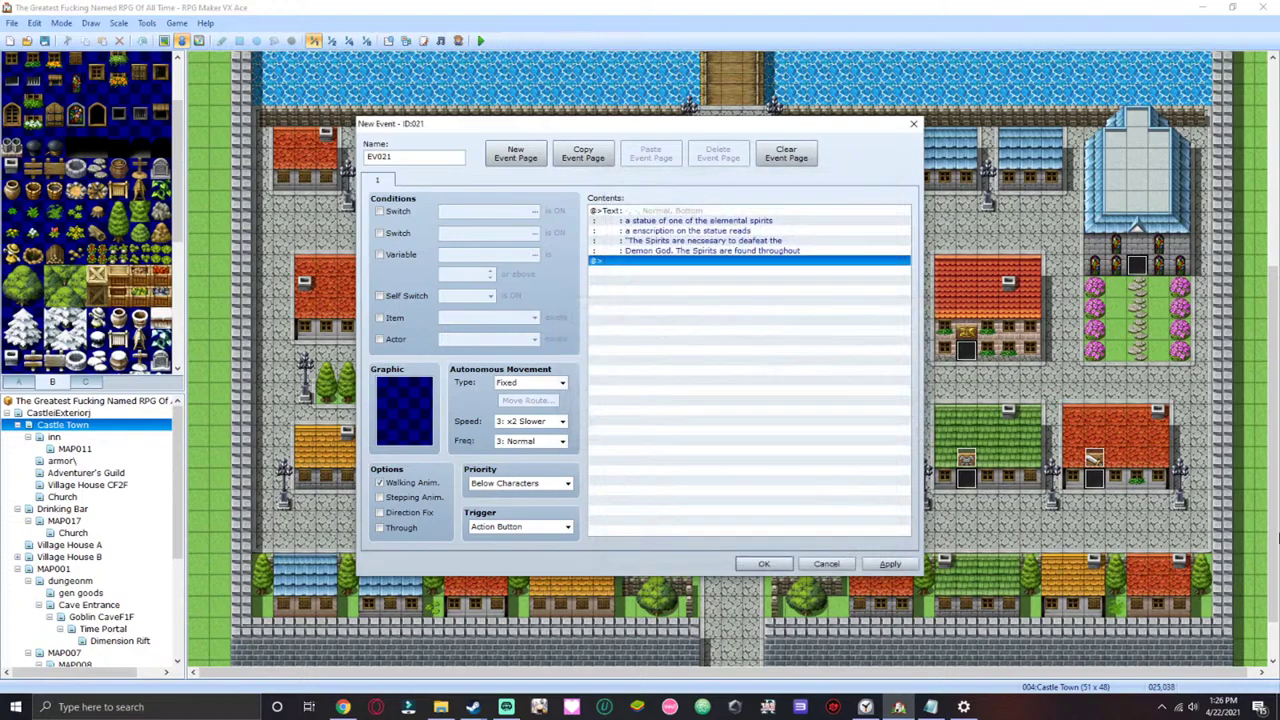
- Reopen the statue message for editing and complete its last line with "the land" and a closing quotation mark
{"action": "left_click", "coordinate": [784, 225]}
{"action": "right_click", "coordinate": [785, 216]}
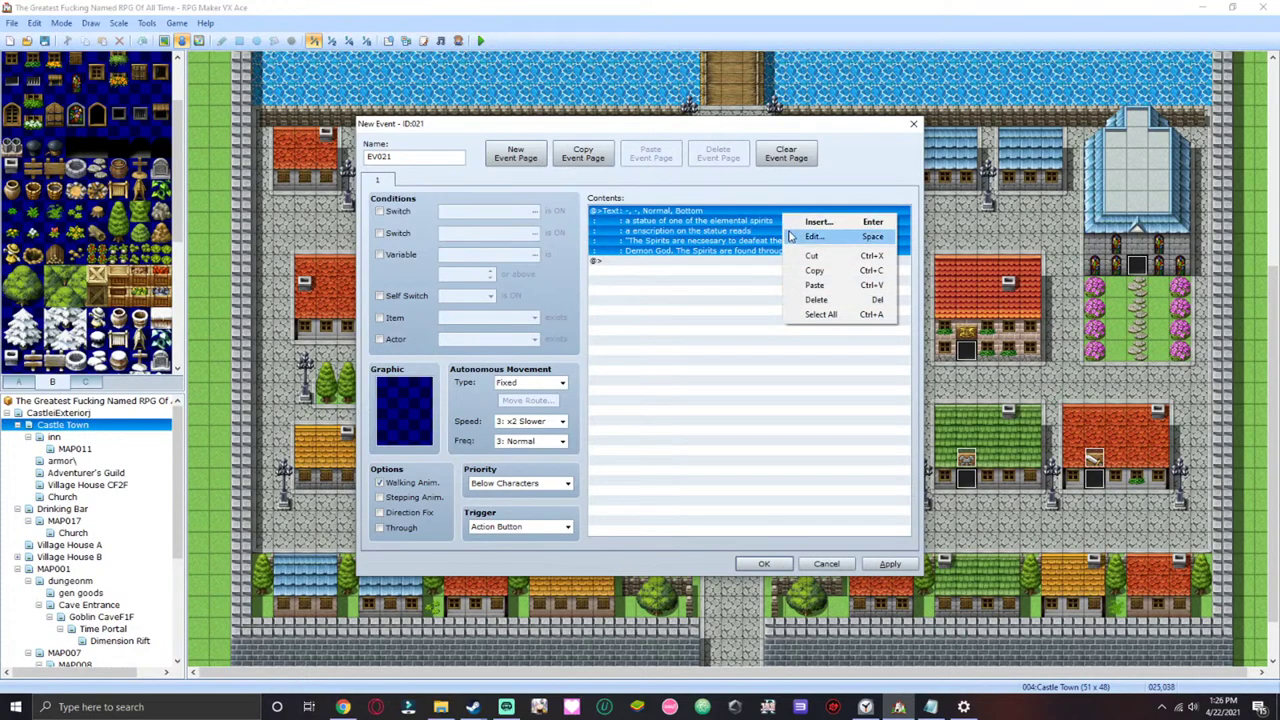
{"action": "left_click", "coordinate": [790, 236]}
{"action": "left_click", "coordinate": [849, 361]}
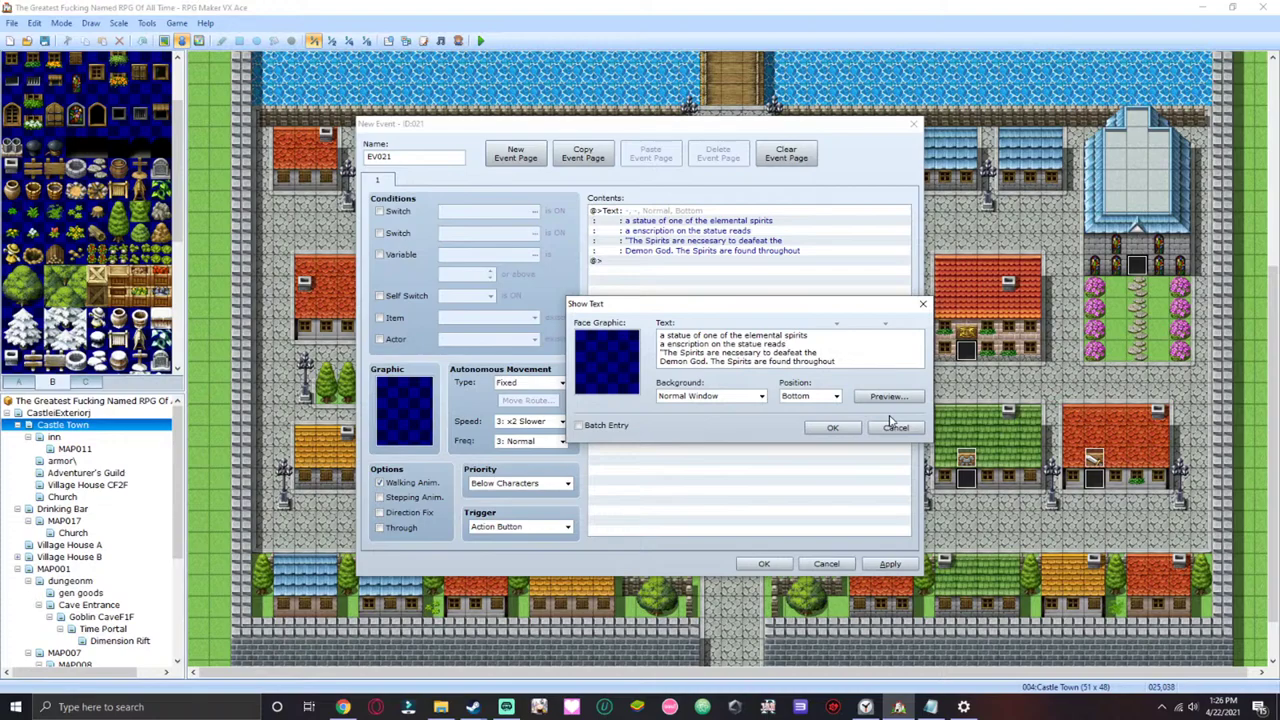
{"action": "type", "text": "h"}
{"action": "key", "text": "BackSpace"}
{"action": "type", "text": "the land?"}
{"action": "key", "text": "BackSpace"}
- Correct the wording to "an enscription" and rewrap it onto the first line, leaving "on the statue reads" on the second
{"action": "left_click", "coordinate": [660, 344]}
{"action": "type", "text": "n"}
{"action": "key", "text": "BackSpace"}
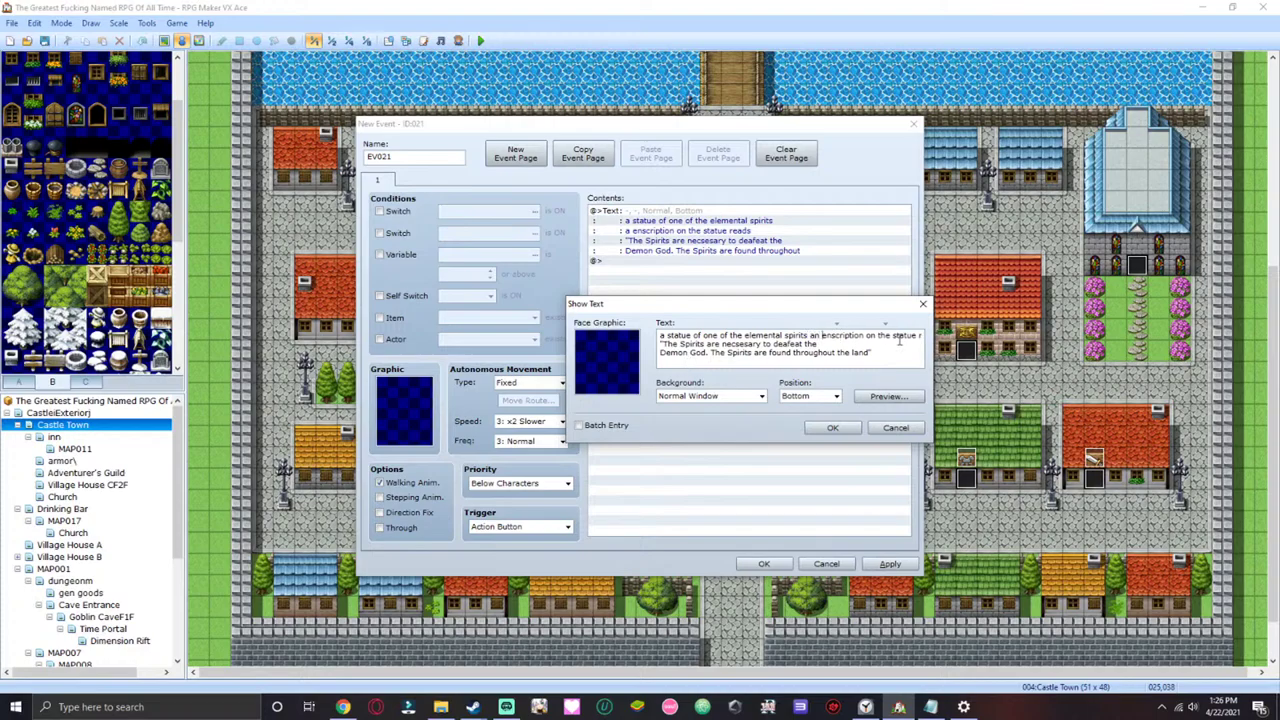
{"action": "key", "text": "Right"}
{"action": "key", "text": "Right"}
{"action": "key", "text": "Return"}
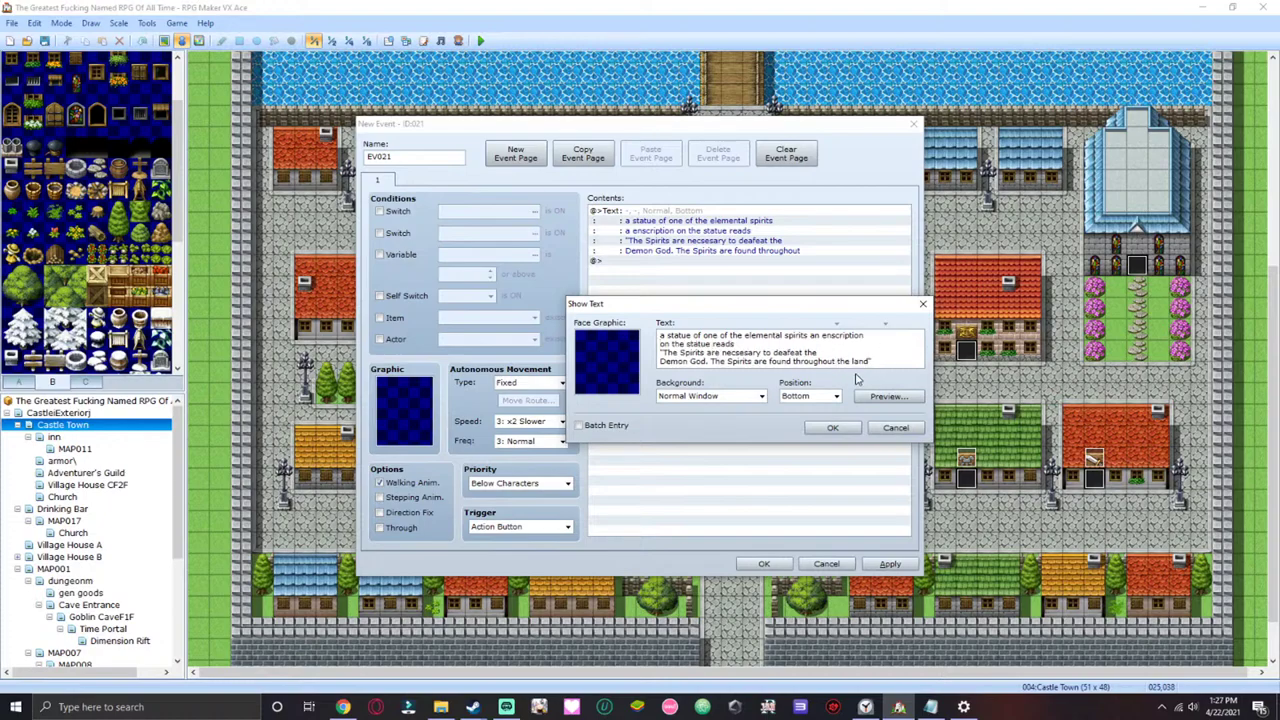
- Preview the message and move "enscription" to the start of the second line, before "on the statue reads"
{"action": "left_click", "coordinate": [873, 398]}
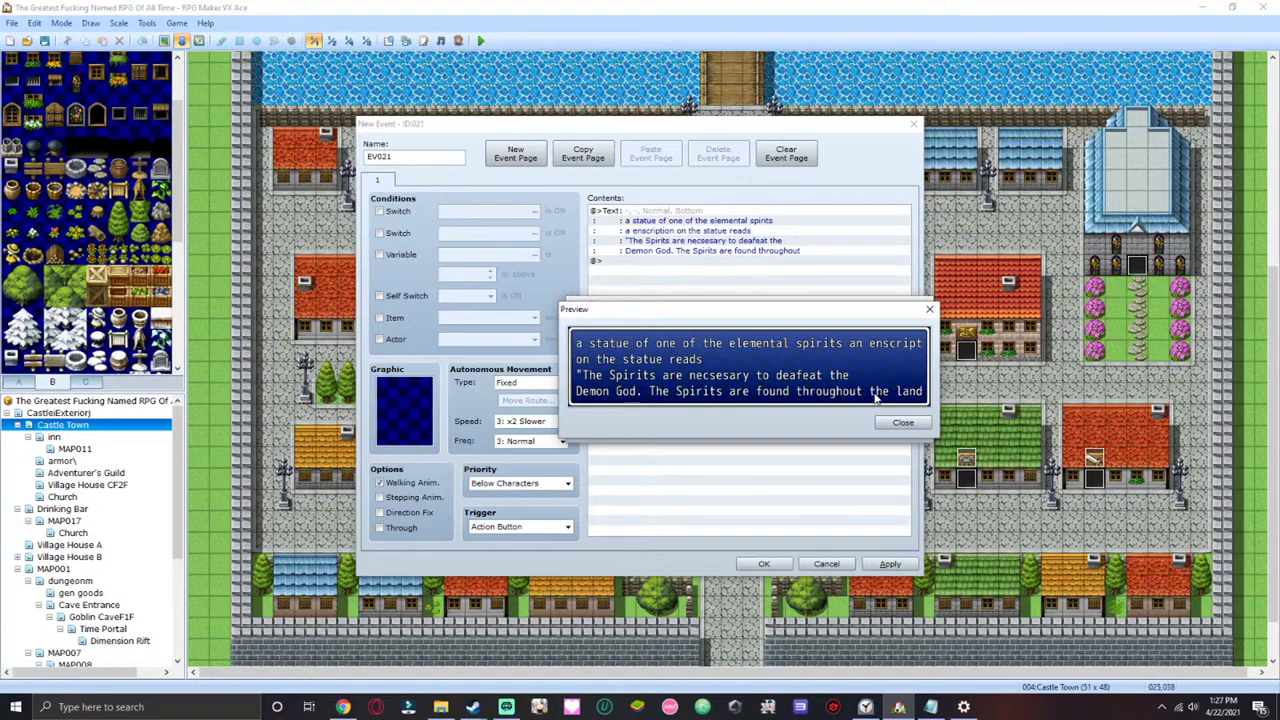
{"action": "left_click", "coordinate": [903, 422]}
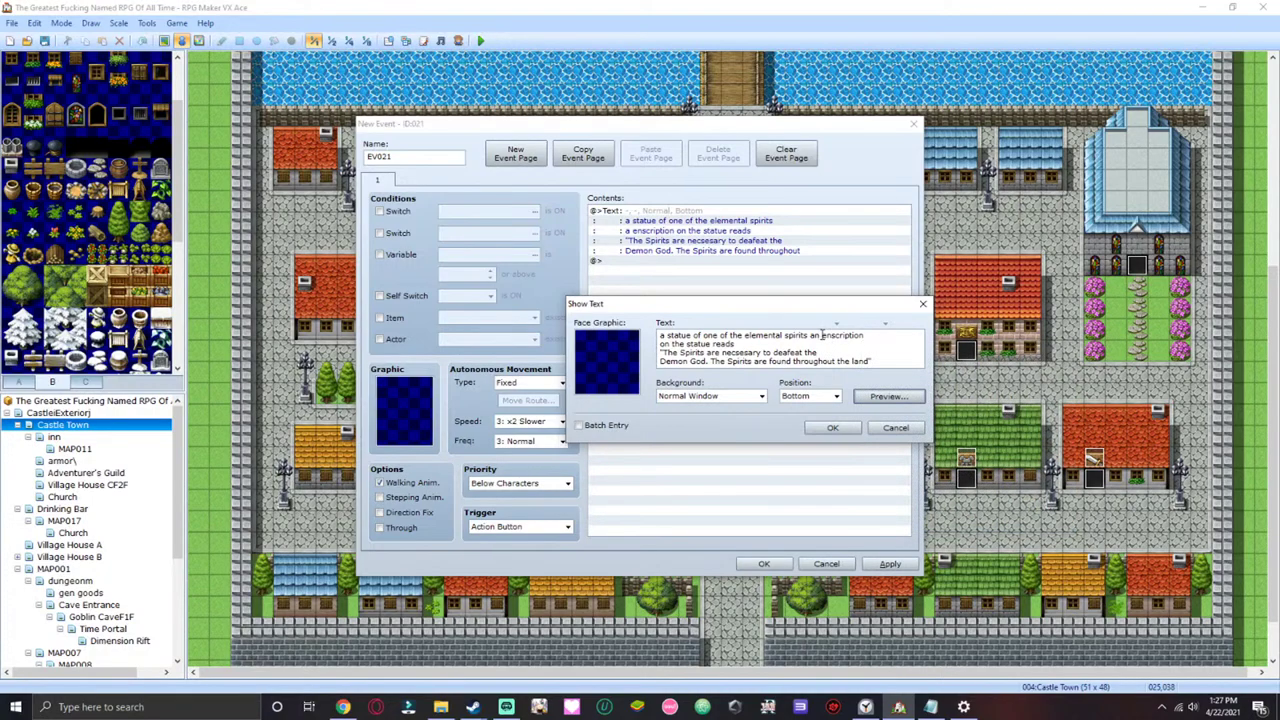
{"action": "left_click", "coordinate": [822, 336]}
{"action": "key", "text": "Return"}
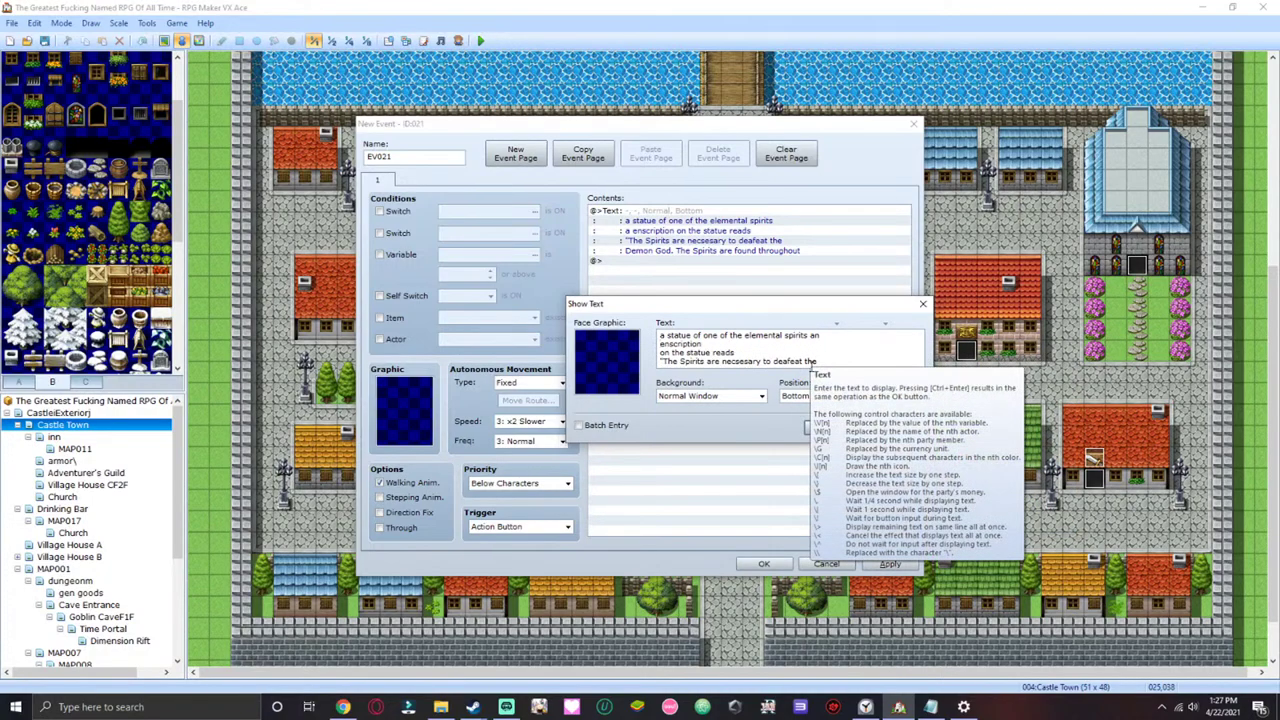
{"action": "key", "text": "BackSpace"}
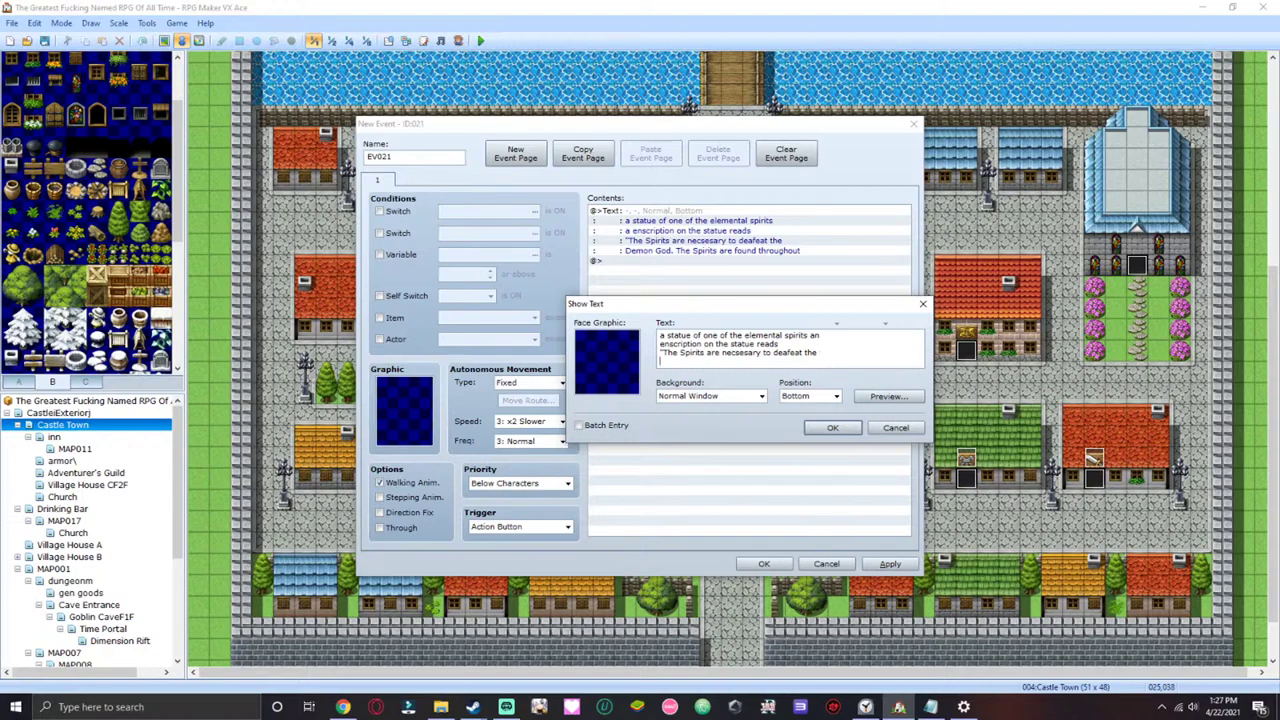
- Rewrite the last line as "Demon God. They are found Throughout the land." with a closing quotation mark
{"action": "type", "text": "Demon God"}
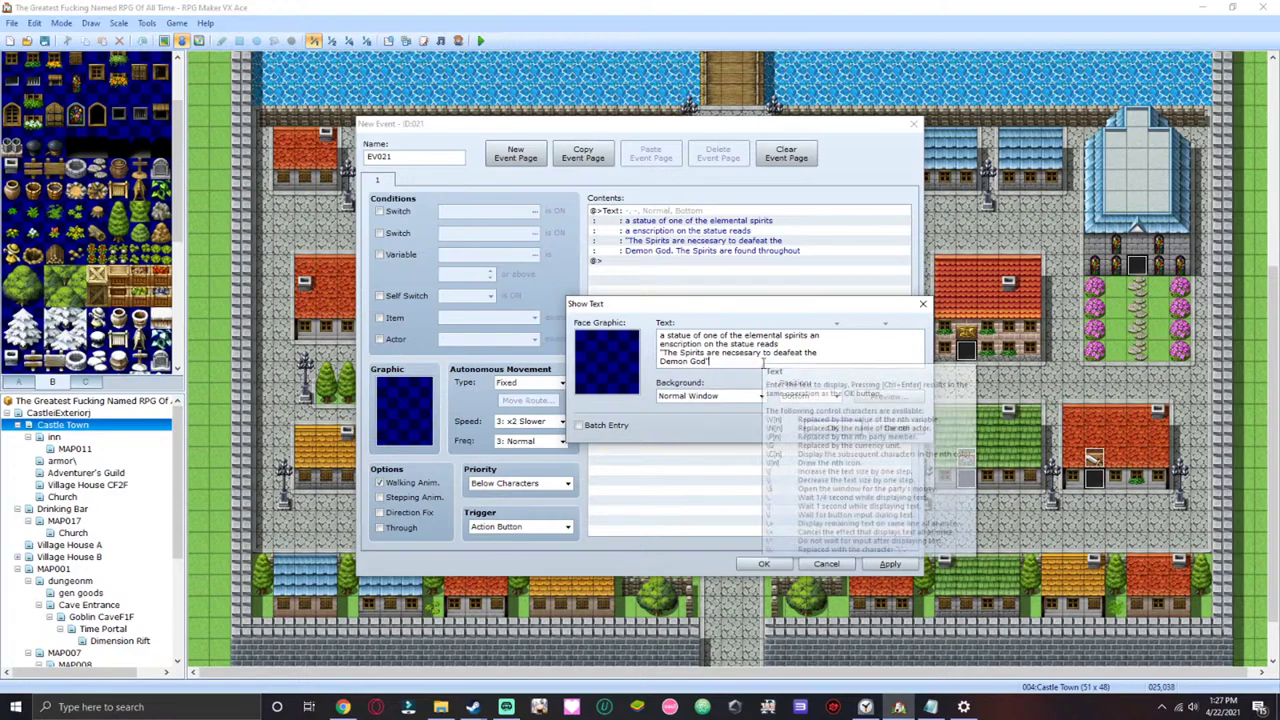
{"action": "type", "text": "."}
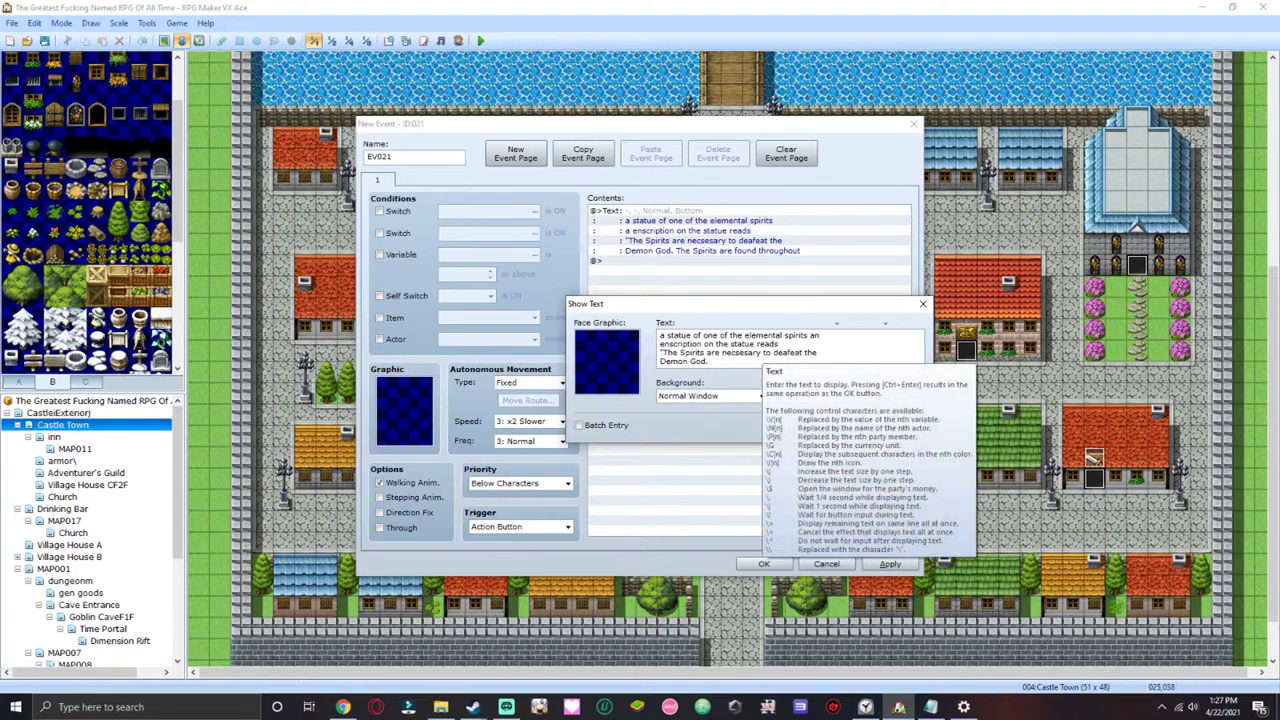
{"action": "type", "text": " They are found Throughout the land.\""}
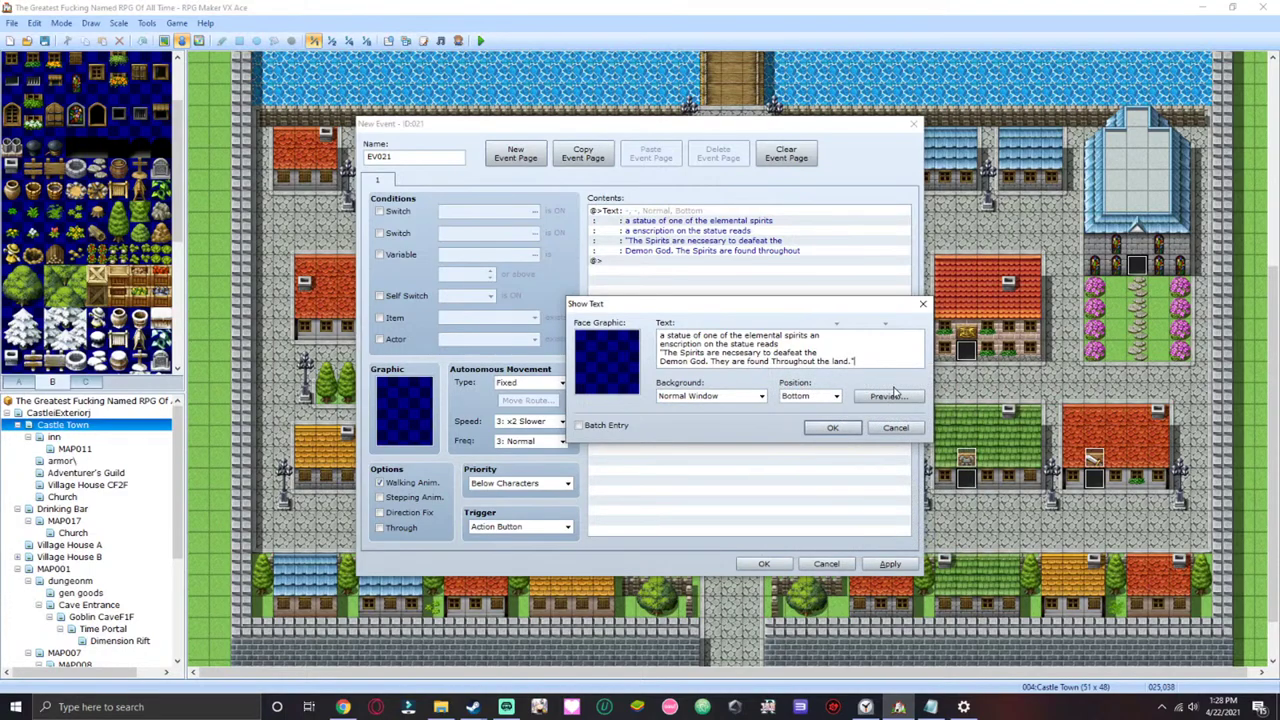
- Rewrap the message so line two ends with "The Spirits", line three with "Demon God.", and line four starts with "They are found"
{"action": "left_click", "coordinate": [661, 352]}
{"action": "key", "text": "BackSpace"}
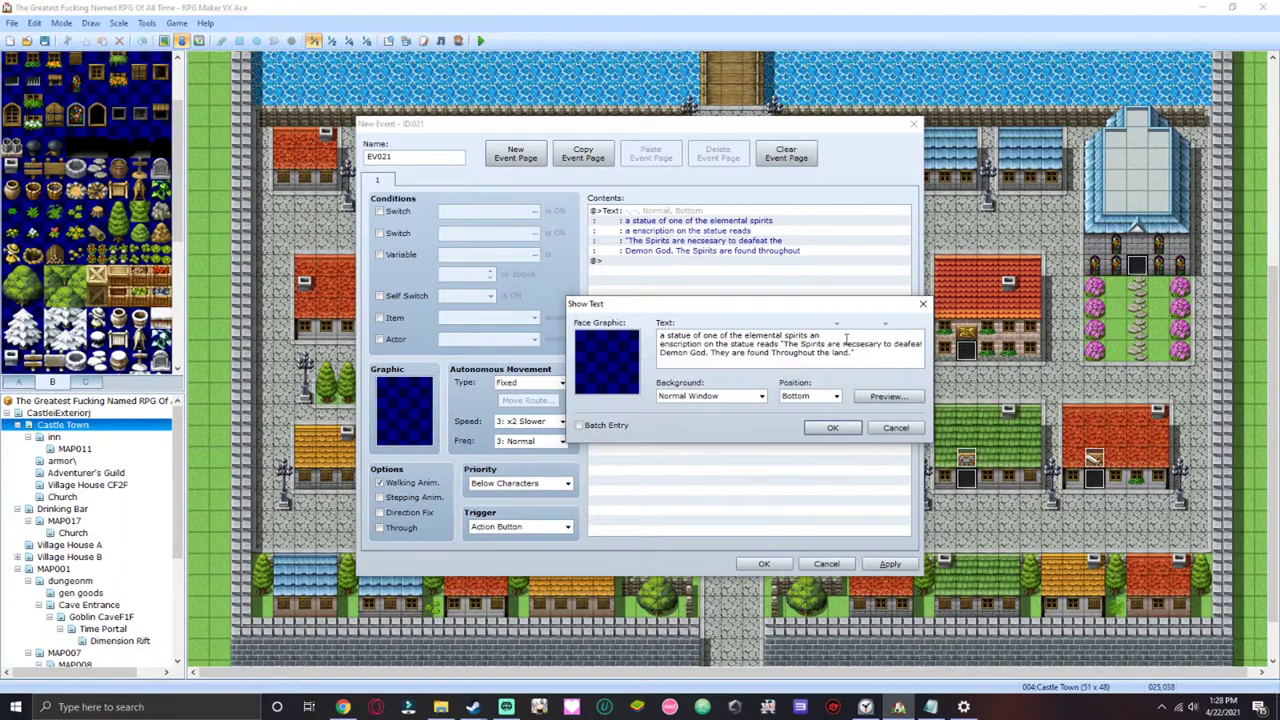
{"action": "left_click", "coordinate": [829, 344]}
{"action": "key", "text": "Return"}
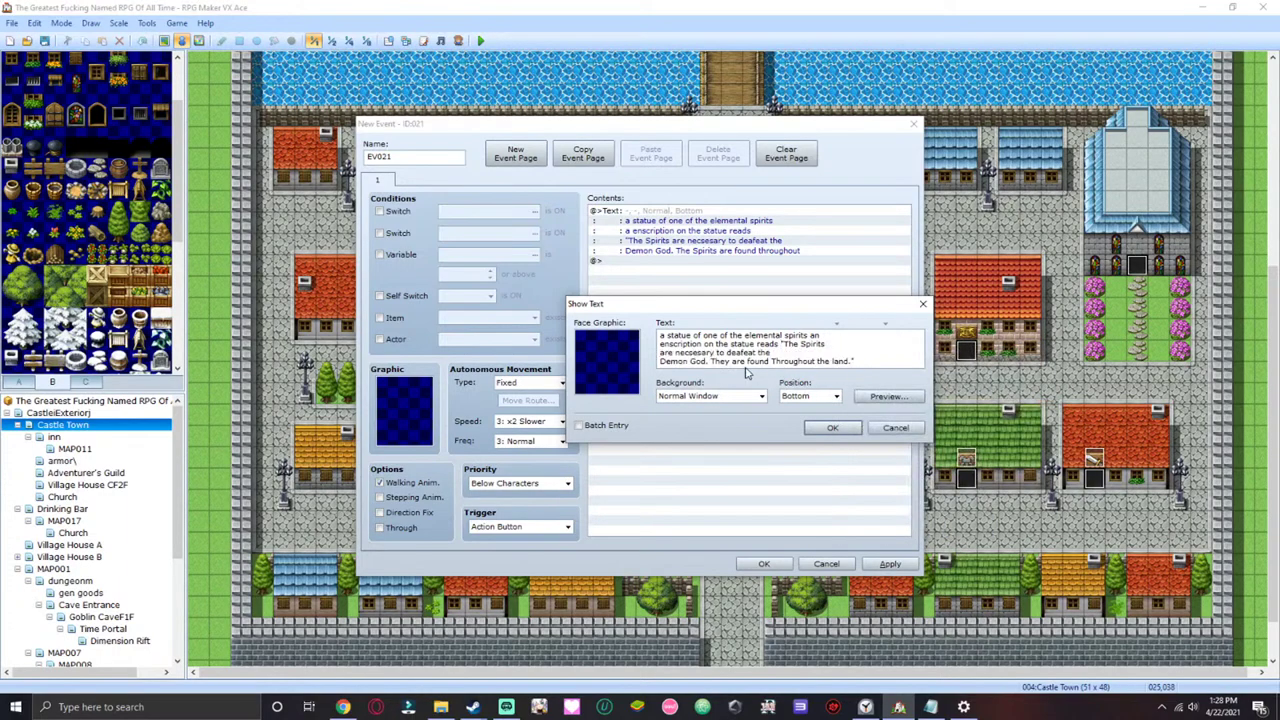
{"action": "left_click", "coordinate": [659, 361]}
{"action": "key", "text": "BackSpace"}
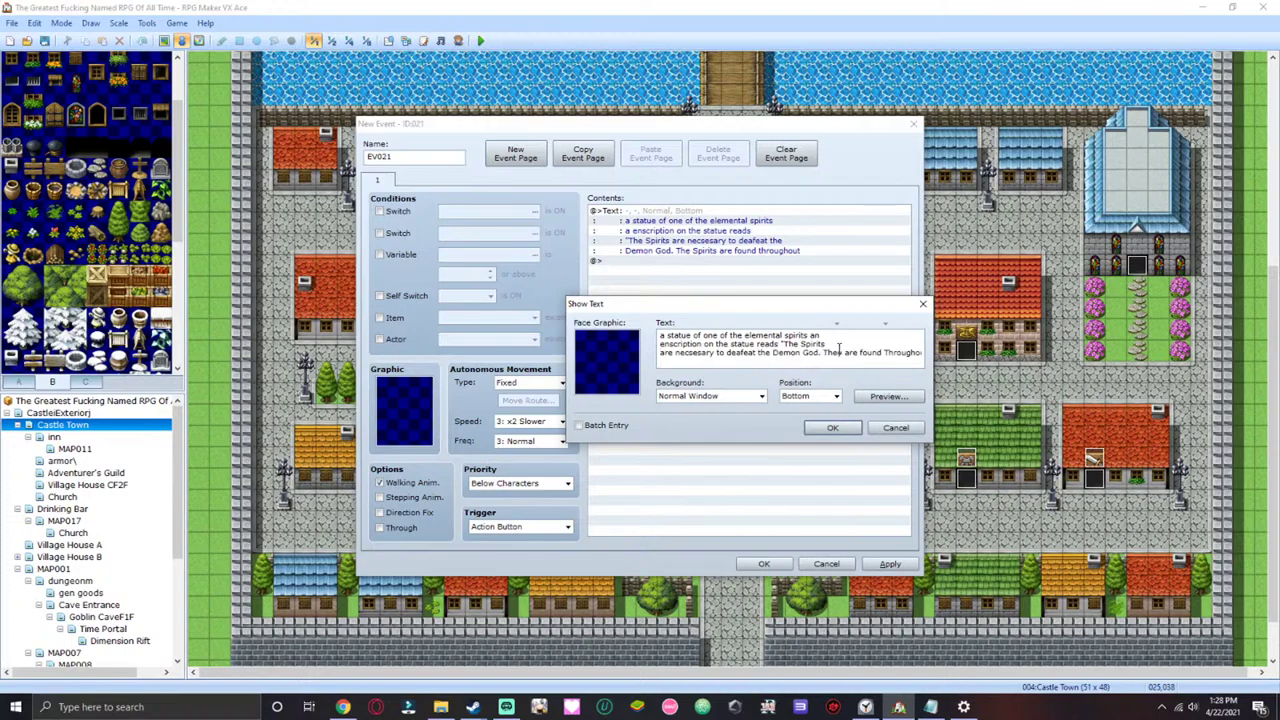
{"action": "left_click", "coordinate": [822, 352]}
{"action": "key", "text": "Return"}
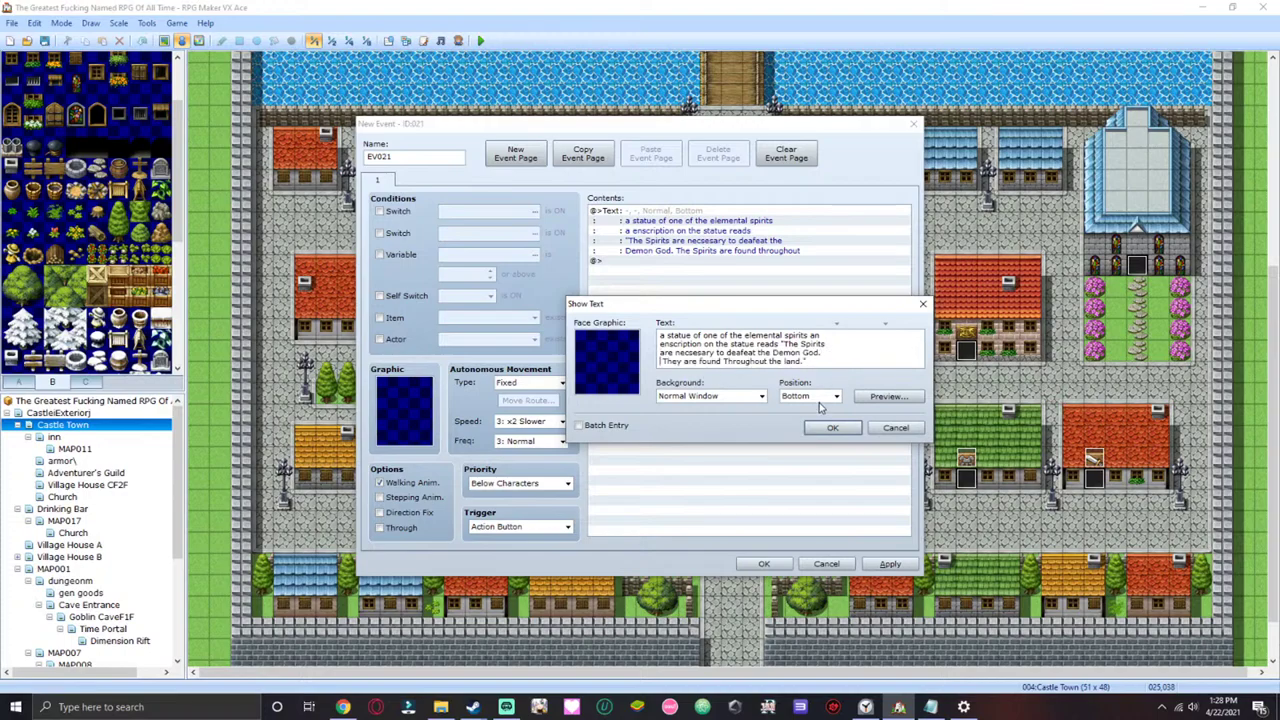
- Preview the rewrapped message and save it with the statue event
{"action": "left_click", "coordinate": [888, 396]}
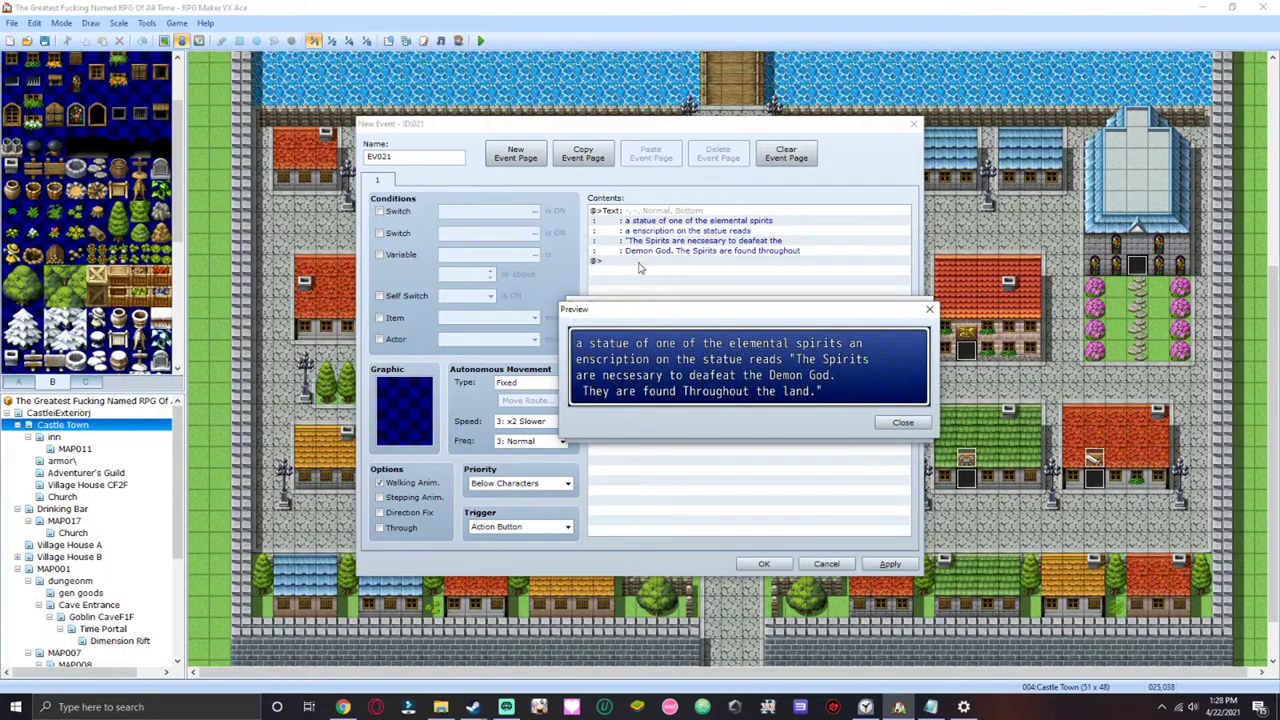
{"action": "left_click", "coordinate": [886, 424]}
{"action": "left_click", "coordinate": [832, 428]}
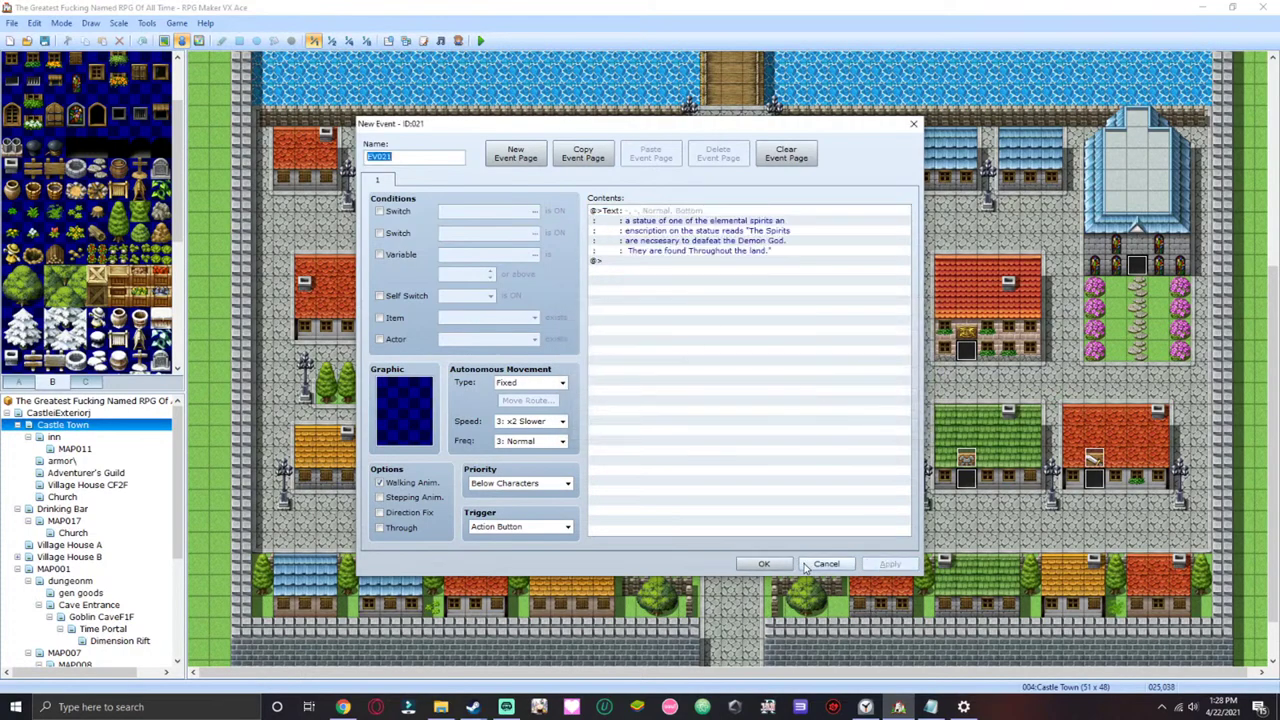
{"action": "left_click", "coordinate": [764, 564]}
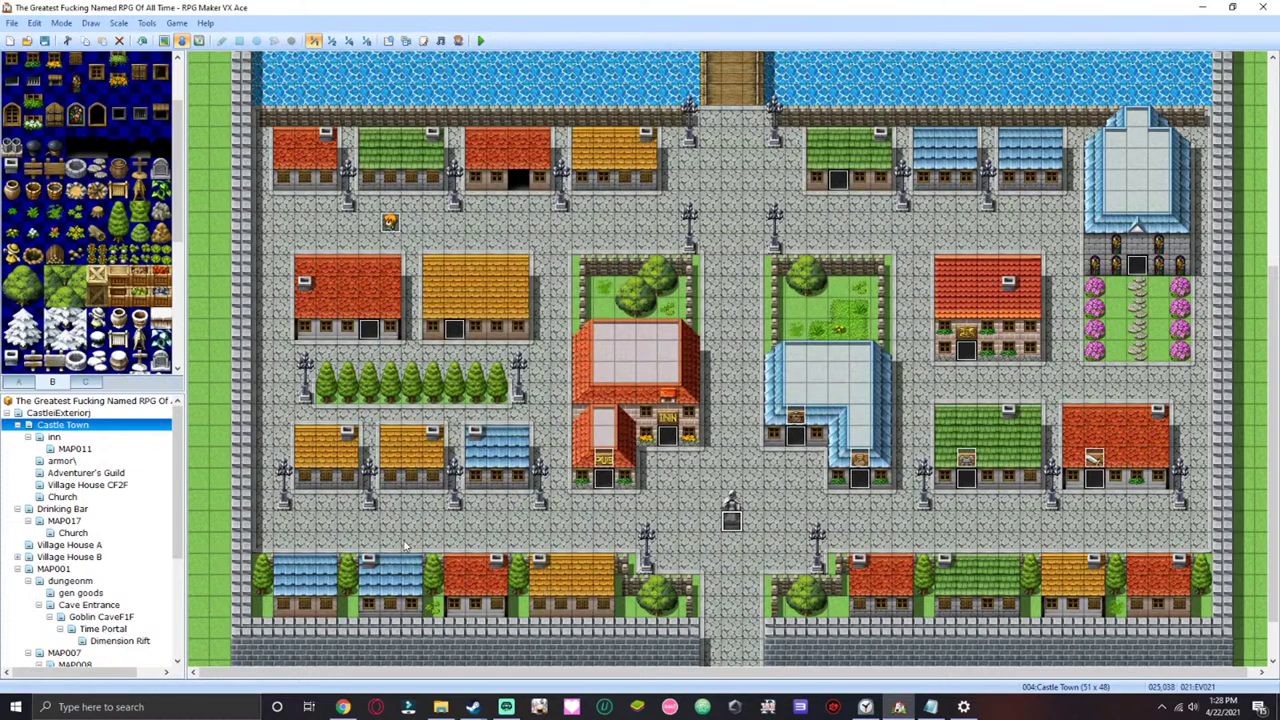